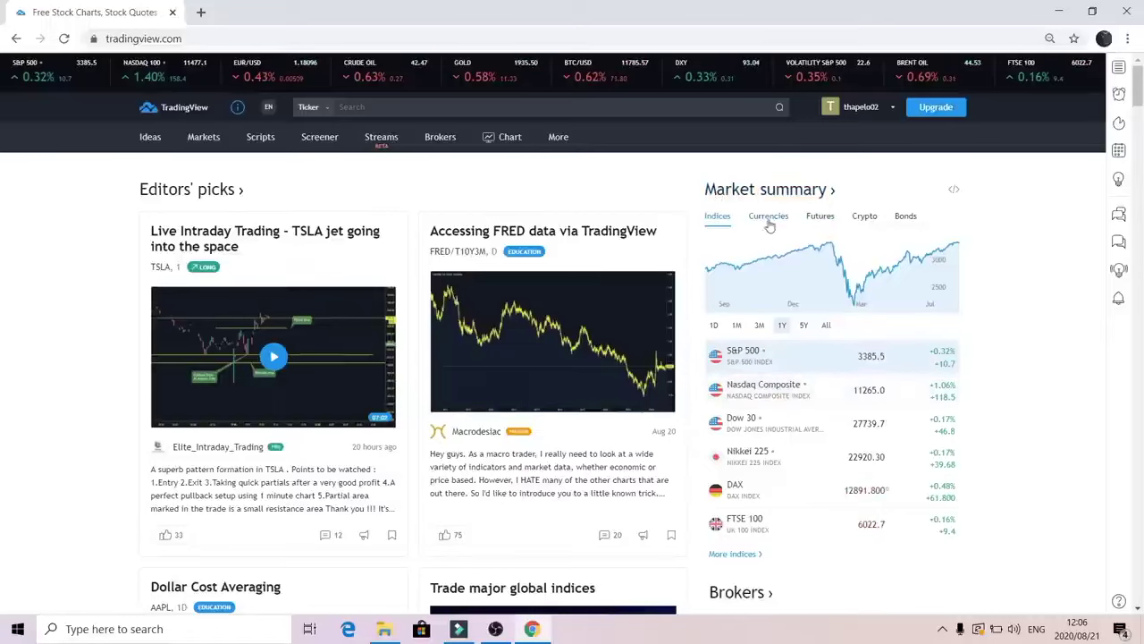
Show the currencies in the market summary and look over the stocks and economic calendar sections
click(769, 216)
scroll(820, 436, down, 1)
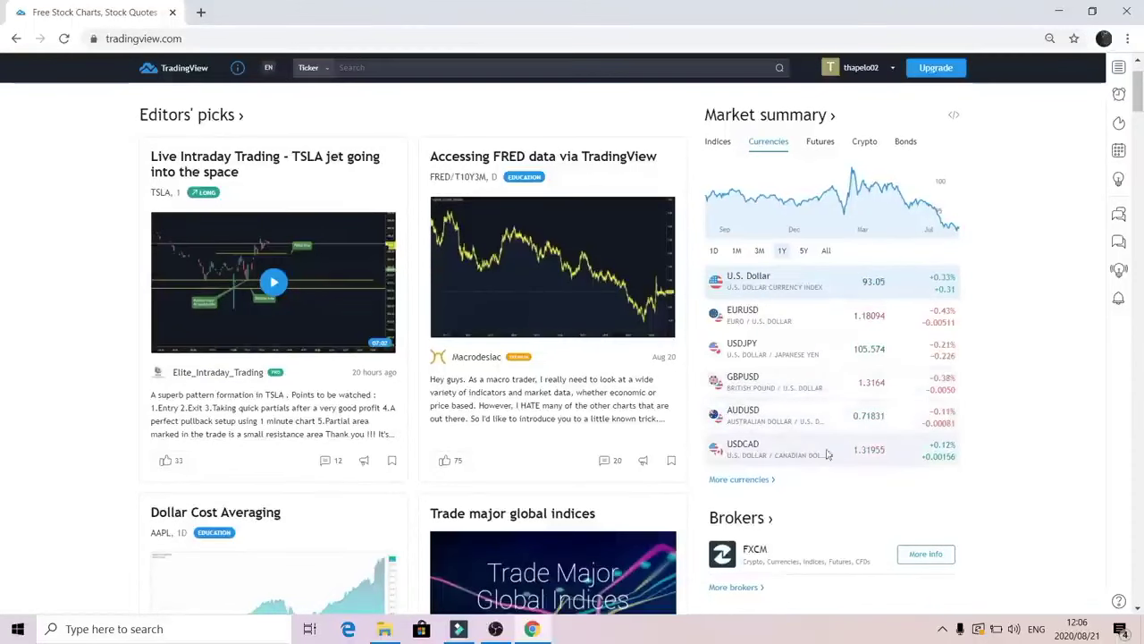
scroll(920, 456, down, 6)
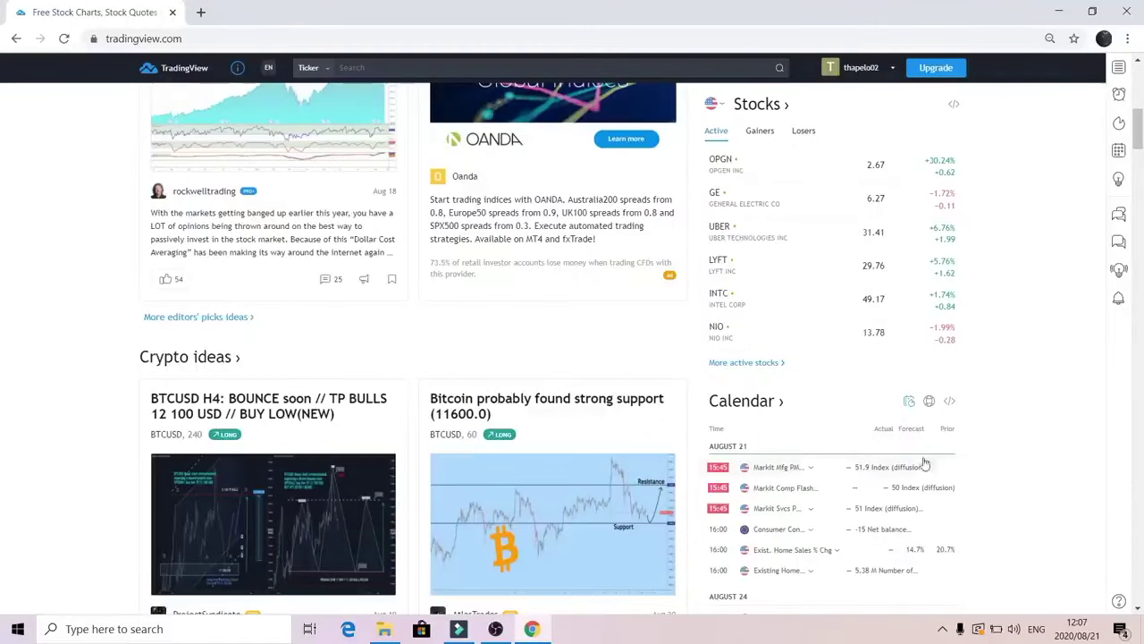
scroll(925, 462, up, 7)
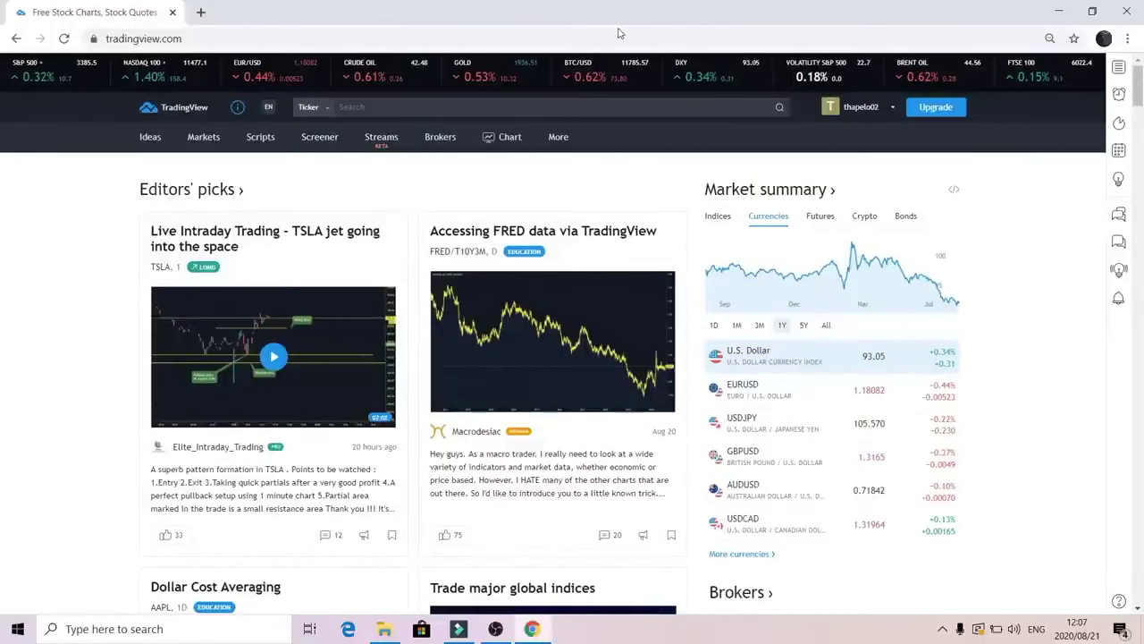
Open the upgrade plans page and review the monthly prices and features of the Basic, Pro, Pro+ and Premium plans
click(925, 108)
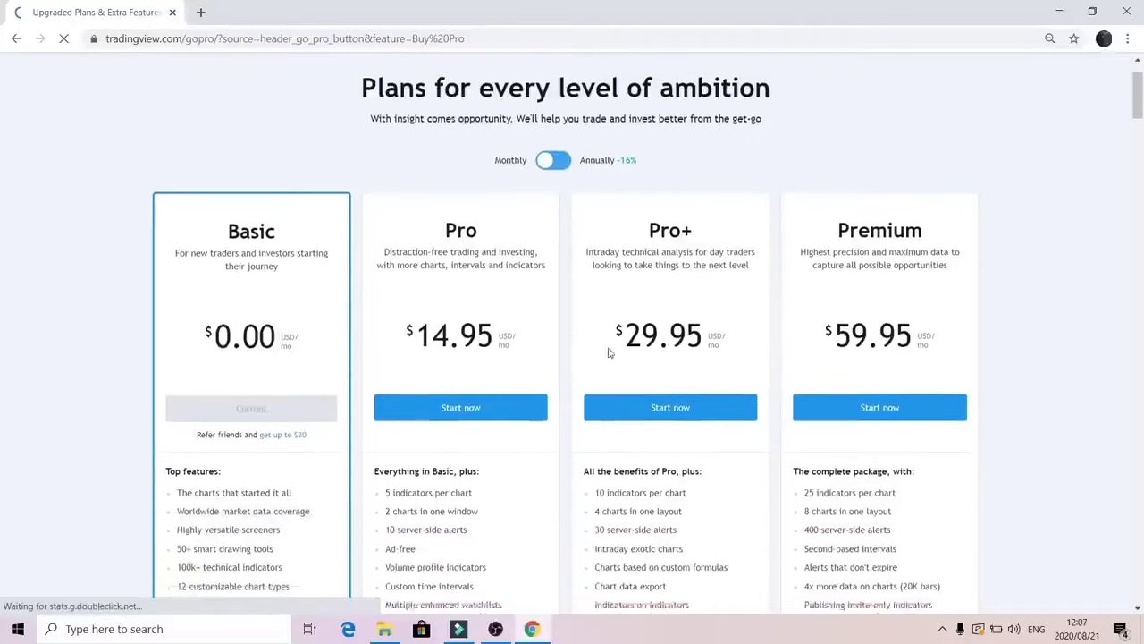
scroll(774, 360, up, 1)
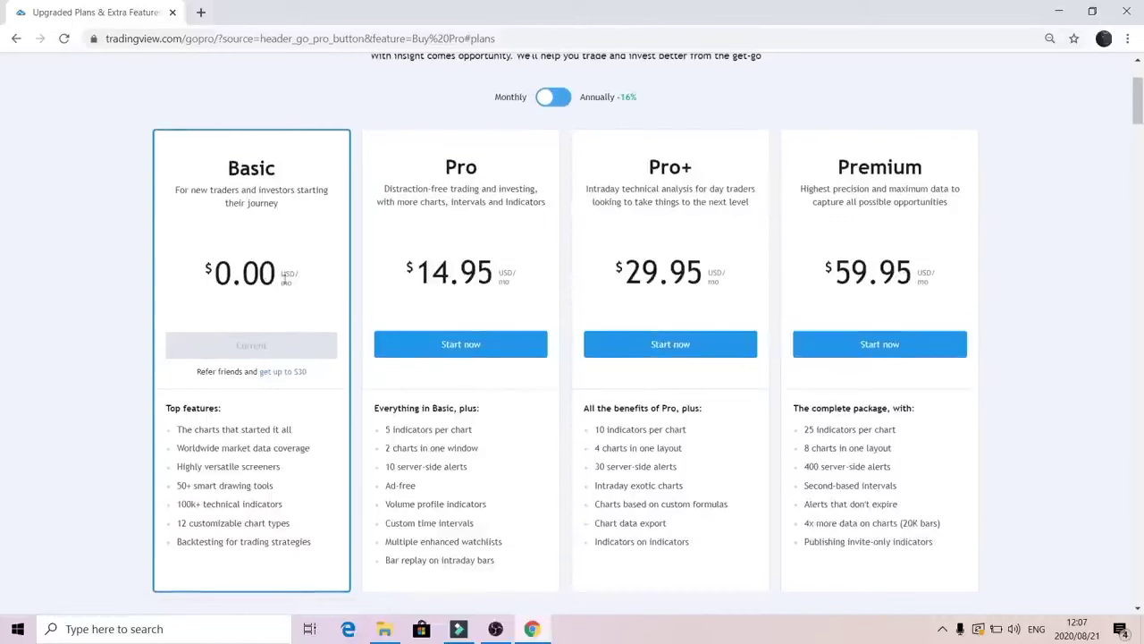
scroll(297, 391, down, 1)
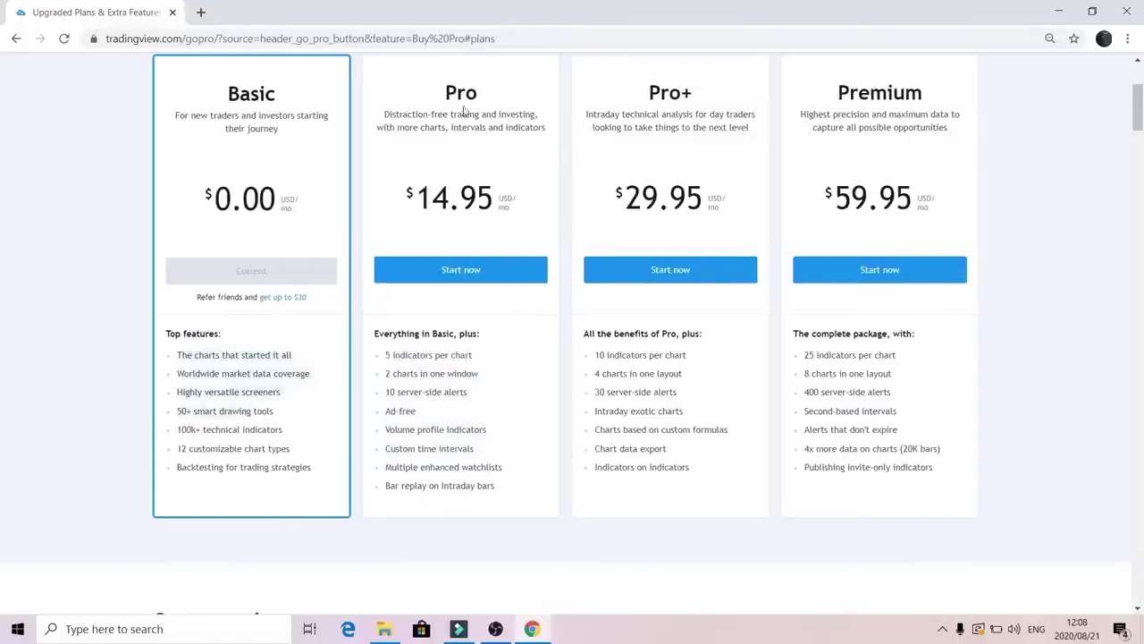
scroll(564, 143, up, 1)
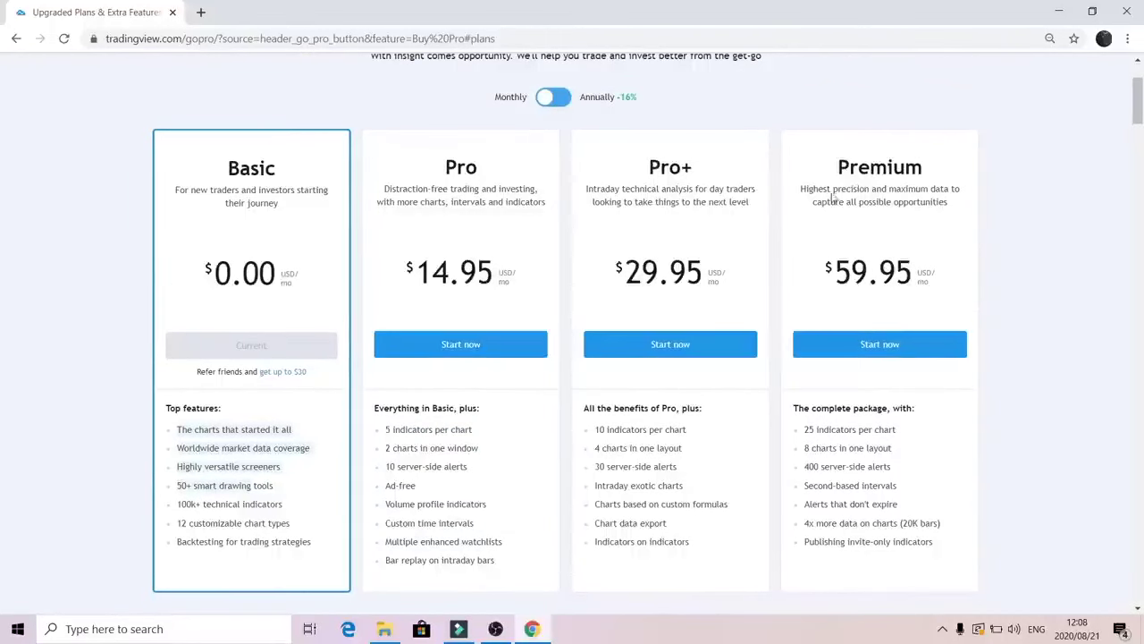
Show annual billing prices and examine the Pro plan's yearly price and feature list
click(554, 99)
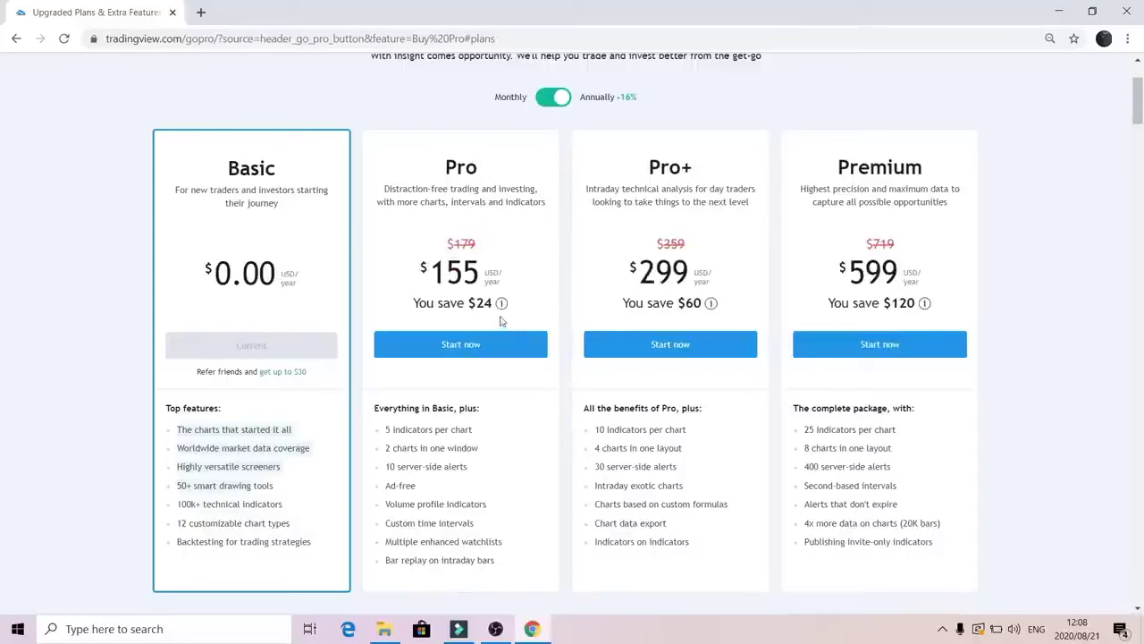
drag(425, 288, 487, 286)
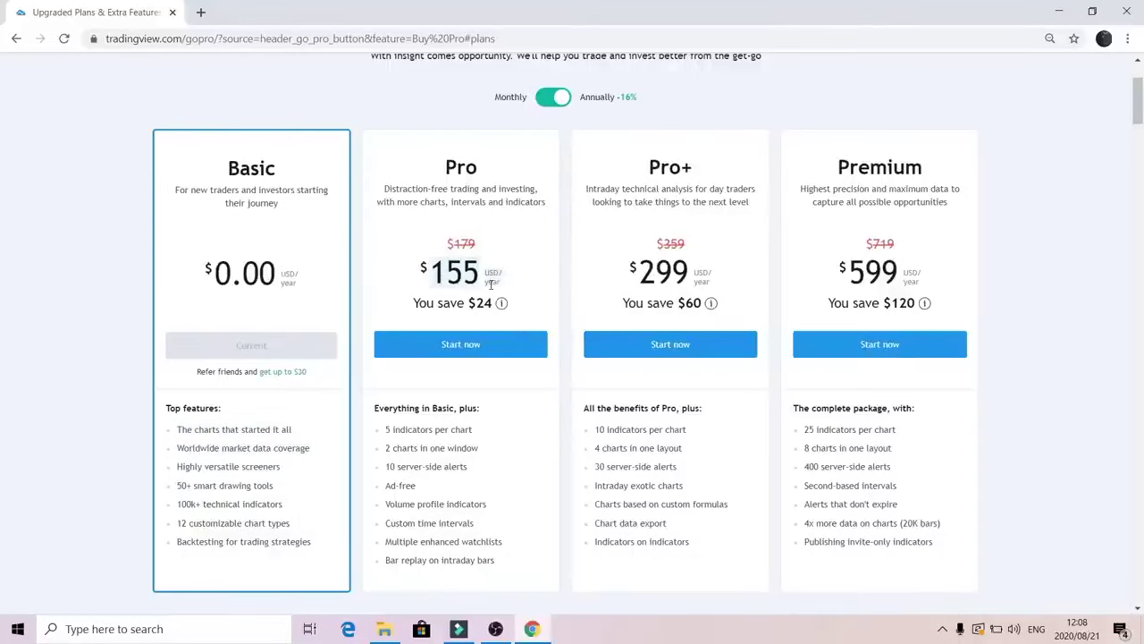
click(467, 160)
drag(383, 162, 537, 567)
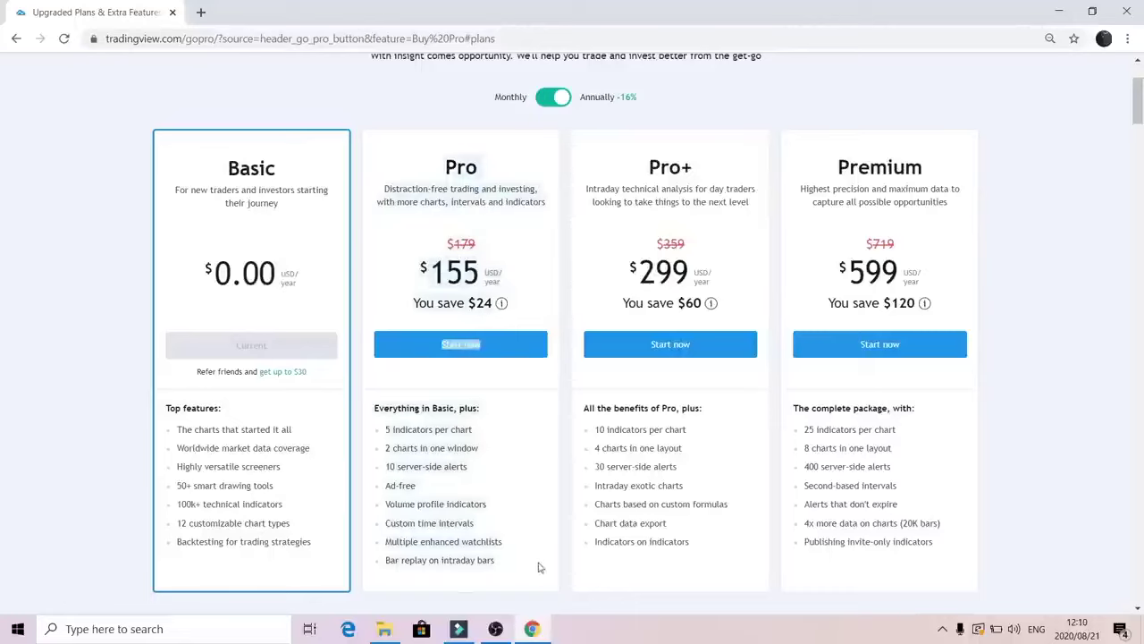
Compare the Pro plan's monthly price with its annual price, ending on annual billing
click(563, 143)
click(562, 100)
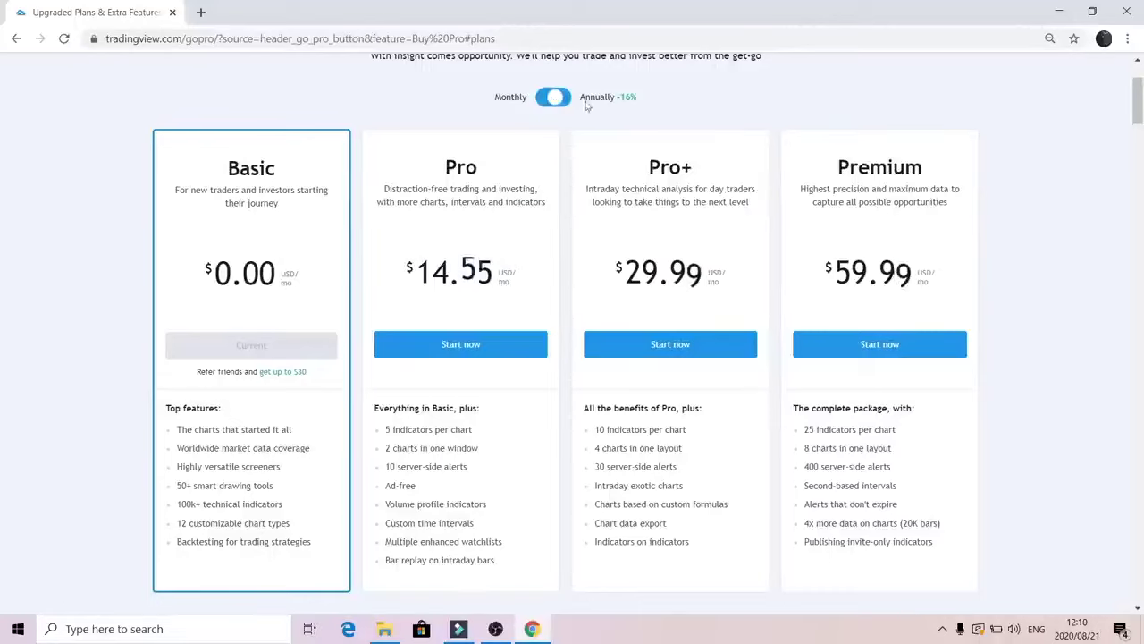
drag(417, 273, 472, 275)
click(561, 98)
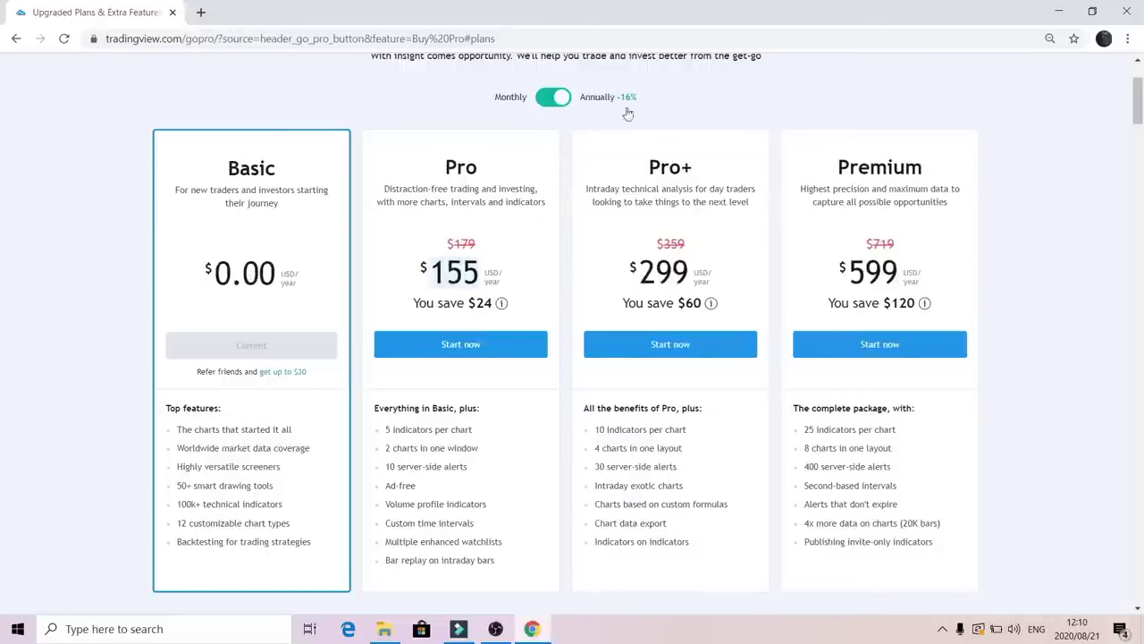
scroll(805, 126, up, 2)
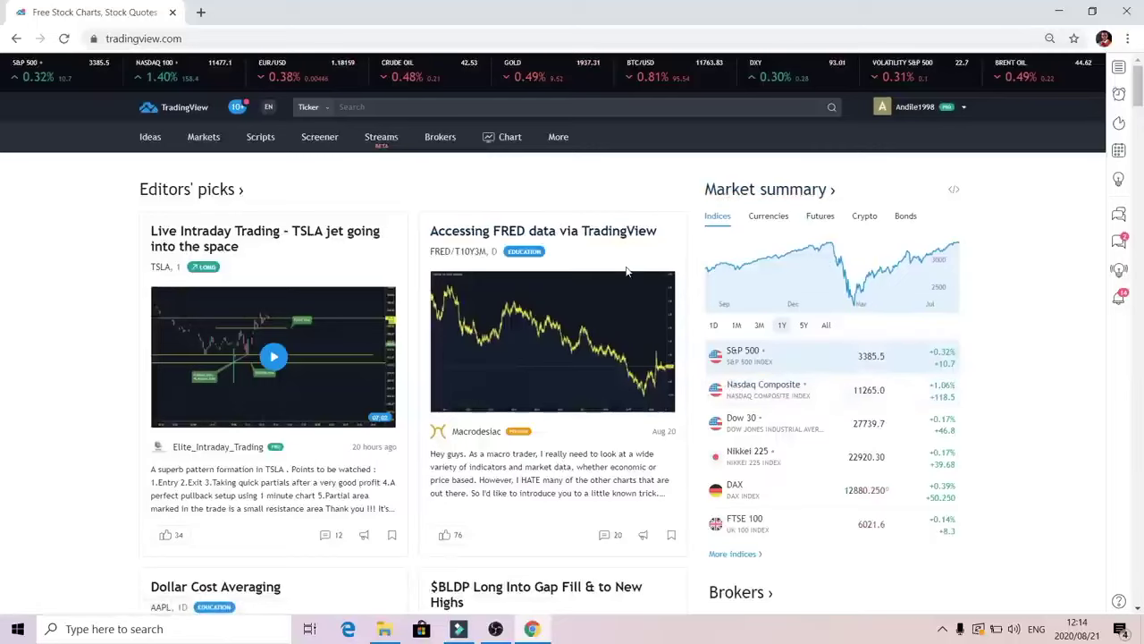
Open the account's own profile and look over its published trading ideas
click(953, 118)
click(980, 158)
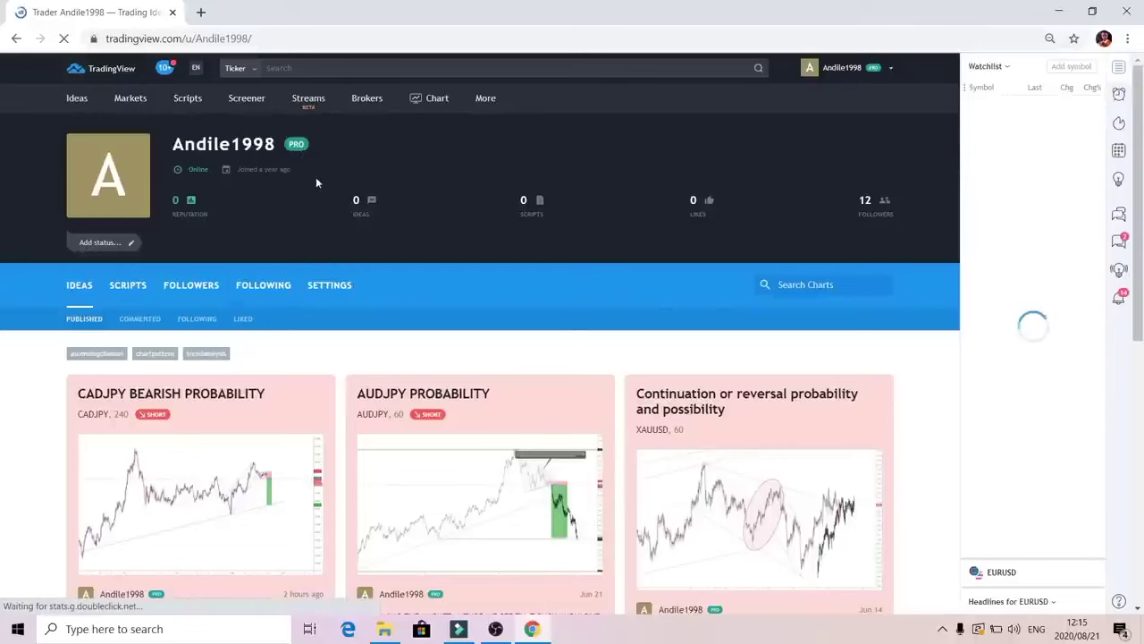
scroll(389, 193, down, 1)
scroll(407, 192, down, 5)
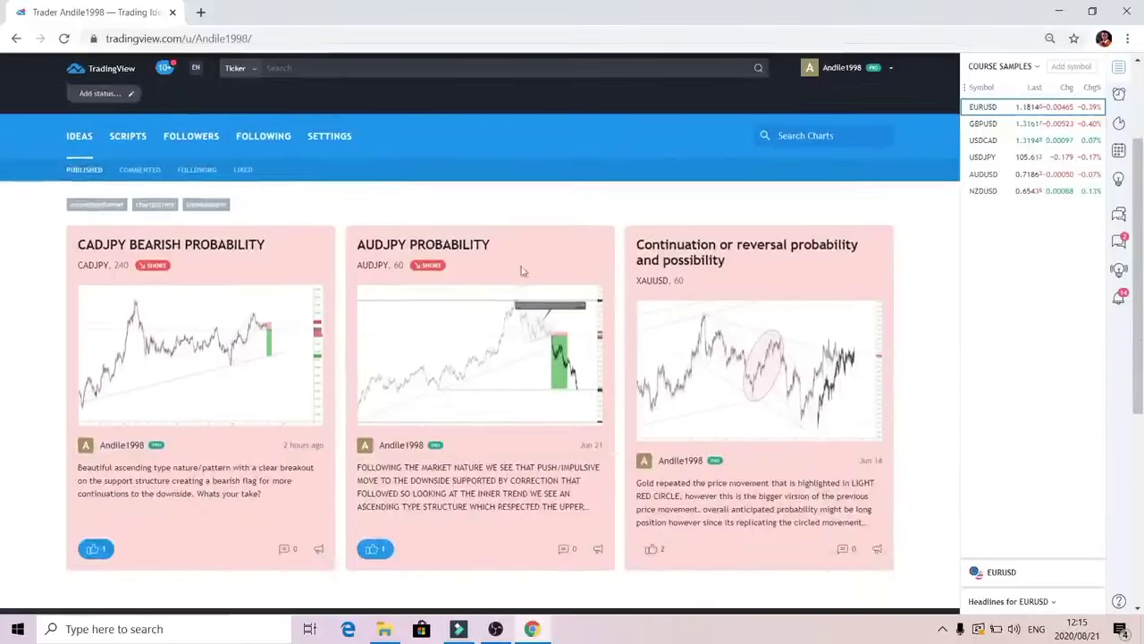
scroll(344, 268, up, 2)
scroll(331, 334, up, 4)
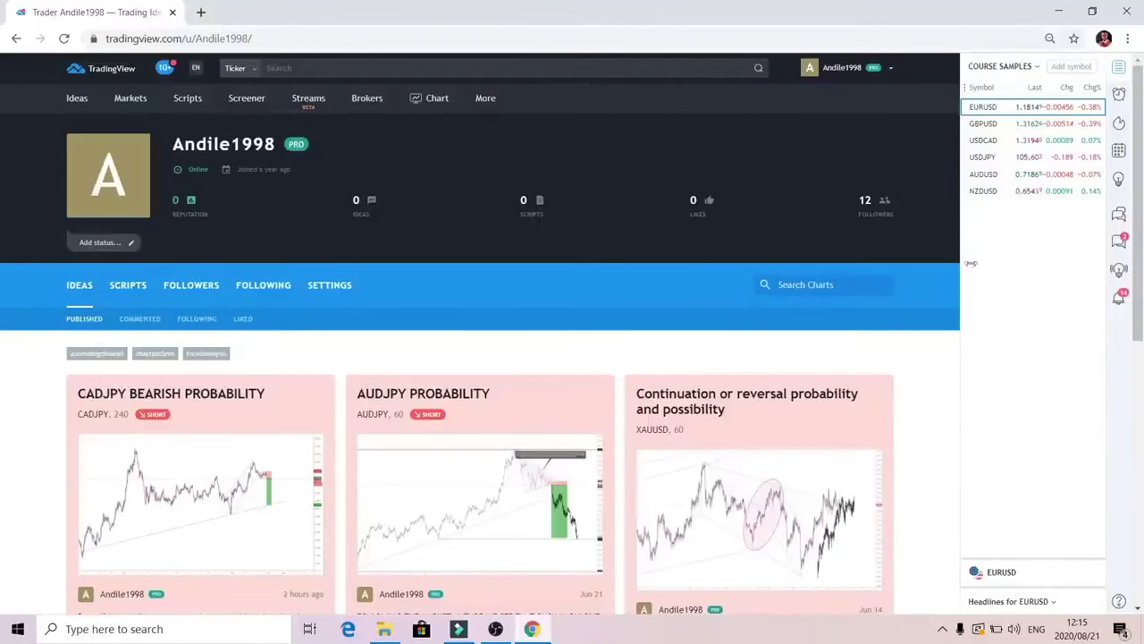
Open the account and billing settings and review the payment method, current plan and data subscriptions
click(877, 81)
click(850, 164)
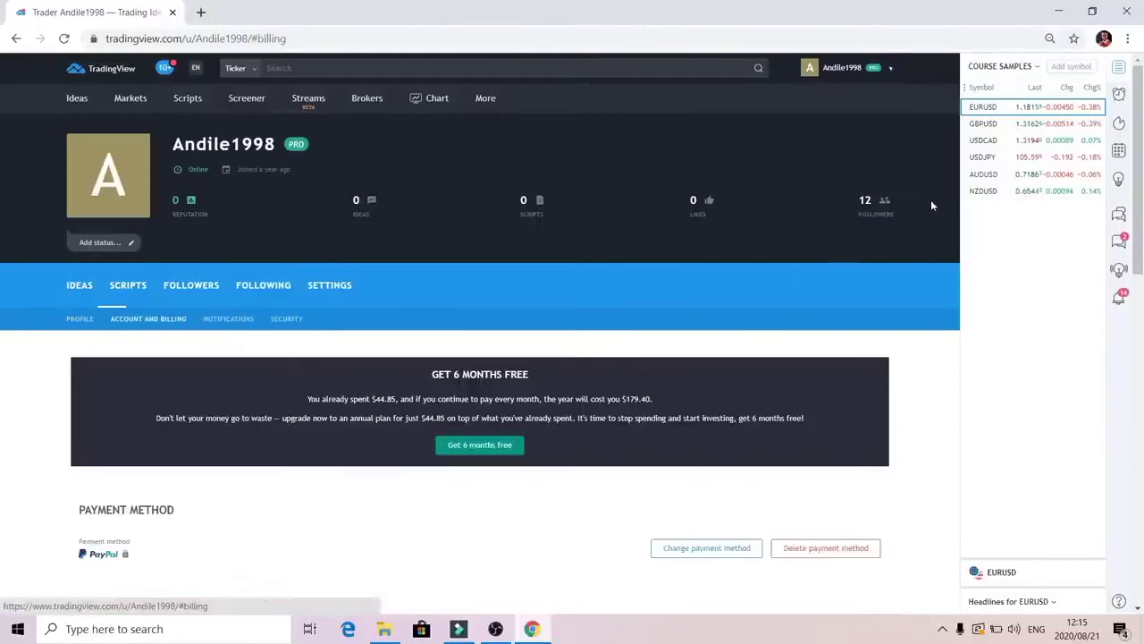
scroll(582, 332, down, 3)
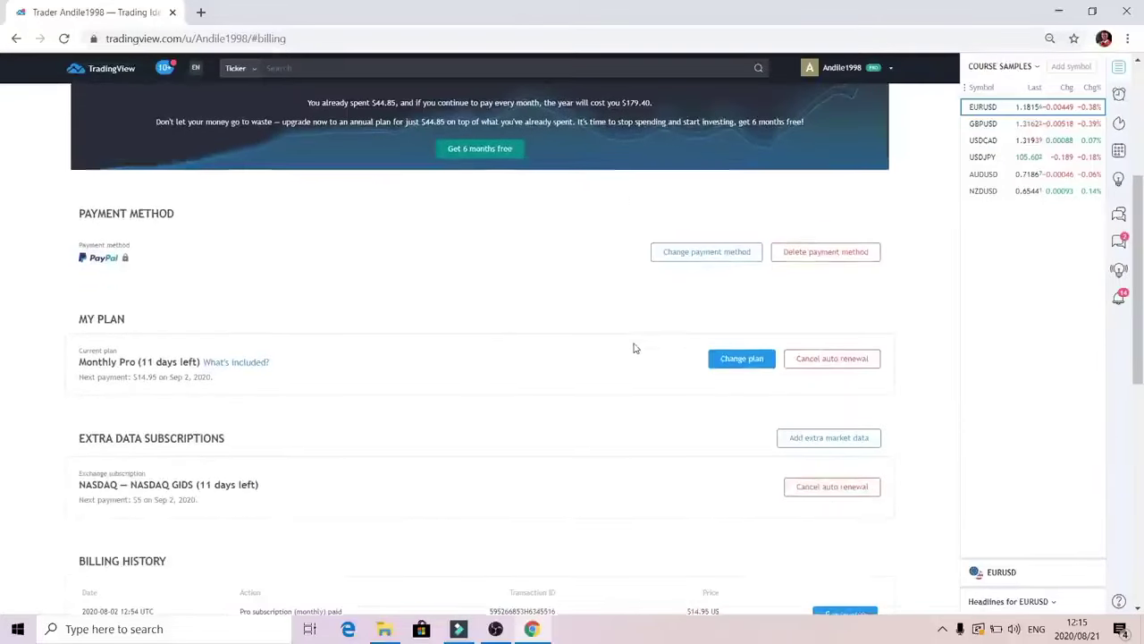
scroll(640, 326, up, 4)
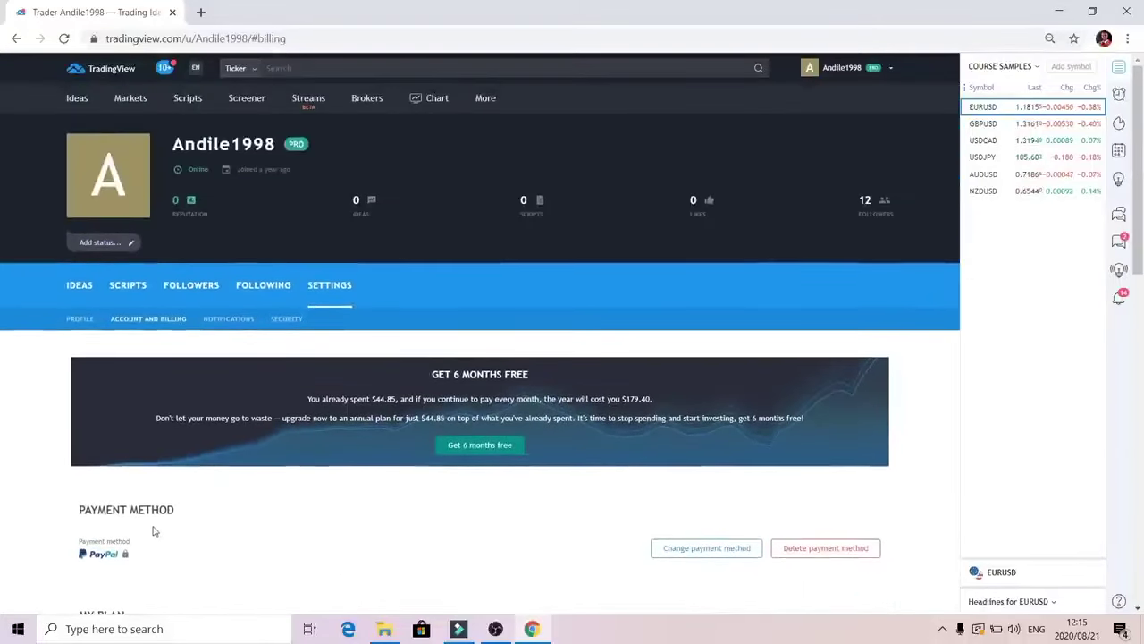
scroll(200, 502, down, 1)
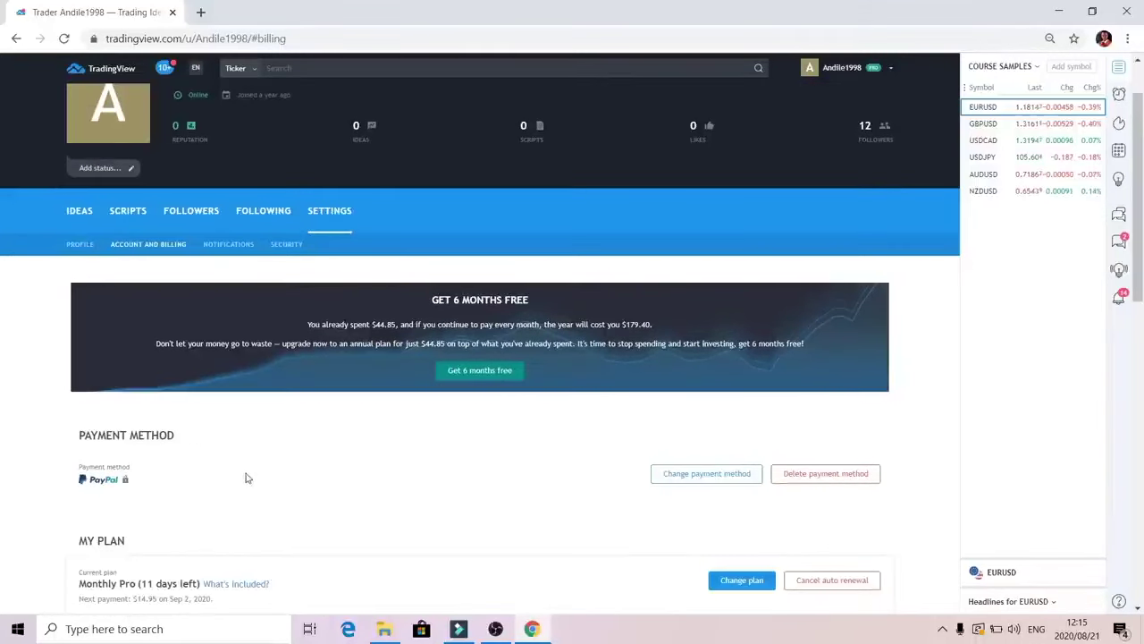
scroll(270, 476, down, 1)
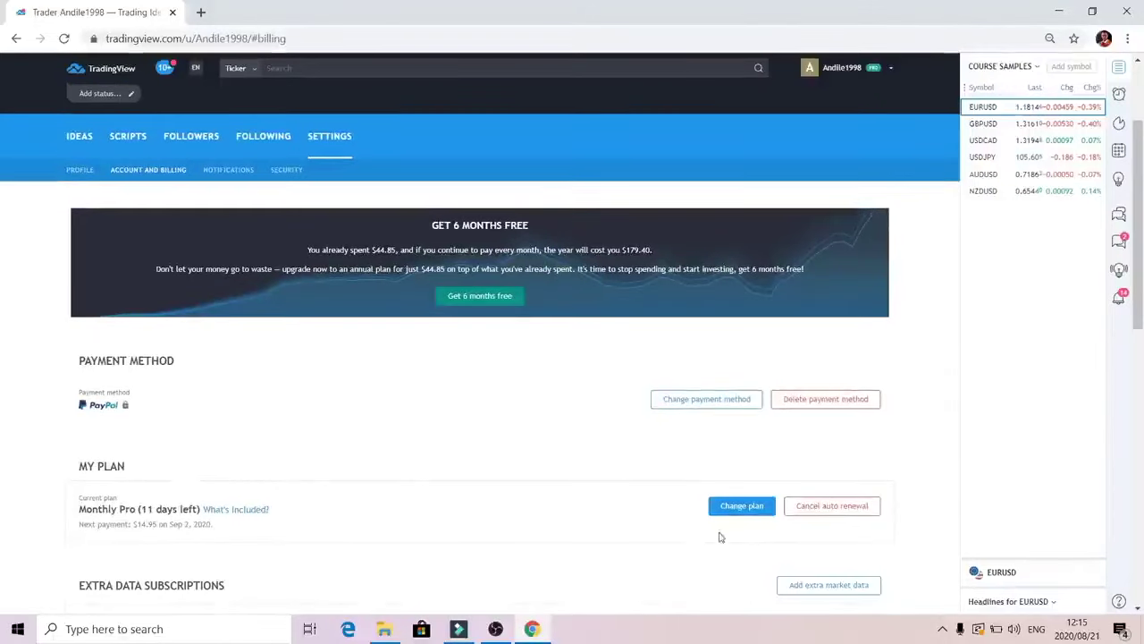
Open the plan change page from the billing settings and decline the offer of six free months
click(765, 511)
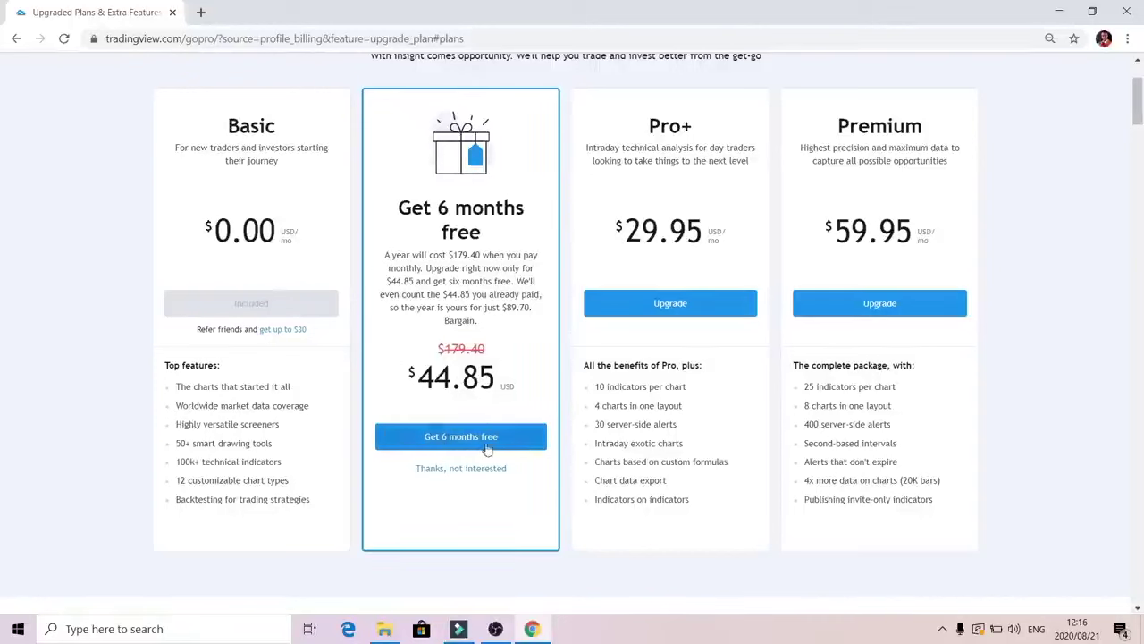
click(461, 468)
click(485, 469)
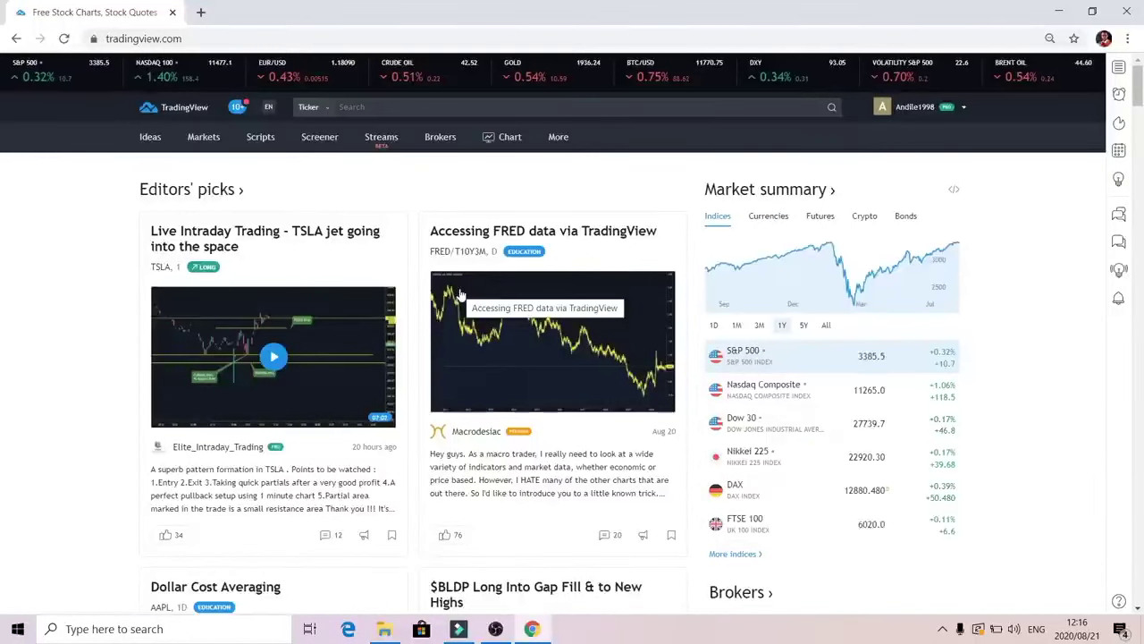
Open the full chart and switch the USDCHF chart to the daily interval
click(526, 141)
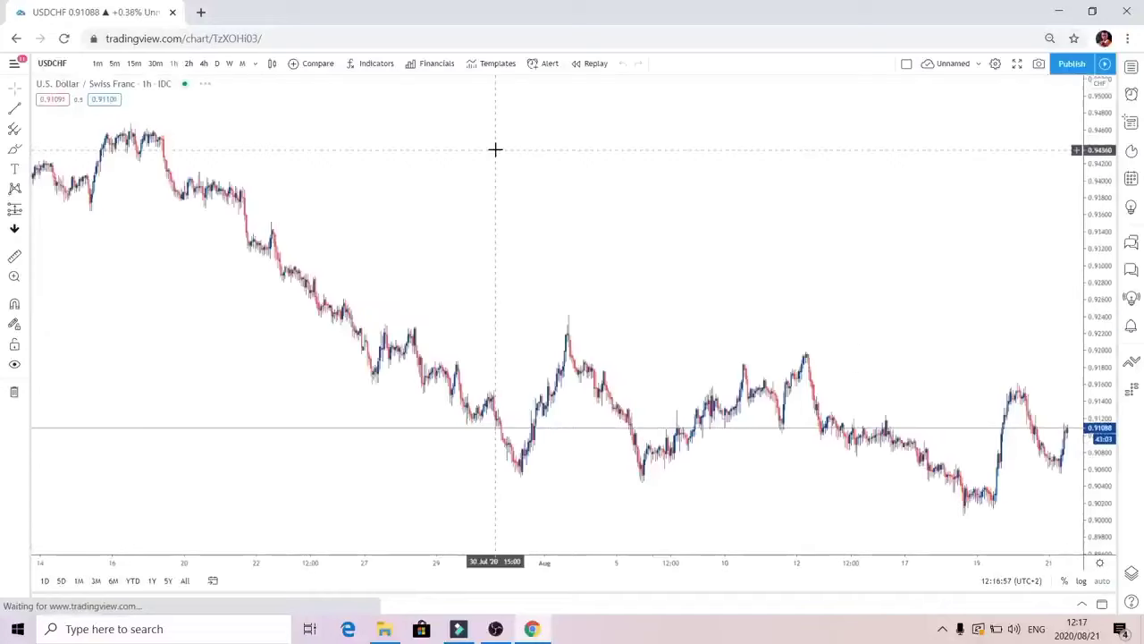
drag(769, 166, 302, 179)
click(217, 65)
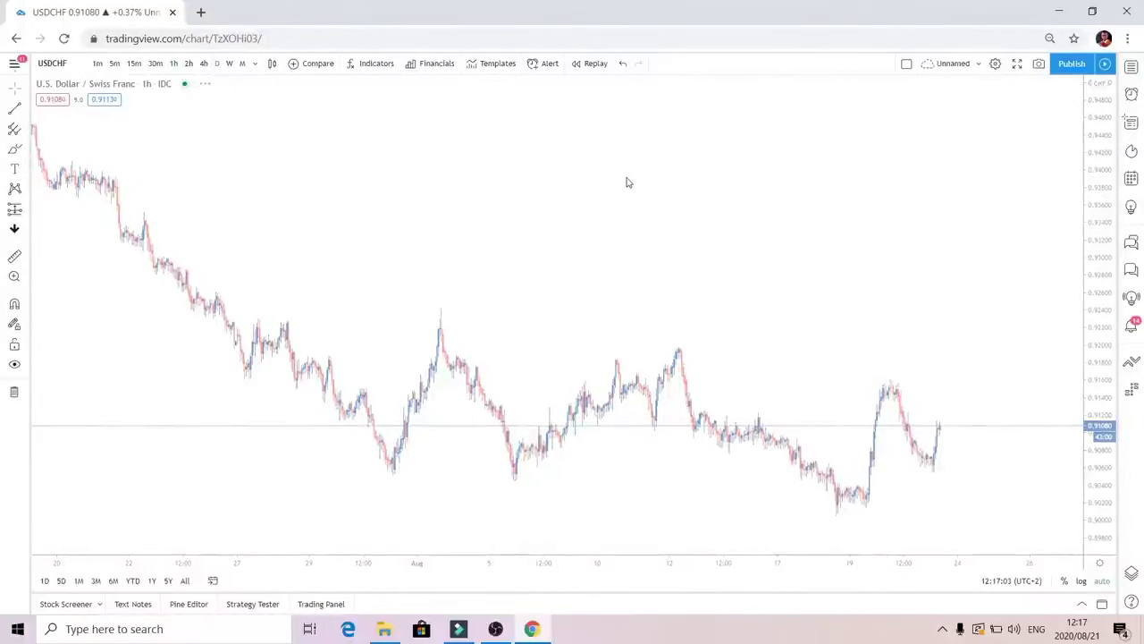
drag(921, 179, 784, 185)
click(256, 65)
click(256, 64)
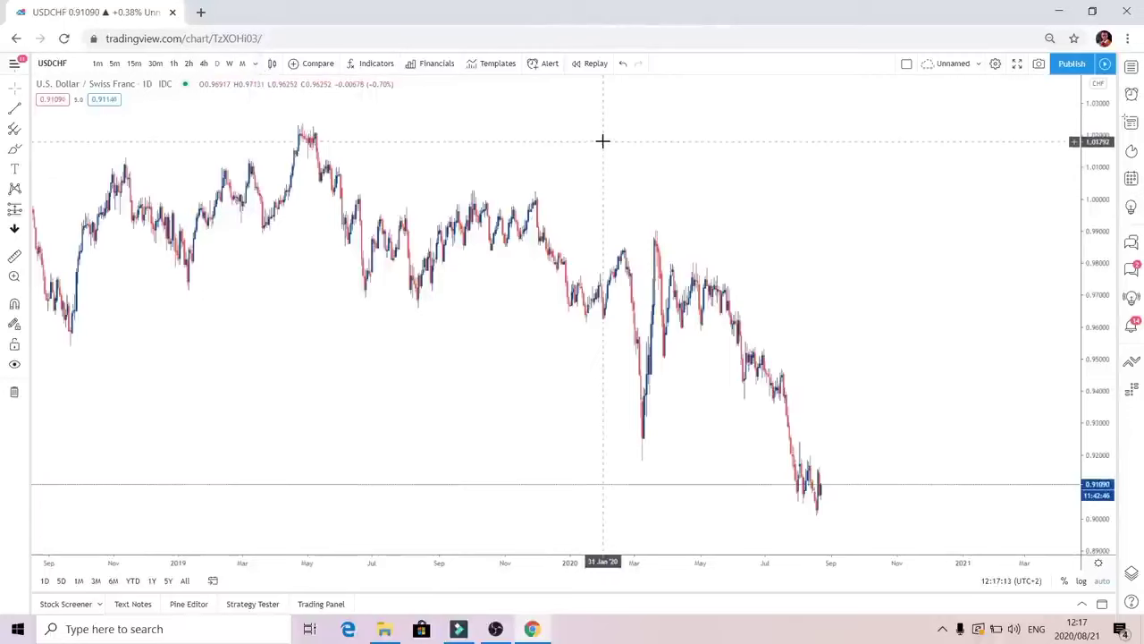
Remove the 1, 5, 15 and 30 minute intervals from the favourite time intervals
click(255, 64)
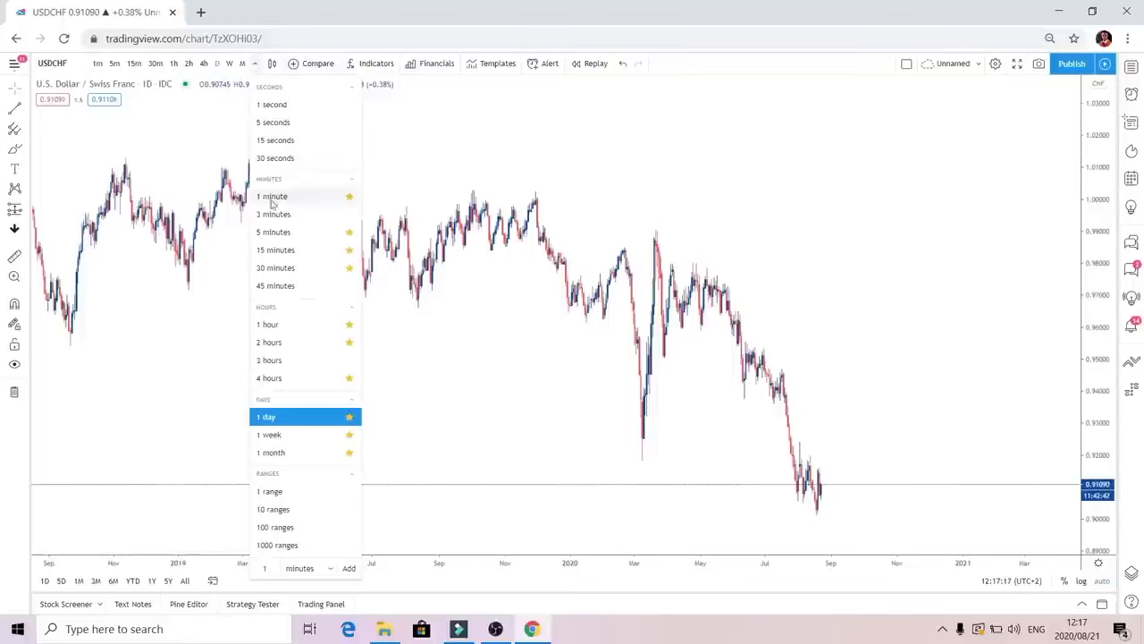
click(348, 197)
click(348, 231)
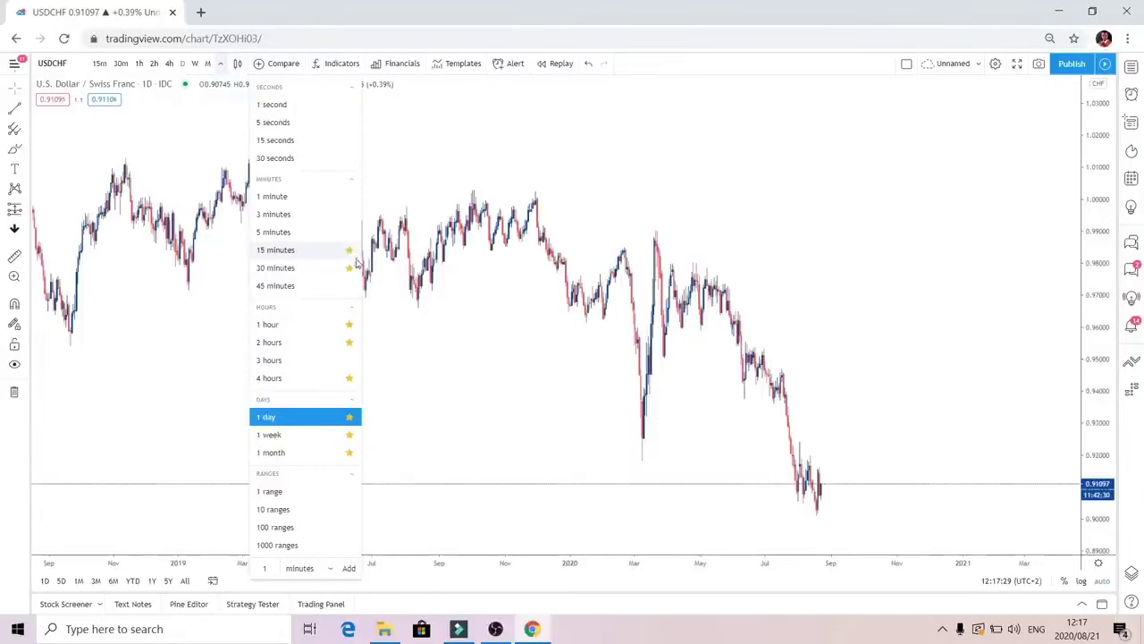
click(350, 453)
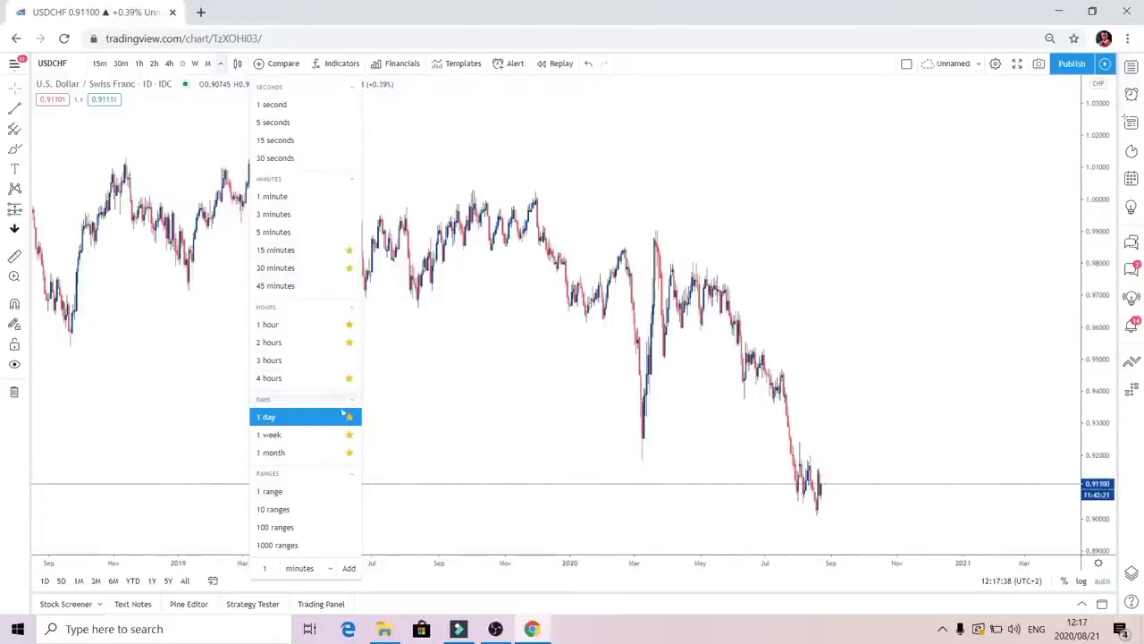
click(349, 251)
click(348, 267)
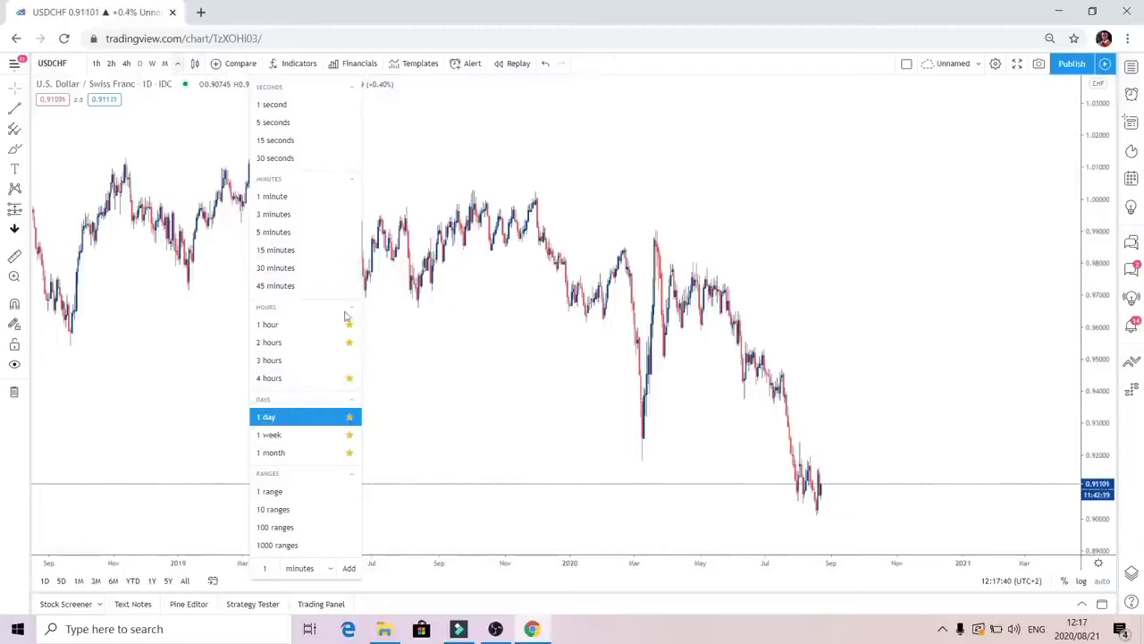
Remove the 1, 2 and 4 hour, 1 day, 1 week and 1 month intervals from the favourites and close the interval list
click(349, 324)
click(350, 343)
click(349, 377)
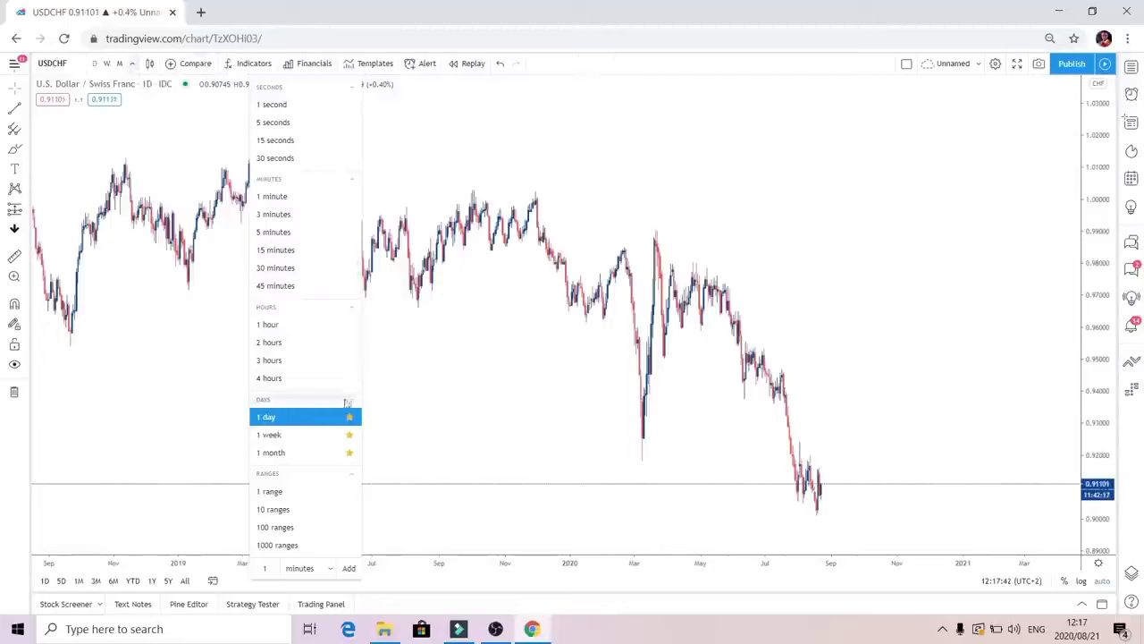
click(348, 434)
click(349, 452)
click(416, 363)
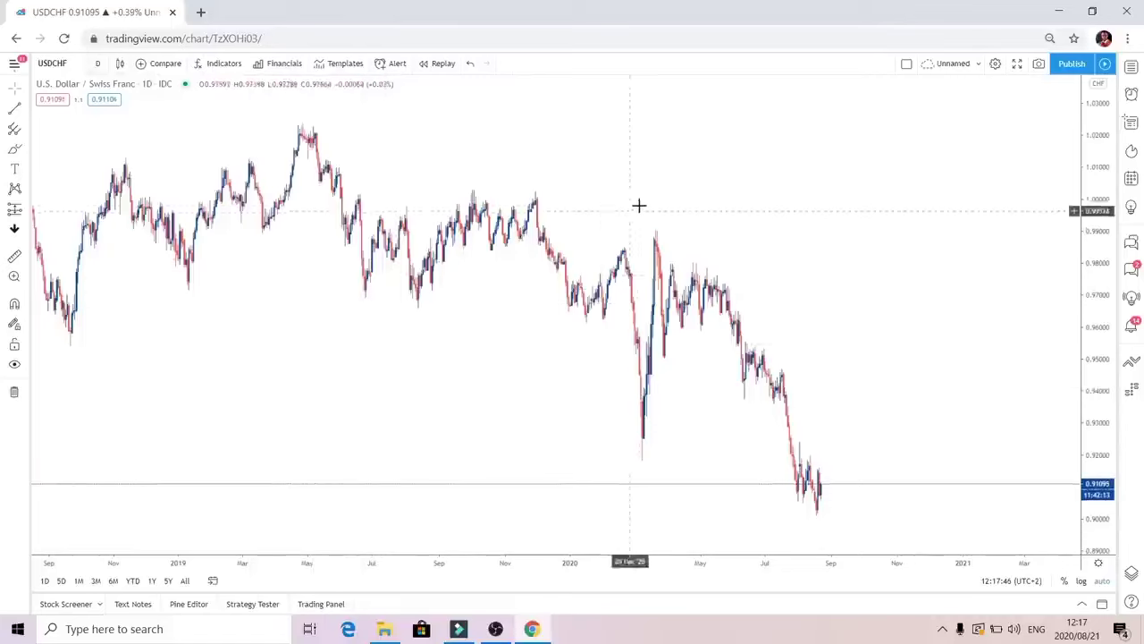
Add the 1 week, 1 day, 4 hour, 2 hour and 1 hour intervals to the favourite time intervals
click(104, 67)
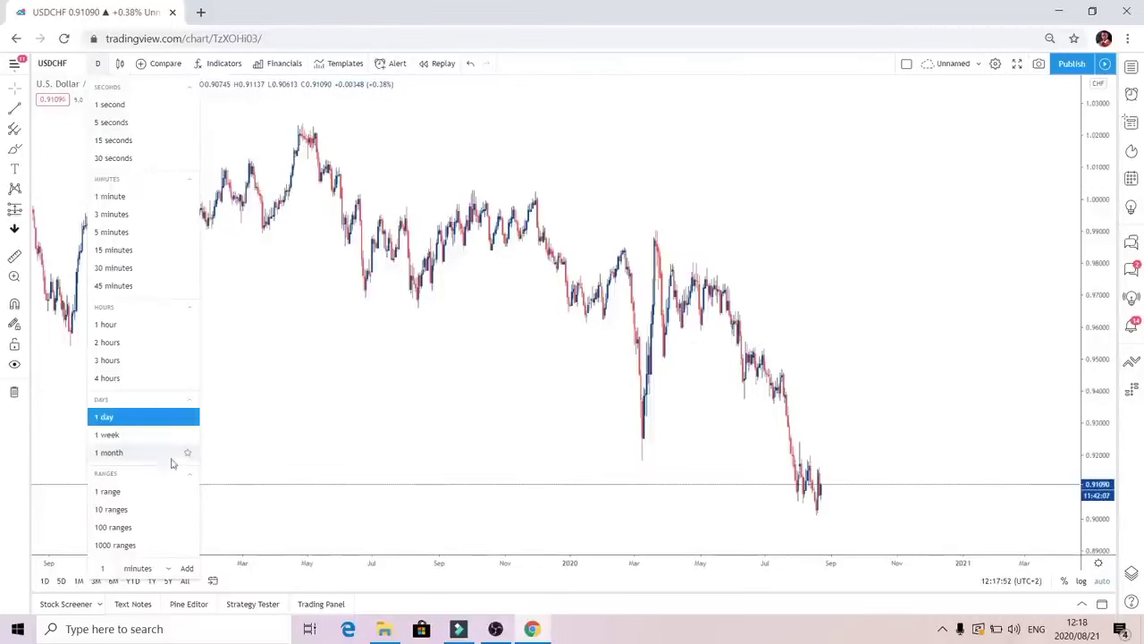
click(188, 435)
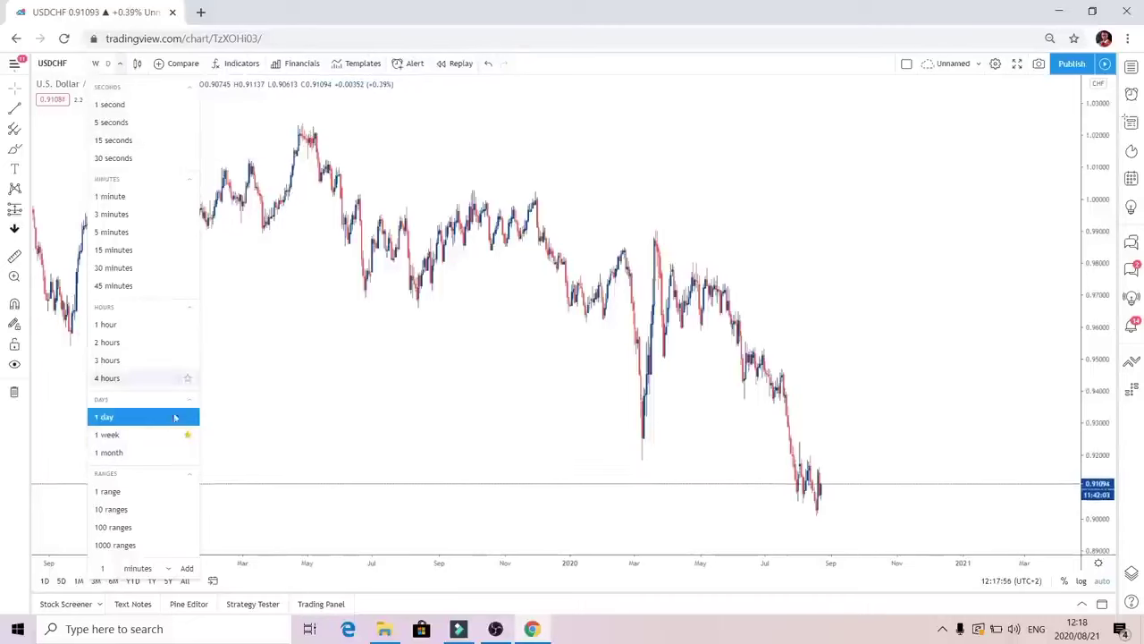
click(188, 417)
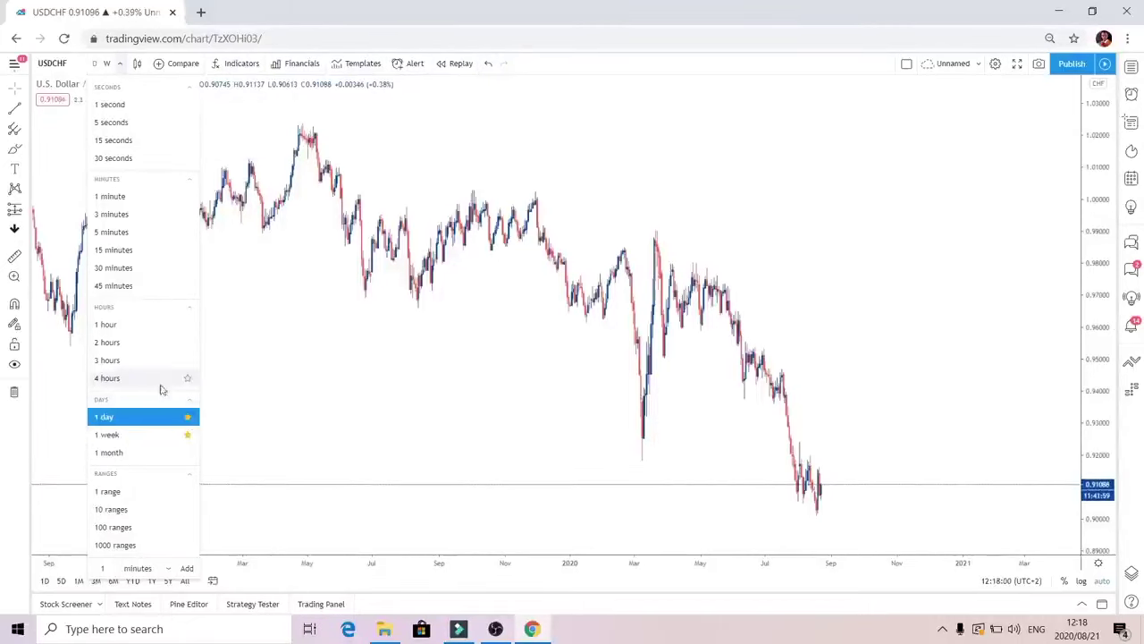
click(188, 378)
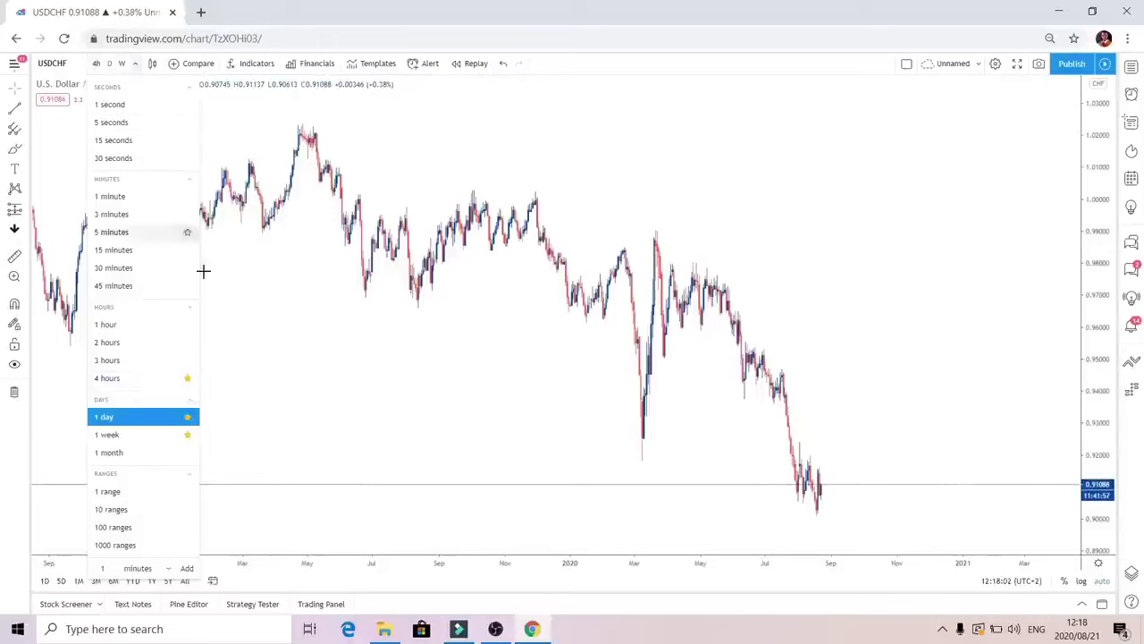
click(188, 341)
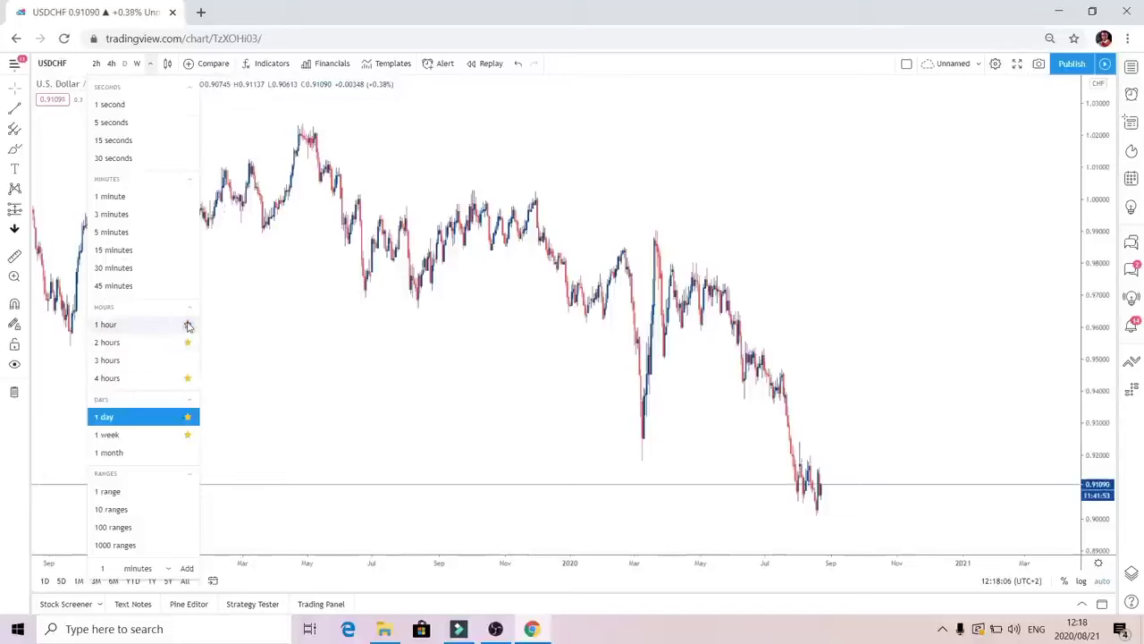
click(187, 325)
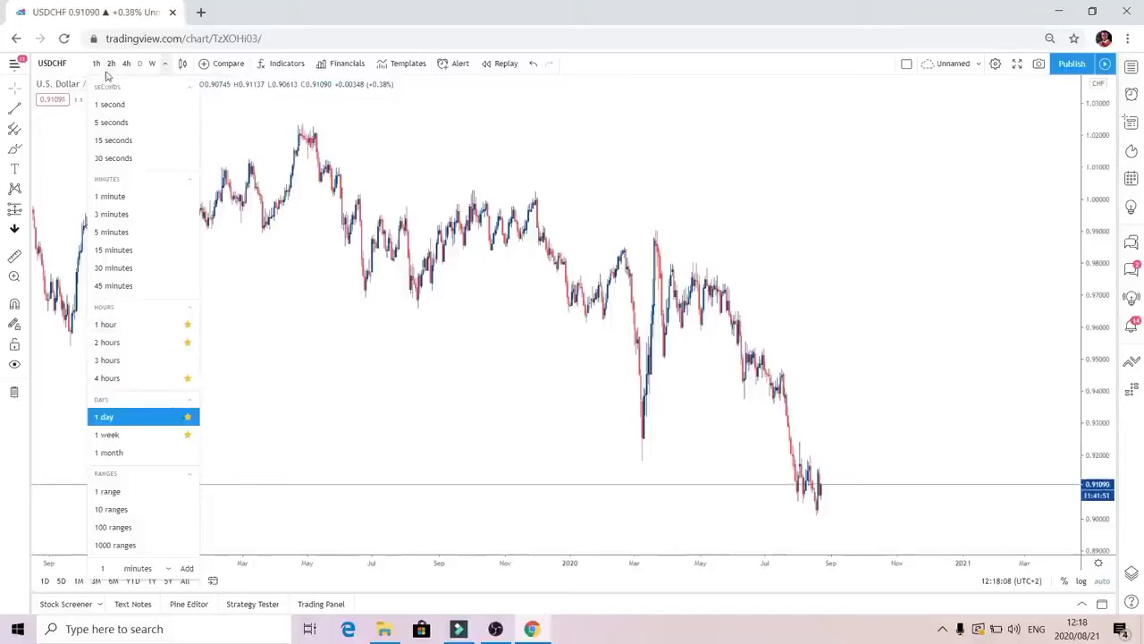
Add the 30 minute, 15 minute and 1 month intervals to the favourites and close the interval list
click(188, 268)
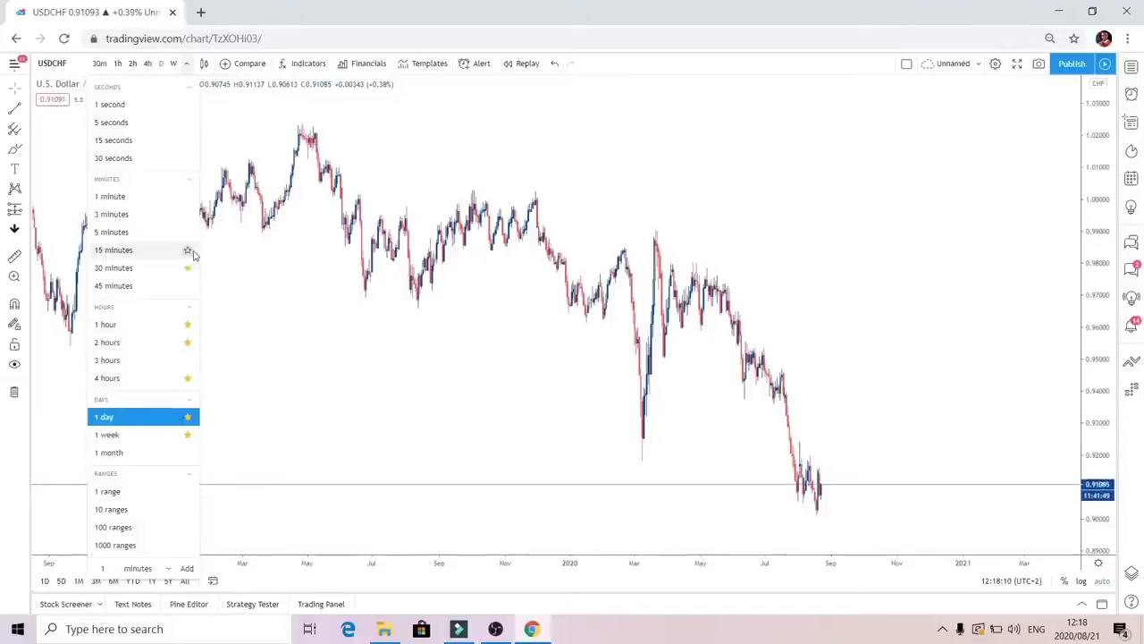
click(187, 251)
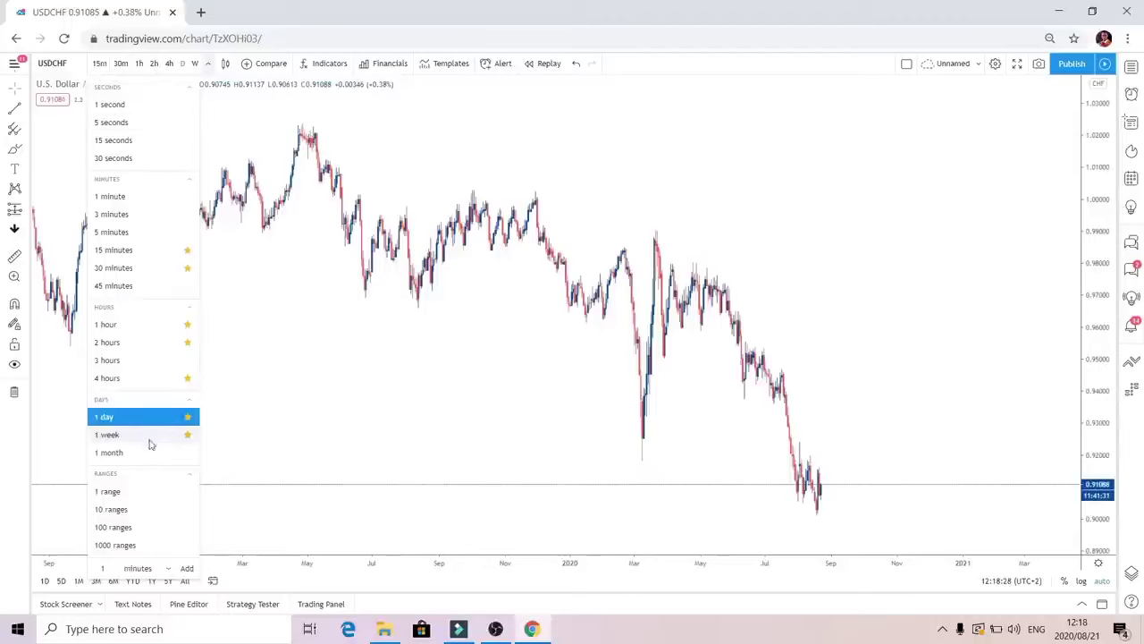
click(187, 453)
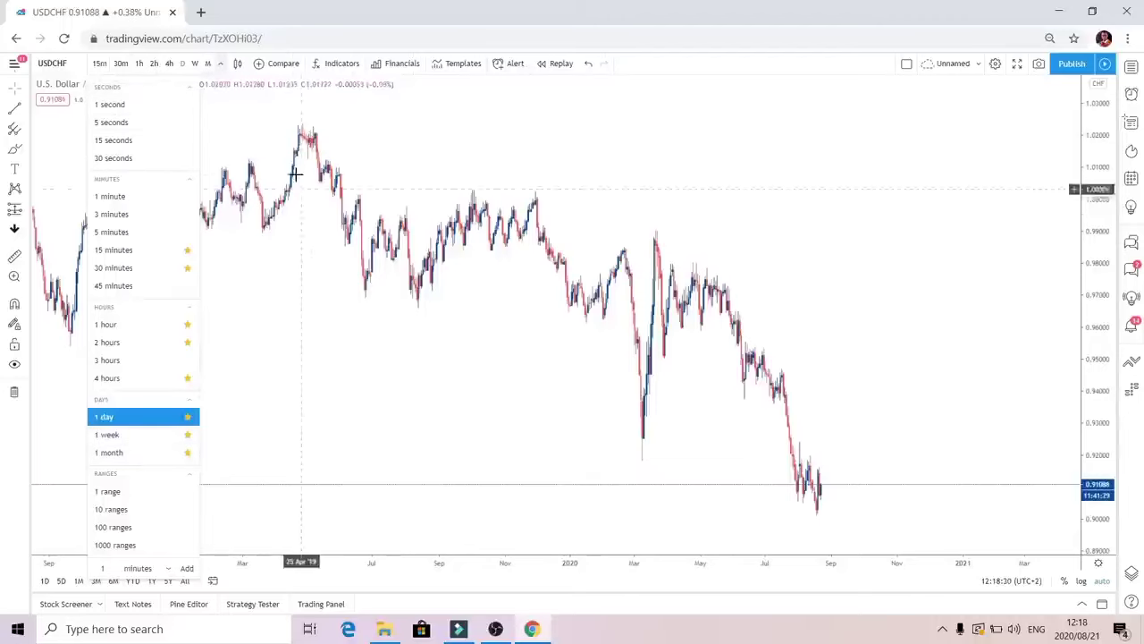
click(306, 319)
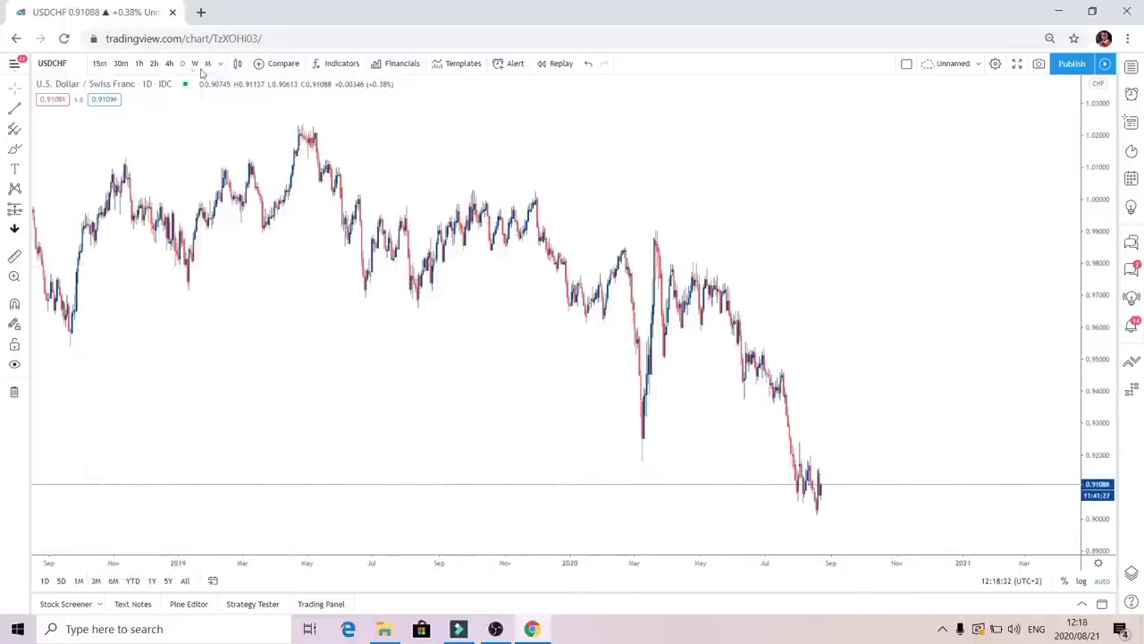
Try out the favourite 4 hour and 1 hour intervals on the USDCHF chart
click(169, 62)
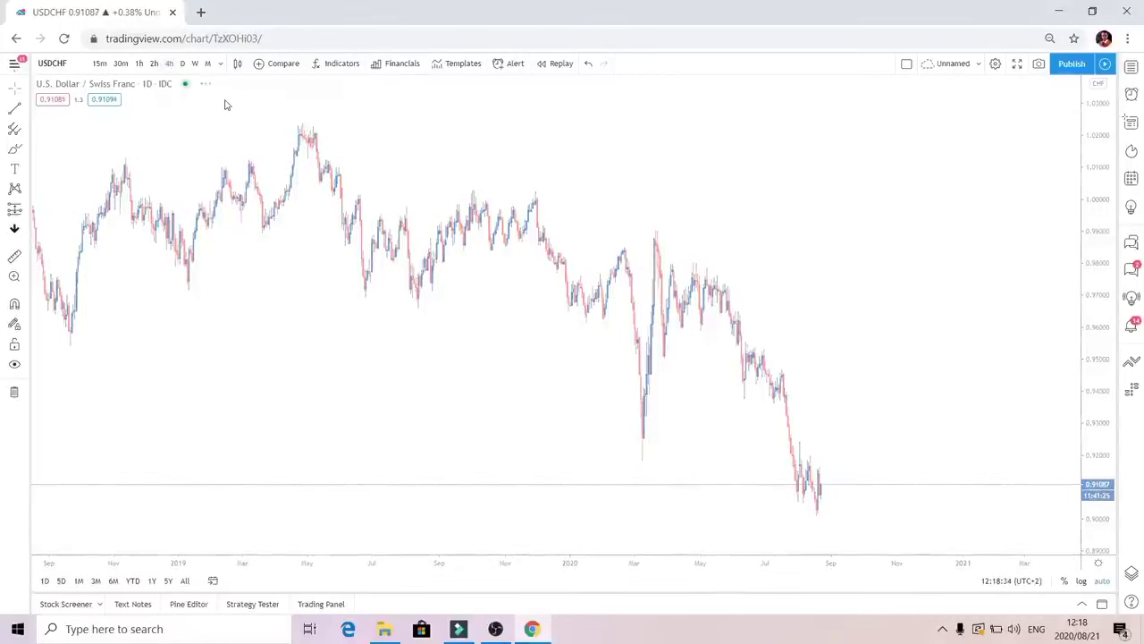
click(139, 63)
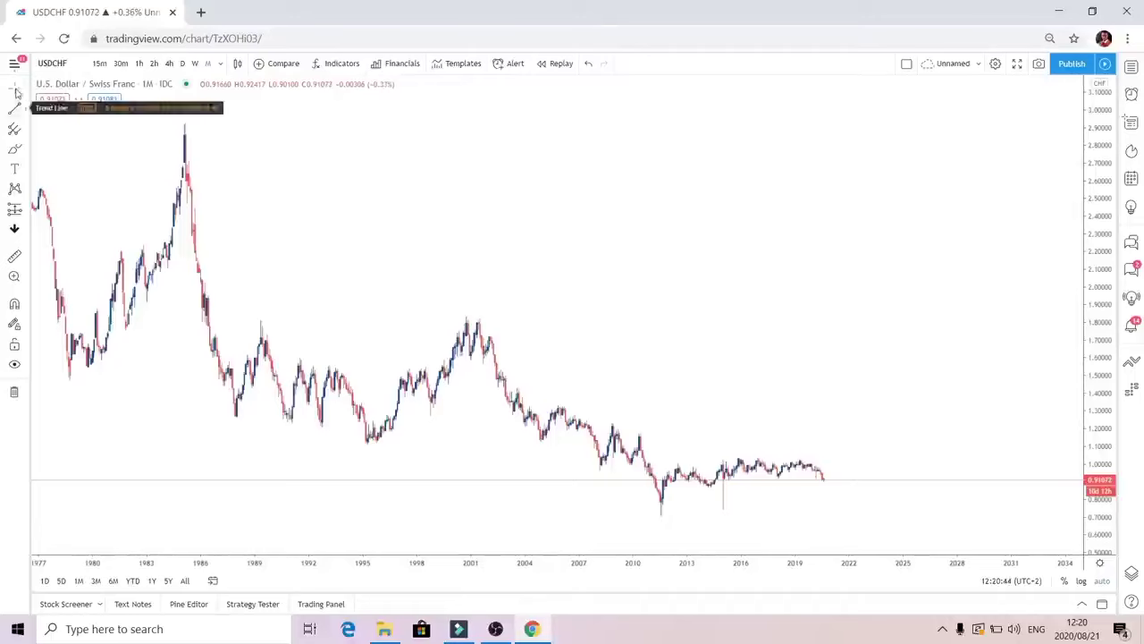
Choose the Cross cursor and switch the USDCHF chart to the daily interval
click(29, 89)
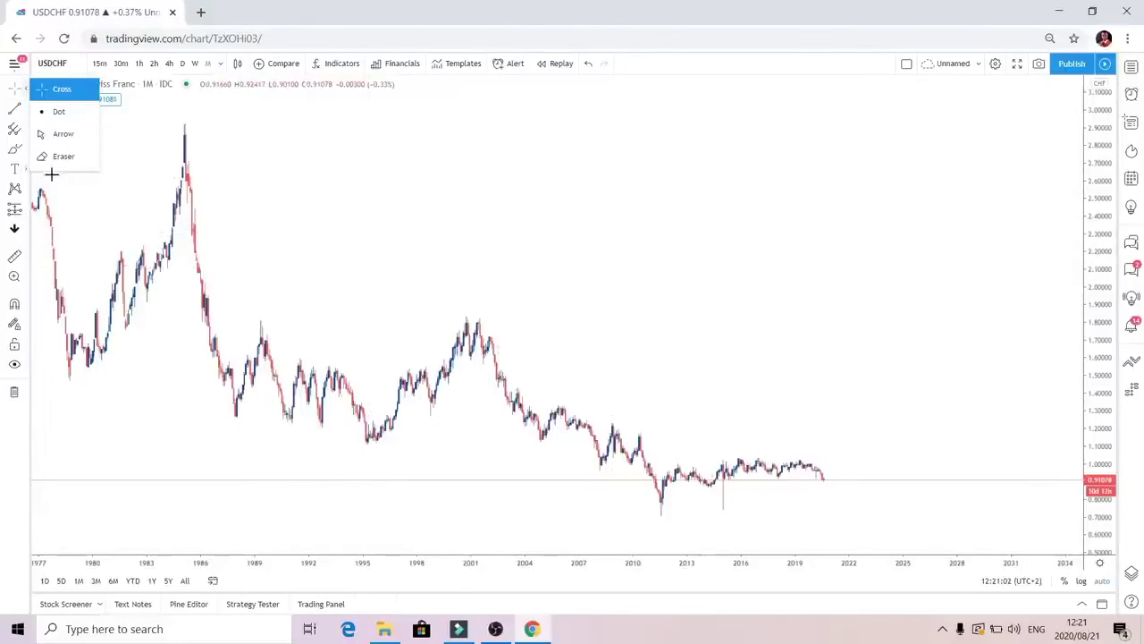
click(62, 92)
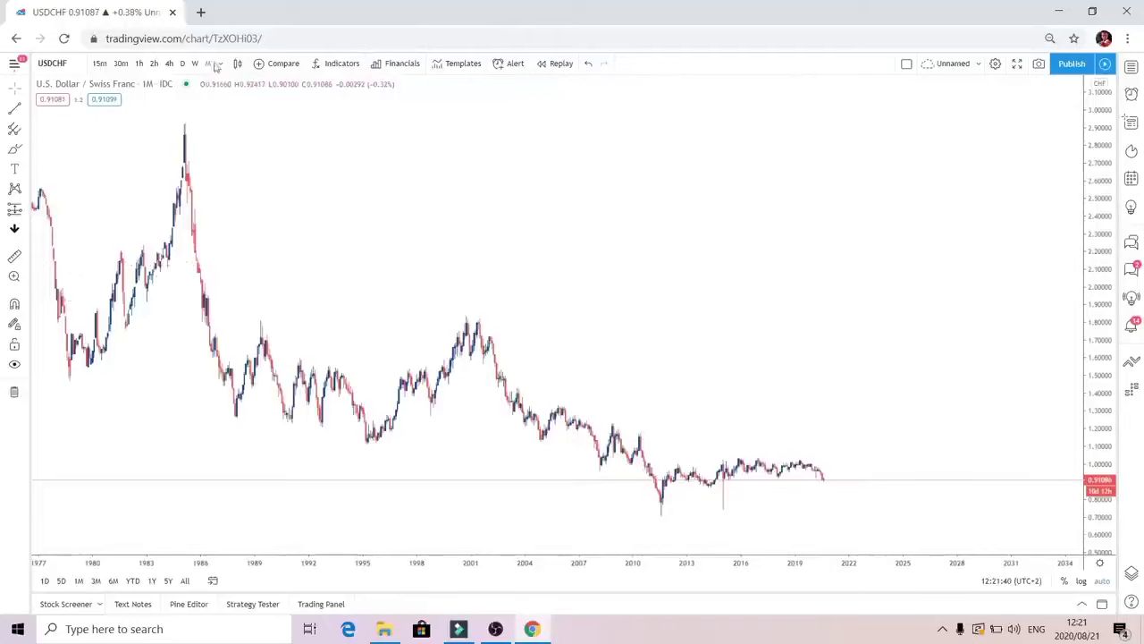
click(185, 64)
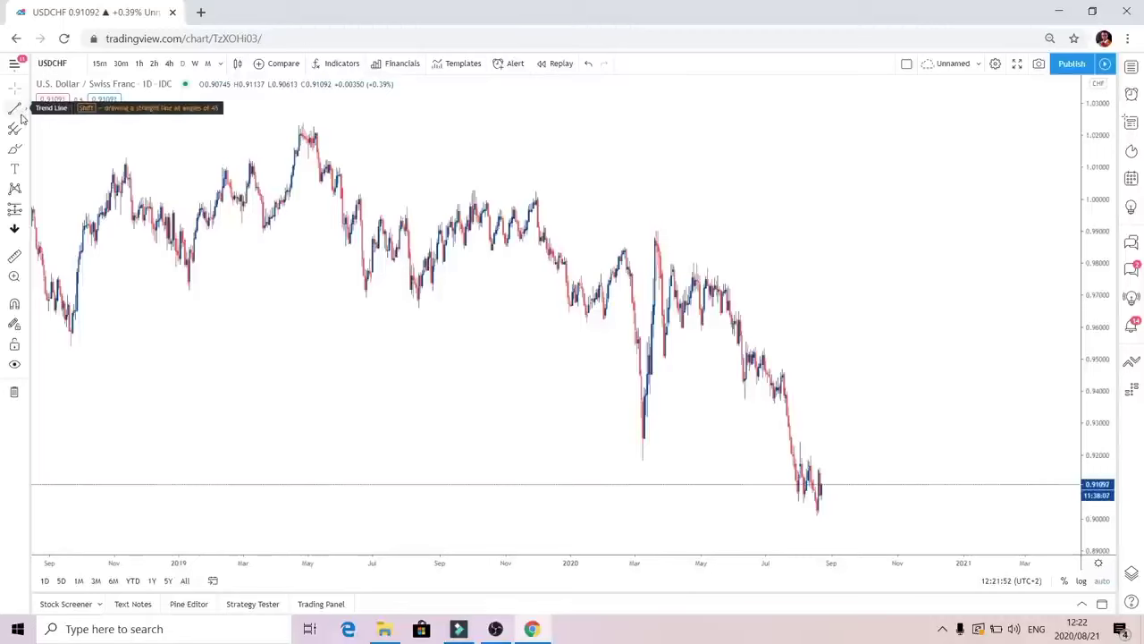
Add Trend Line, Horizontal Ray and Arrow to the favourite drawing tools and close the line tool list
click(28, 109)
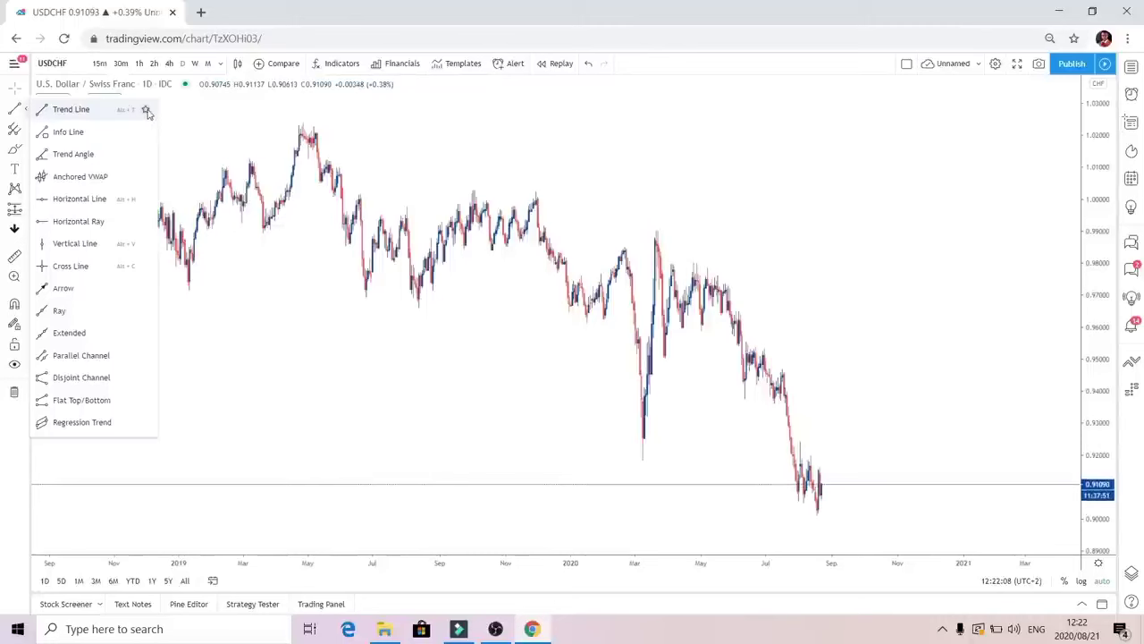
click(147, 110)
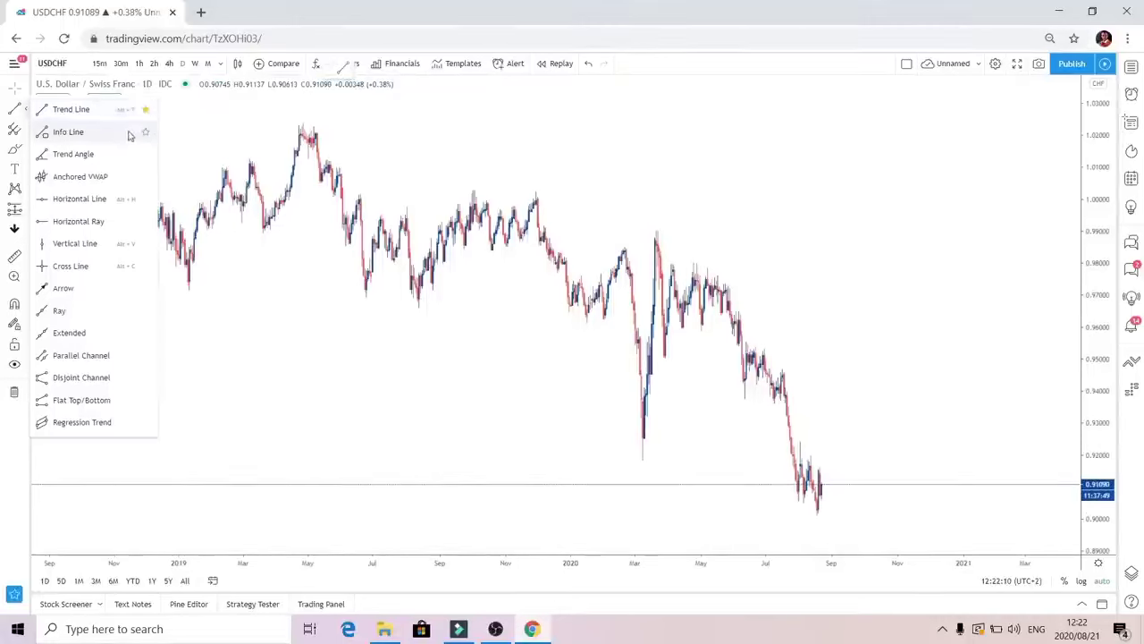
click(146, 224)
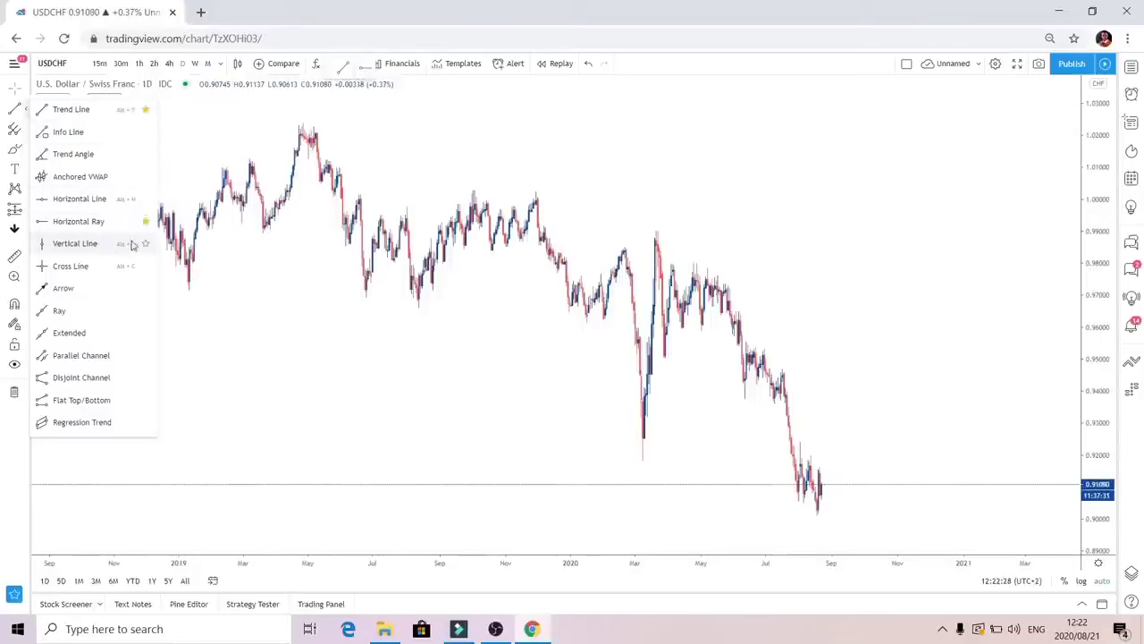
click(145, 290)
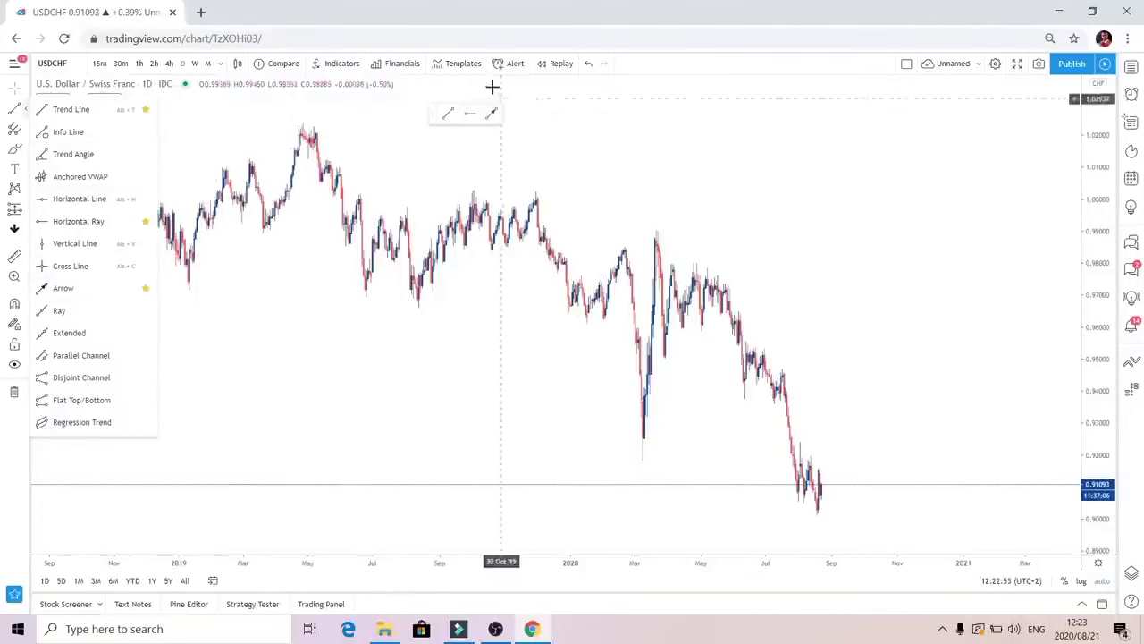
click(384, 134)
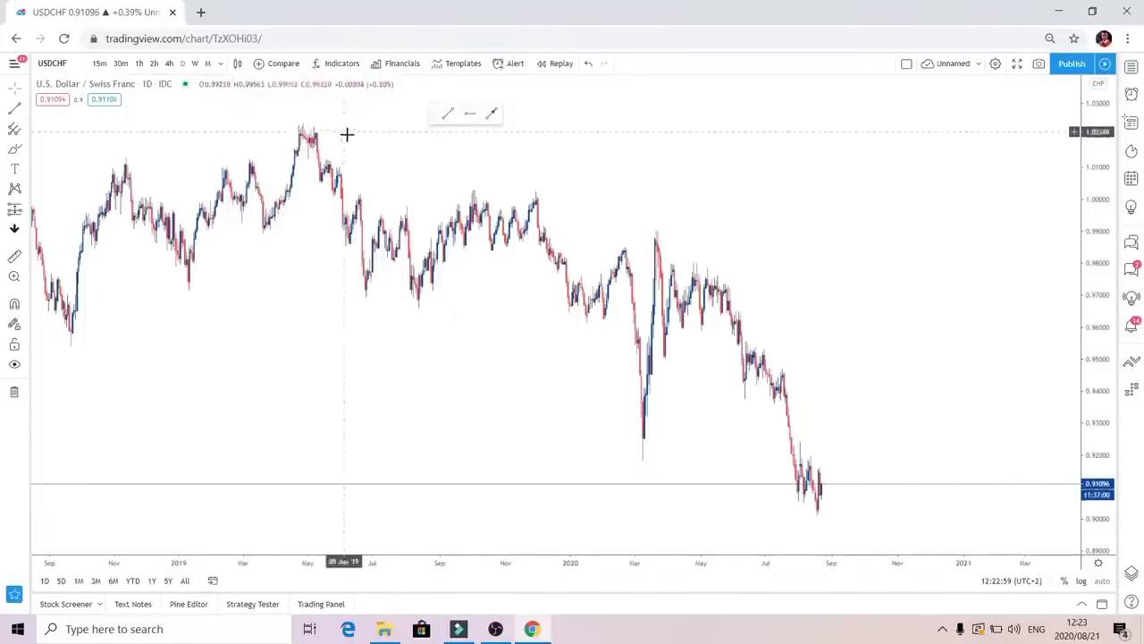
Draw a horizontal ray from July 2019 at about 0.9683 and remove it from the chart
click(26, 113)
click(65, 227)
click(382, 301)
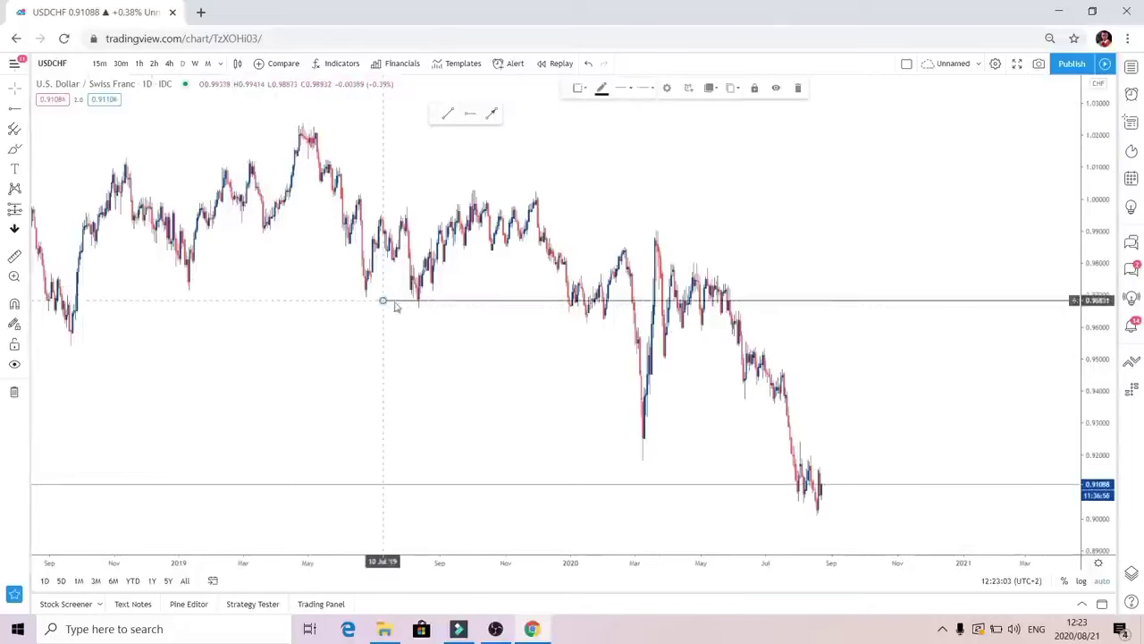
click(778, 90)
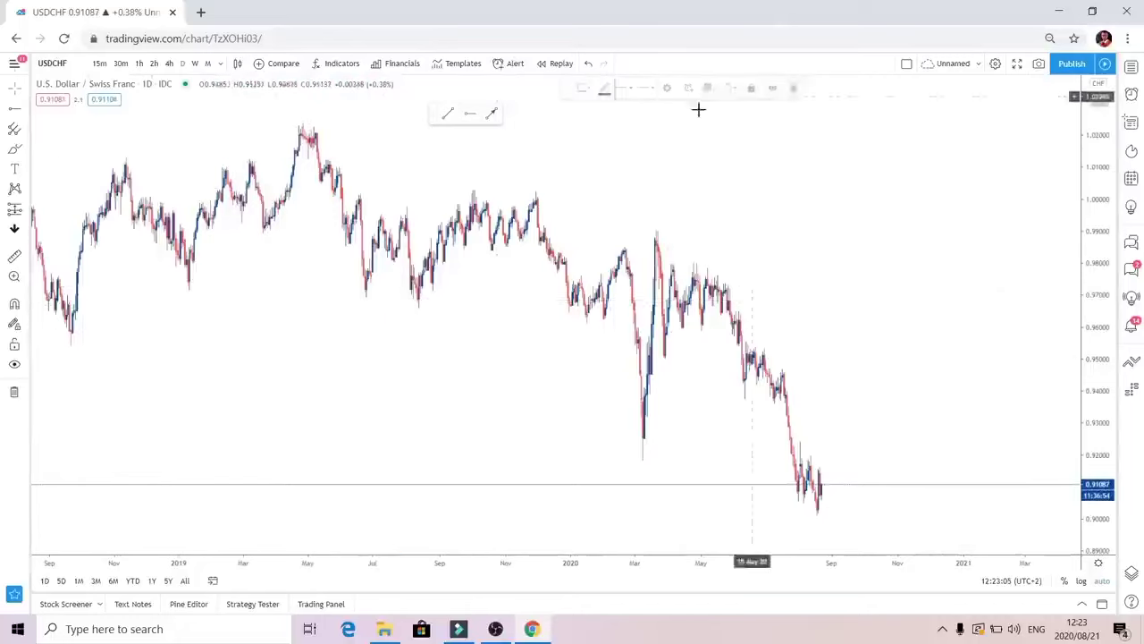
Draw two horizontal rays from June 2019, one at the low of about 0.9690 and one at the high of about 1.0008
click(459, 115)
click(366, 298)
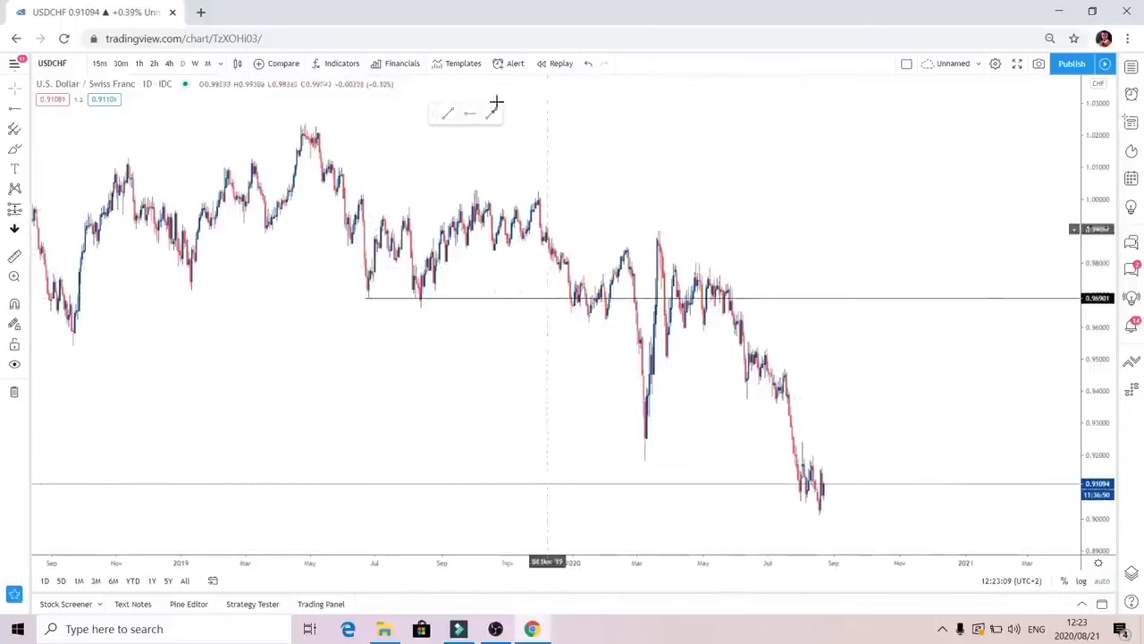
click(362, 196)
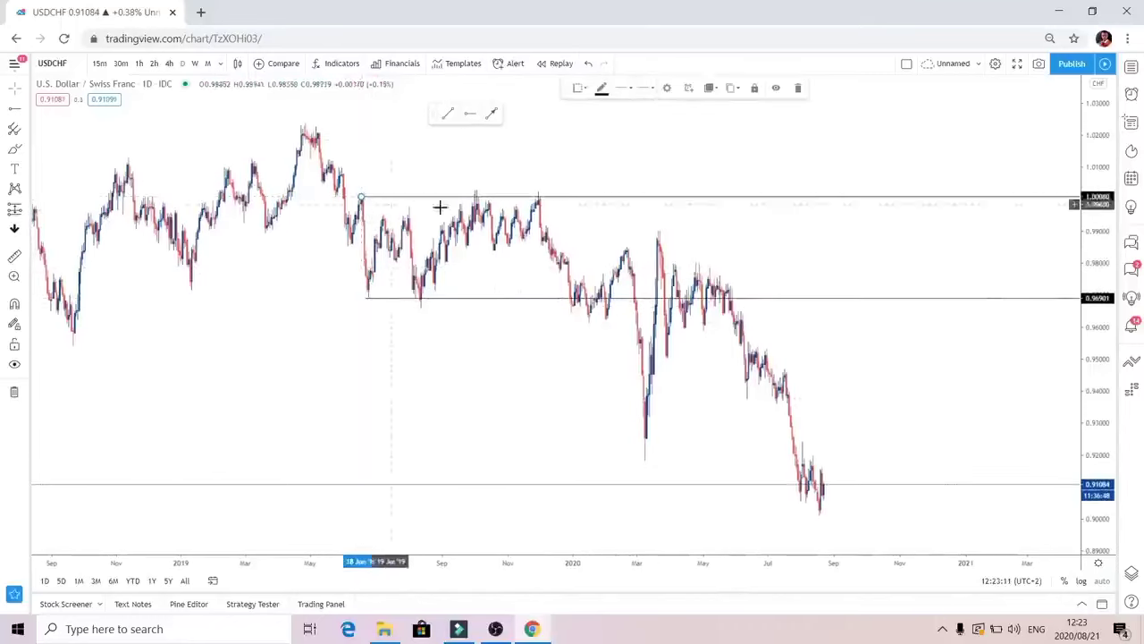
Draw a falling trend line from the late November 2019 high at about 1.0015 over the March 2020 high to about 0.9666
click(536, 195)
click(898, 304)
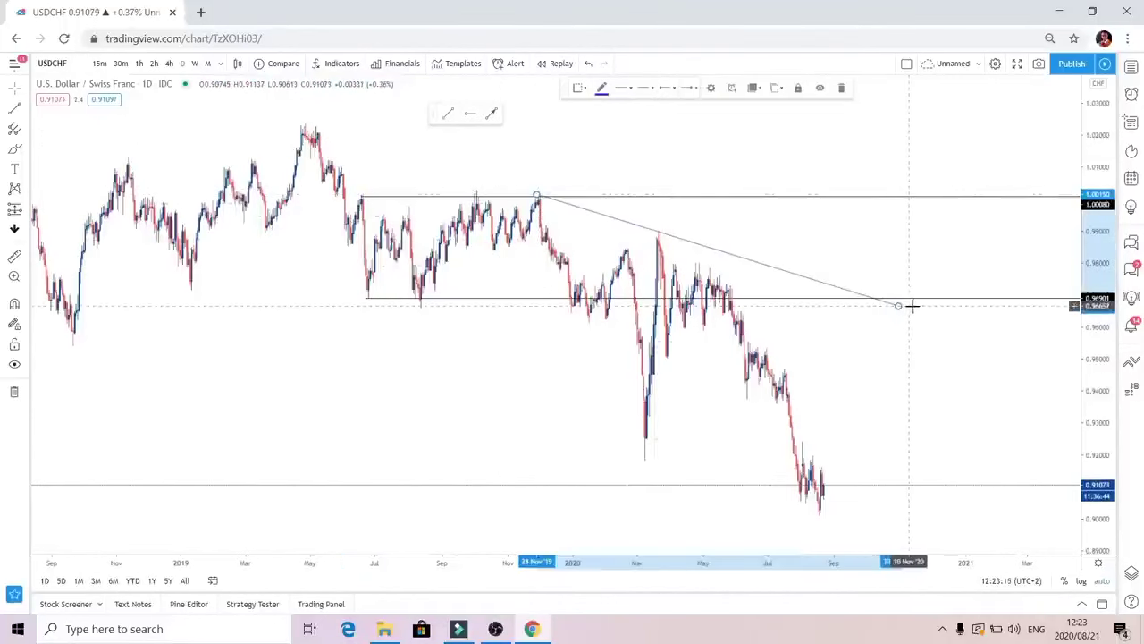
drag(781, 298, 803, 299)
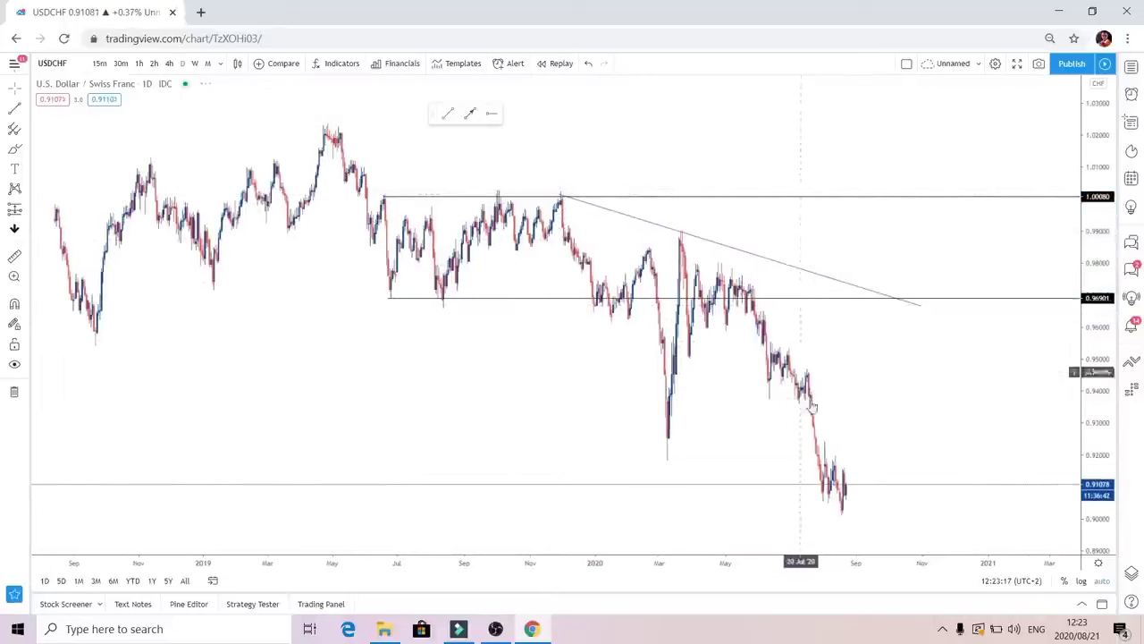
Draw a steep downward arrow from just below the lower ray to beneath the latest lows and delete all drawings
click(472, 113)
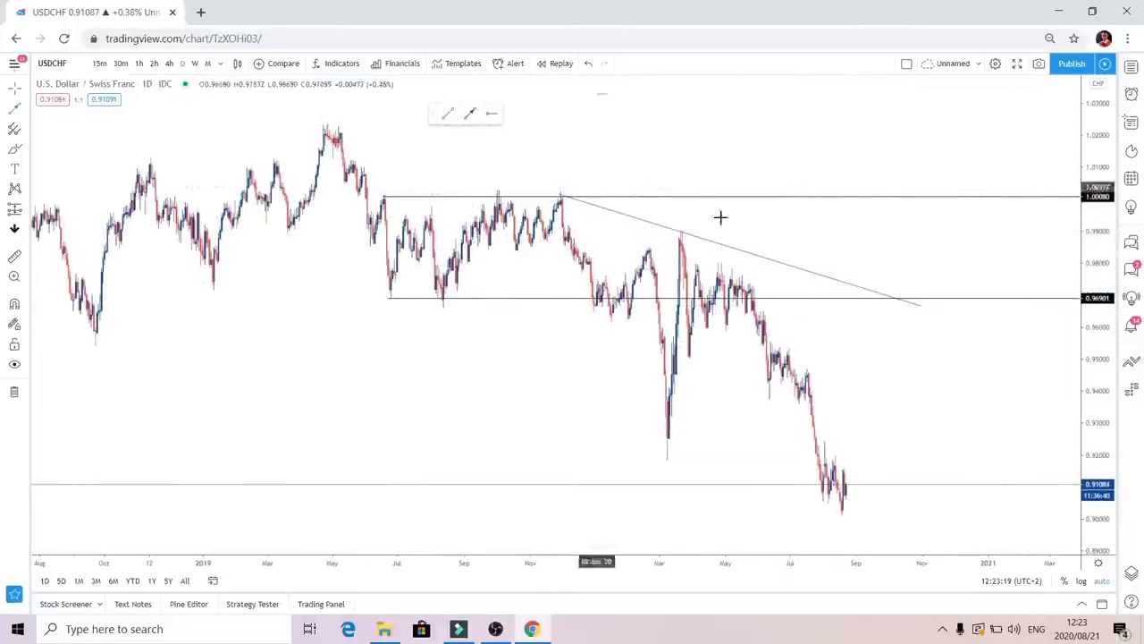
click(817, 305)
click(903, 544)
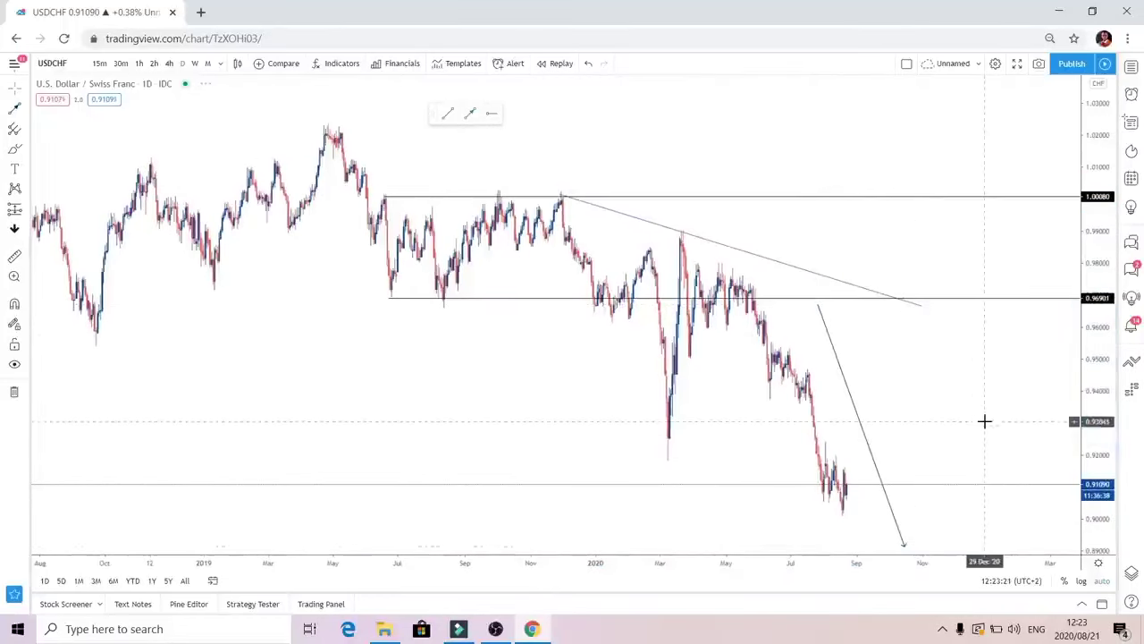
click(15, 392)
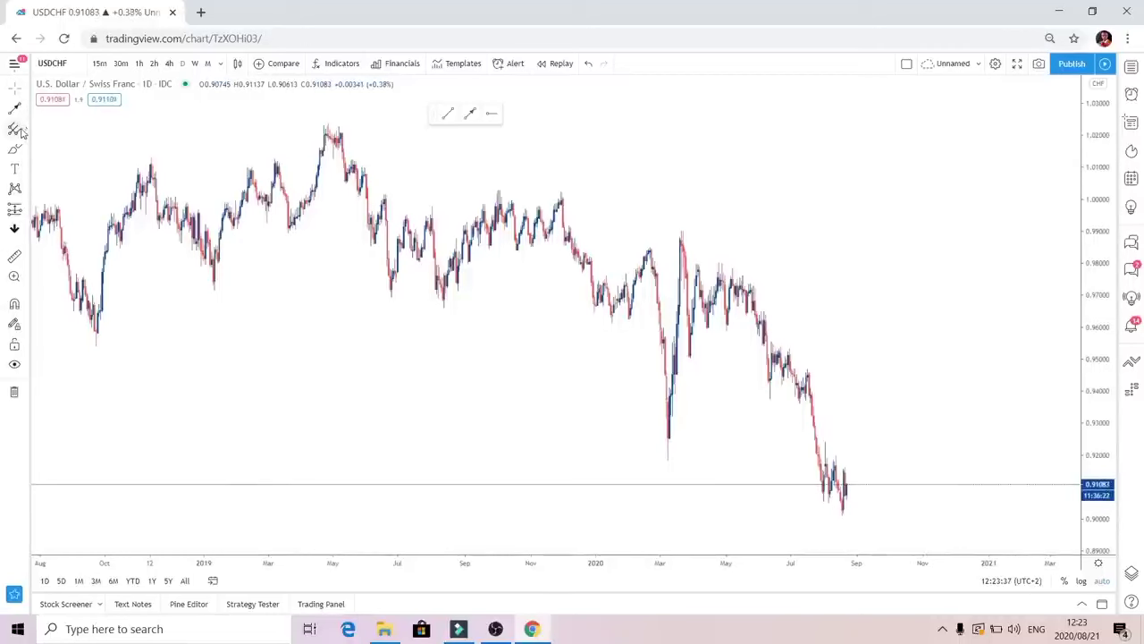
Add Fib Retracement to the favourite drawing tools and close the tool list
click(26, 136)
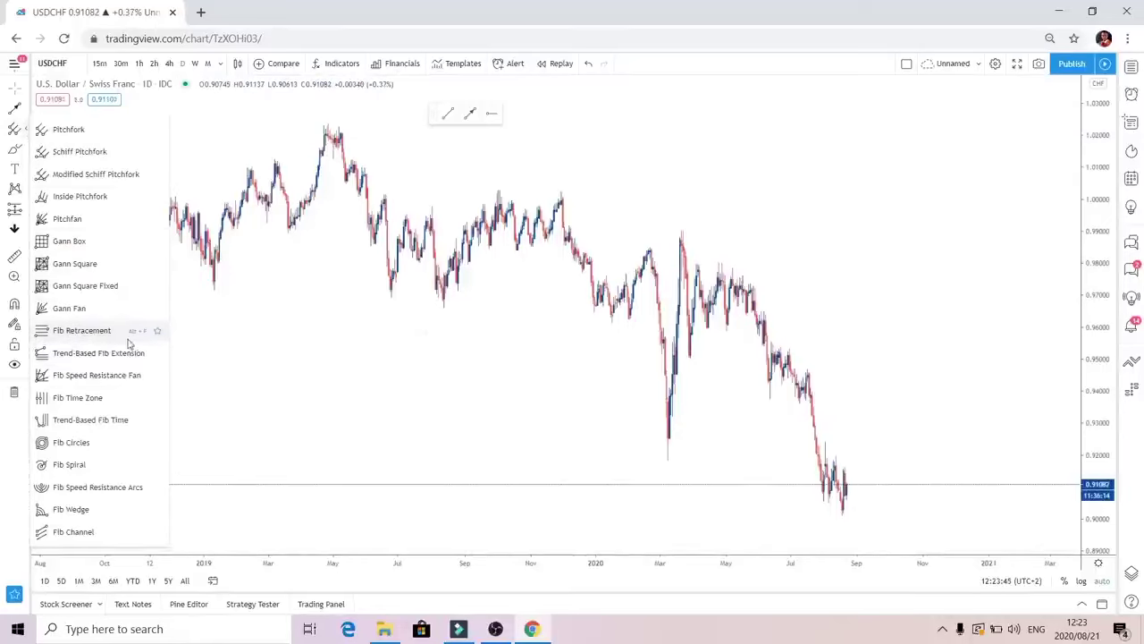
click(158, 332)
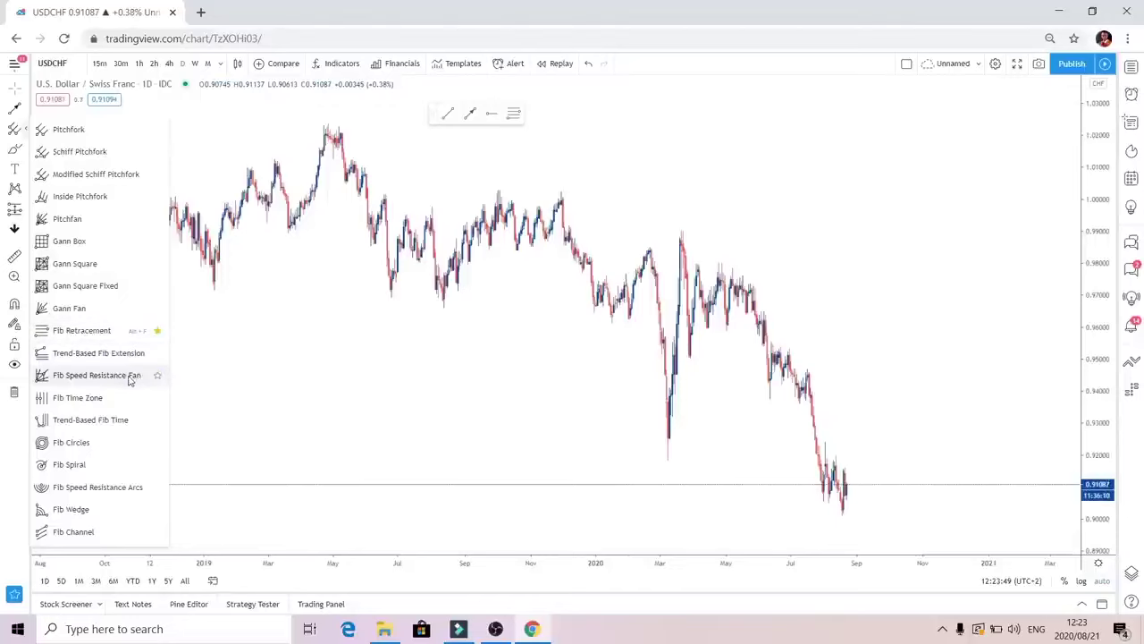
click(464, 281)
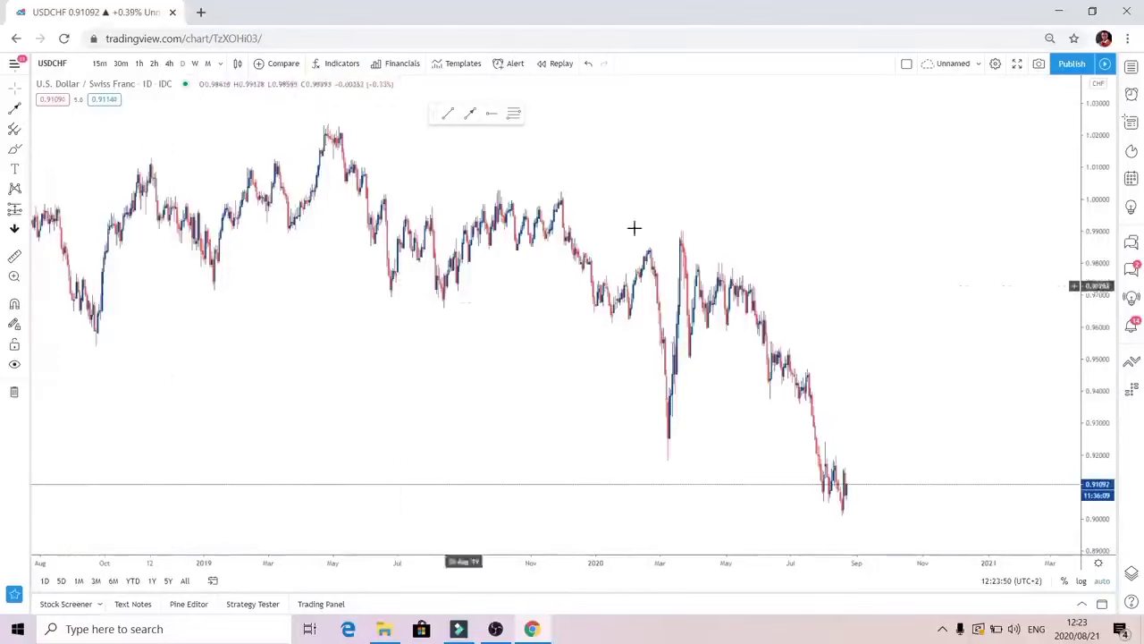
Draw a Fib Retracement from the March 2020 high at about 0.9902 down to about 0.9014 in November 2020
click(514, 113)
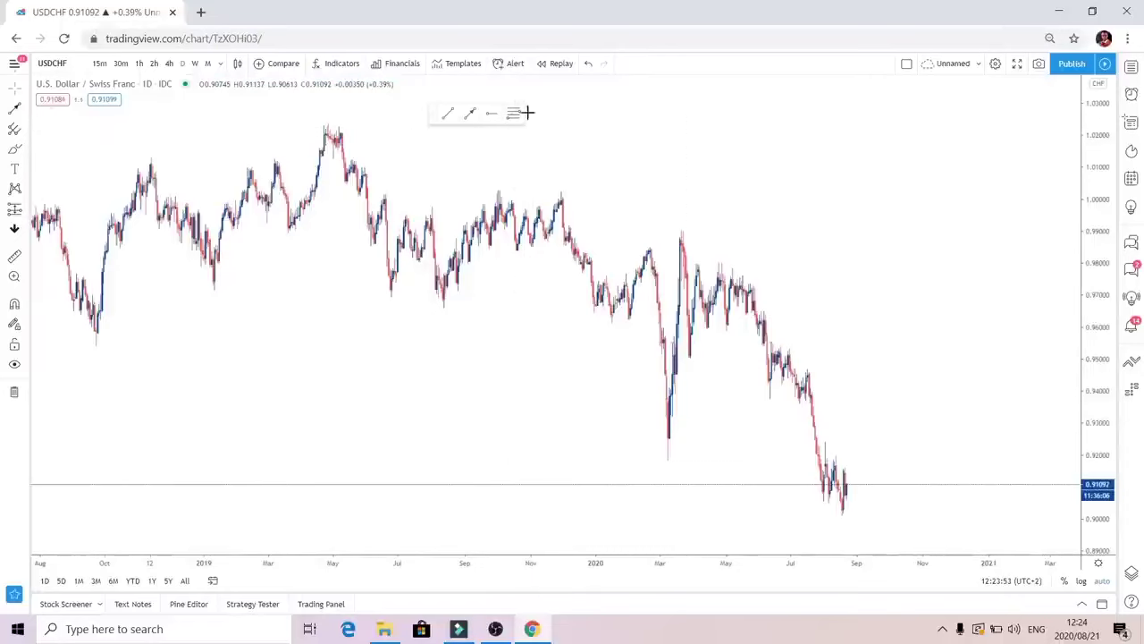
click(680, 233)
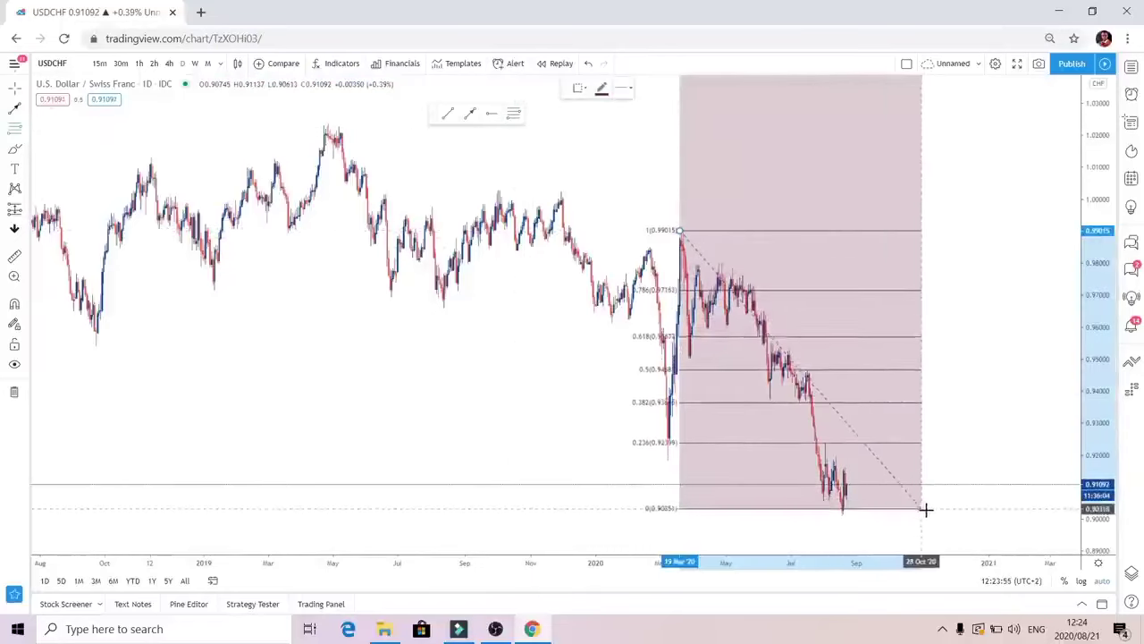
click(933, 514)
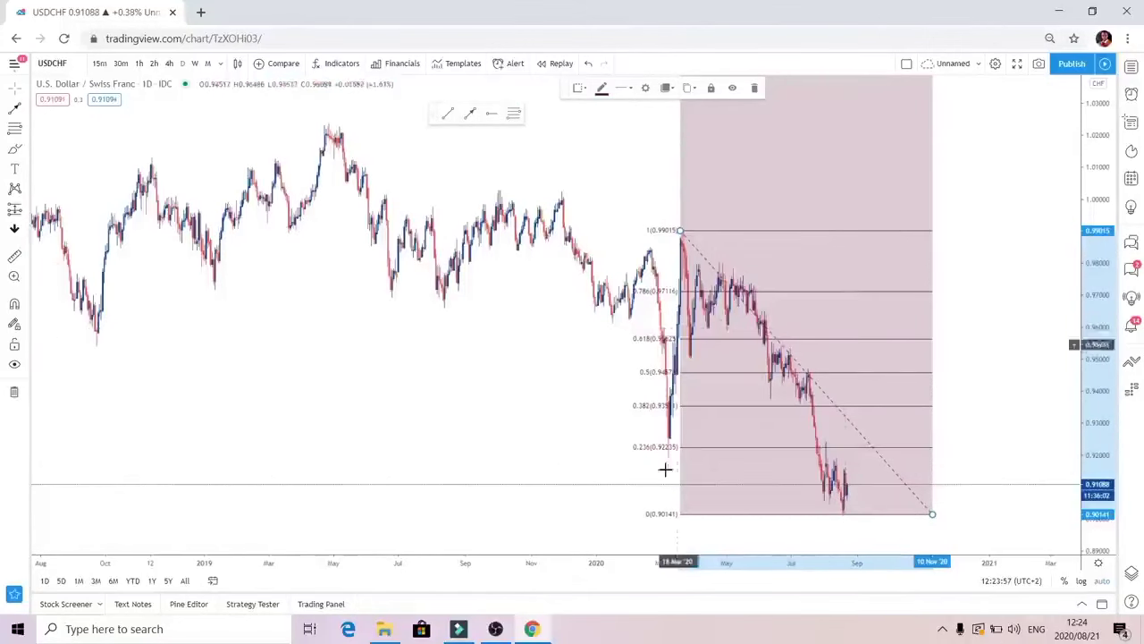
Delete the Fib Retracement from the chart and add Brush to the favourite drawing tools
click(754, 87)
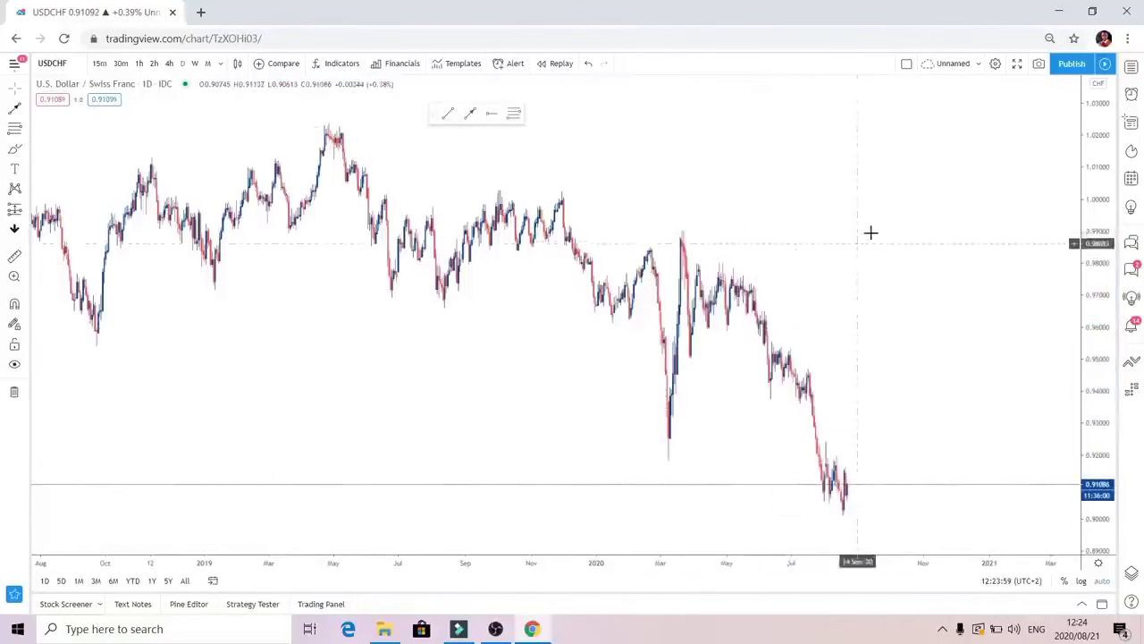
click(27, 152)
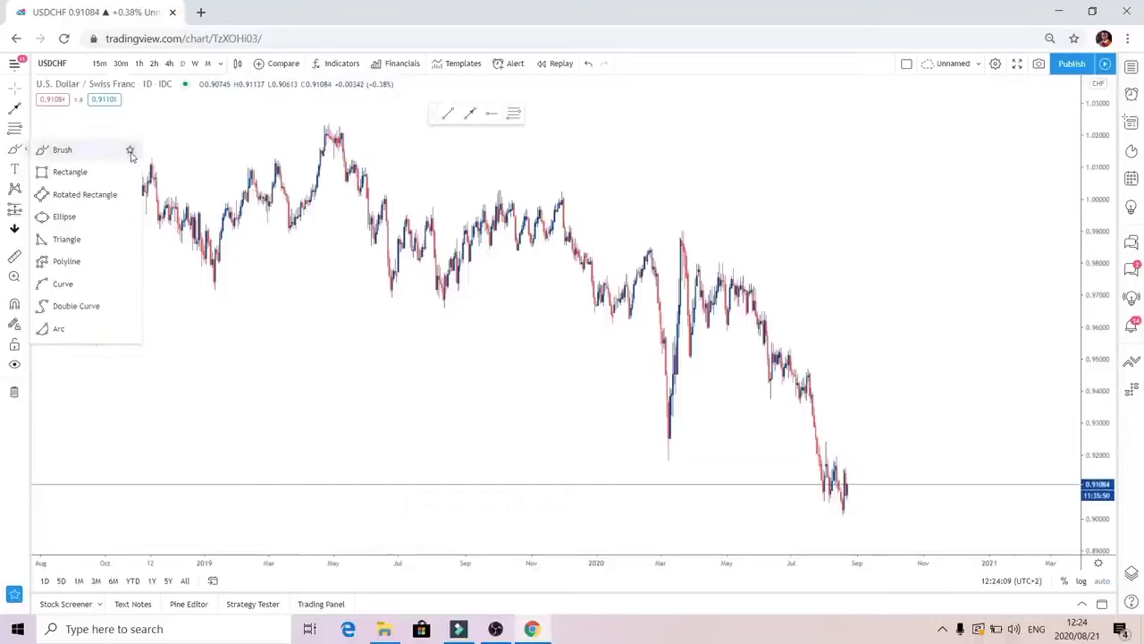
click(131, 152)
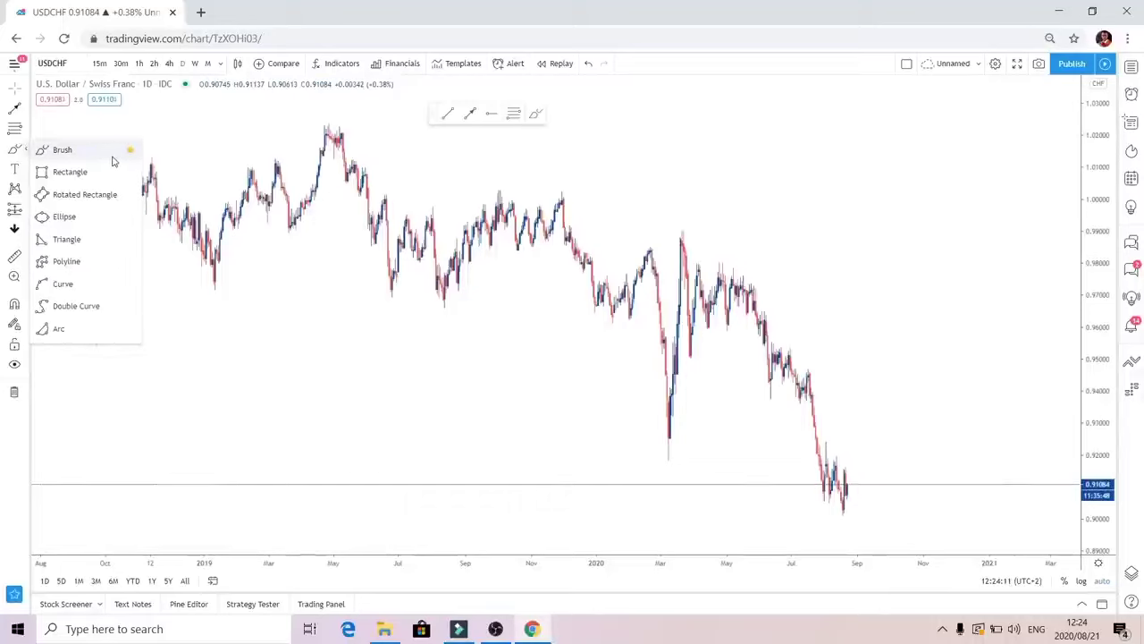
Sketch a drop, a small zigzag consolidation and a further drop with the Brush below the early 2019 candles, and delete the drawing
drag(258, 260, 277, 316)
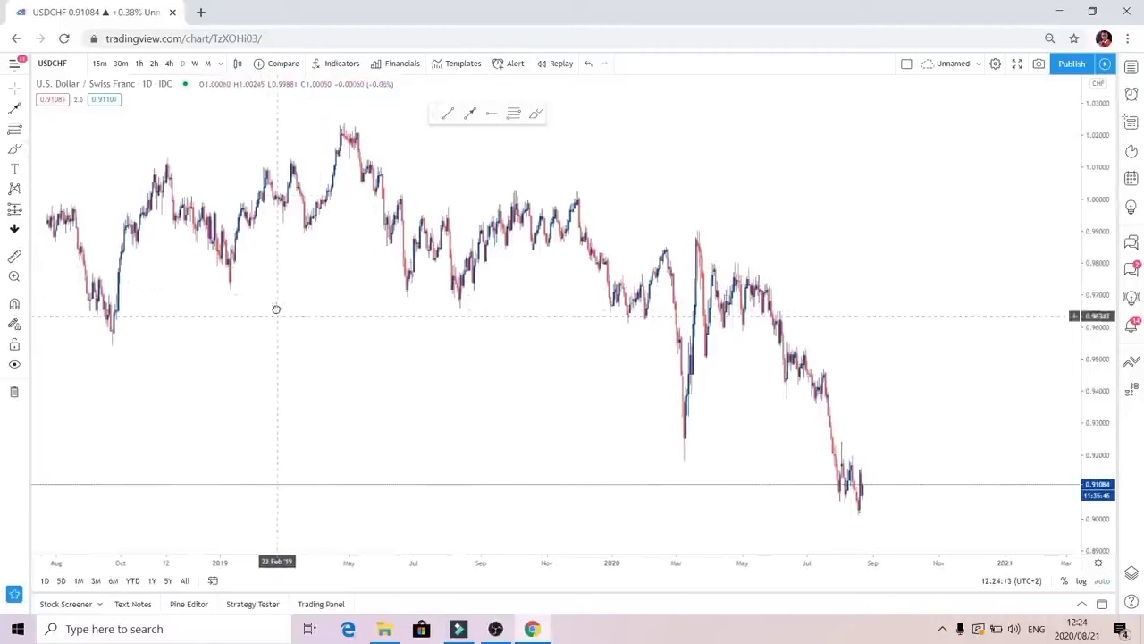
mouse_move(265, 280)
mouse_down()
mouse_move(286, 343)
mouse_move(327, 308)
mouse_move(281, 340)
mouse_move(325, 332)
mouse_move(323, 312)
mouse_move(367, 479)
mouse_up()
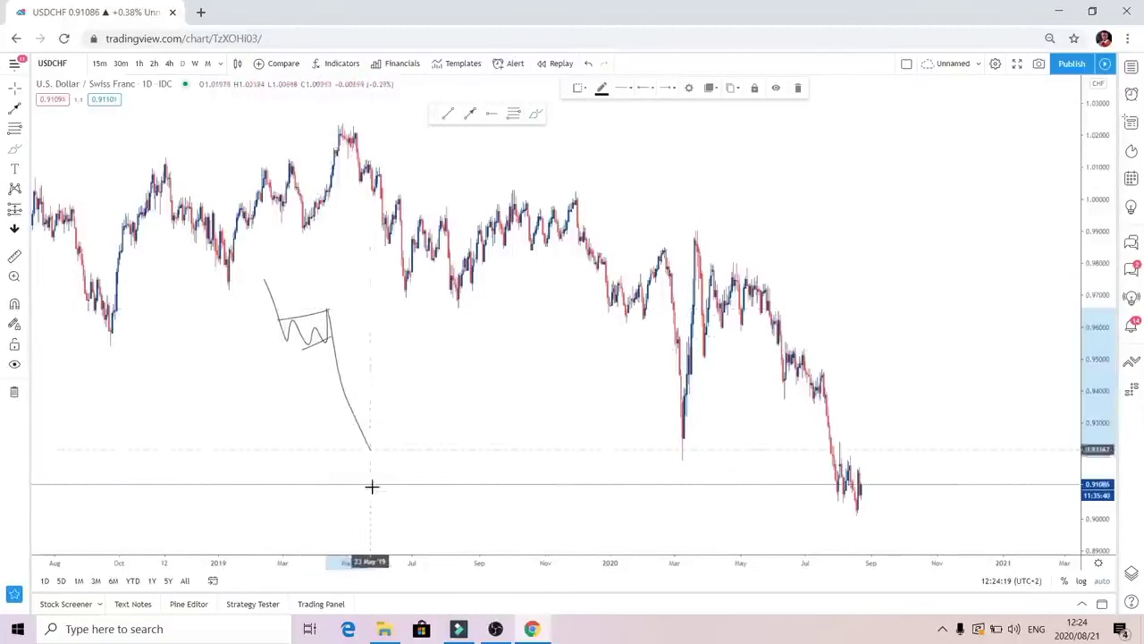
click(15, 394)
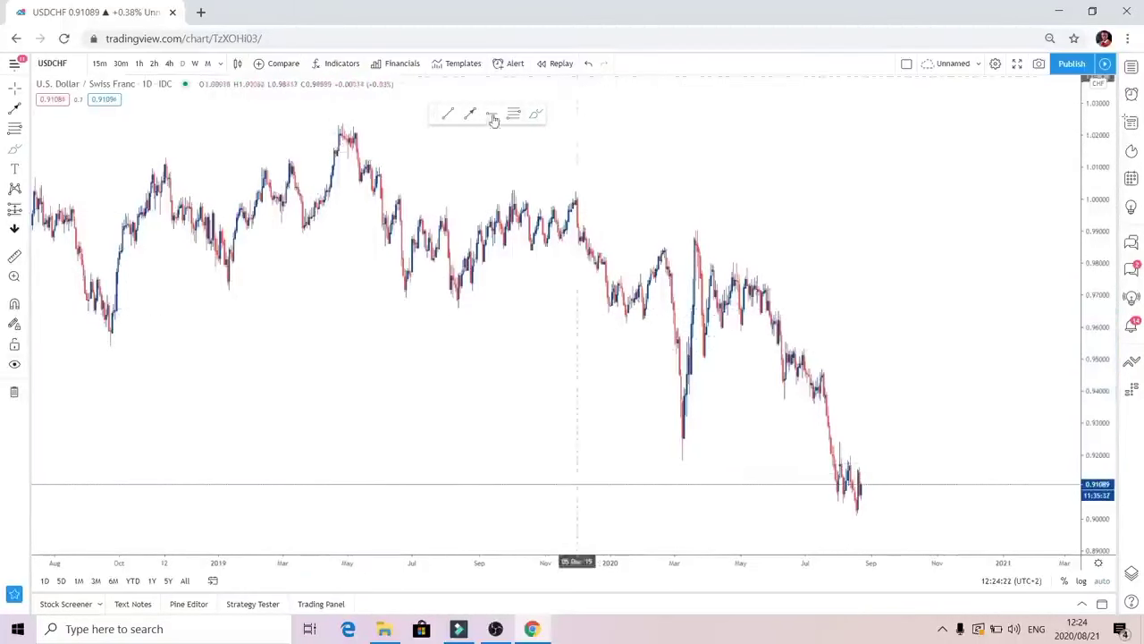
Add Rectangle and Triangle to the favourite drawing tools and delete the stray brush mark made while closing the list
click(28, 154)
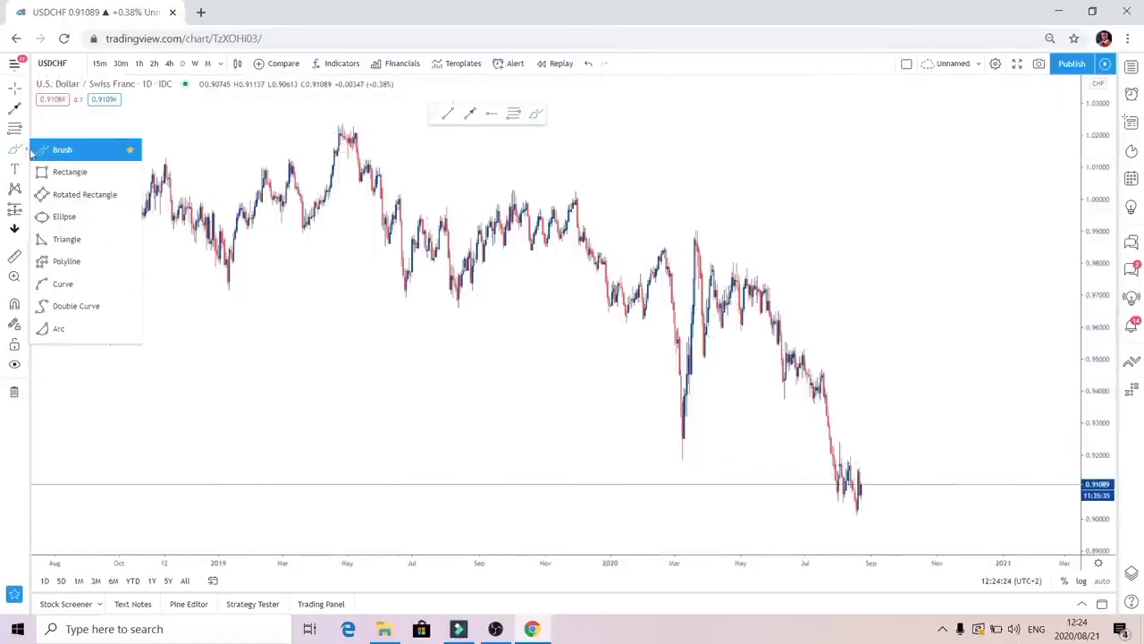
click(130, 172)
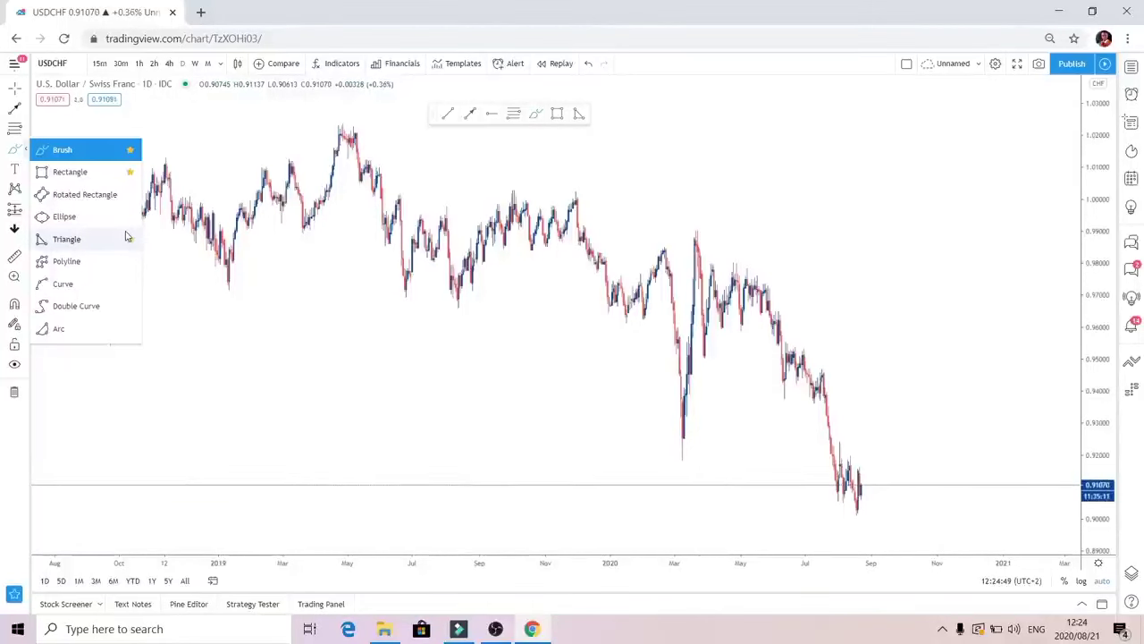
click(128, 238)
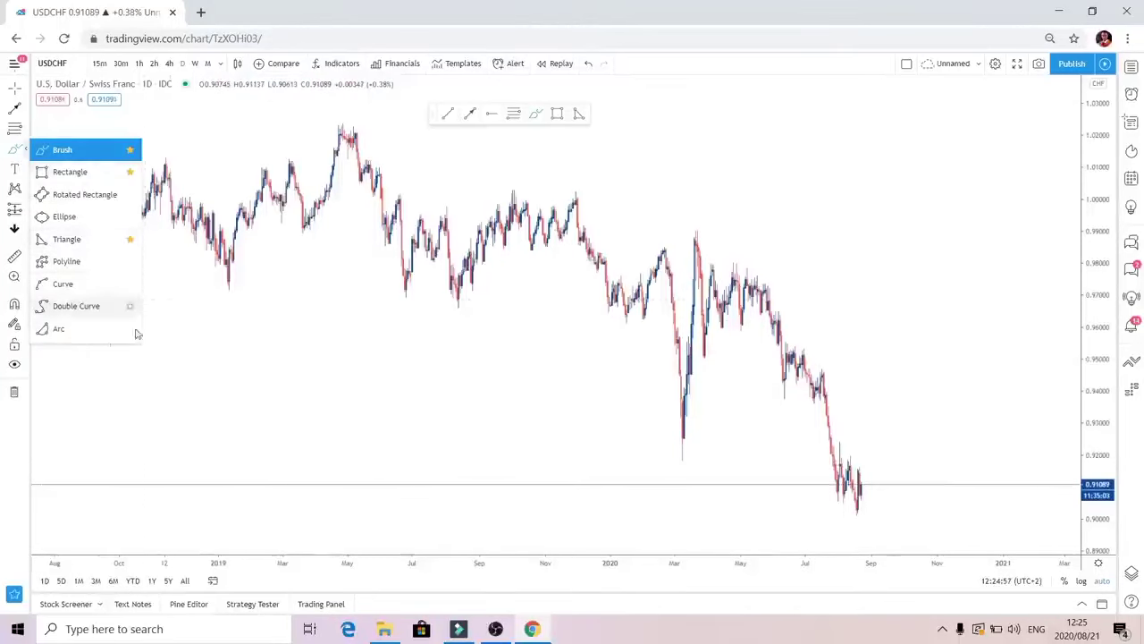
click(185, 314)
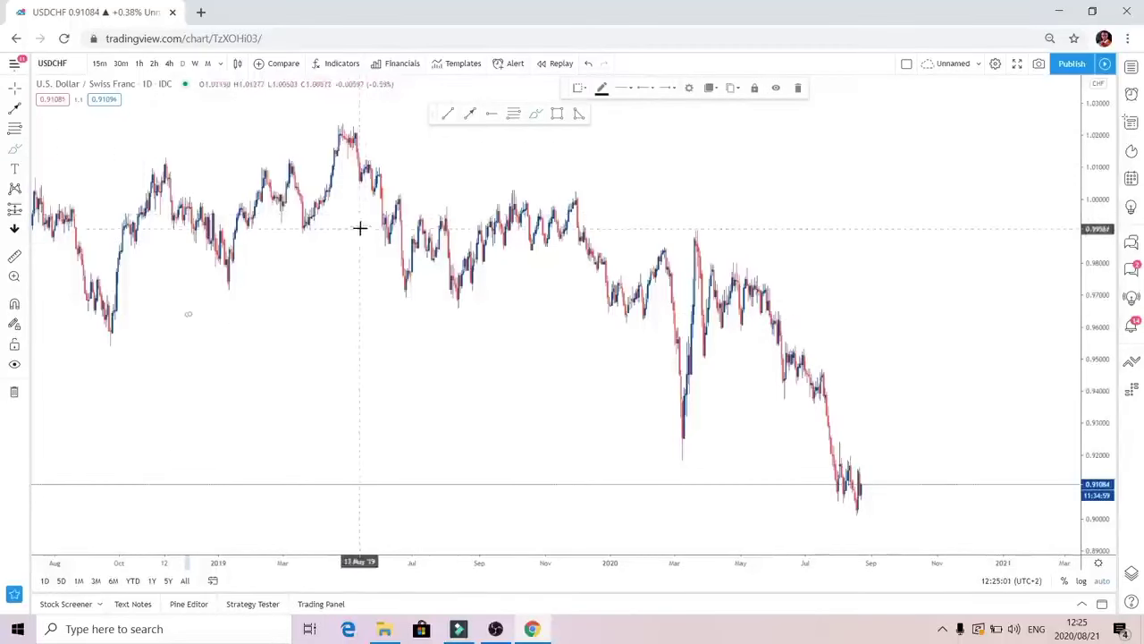
click(806, 88)
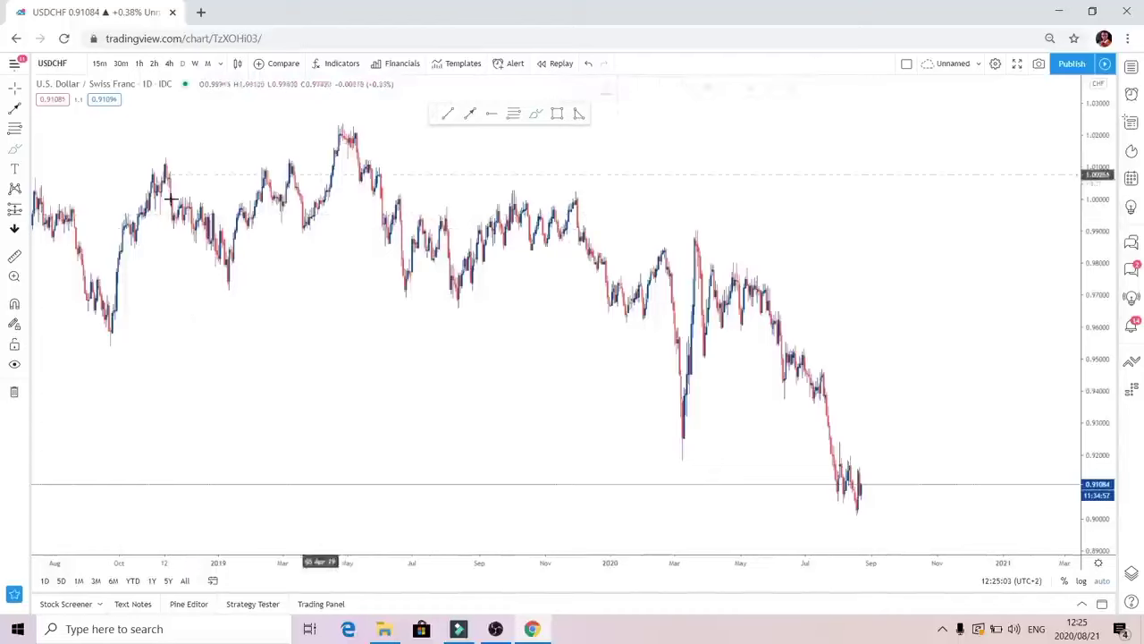
Add Callout to the favourite drawing tools and delete the stray brush stroke below the August 2019 low
click(26, 171)
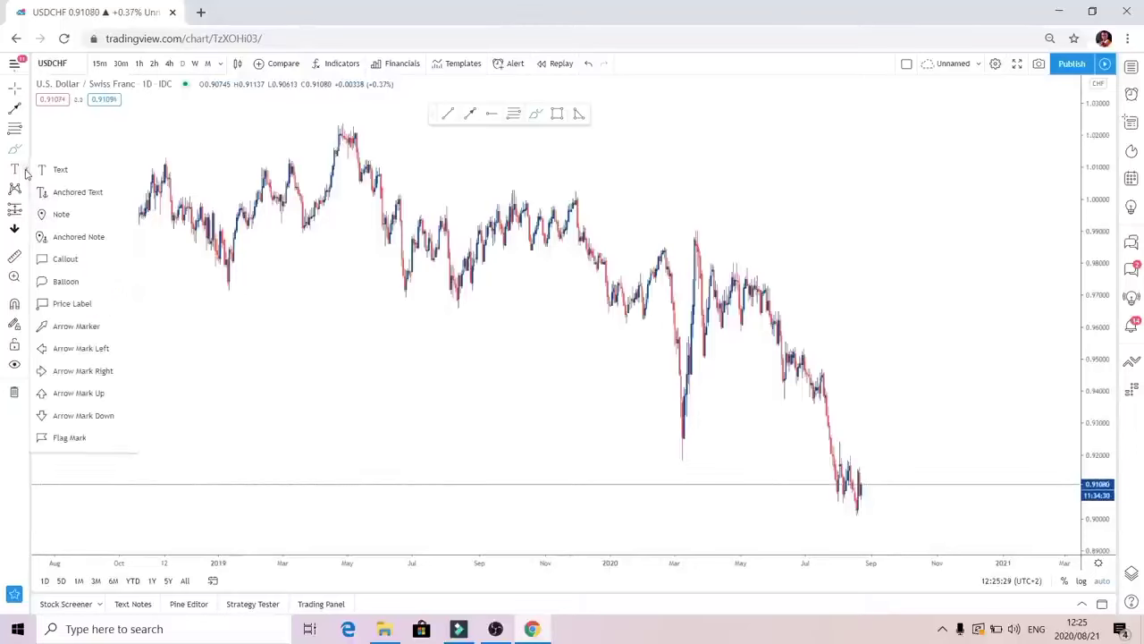
click(127, 261)
click(471, 326)
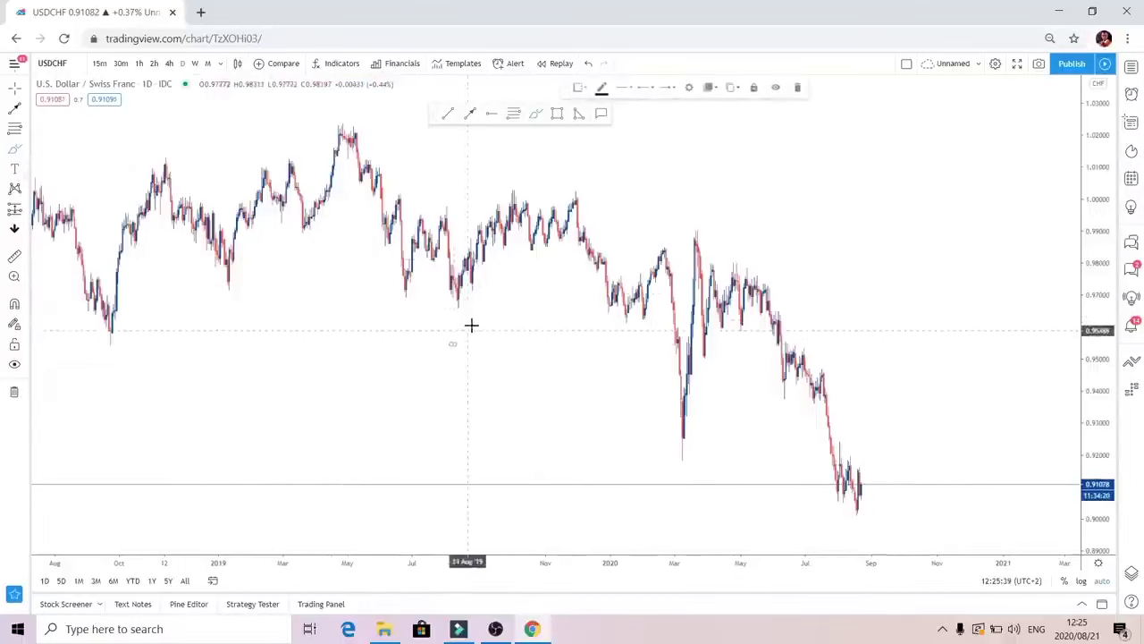
drag(456, 347, 516, 282)
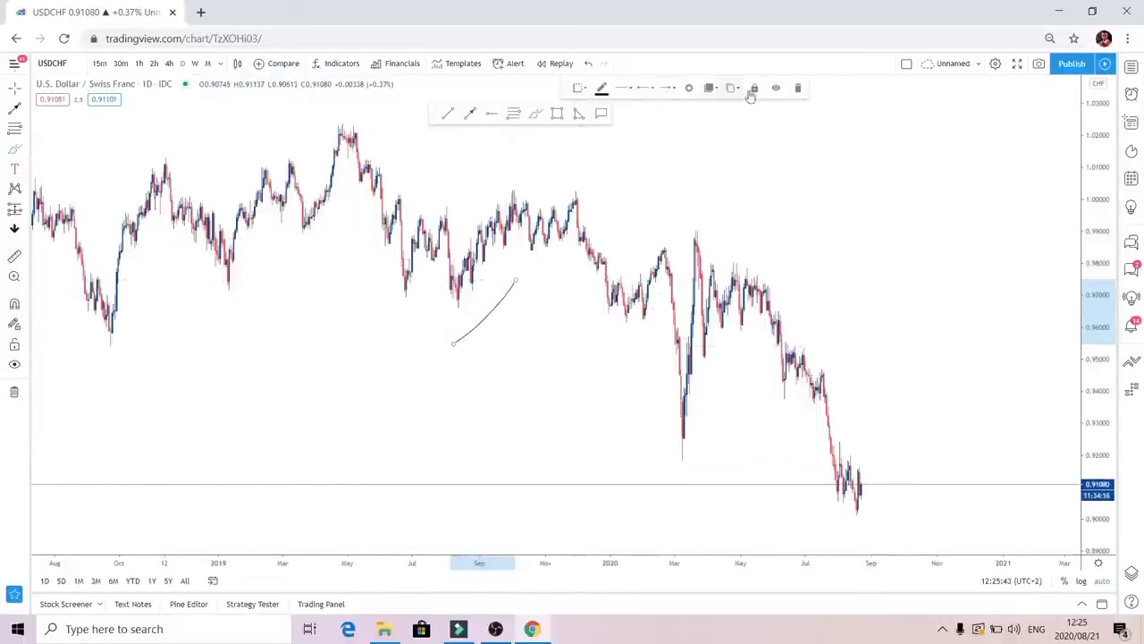
click(801, 90)
Place a Callout from about 0.9496 in September 2019 to about 0.9966 in January 2020 with the text "bullish market"
click(601, 114)
drag(483, 360, 629, 211)
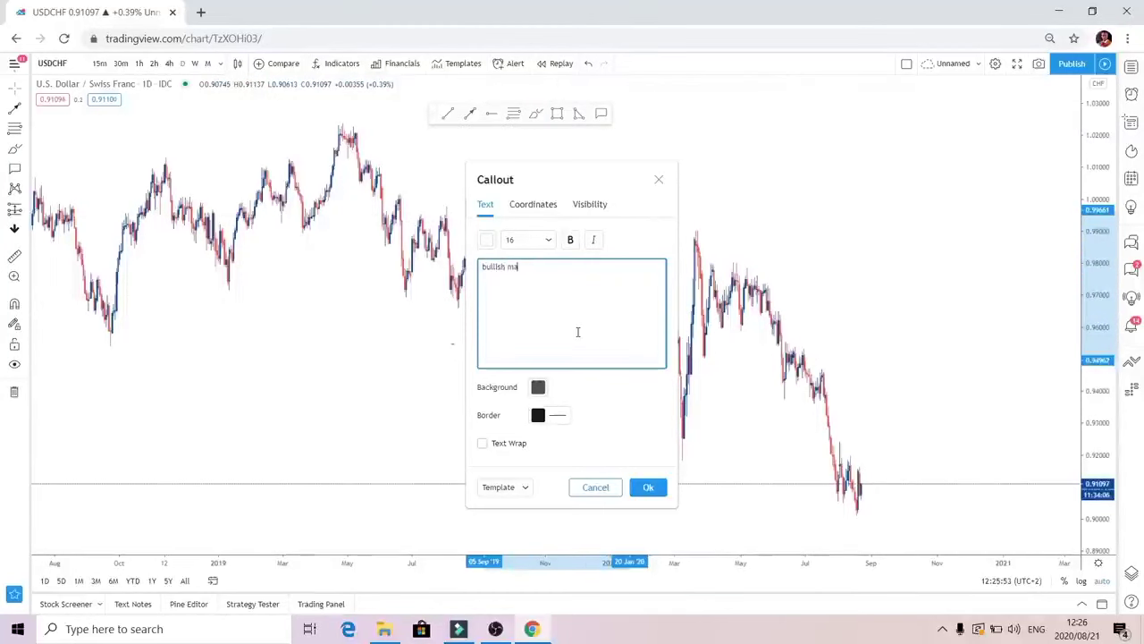
text(bullish market)
key(Return)
click(650, 488)
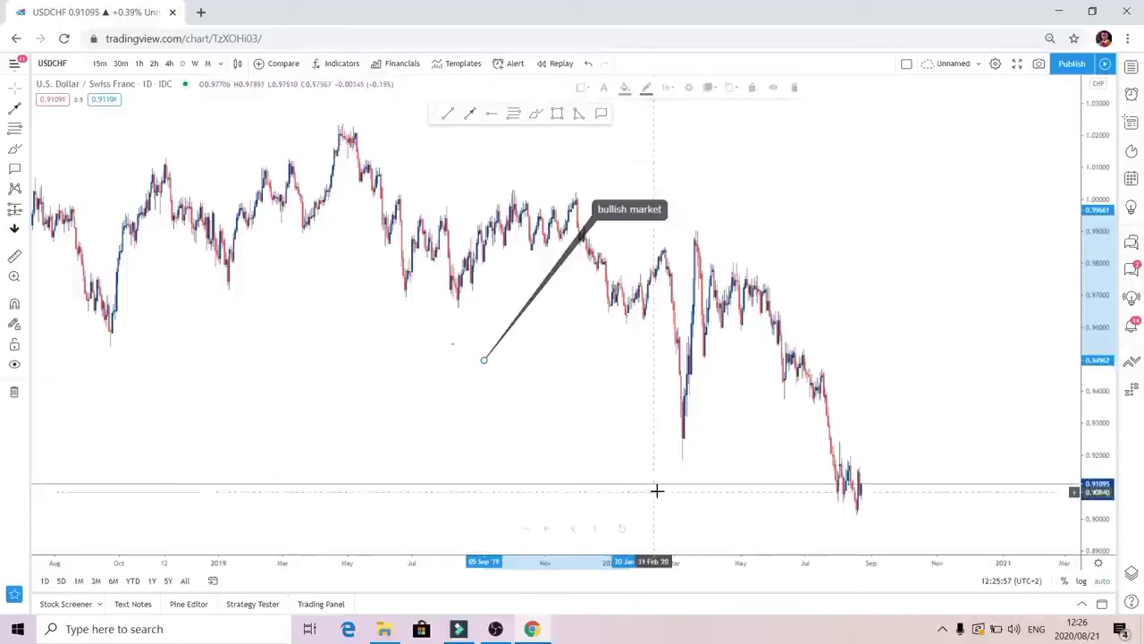
Move the callout's pointer to the March 2020 low at about 0.9201 and its label to about 0.9898 in August 2020, and delete it
drag(636, 211, 650, 218)
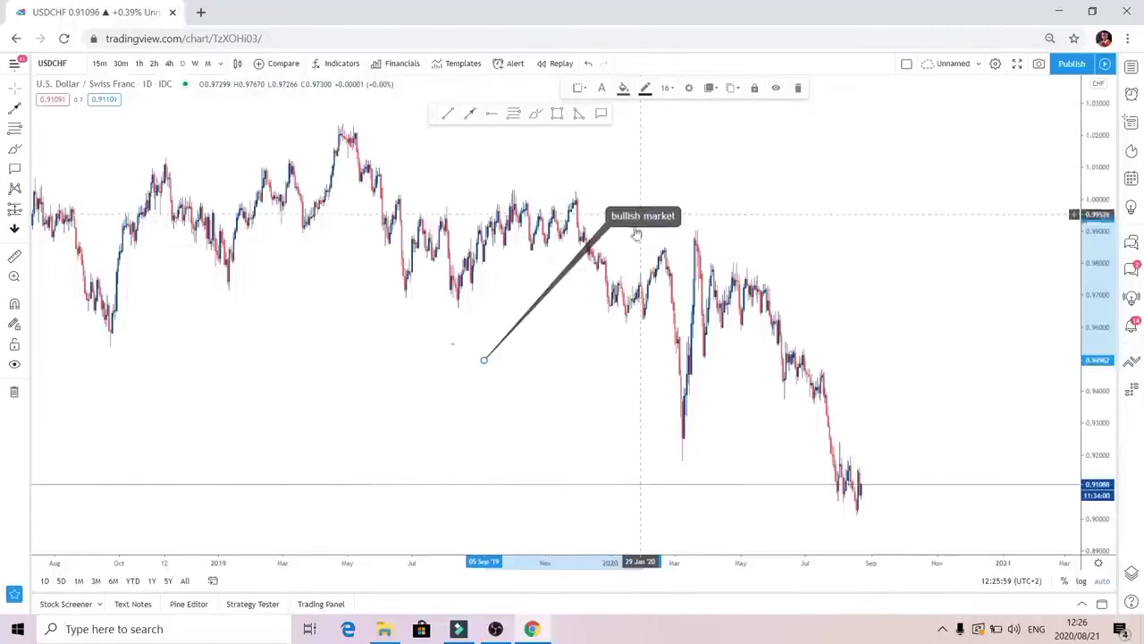
drag(484, 360, 686, 456)
drag(667, 217, 868, 225)
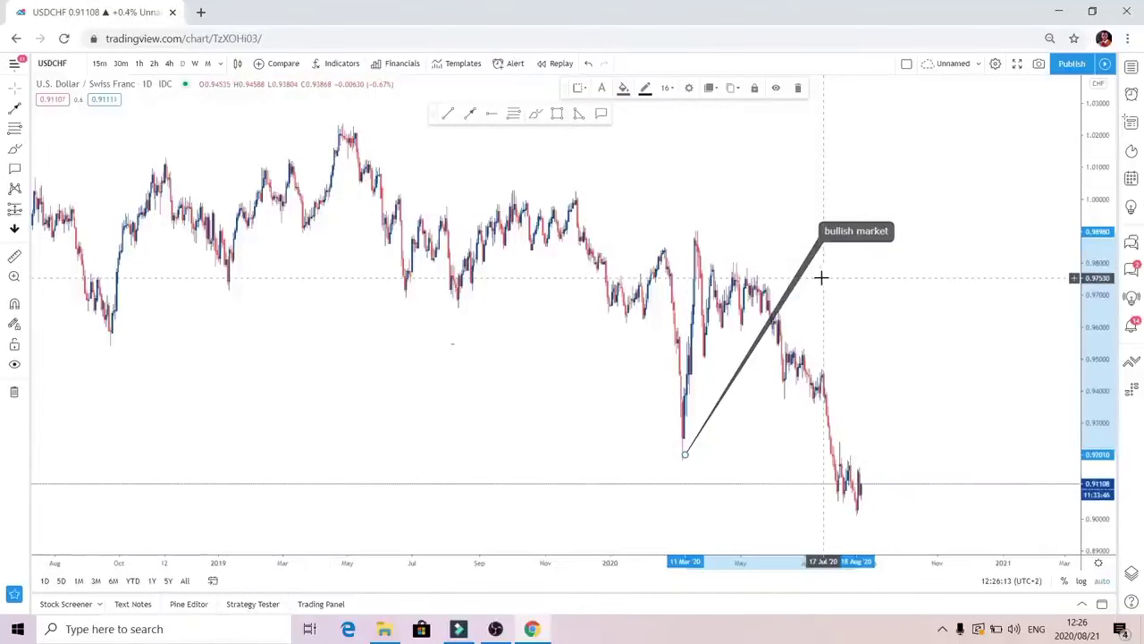
click(800, 90)
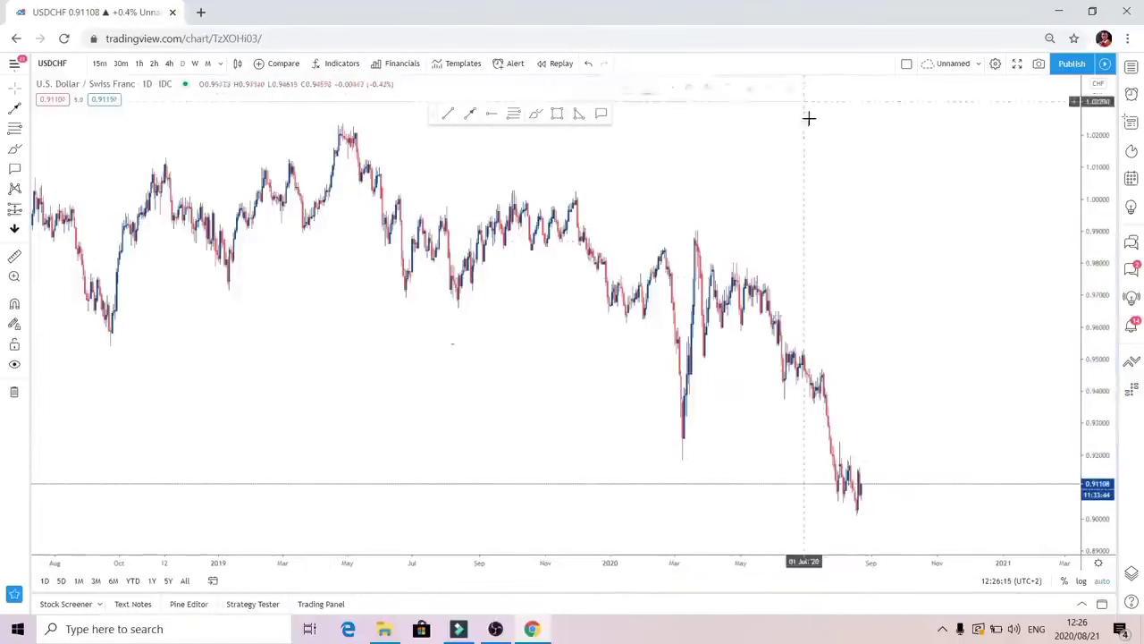
Add Head and Shoulders and Elliott Correction Wave (ABC) to the favourite drawing tools and close the pattern list
click(27, 193)
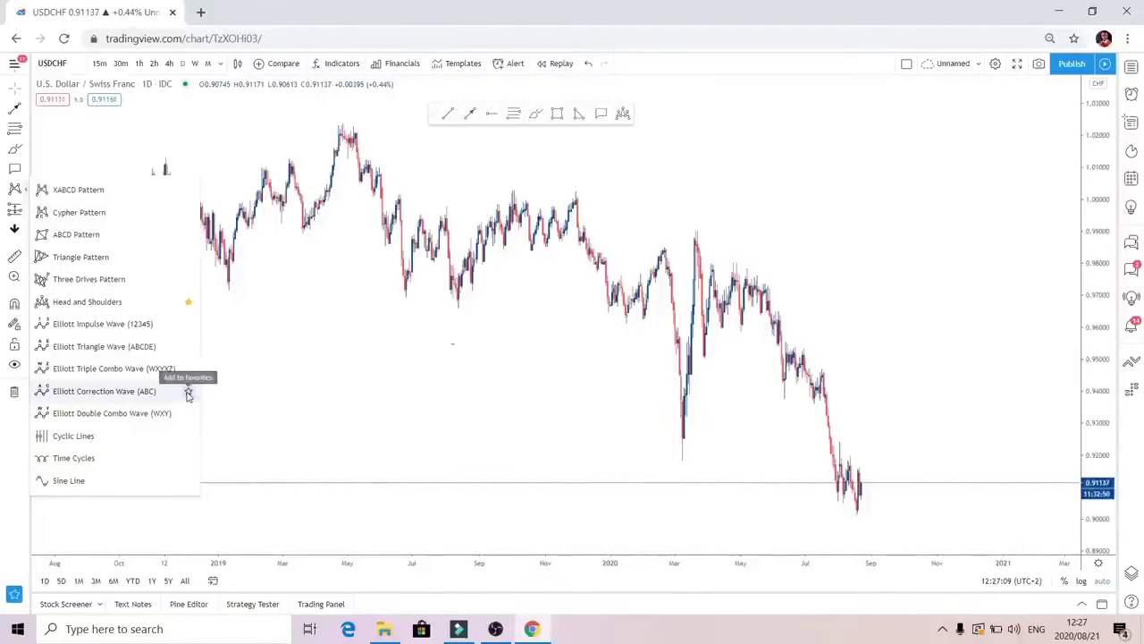
click(188, 391)
click(408, 360)
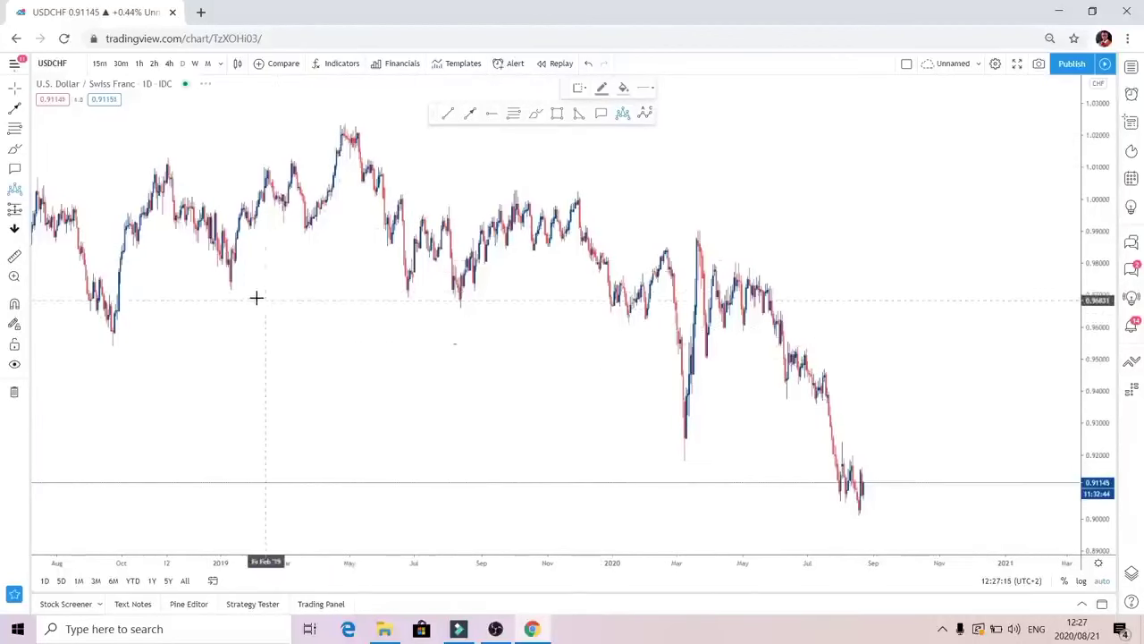
Draw a Head and Shoulders pattern from the January 2019 low at about 0.9718 over the head at about 1.0230 to the late June low
click(230, 289)
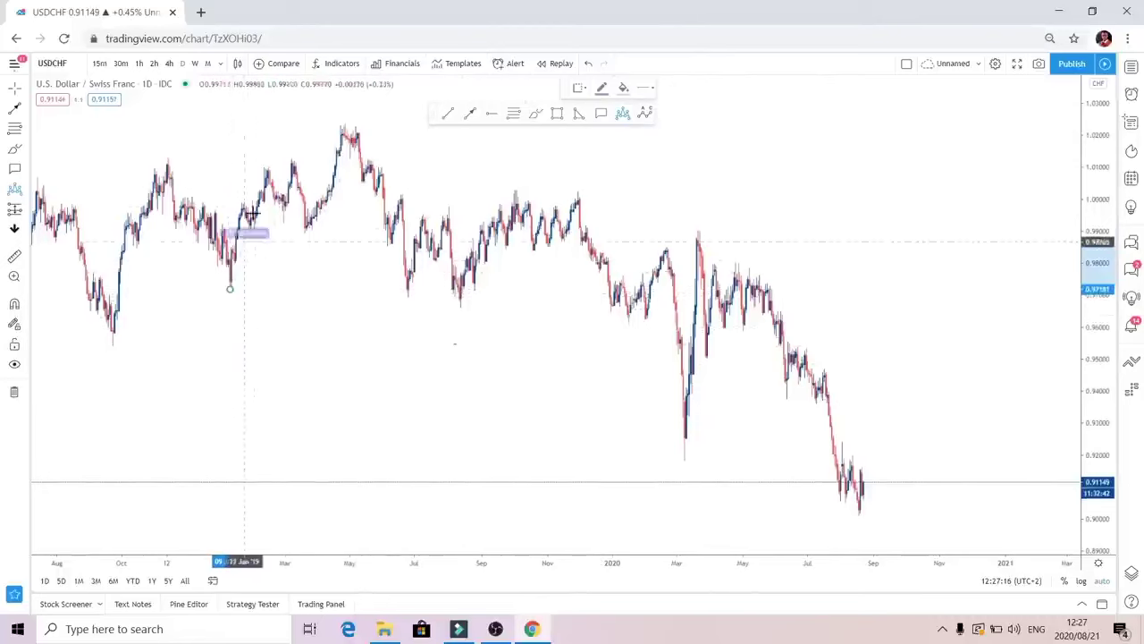
click(292, 163)
click(308, 231)
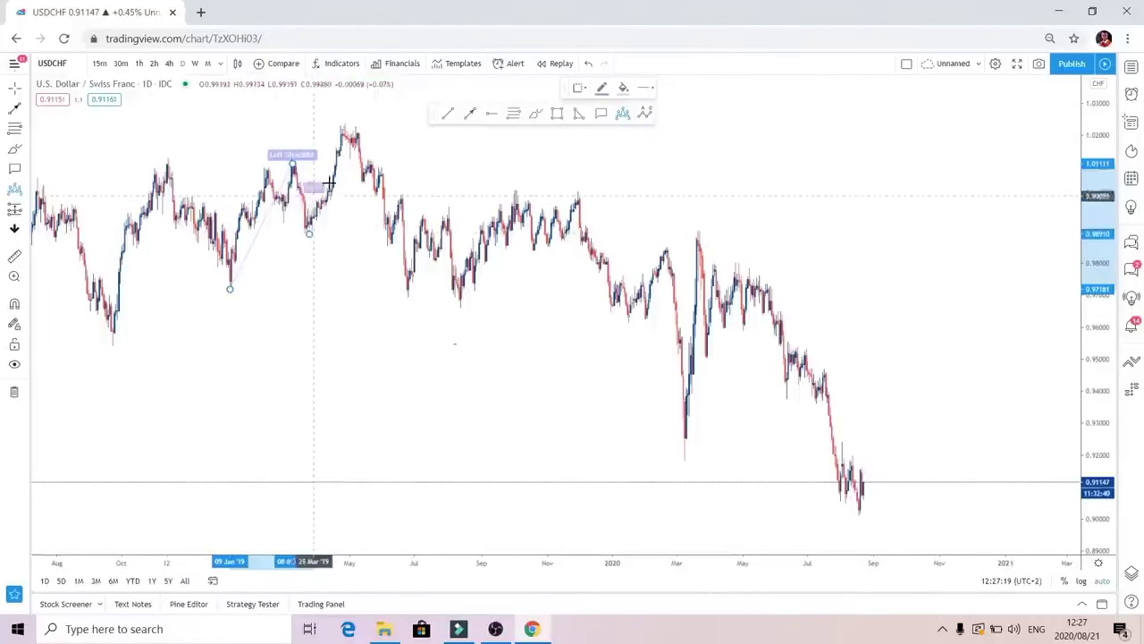
click(342, 125)
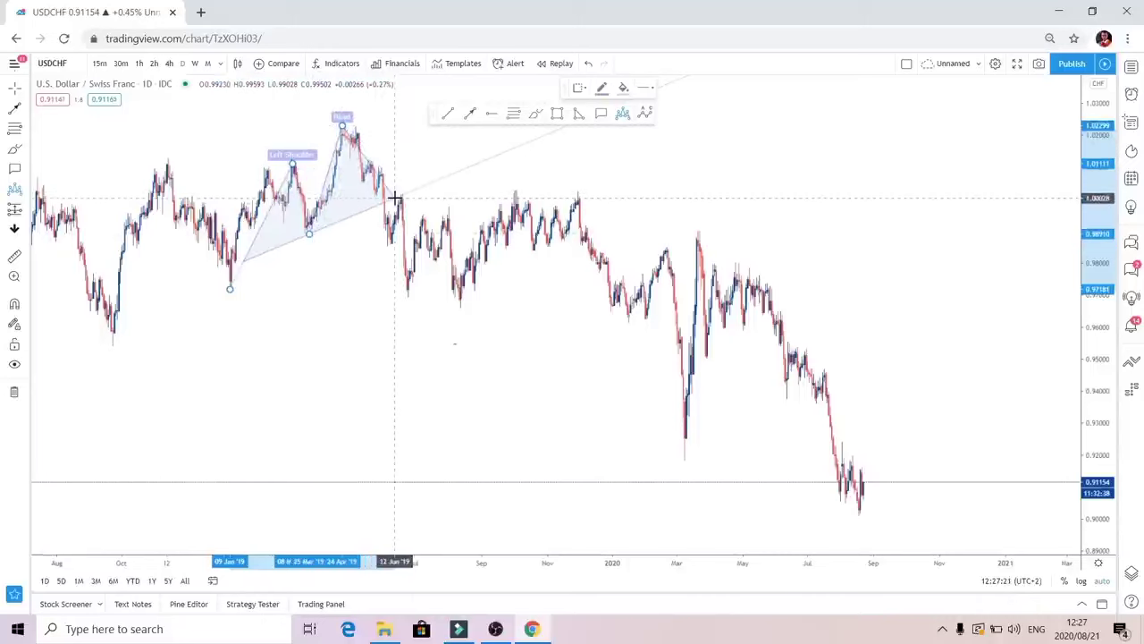
click(392, 240)
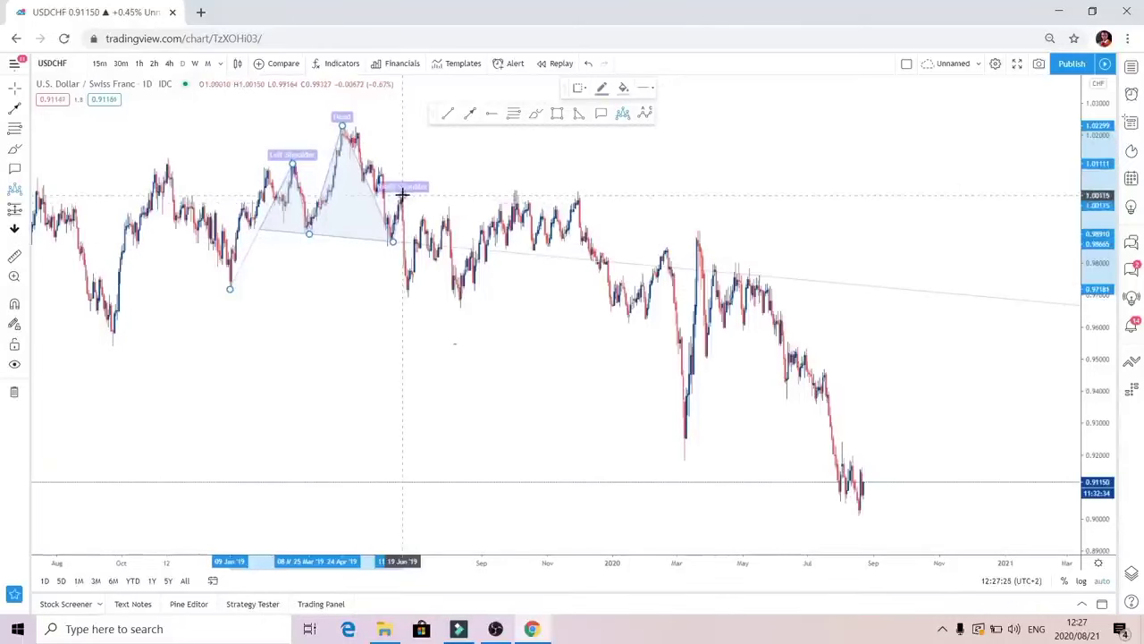
click(403, 194)
click(408, 293)
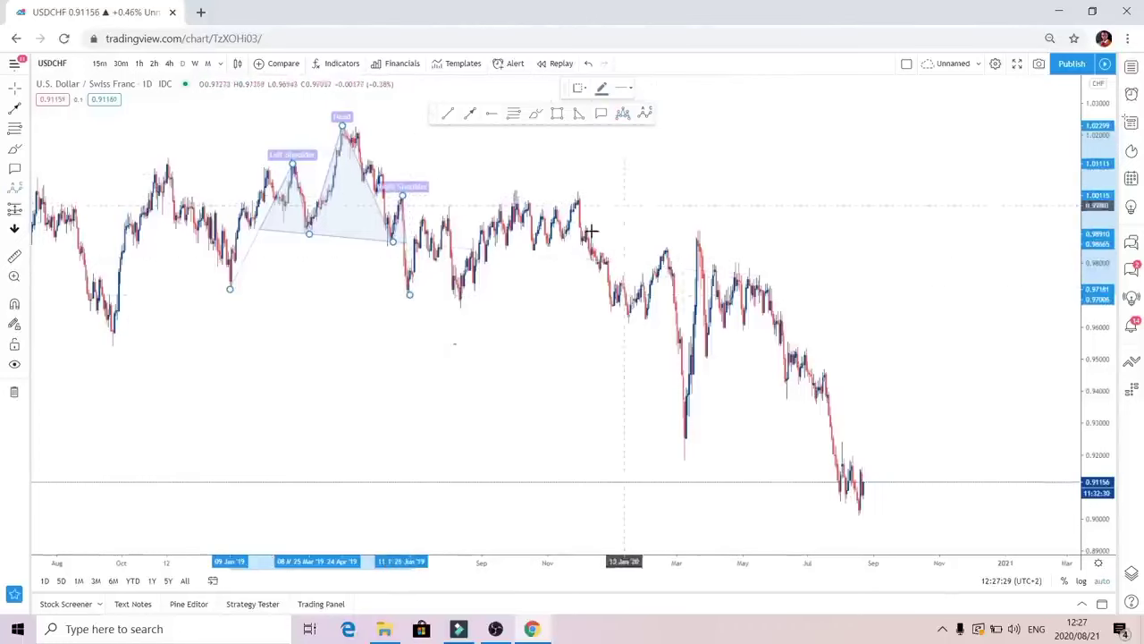
Draw an Elliott Correction Wave from the August 2019 low through A at about 1.0010, B at 0.9612 and C at 0.9849, and delete it
click(460, 305)
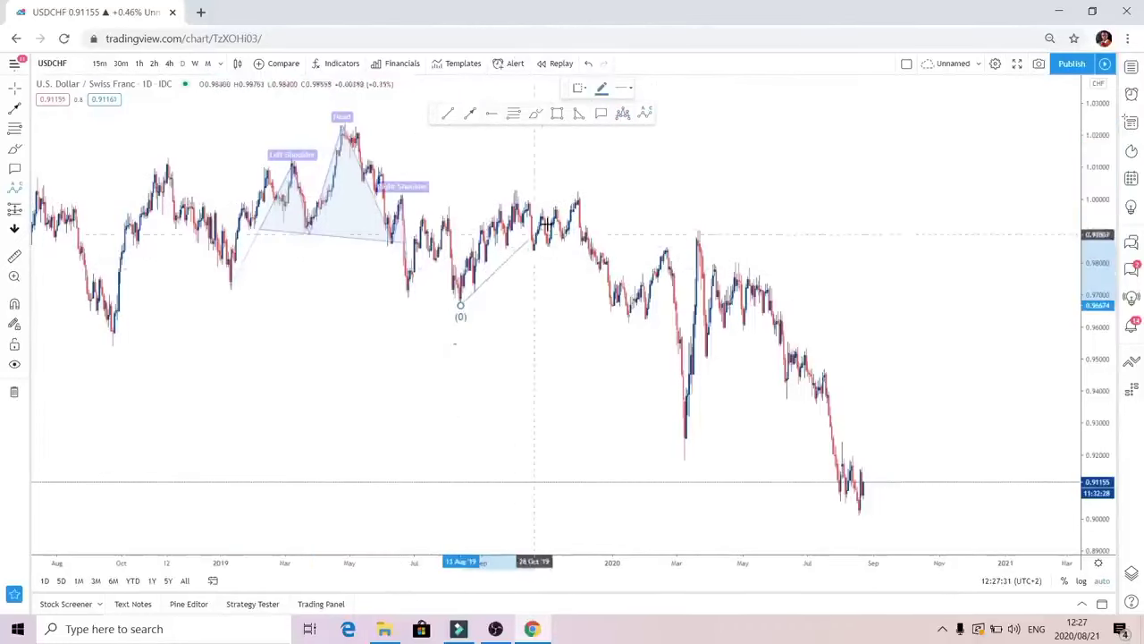
click(576, 195)
click(629, 315)
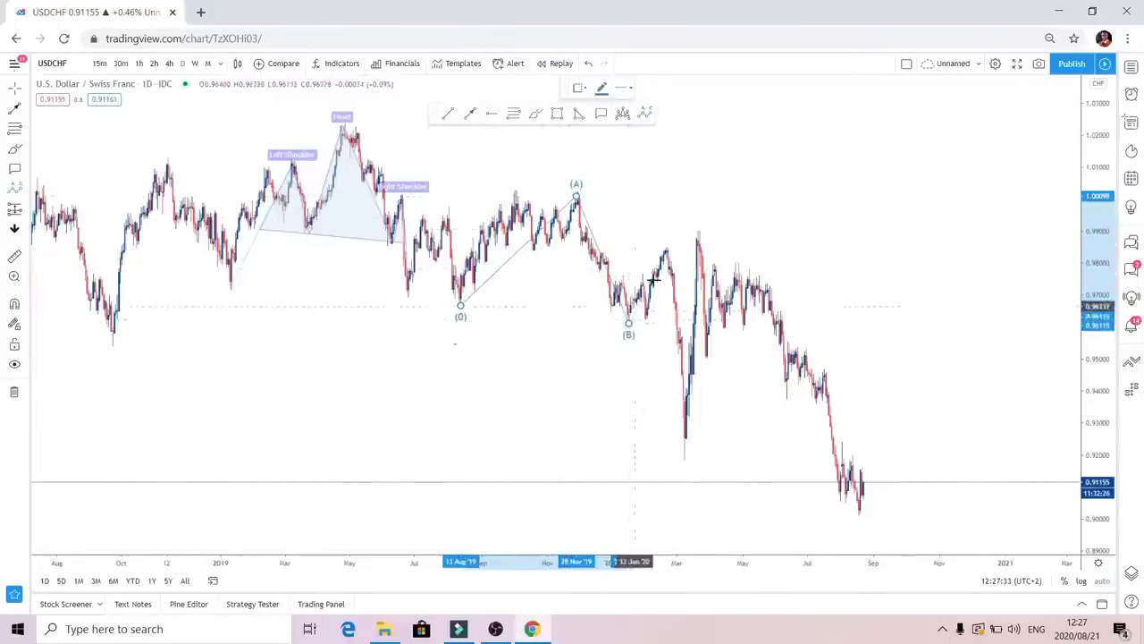
click(669, 247)
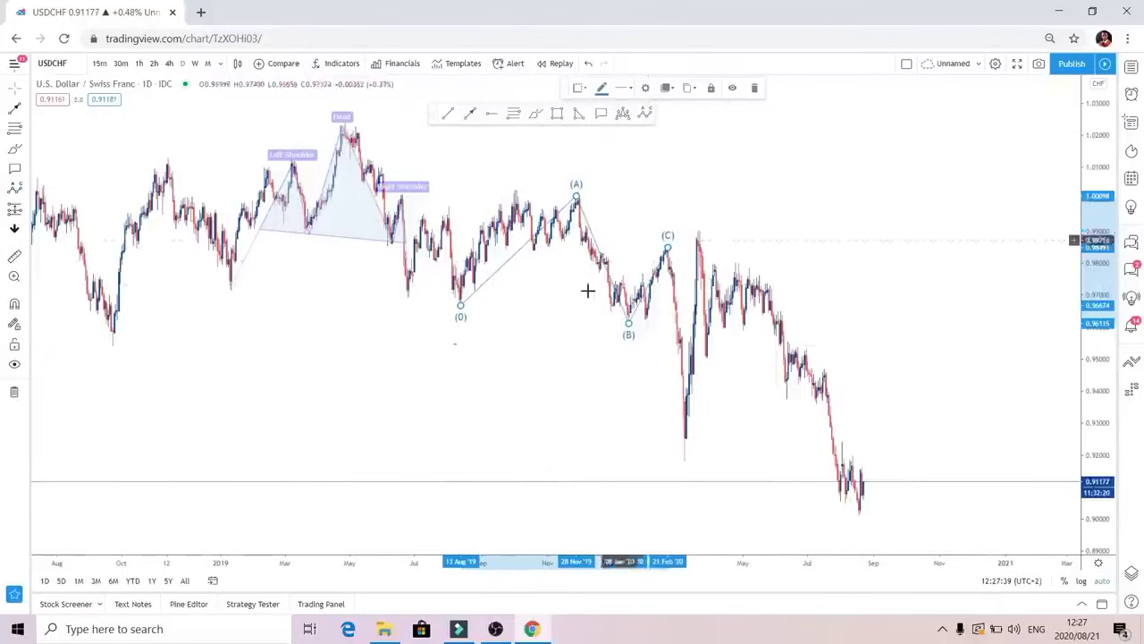
click(752, 90)
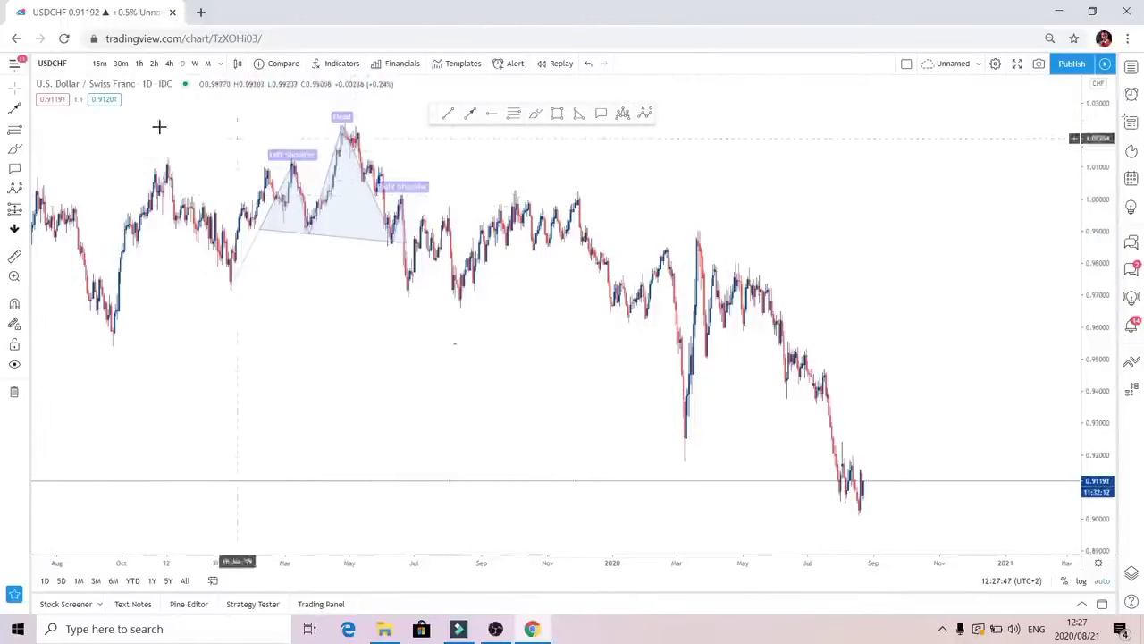
Remove the Head and Shoulders pattern from the chart with the Eraser
click(27, 95)
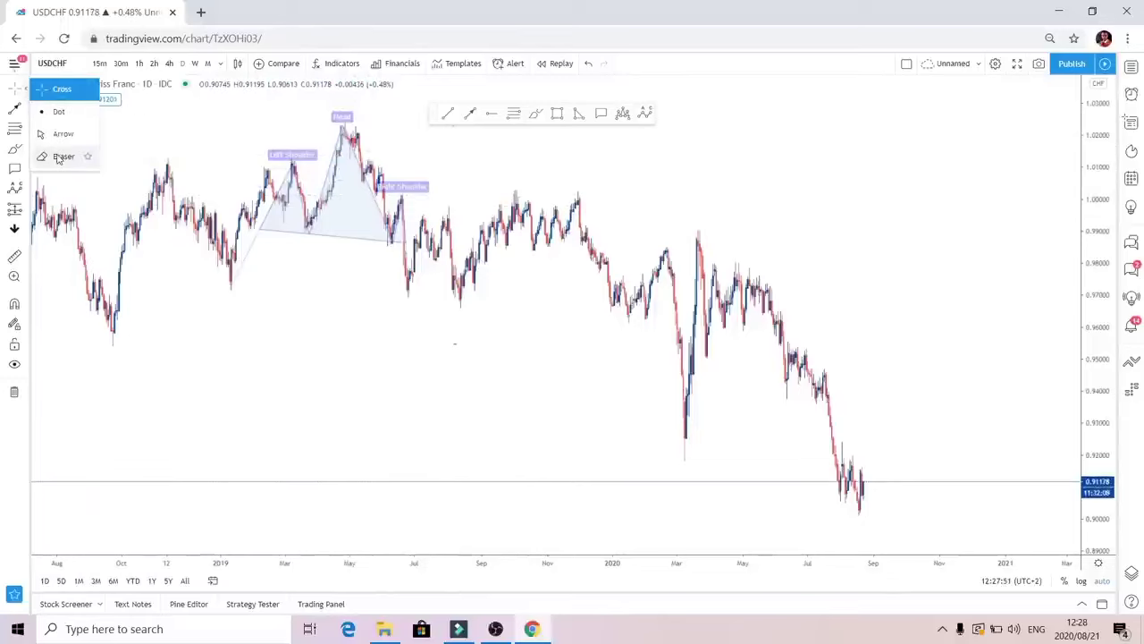
click(56, 158)
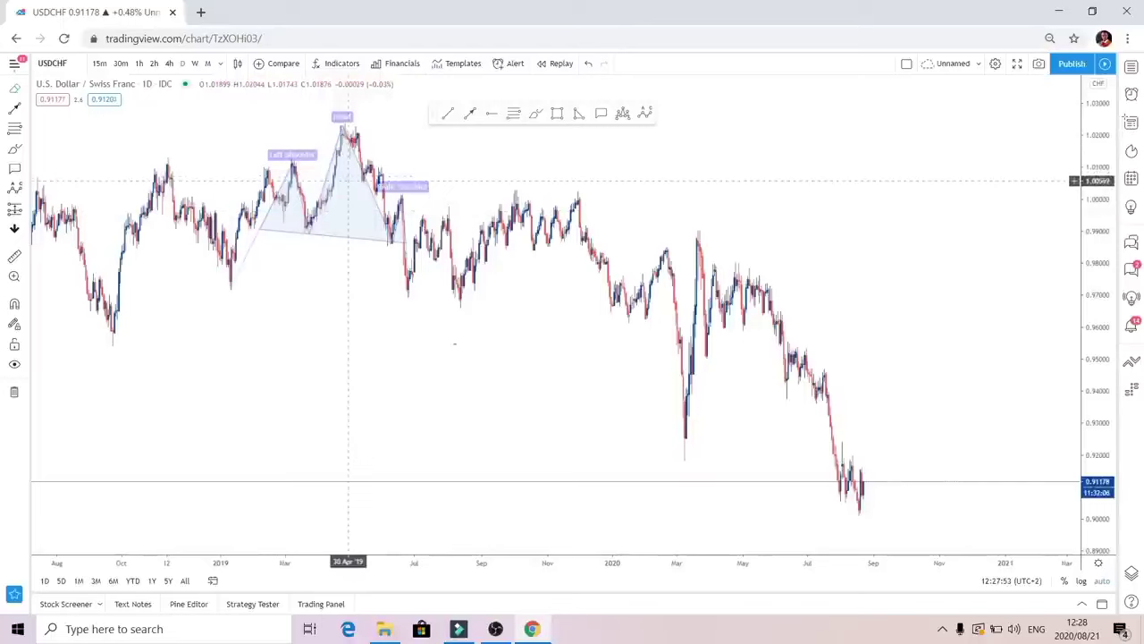
click(367, 174)
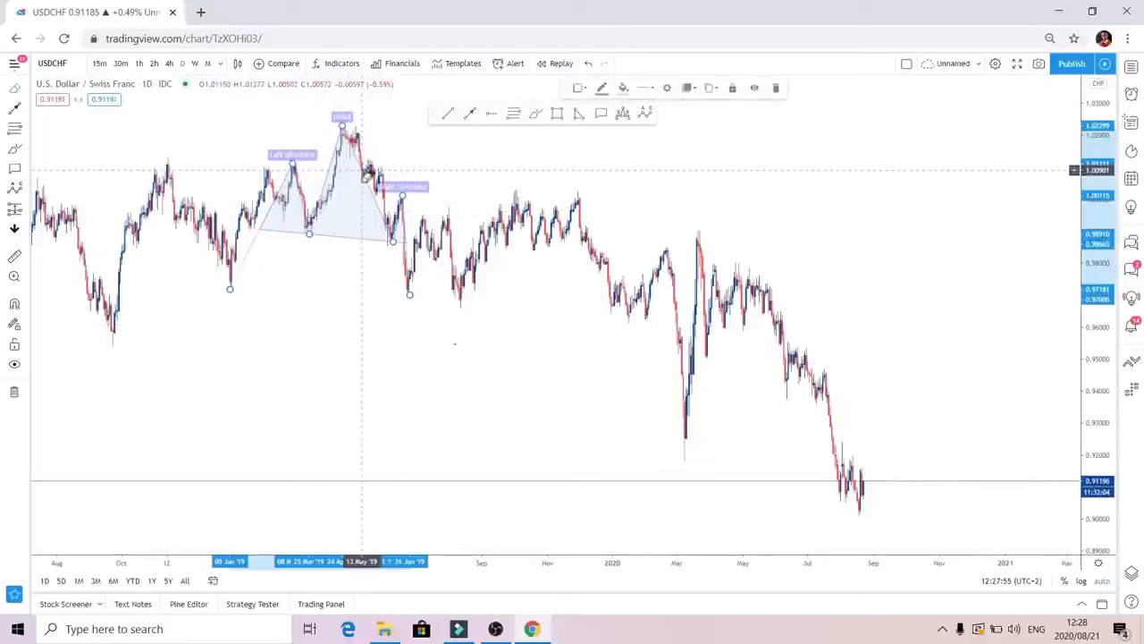
click(362, 170)
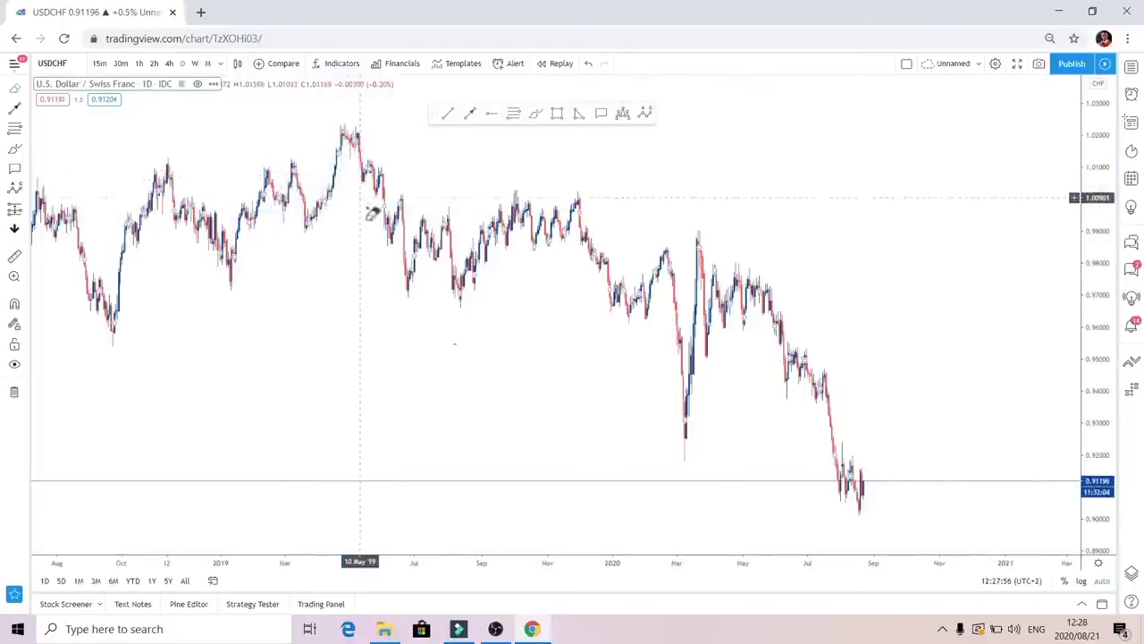
Add the Eraser and Cross cursors to the favourite tools and switch the cursor to Cross
click(27, 93)
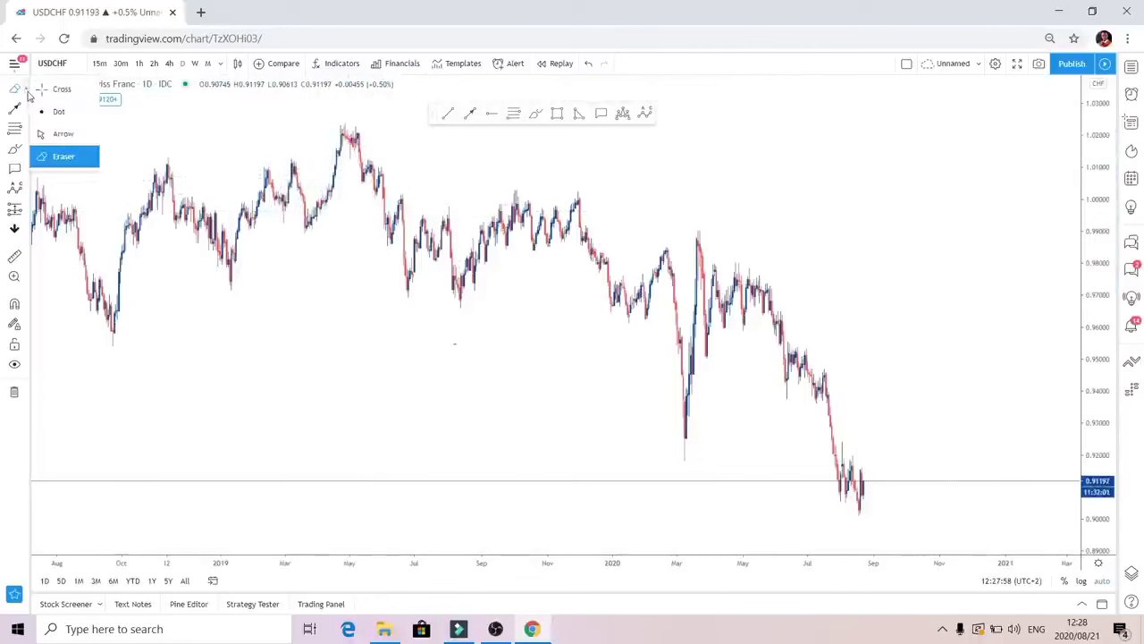
click(88, 158)
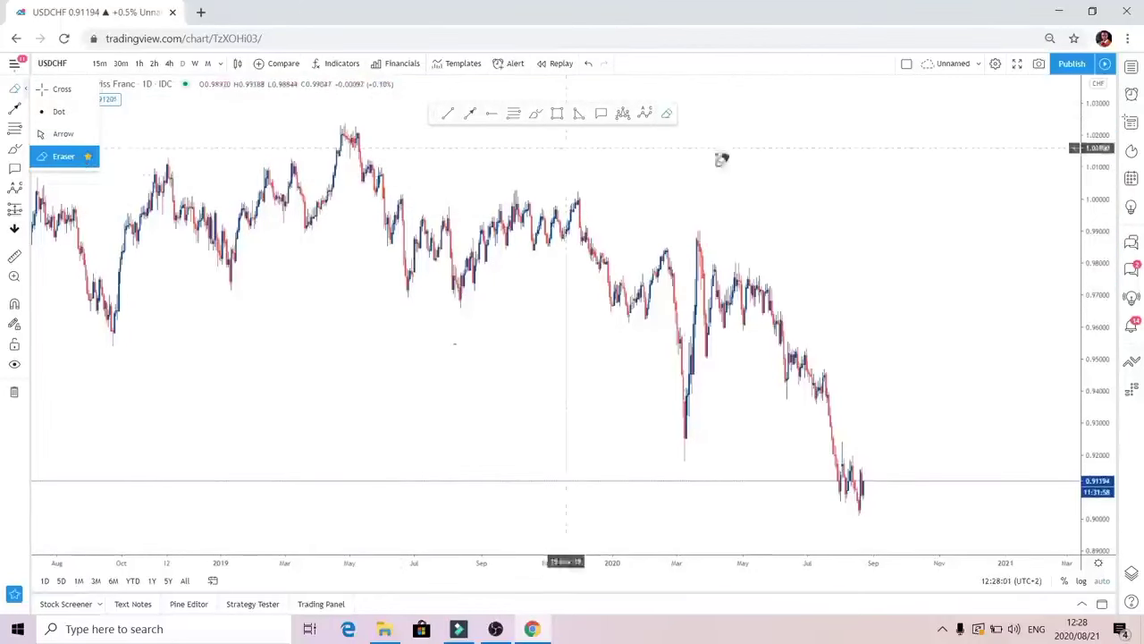
click(186, 120)
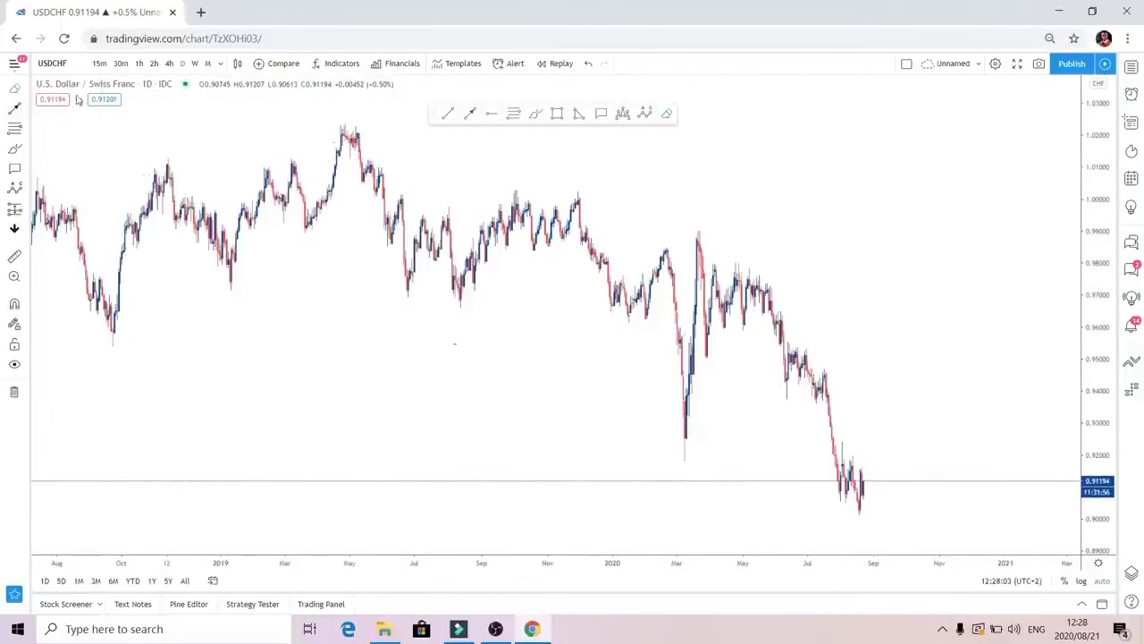
click(25, 89)
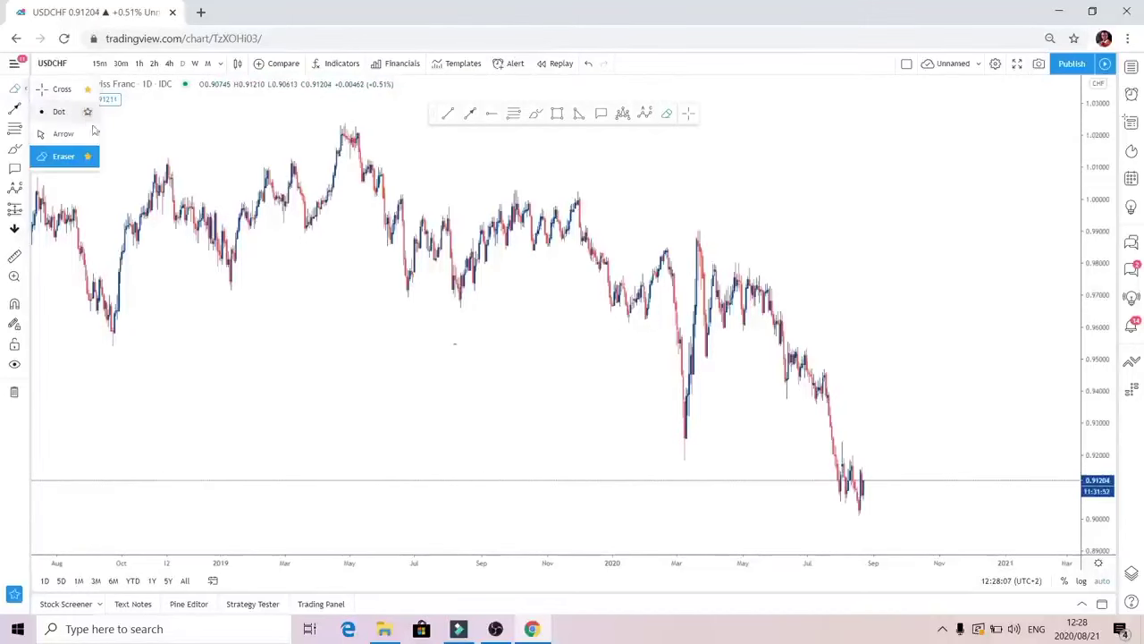
click(215, 145)
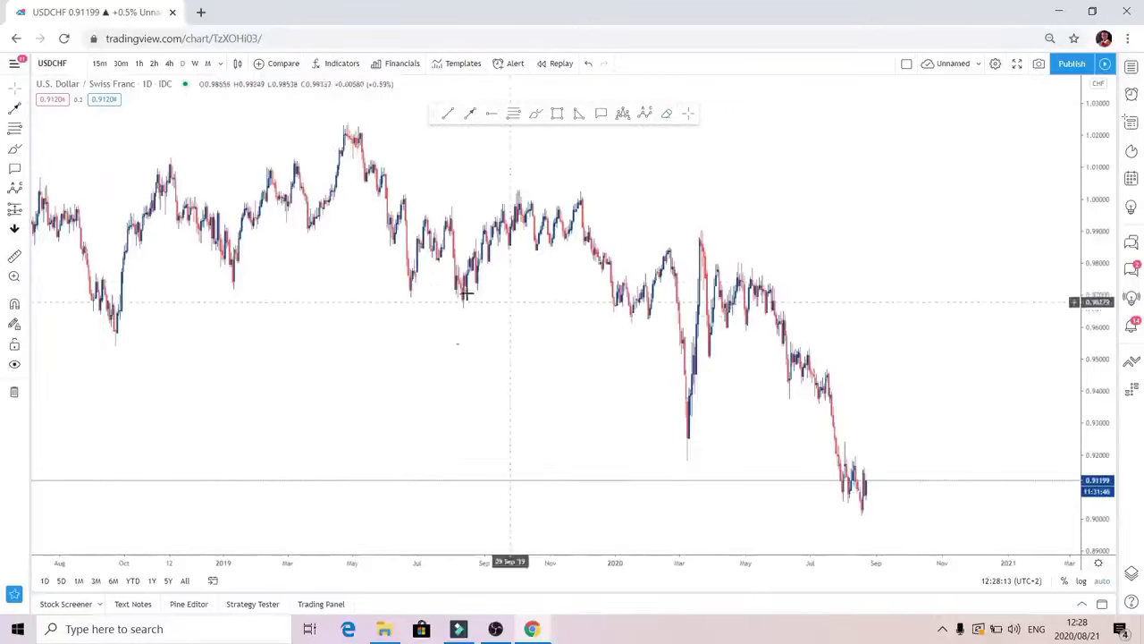
Add Long Position, Short Position, Bars Pattern and Forecast to the favourite drawing tools
click(27, 211)
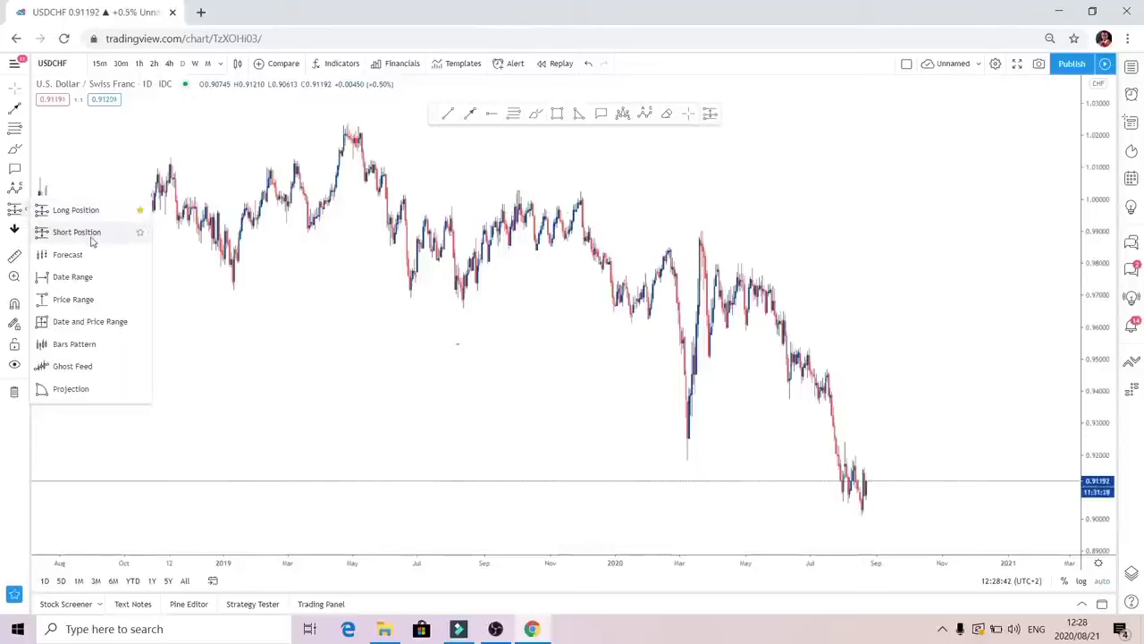
click(139, 231)
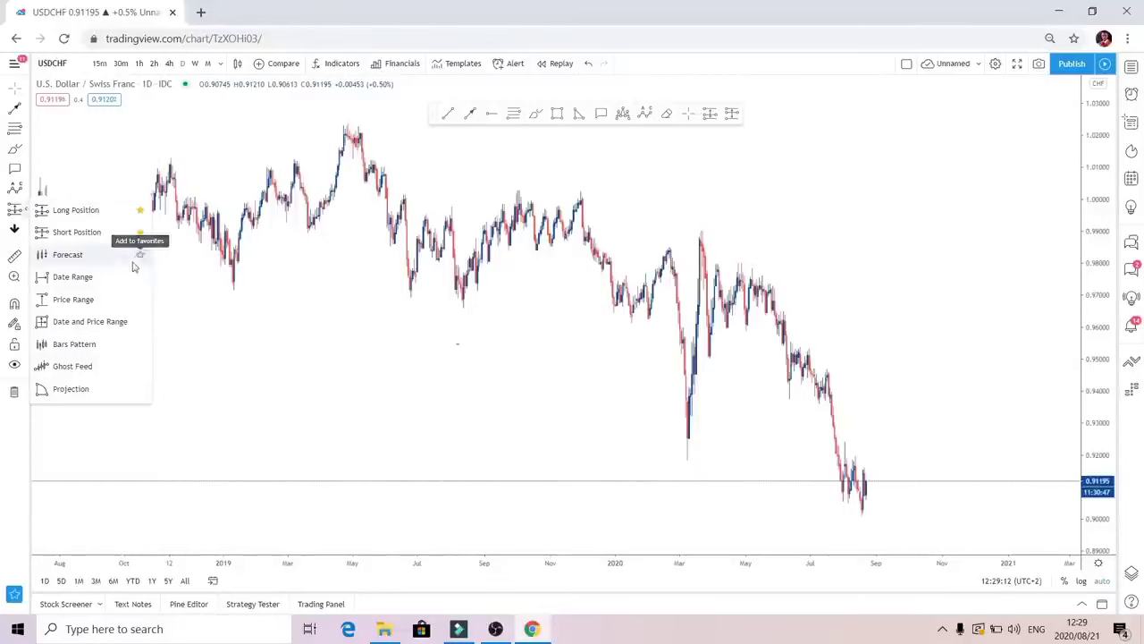
click(141, 345)
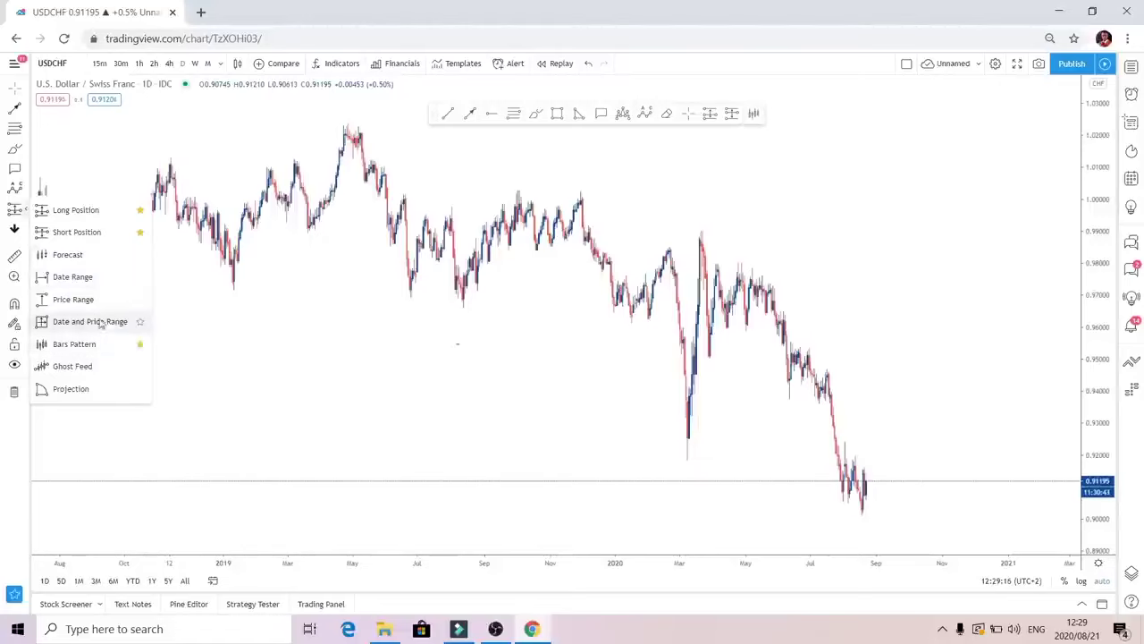
click(141, 257)
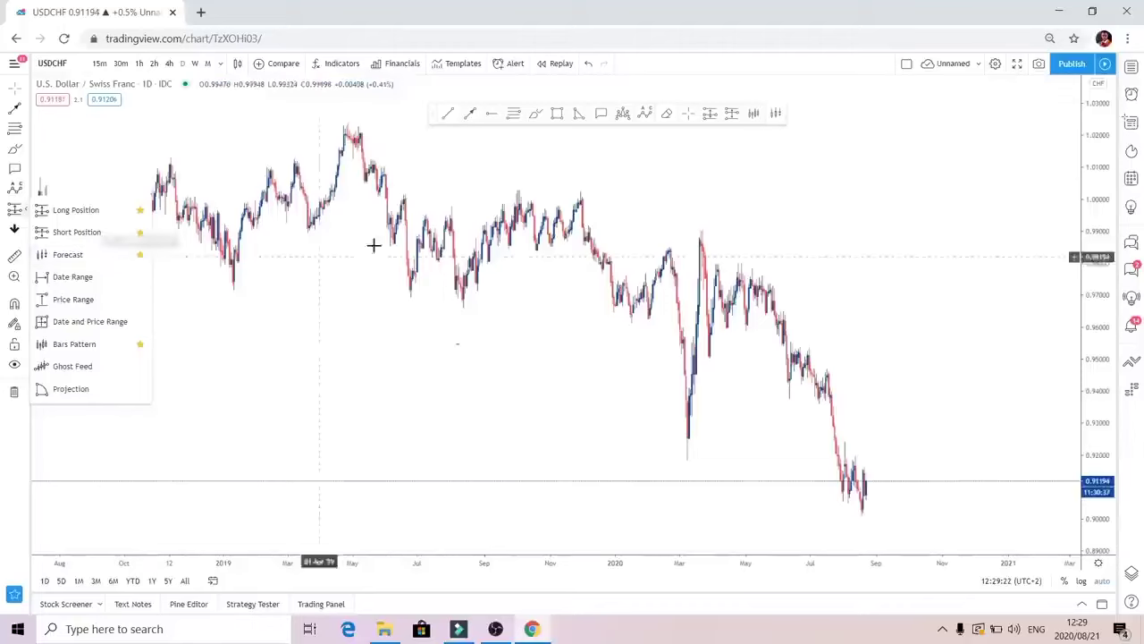
Draw a Forecast from 24 March 2020 at about 0.9957 to 7 May 2020 at about 0.9751, and delete it
click(756, 115)
click(704, 213)
click(751, 279)
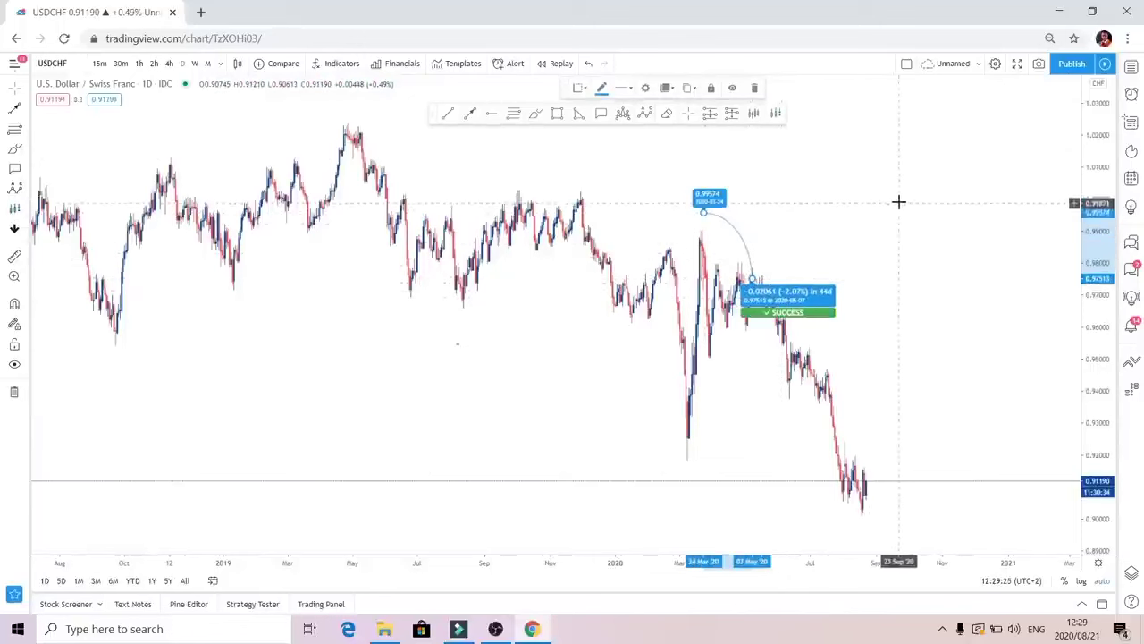
click(754, 87)
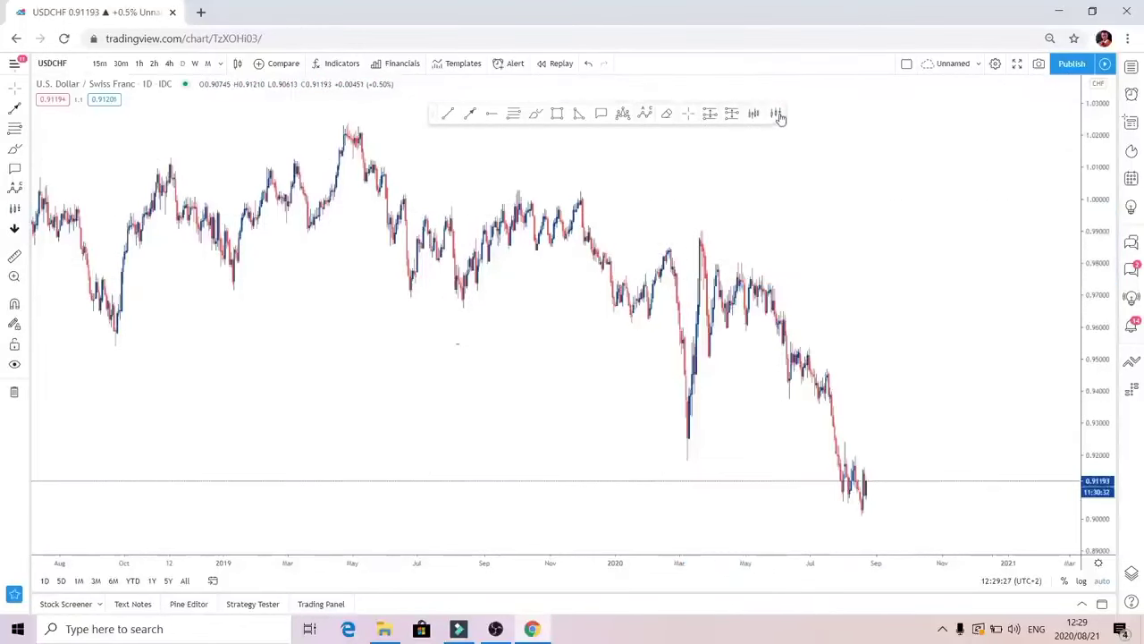
Remove Forecast from the favourite drawing tools and close the tool list
click(27, 211)
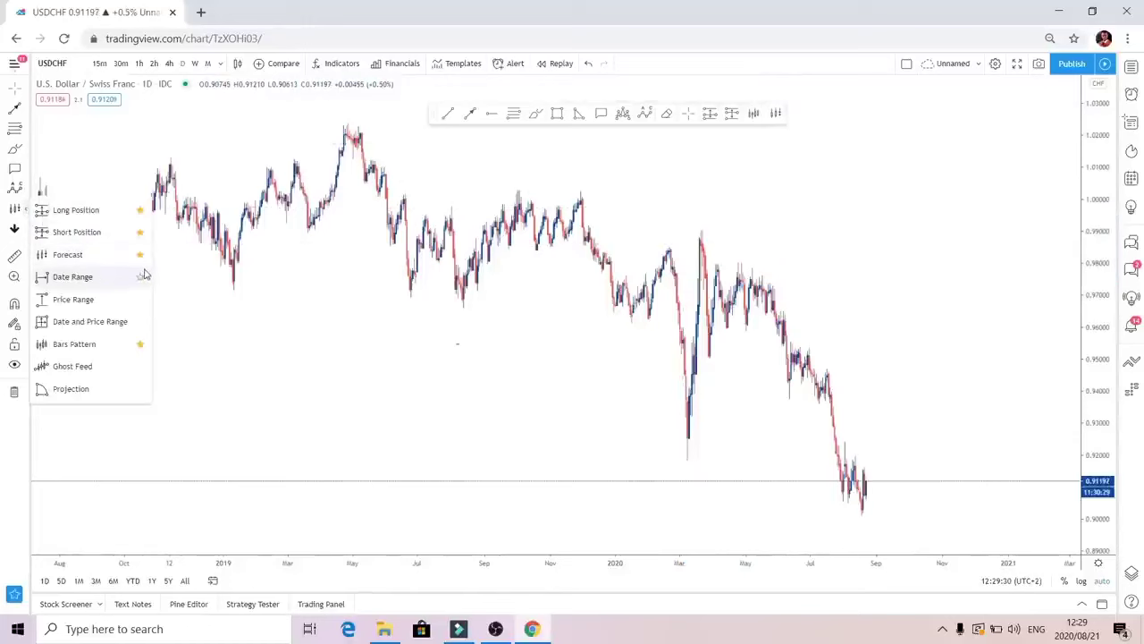
click(192, 293)
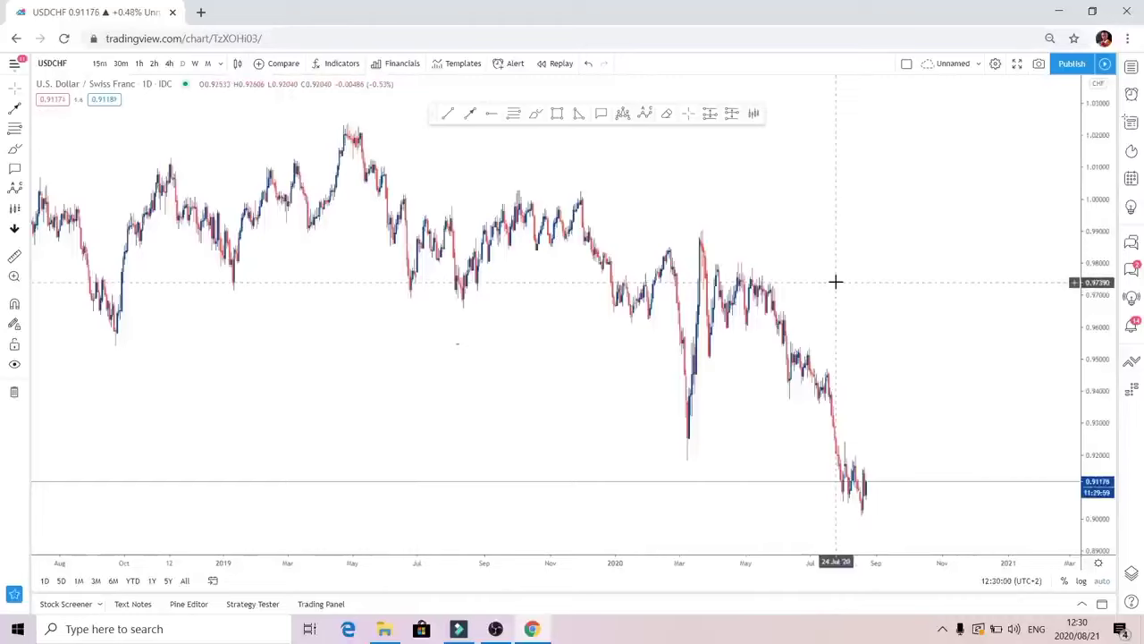
Reorder the favourites to start with Rectangle, Horizontal Ray, Trend Line and Brush, put both position tools before Fib Retracement, and move the favourites bar up
click(556, 117)
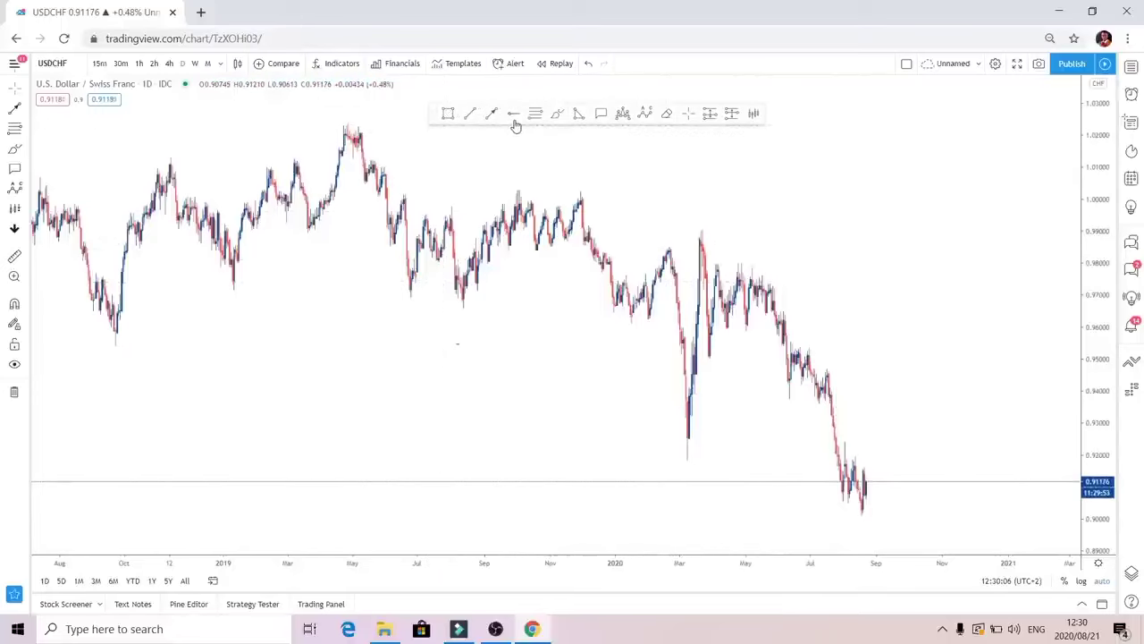
drag(514, 120, 476, 130)
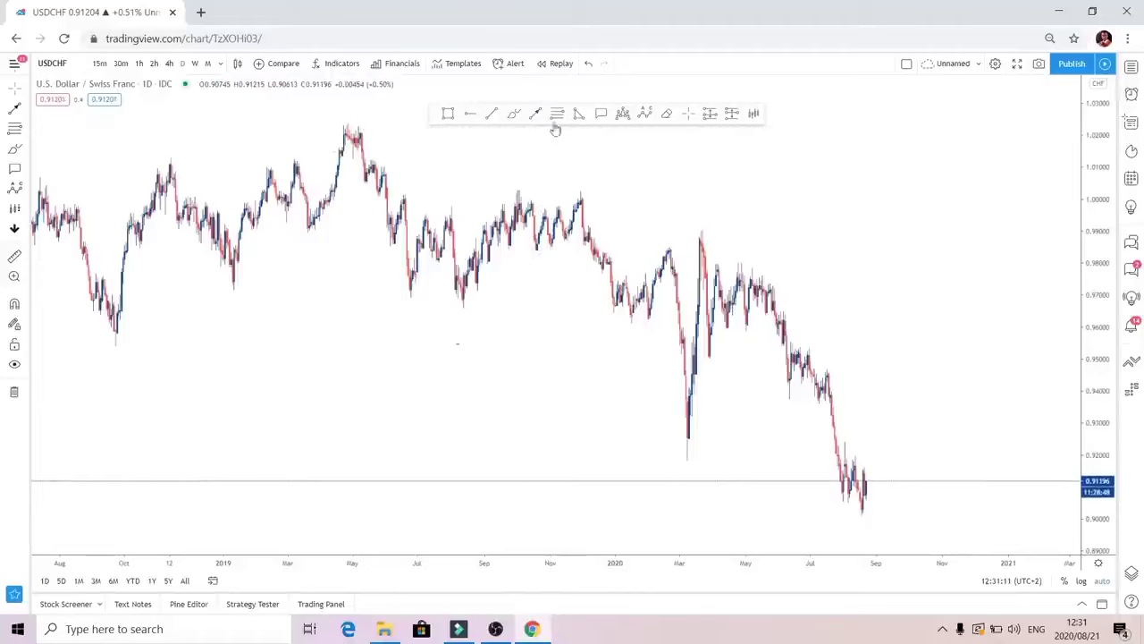
click(709, 114)
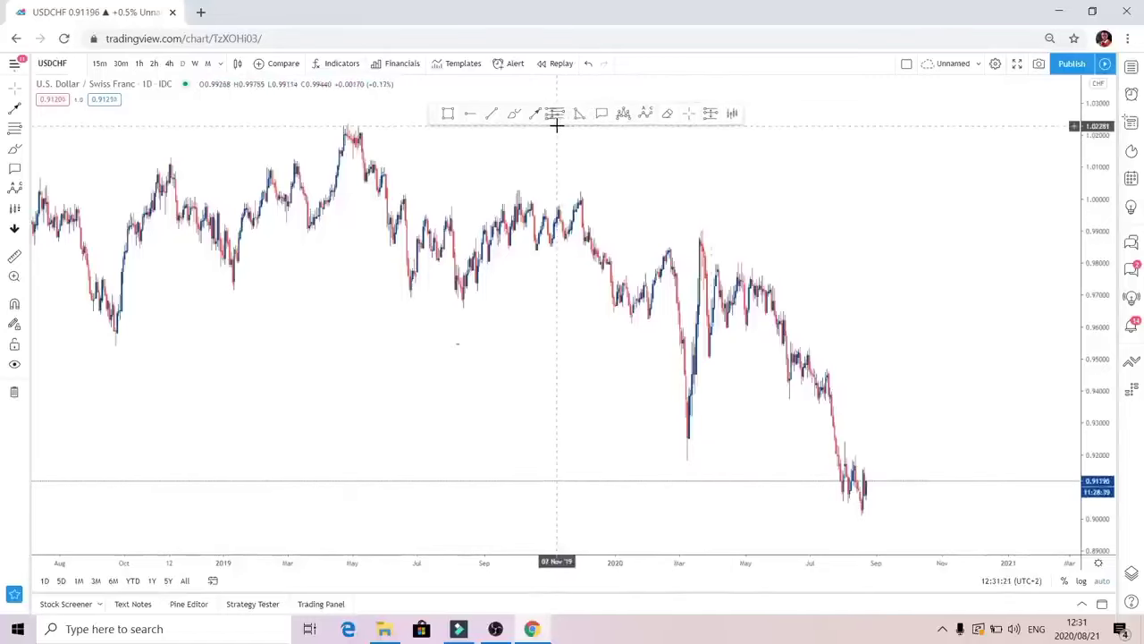
drag(712, 119, 572, 121)
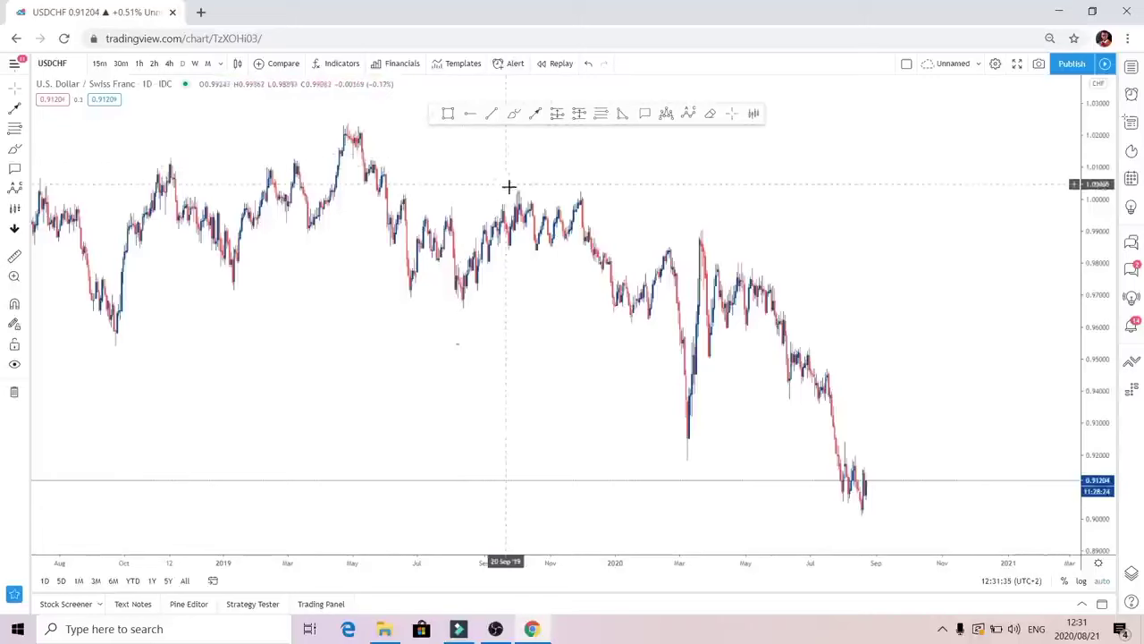
drag(433, 116, 472, 82)
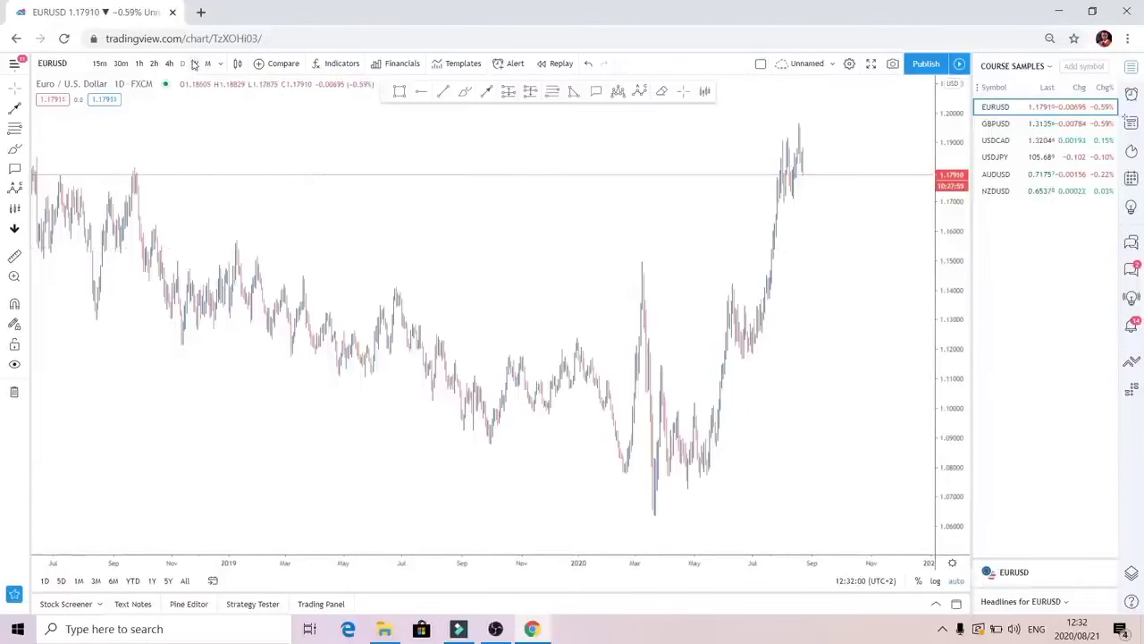
Switch EURUSD to the weekly interval and draw horizontal rays from mid-2017 at about 1.2510 and about 1.0617
click(194, 64)
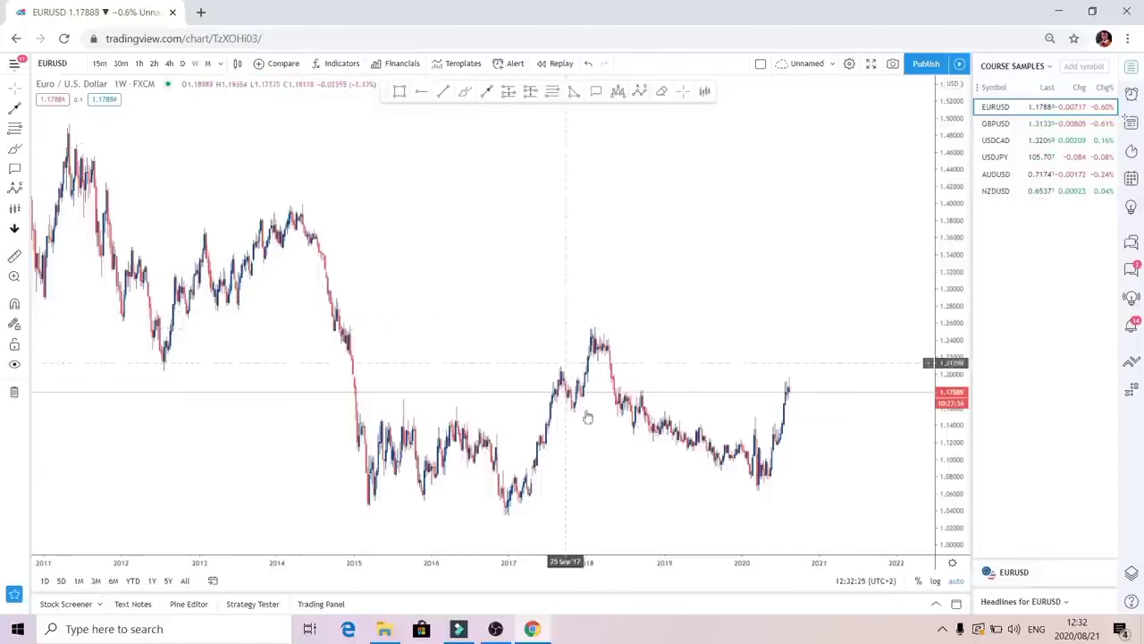
click(429, 93)
click(545, 332)
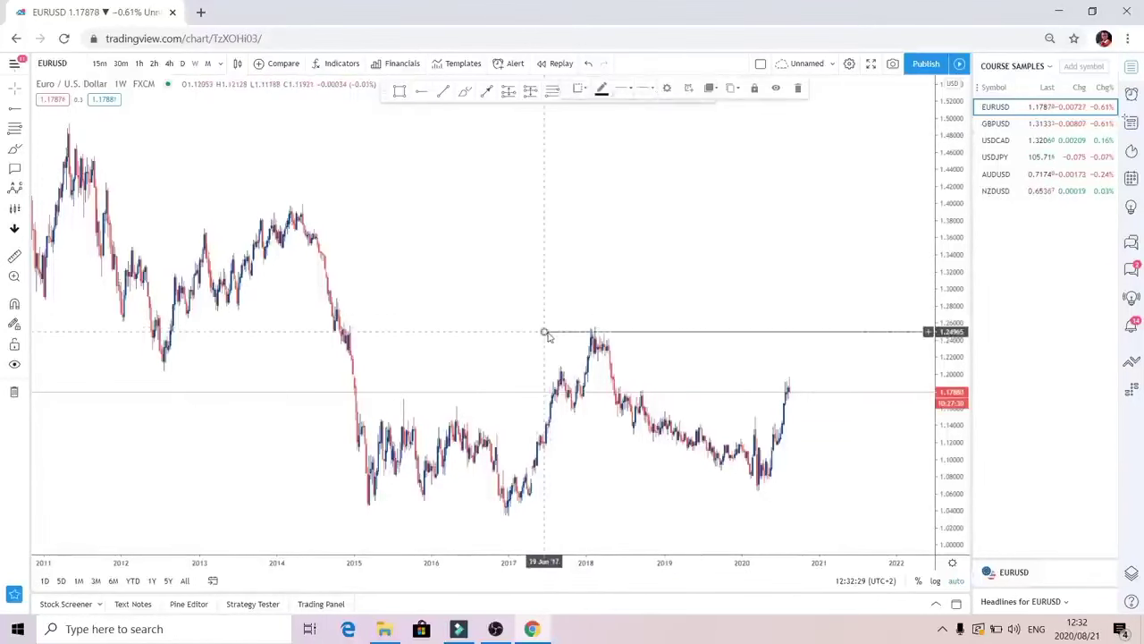
drag(549, 330, 566, 327)
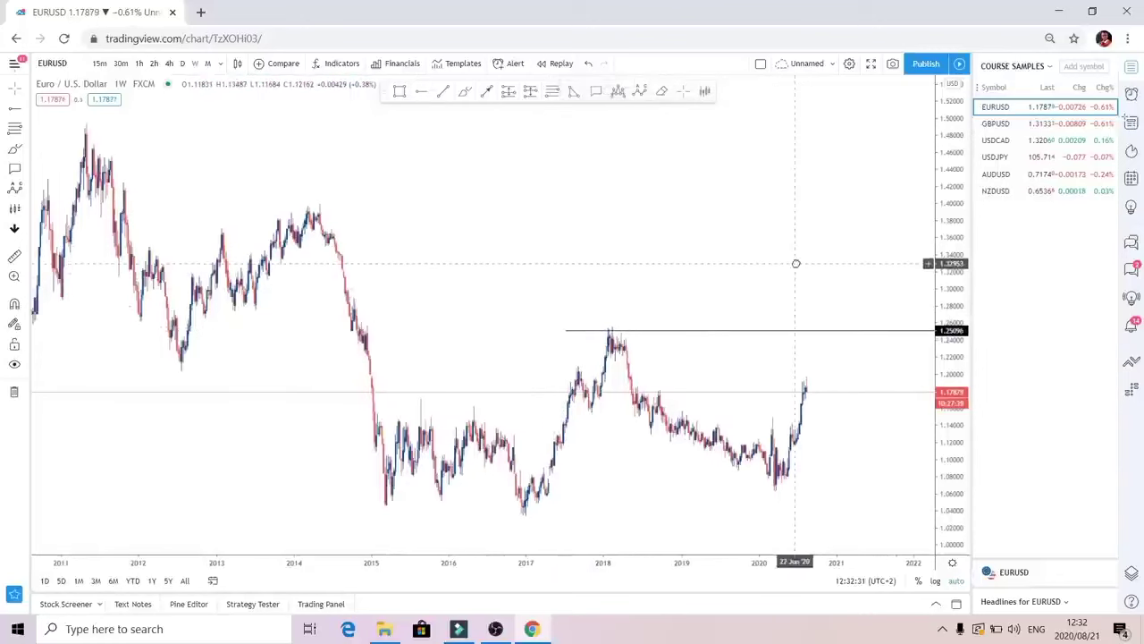
click(420, 93)
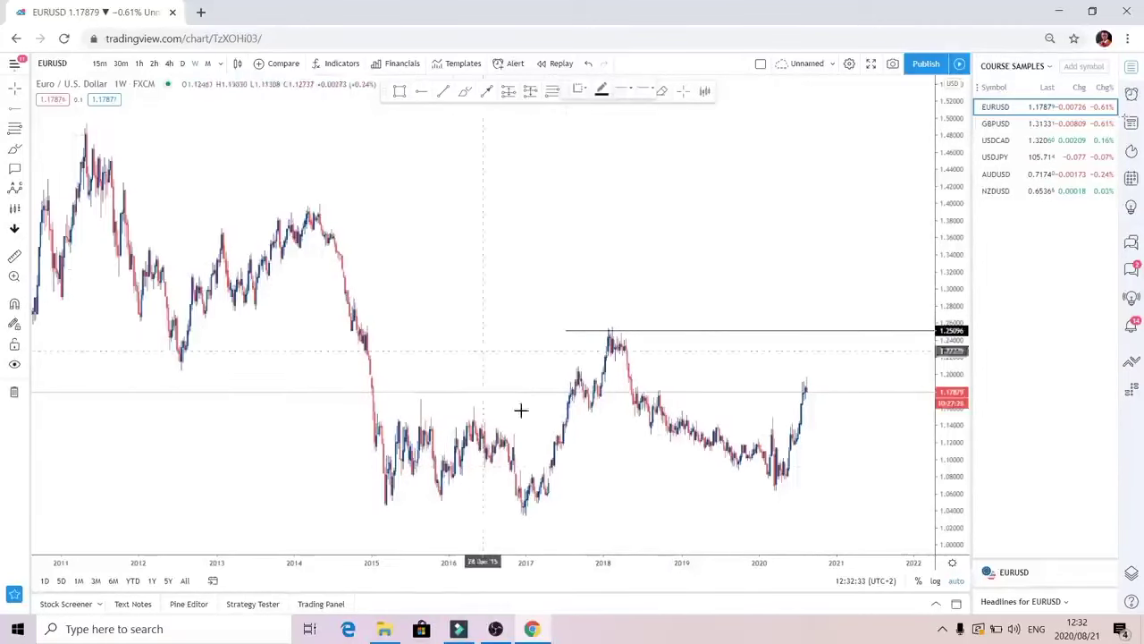
drag(555, 494, 563, 490)
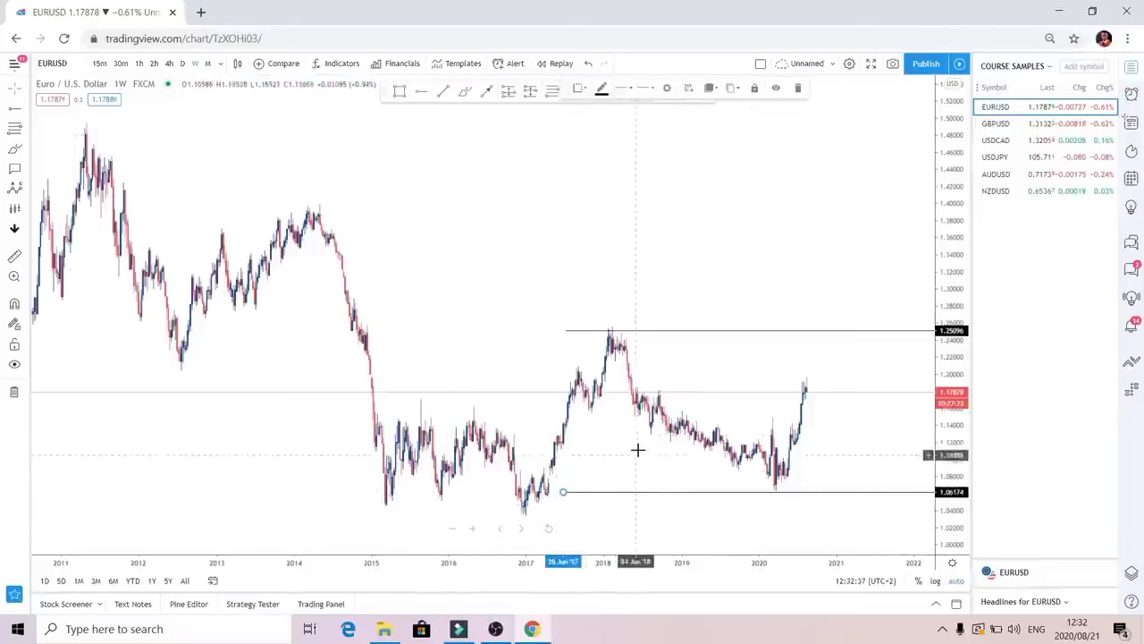
Move the lower ray's start to 9 March 2015 at about 1.0511 and the upper ray's start to 24 November 2014 at about 1.2532
drag(775, 416, 731, 421)
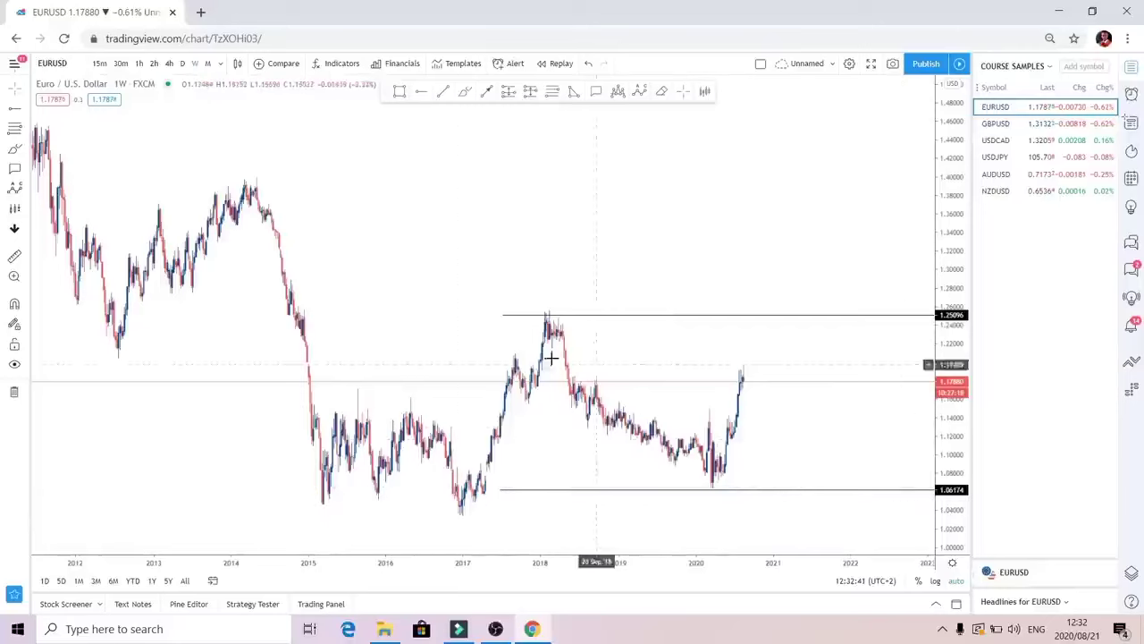
drag(500, 490, 322, 499)
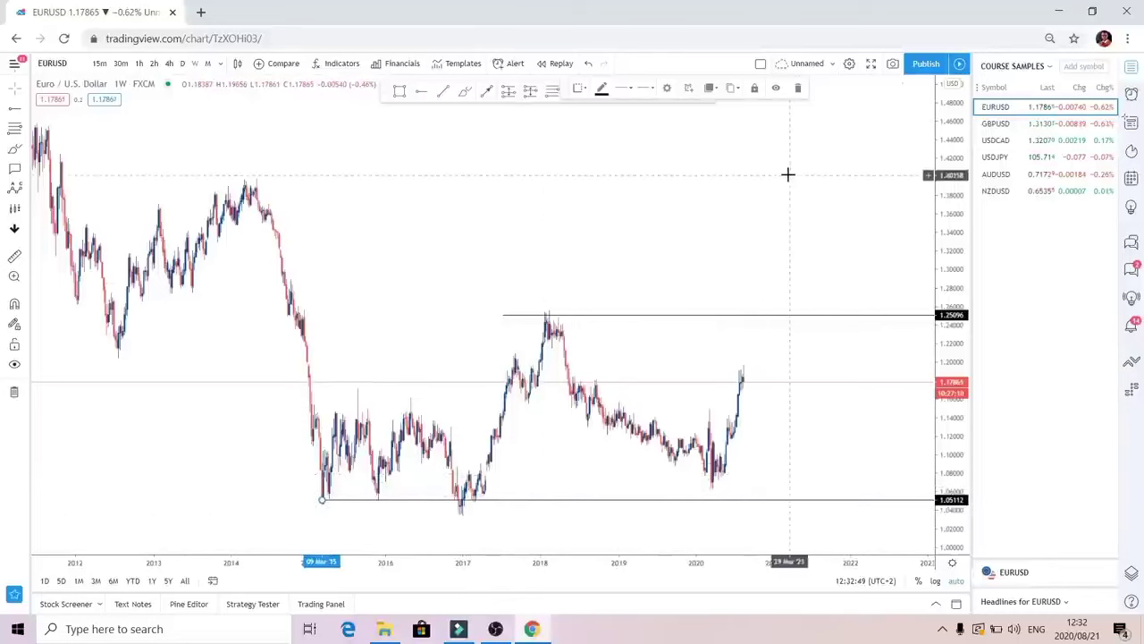
click(555, 254)
drag(504, 315, 301, 314)
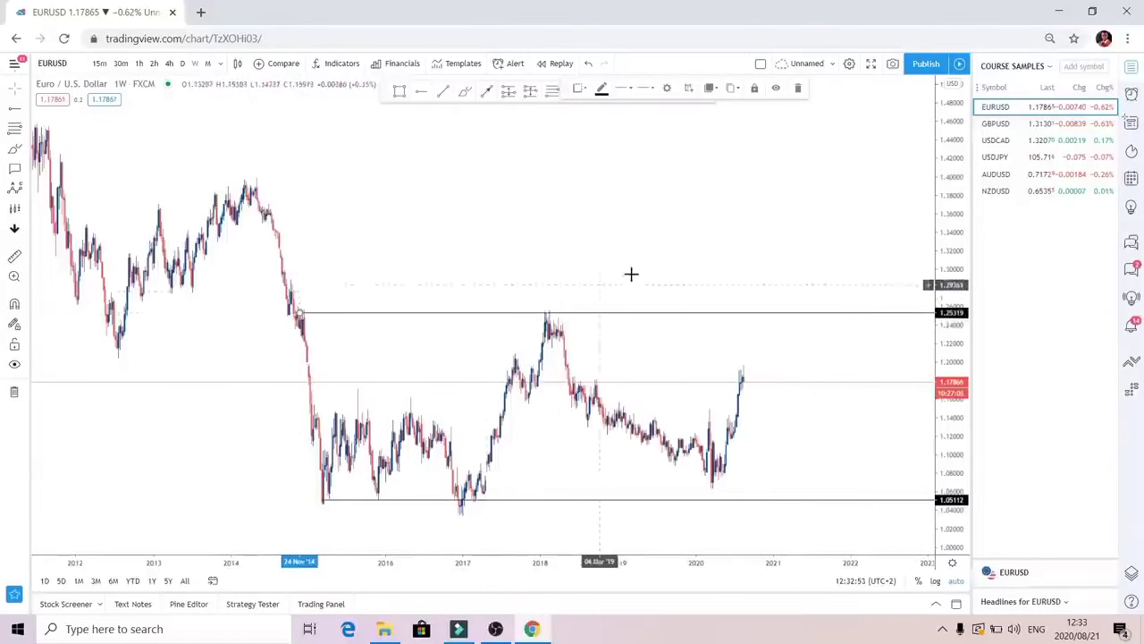
drag(631, 274, 584, 266)
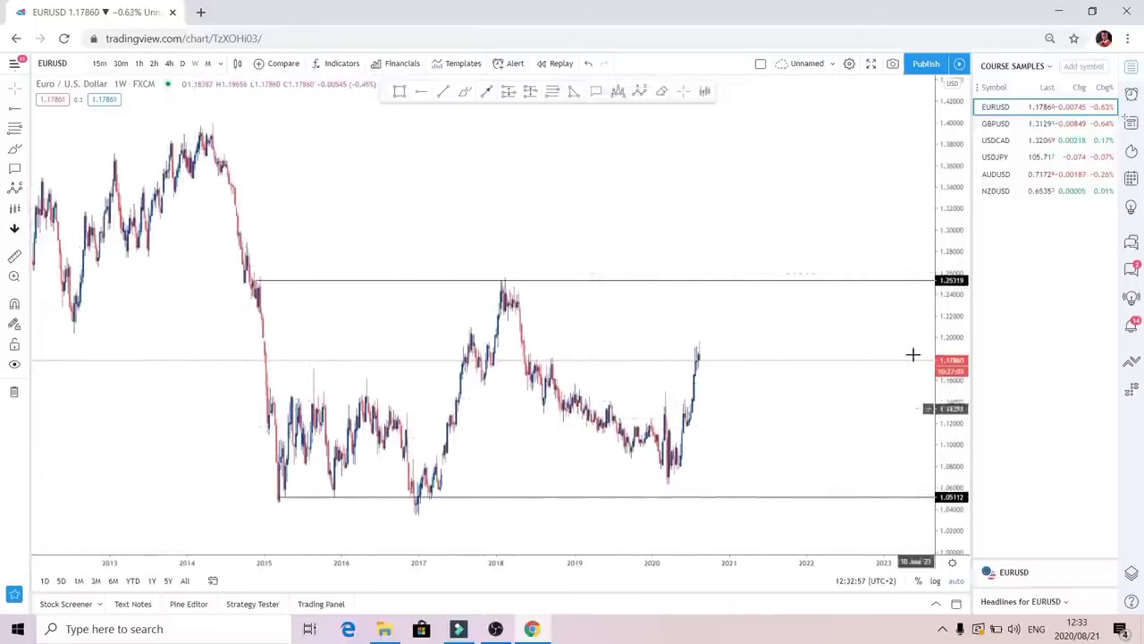
Switch EURUSD to the daily interval and draw a rising trend line under the lows from 14 May 2020 at about 1.0762
click(184, 64)
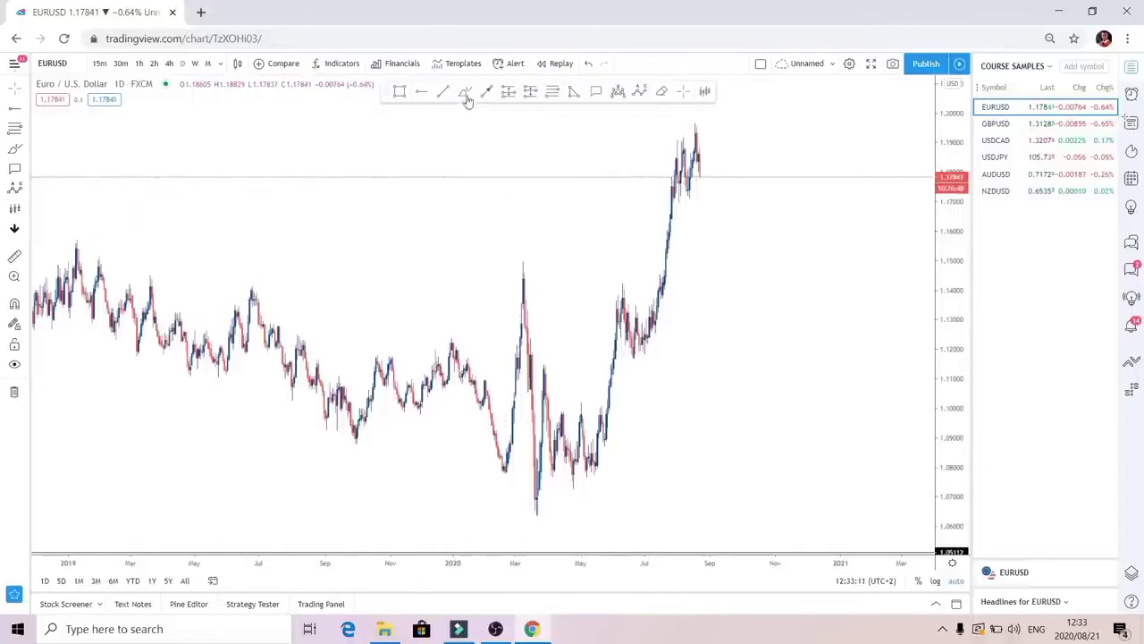
click(444, 93)
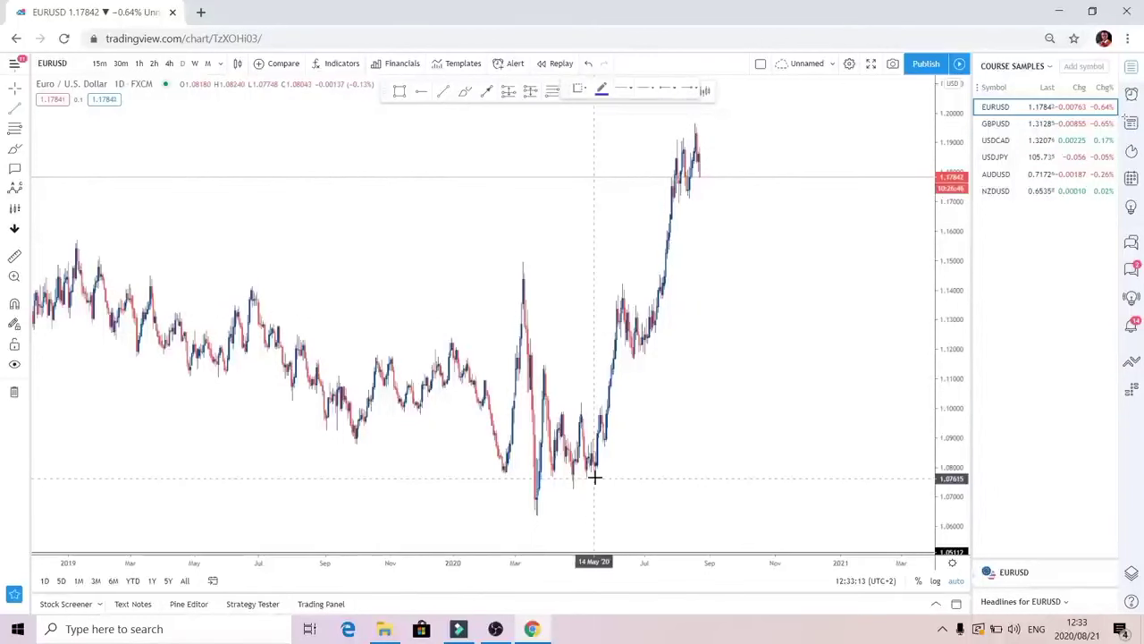
drag(594, 477, 729, 269)
drag(722, 228, 737, 146)
click(753, 190)
Draw a rising trend line above the highs from 7 April 2020 at about 1.0943 to 12 August 2020 at about 1.1999
click(463, 97)
drag(583, 397, 681, 125)
drag(578, 404, 557, 413)
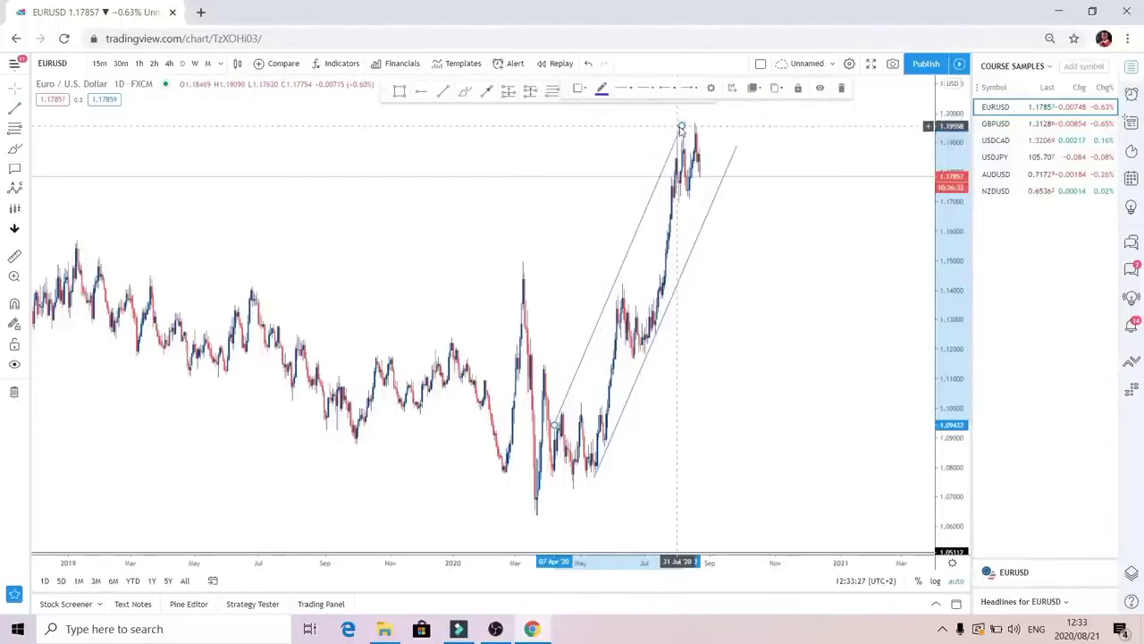
drag(682, 126, 689, 114)
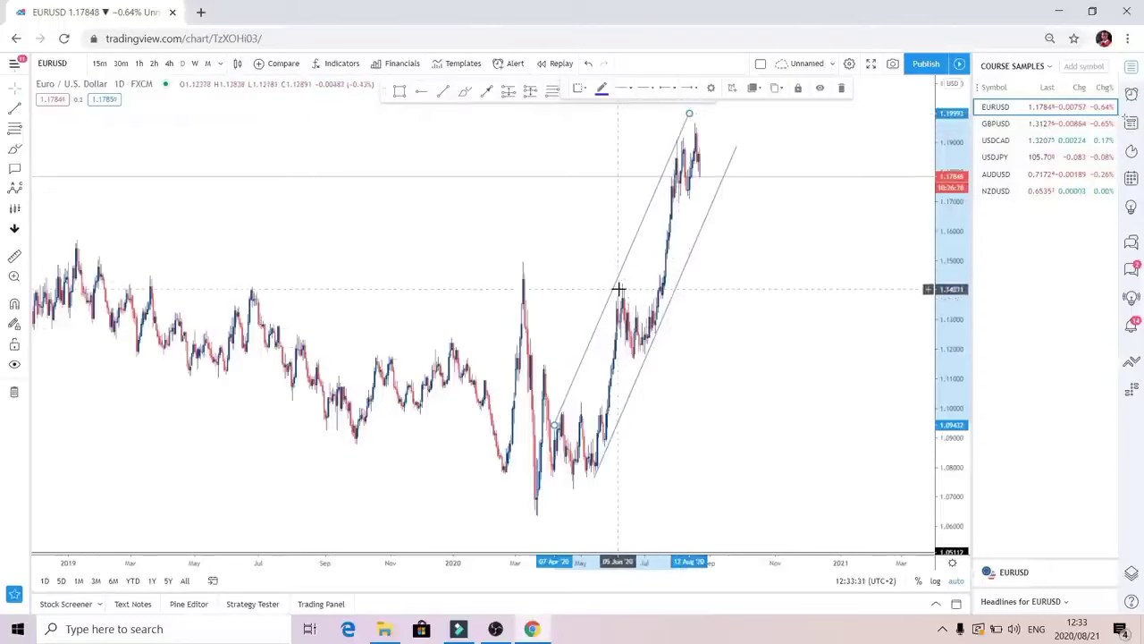
click(820, 280)
scroll(856, 285, right, 1)
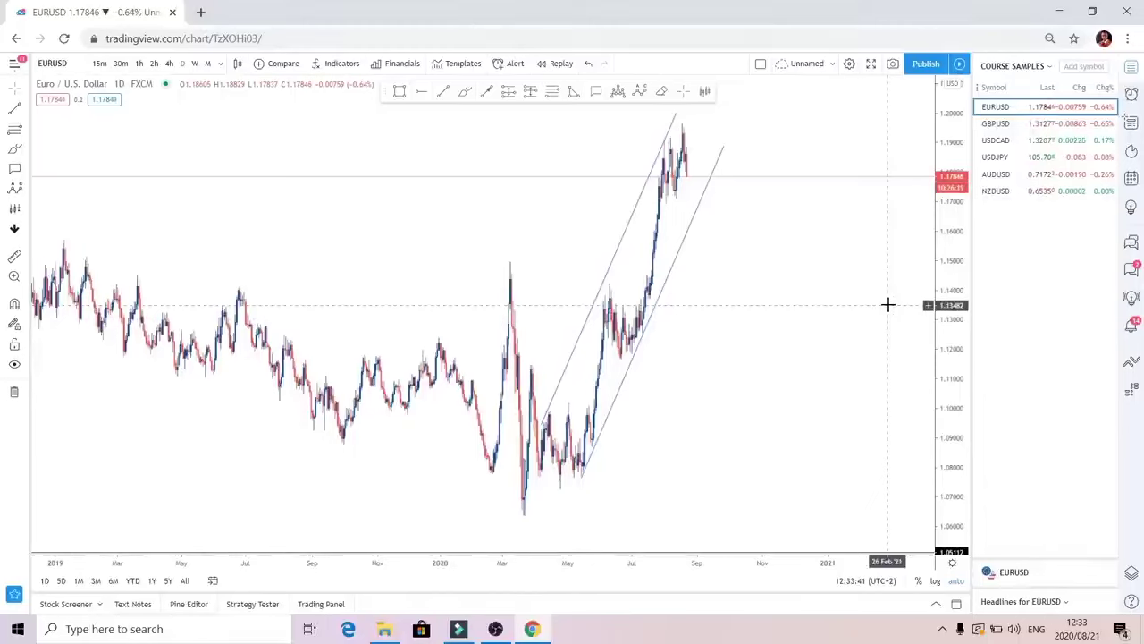
Switch EURUSD to the 4-hour interval and draw a trend line across the highs from 31 July 2020 at about 1.1904 to 19 August 2020
click(169, 64)
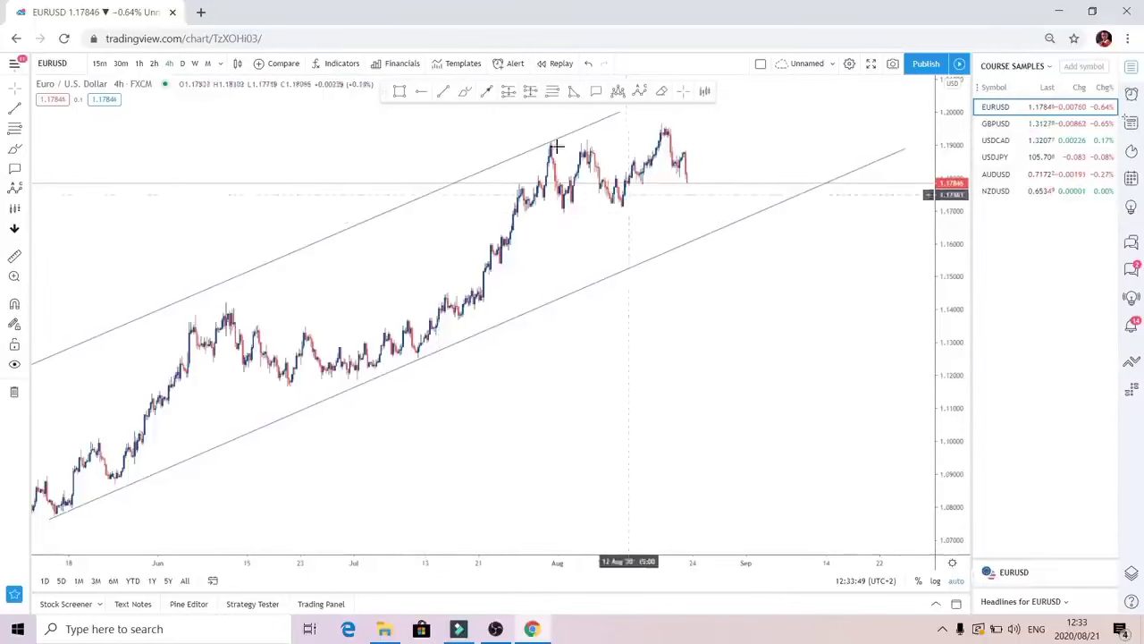
click(443, 93)
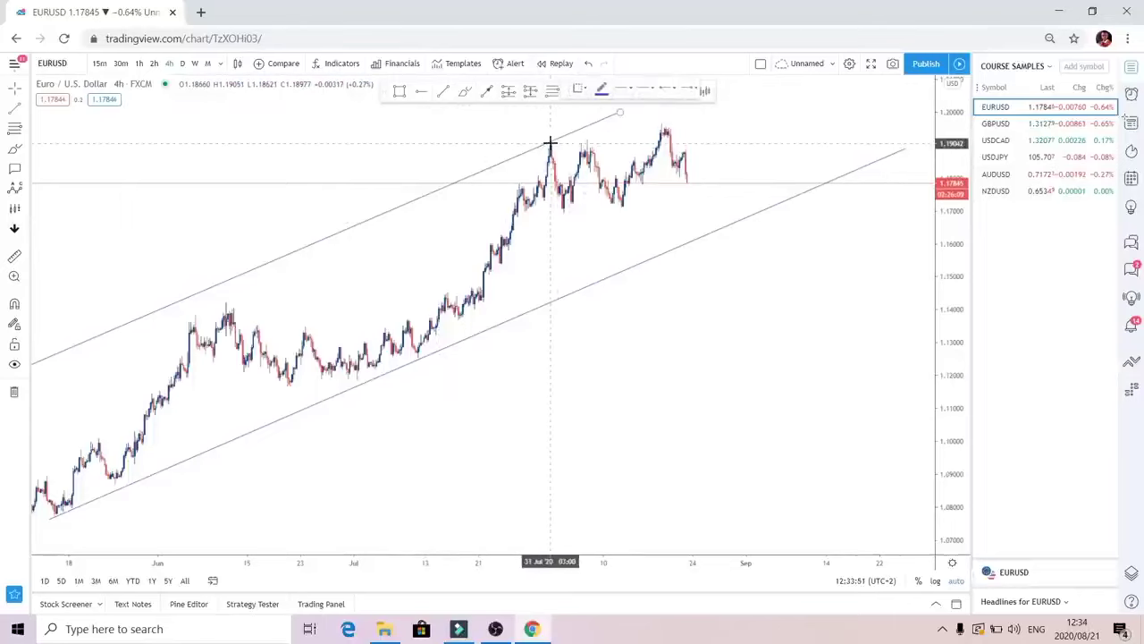
click(549, 143)
click(670, 123)
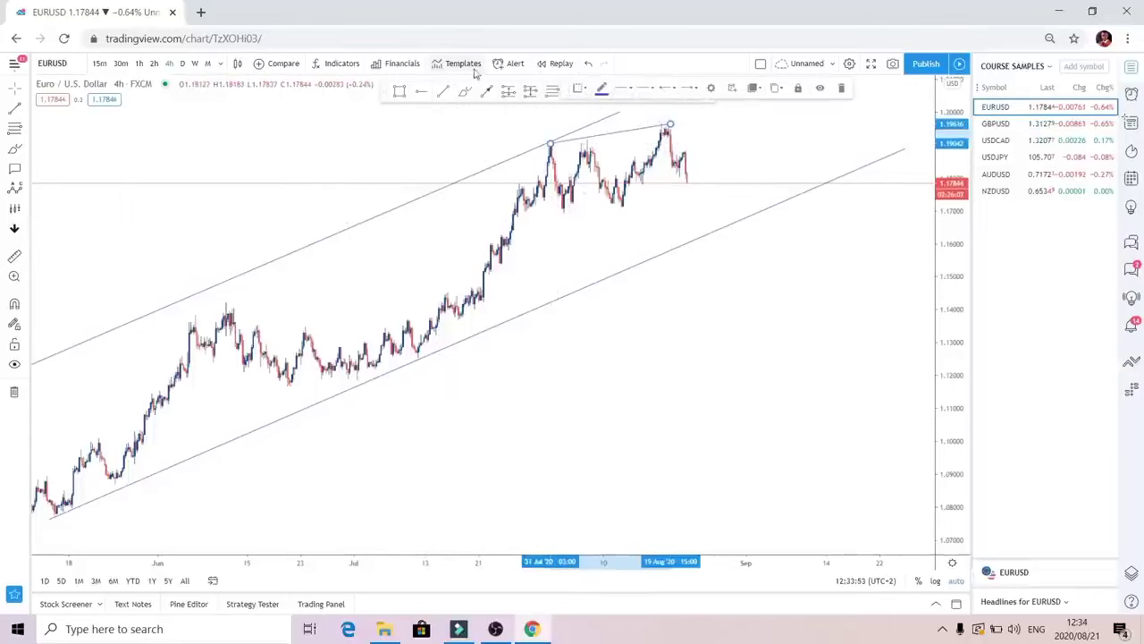
Draw a rising trend line under the recent lows from 27 July 2020 at about 1.1669 to about 24 August
click(445, 93)
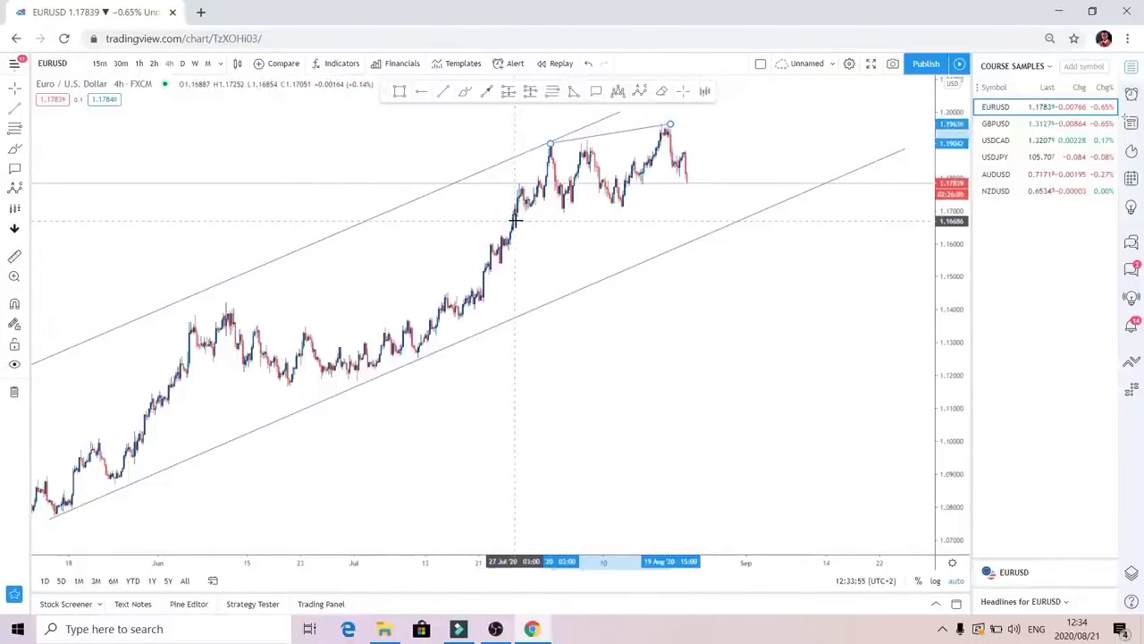
click(515, 218)
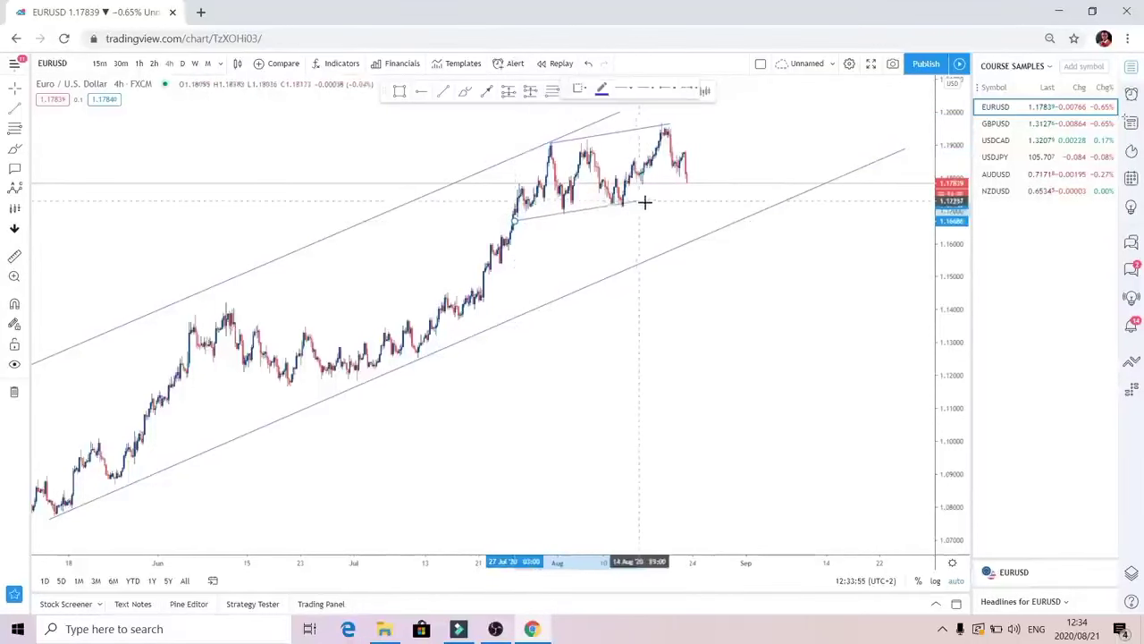
click(700, 197)
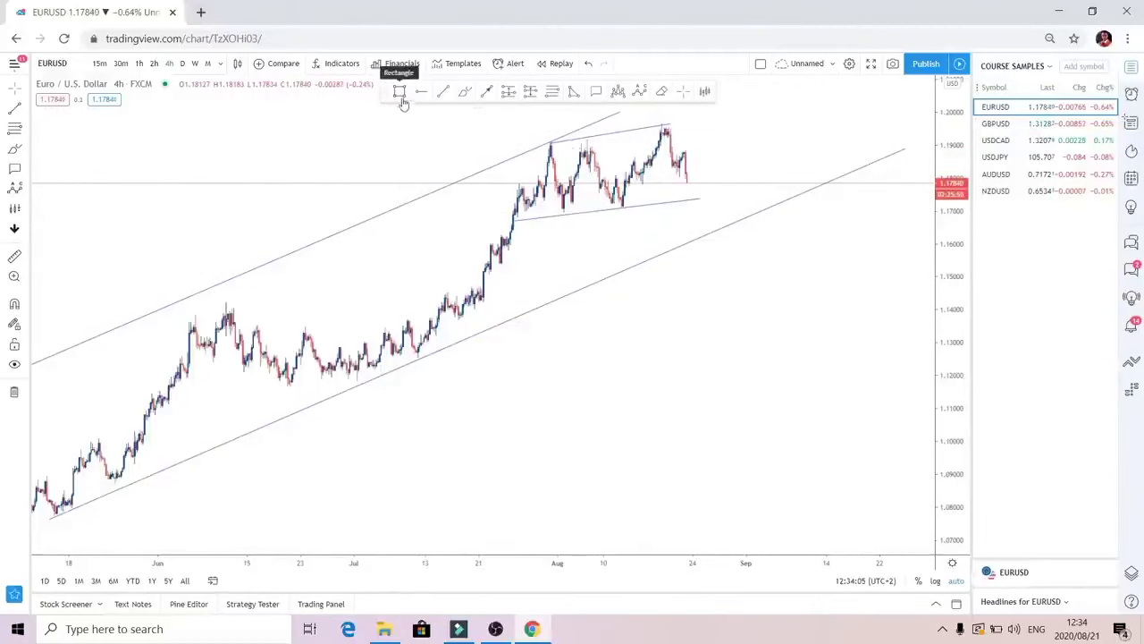
Sketch a projected drop to the lower rising trend line, a zigzag flag with boundary strokes, and an arrow falling to about 1.075
click(463, 99)
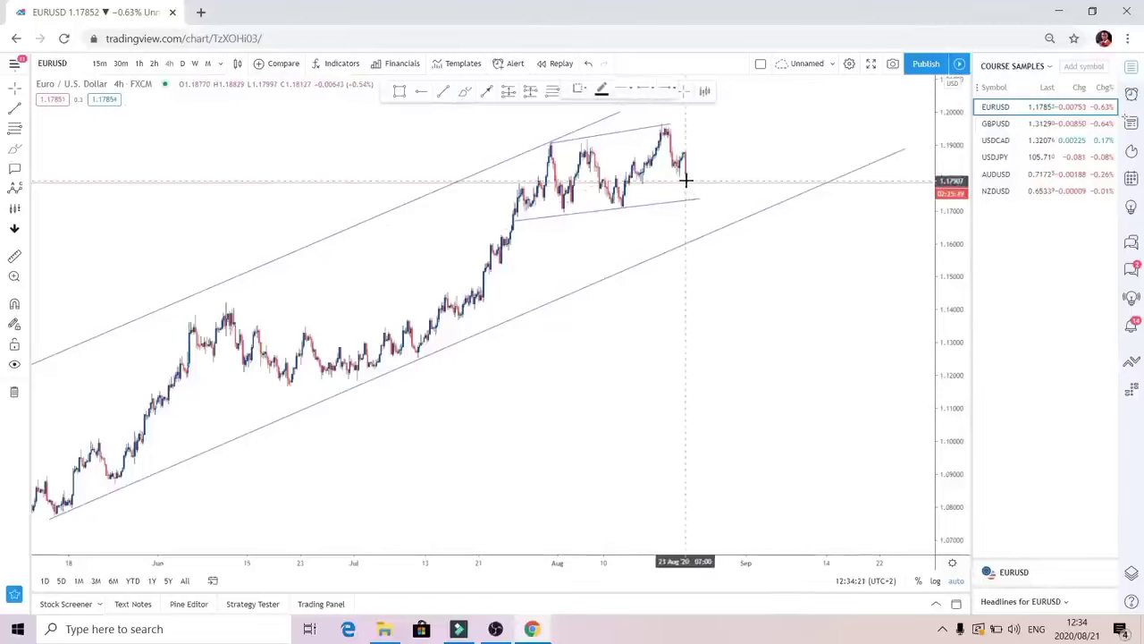
mouse_move(686, 190)
mouse_down()
mouse_move(691, 248)
mouse_move(697, 215)
mouse_move(740, 225)
mouse_move(744, 211)
mouse_up()
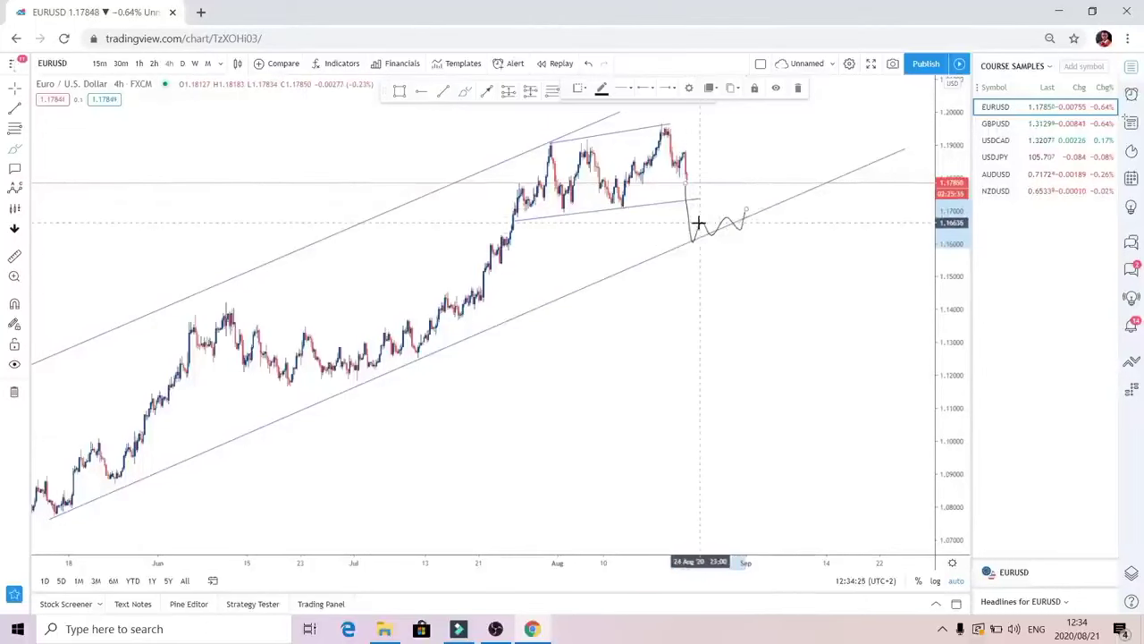
mouse_move(686, 247)
mouse_down()
mouse_move(749, 229)
mouse_move(787, 375)
mouse_move(801, 526)
mouse_up()
click(488, 95)
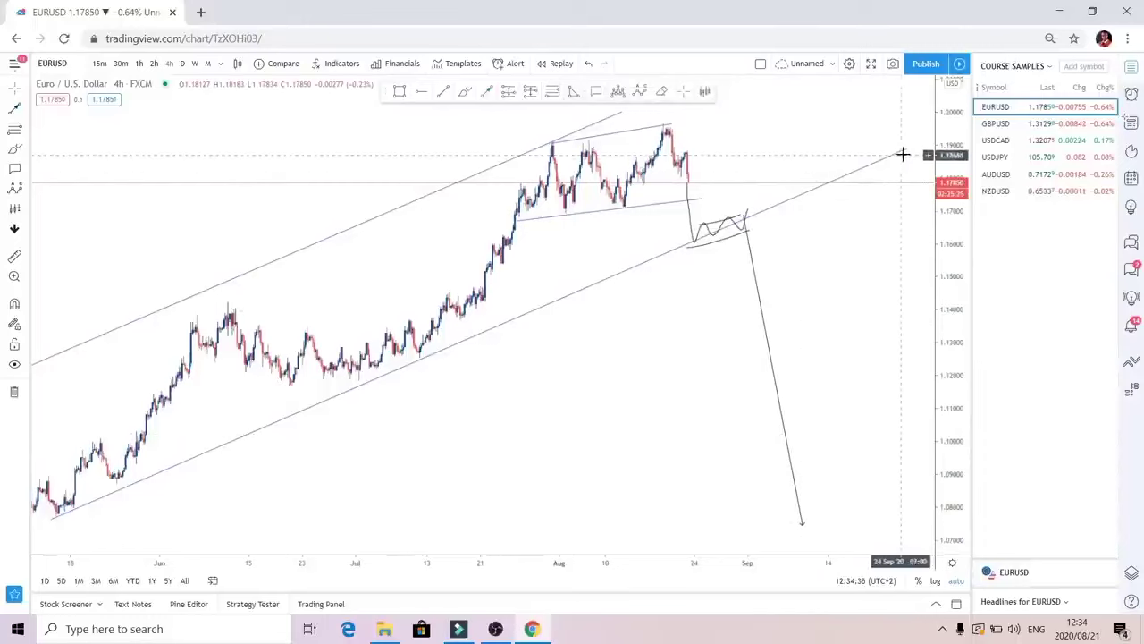
Pull the lower rising trend line's end back to 31 August 2020 at about 1.1701 and delete the freehand flag strokes around it
drag(907, 152, 744, 210)
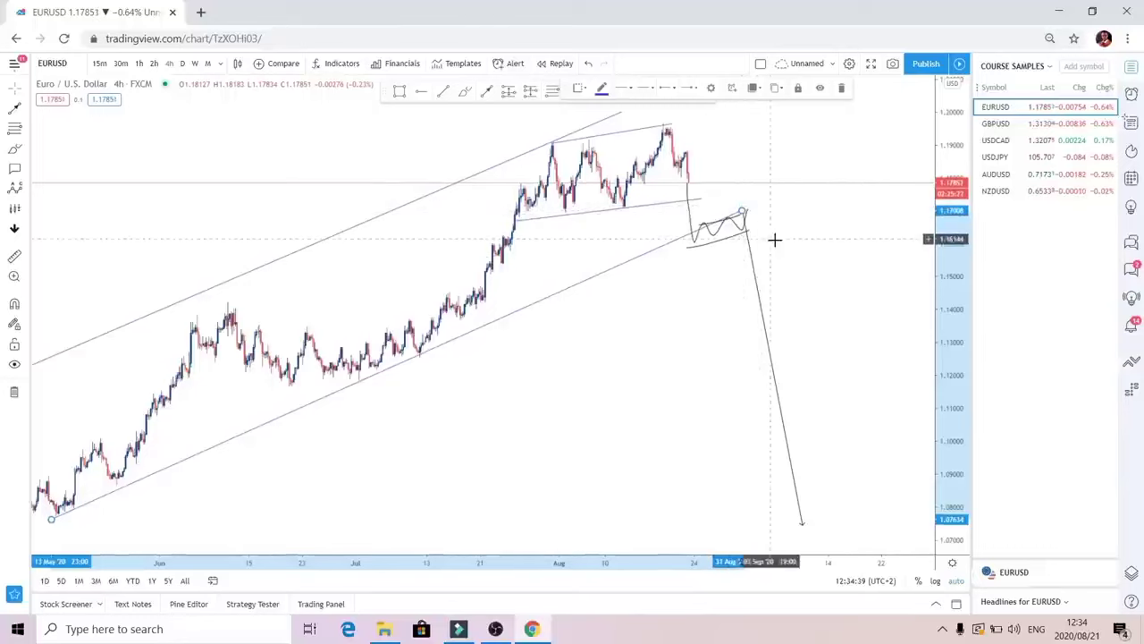
click(746, 235)
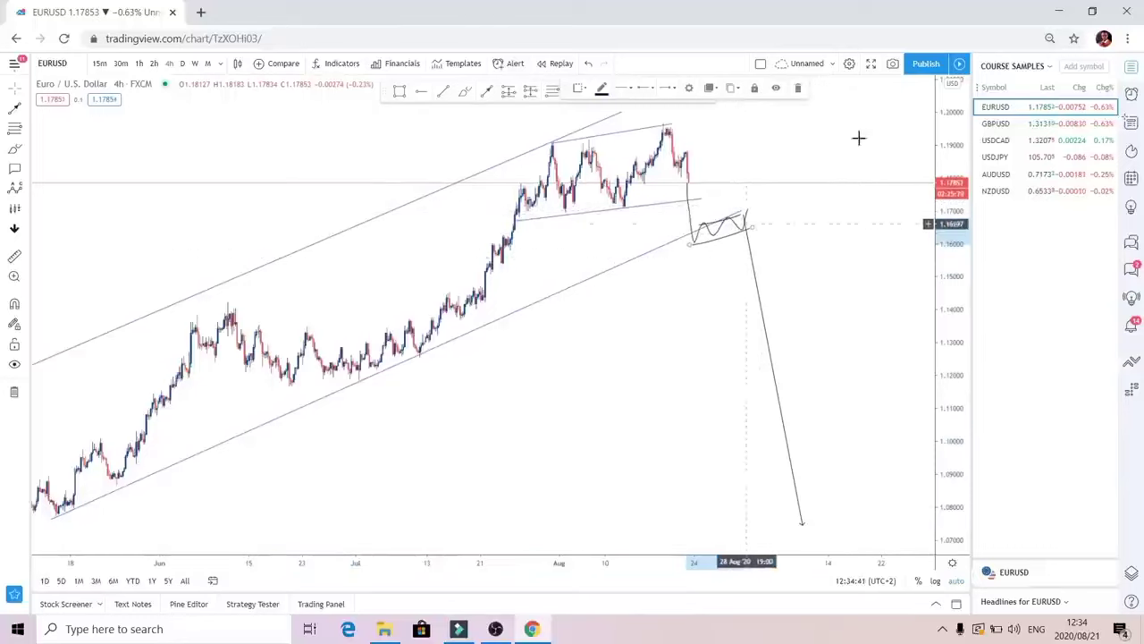
click(798, 89)
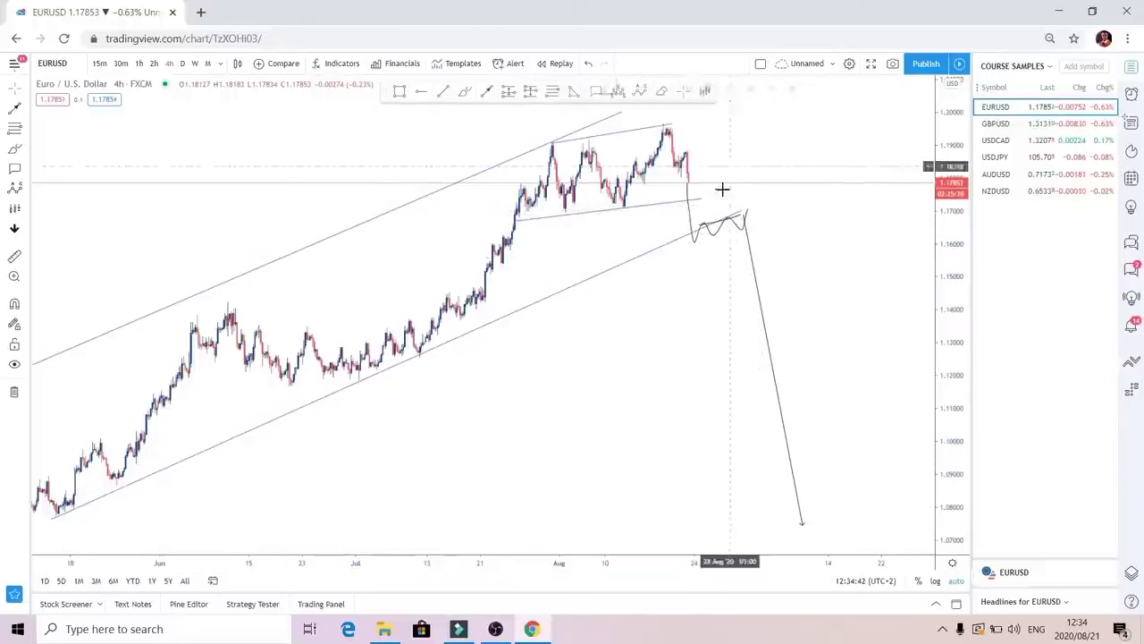
click(741, 230)
click(797, 90)
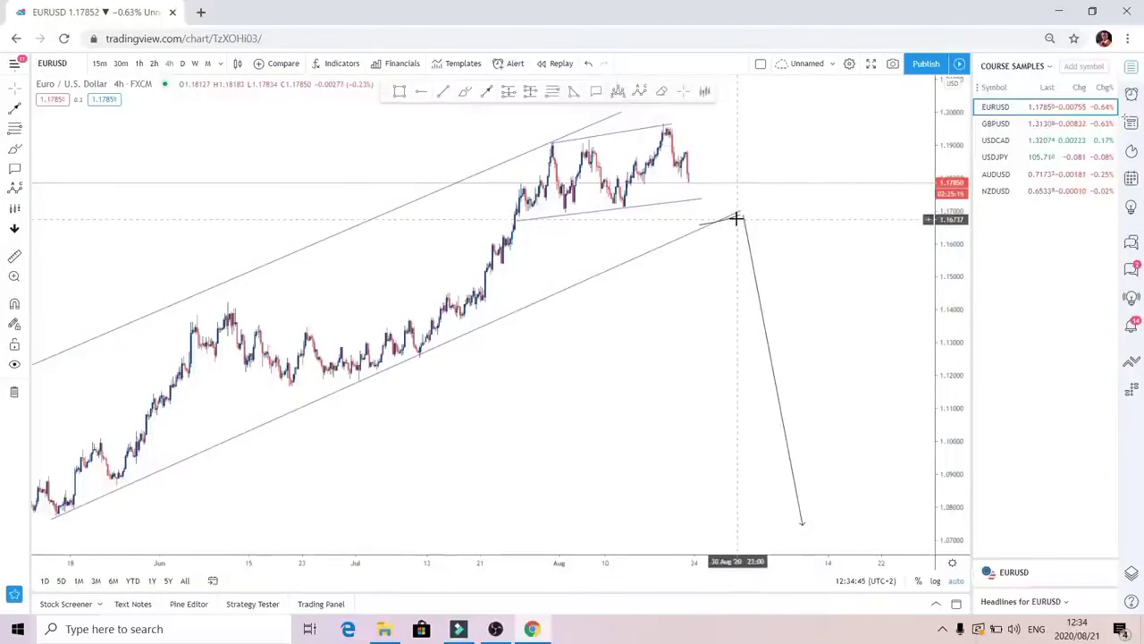
click(741, 213)
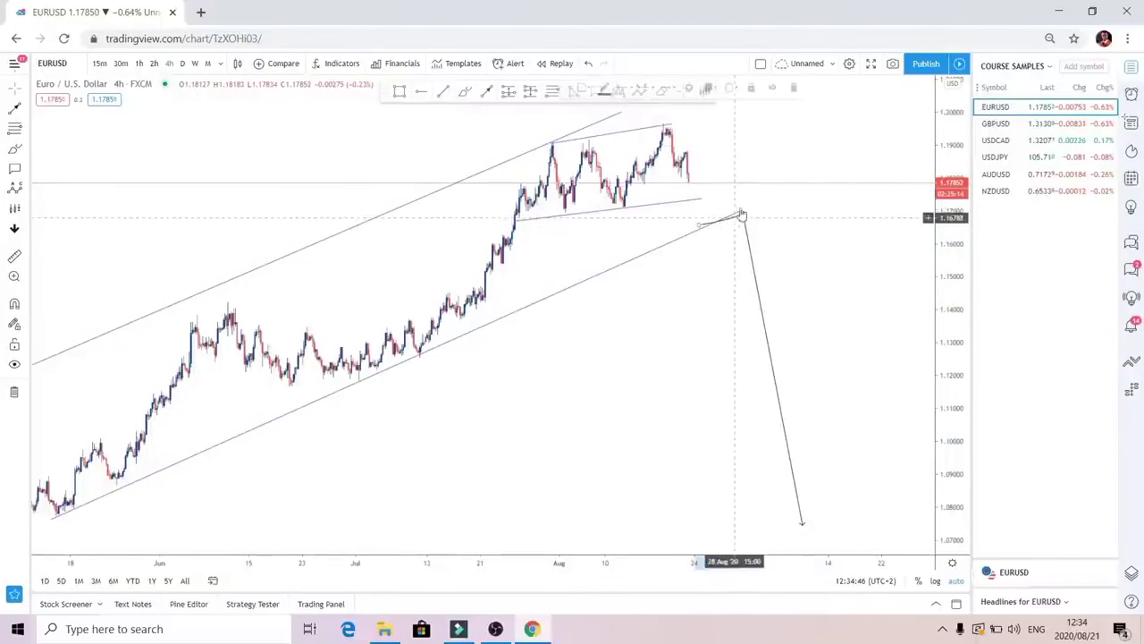
click(799, 90)
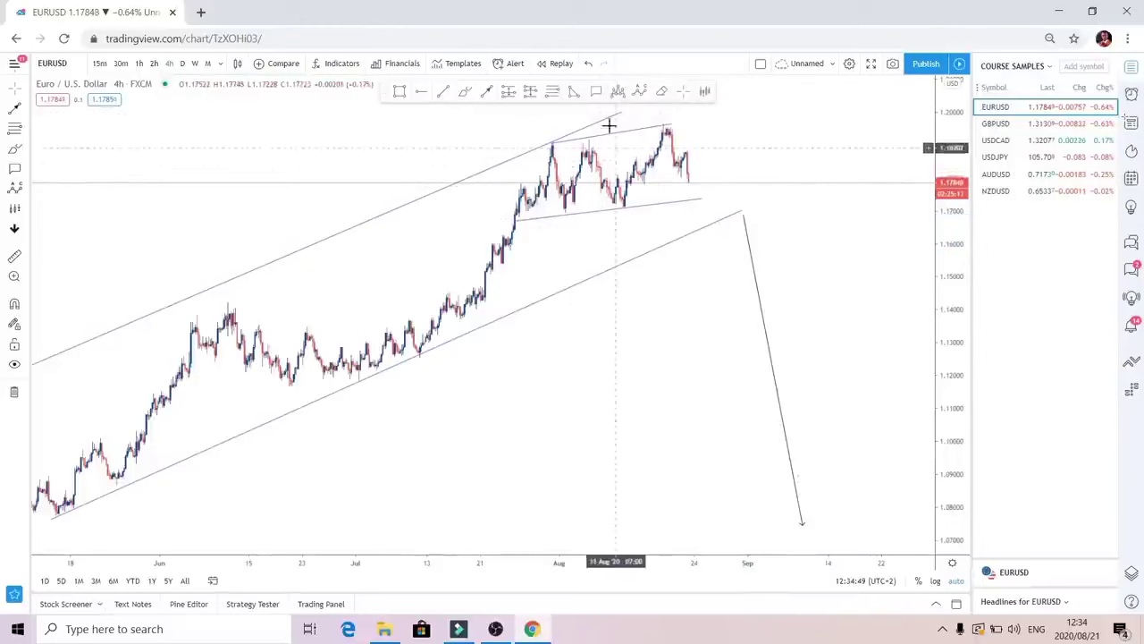
Brush a projected price path breaking below the lower rising trend line to about 1.152, followed by a small zigzag pullback
click(465, 93)
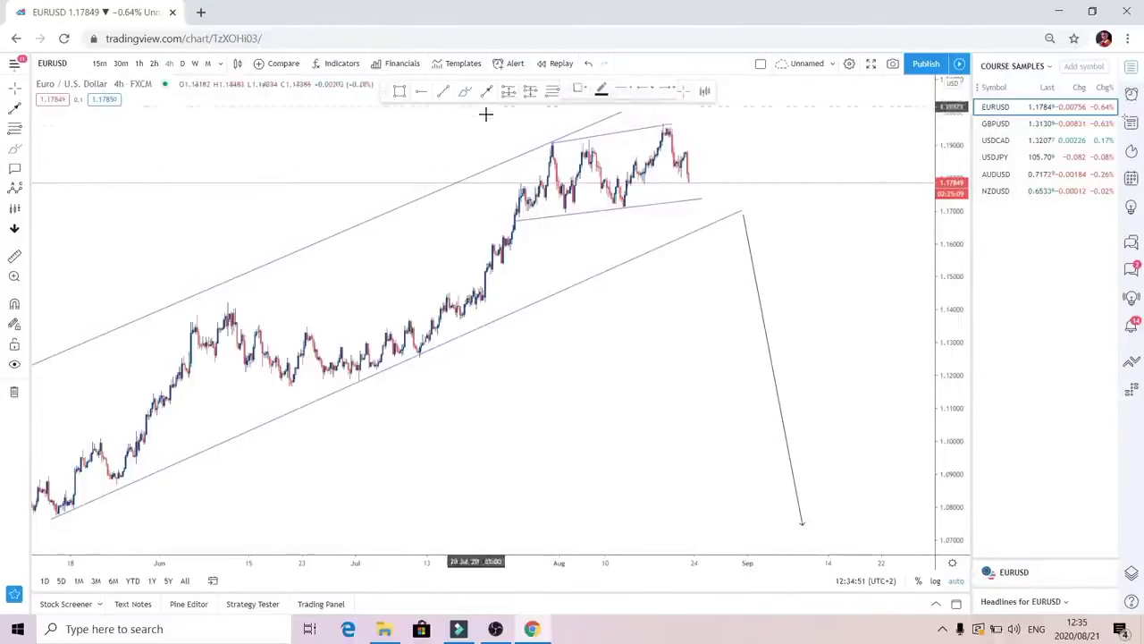
click(690, 179)
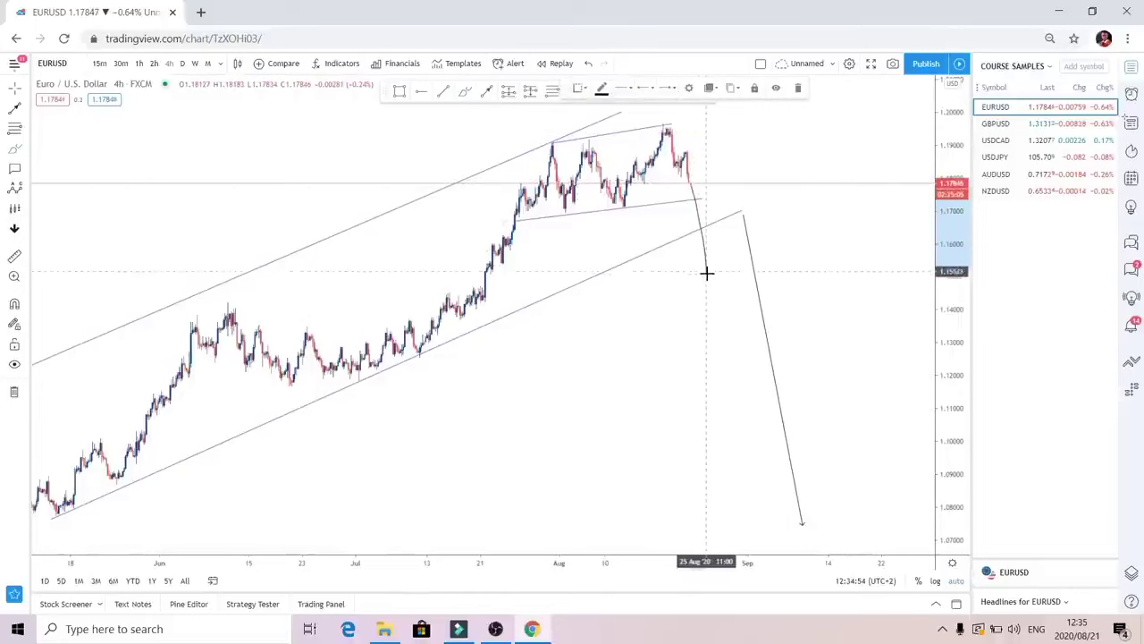
mouse_move(708, 261)
mouse_down()
mouse_move(734, 221)
mouse_move(760, 215)
mouse_up()
Enclose the zigzag pullback between two rising trend lines from about 1.1613 and 1.1518, and shift the falling arrow to its end
click(445, 95)
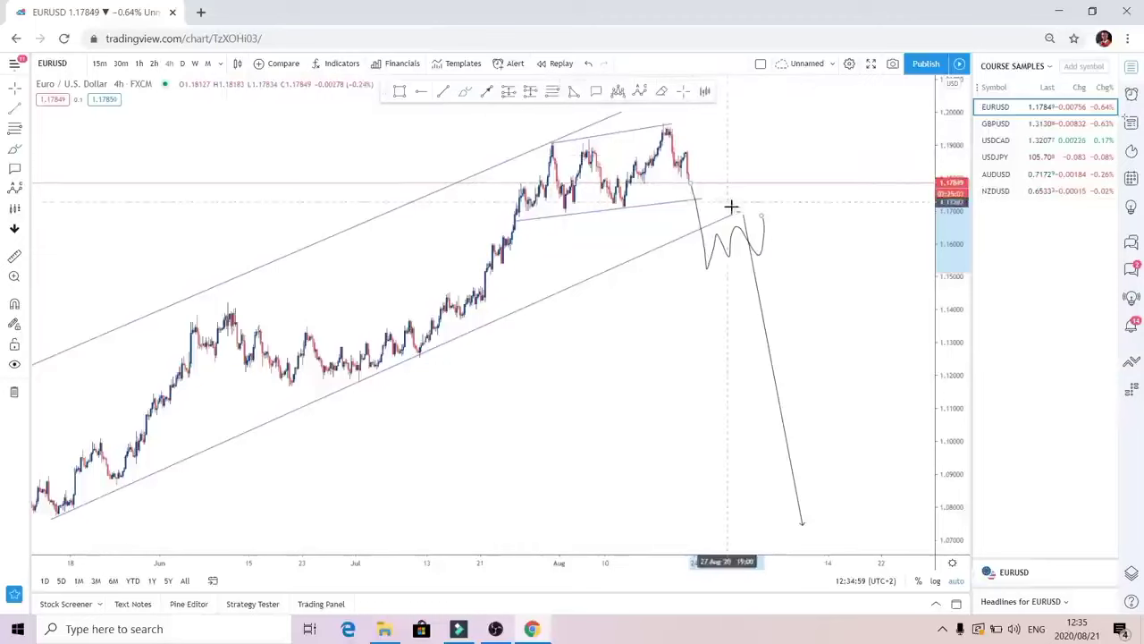
click(693, 240)
click(769, 211)
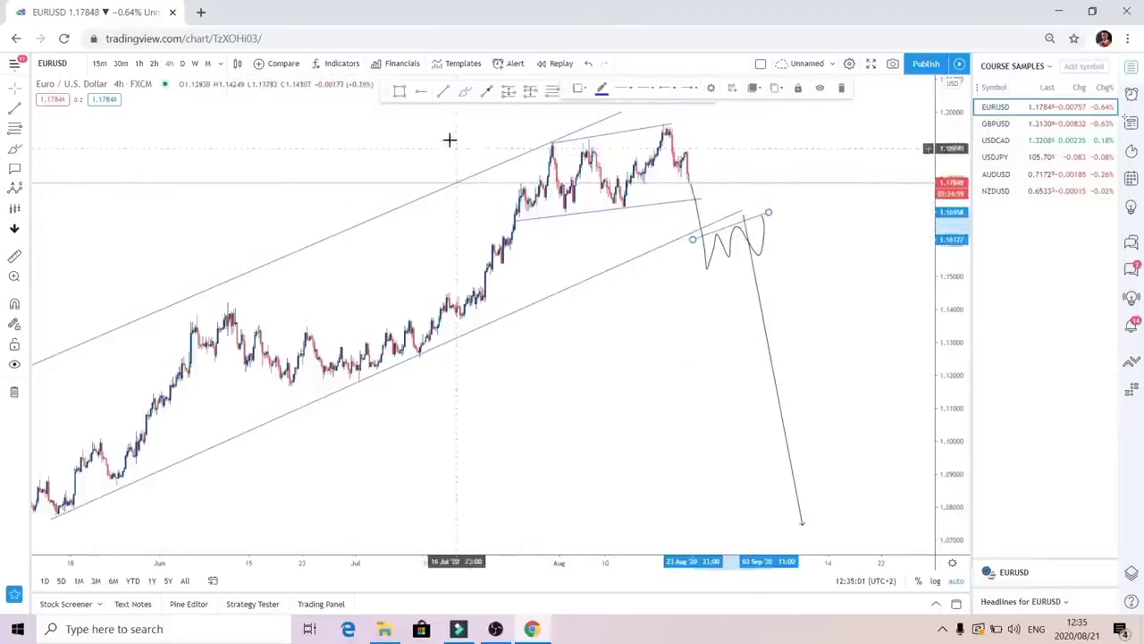
click(704, 270)
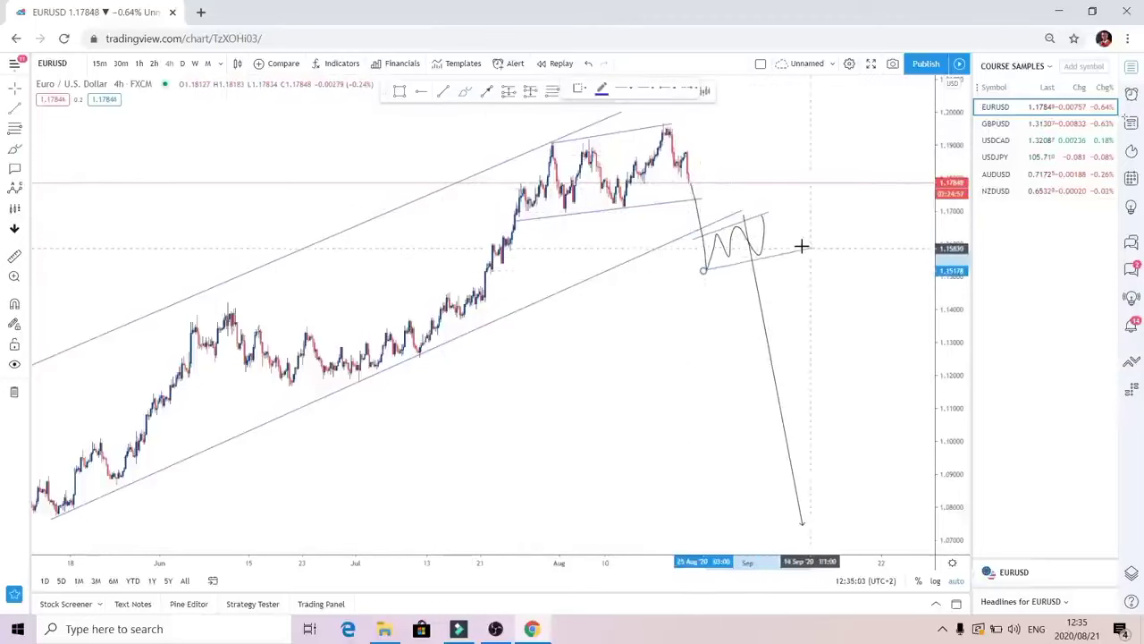
mouse_move(760, 305)
mouse_down()
mouse_move(814, 312)
mouse_move(828, 296)
mouse_up()
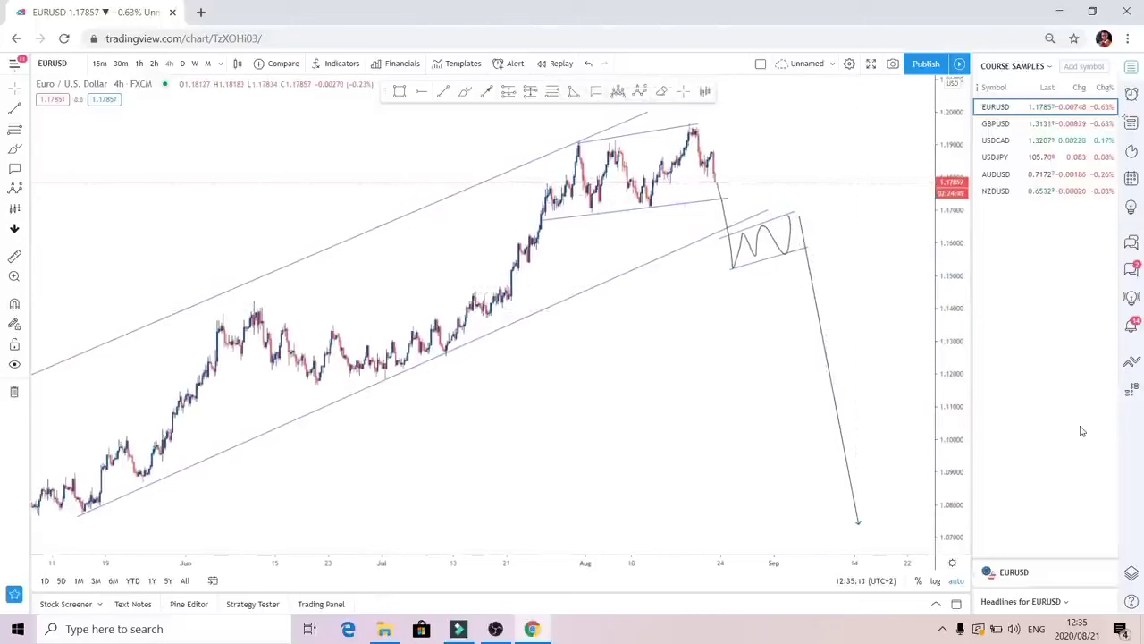
Brush a circle at the short lower trend line, a zigzag rebound to the recent high, and strokes marking both levels
click(459, 96)
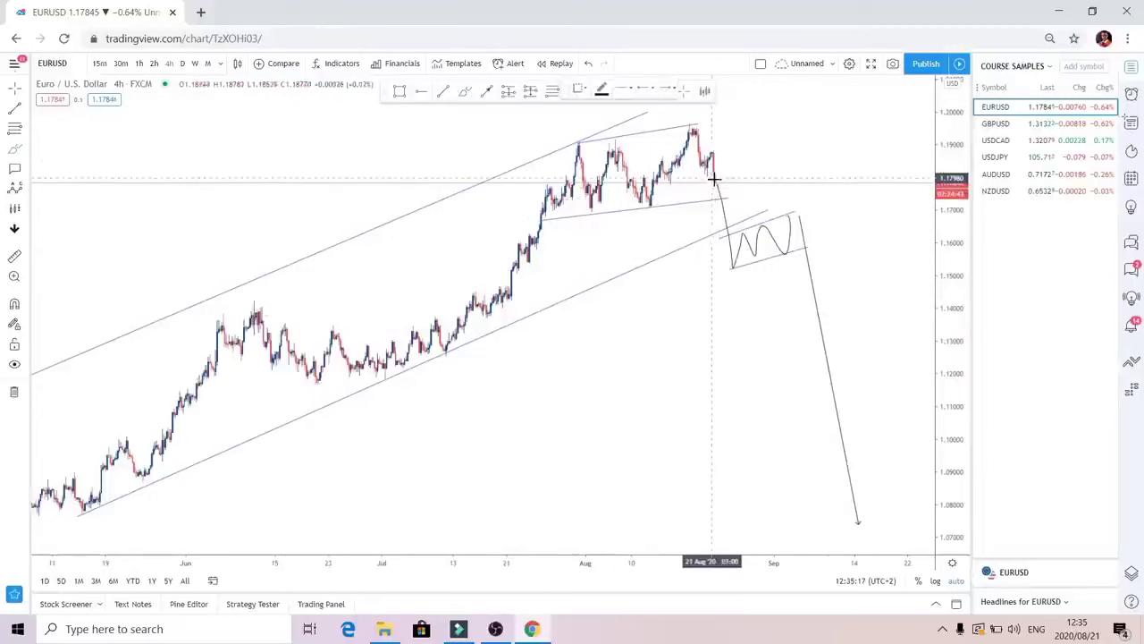
mouse_move(727, 190)
mouse_down()
mouse_move(715, 215)
mouse_move(720, 195)
mouse_up()
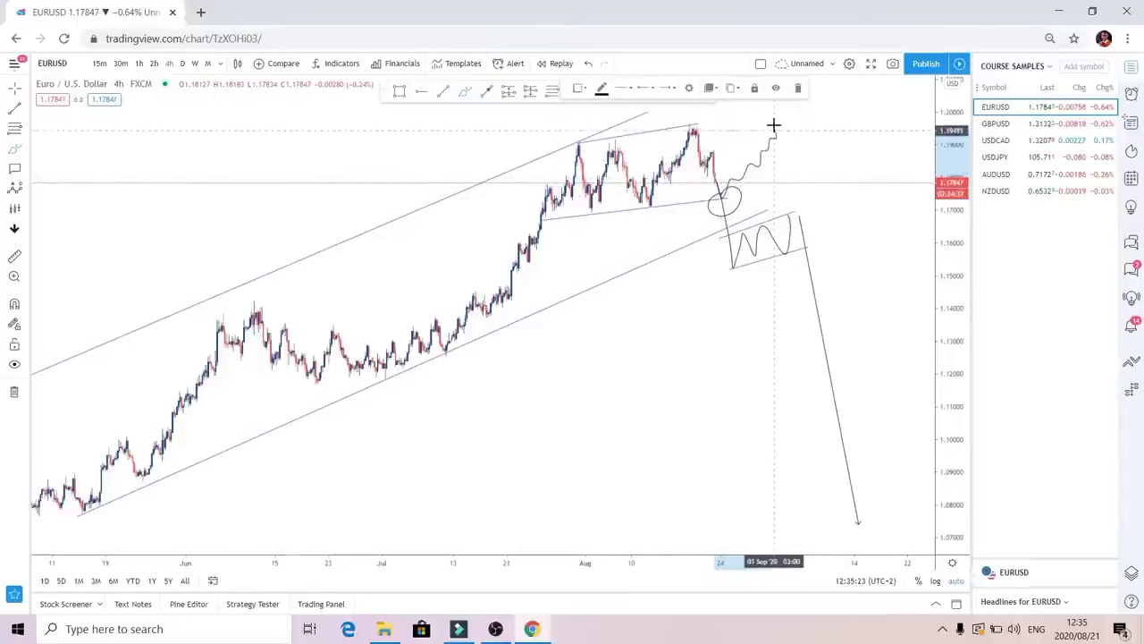
drag(693, 126, 791, 118)
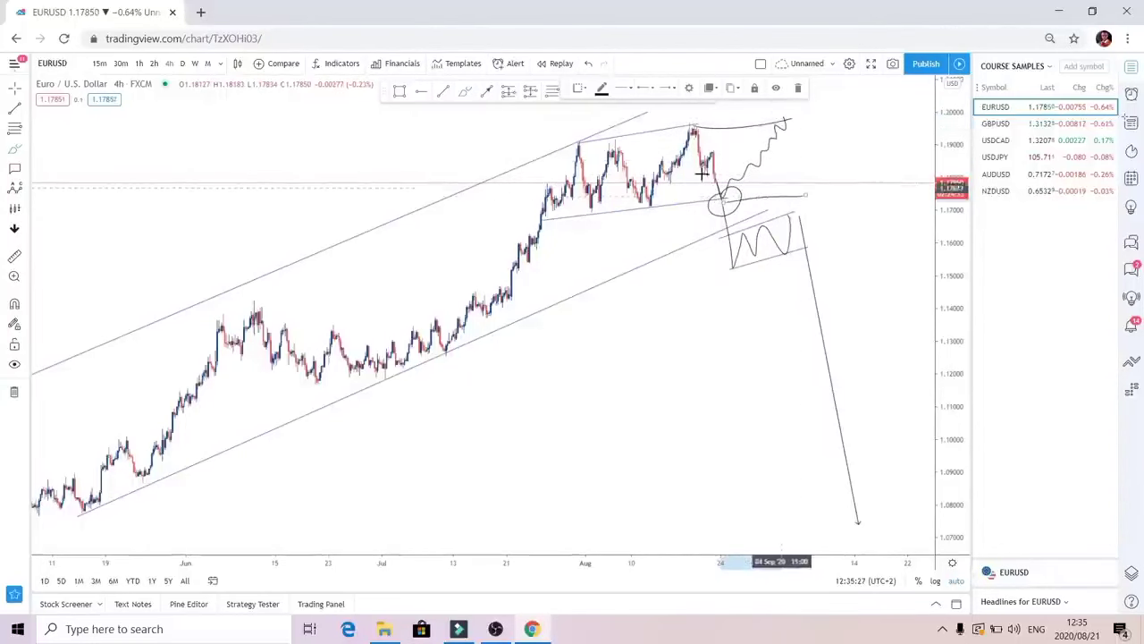
Circle the two recent highs and the projected third high, and ring the rebound and breakdown scenarios with the brush
drag(605, 128, 593, 153)
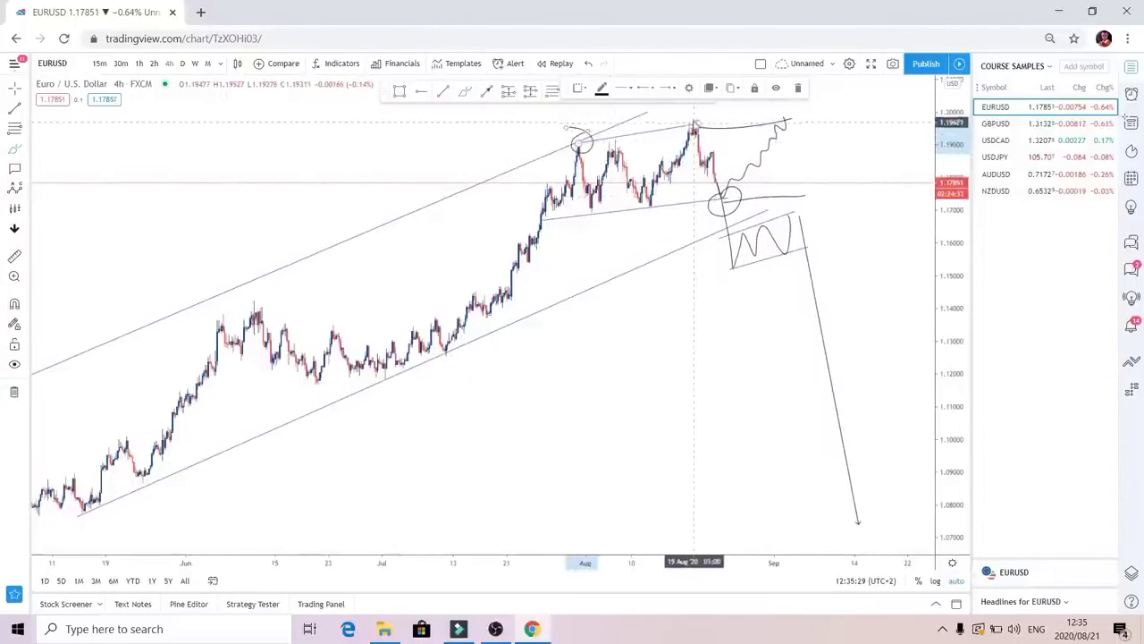
drag(693, 126, 700, 117)
drag(776, 117, 778, 115)
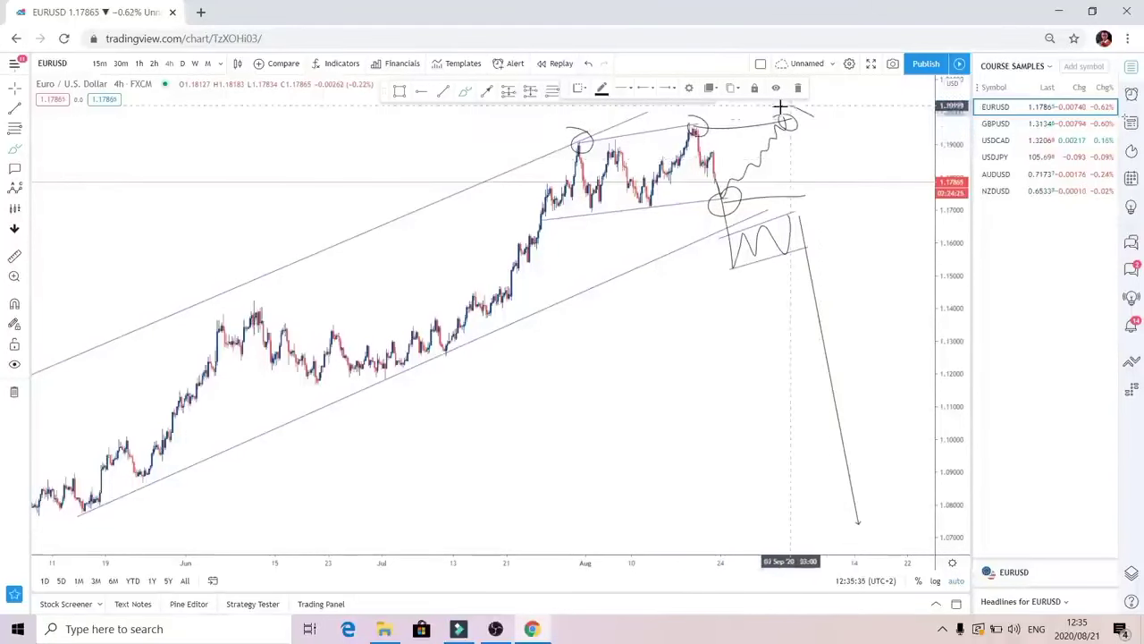
mouse_move(781, 108)
mouse_down()
mouse_move(706, 148)
mouse_move(794, 143)
mouse_move(790, 205)
mouse_move(776, 194)
mouse_move(735, 235)
mouse_move(823, 224)
mouse_up()
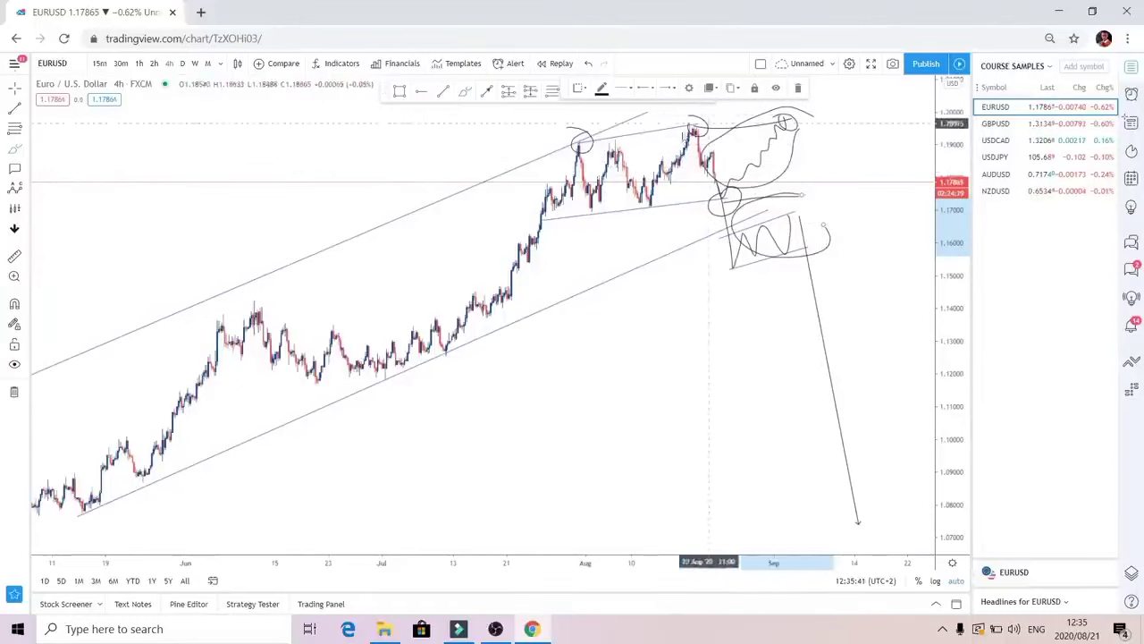
Move the floating drawing options aside and erase the brush sketches, the small flag's boundary lines and the falling arrow
mouse_move(565, 83)
mouse_down()
mouse_move(239, 174)
mouse_move(223, 150)
mouse_up()
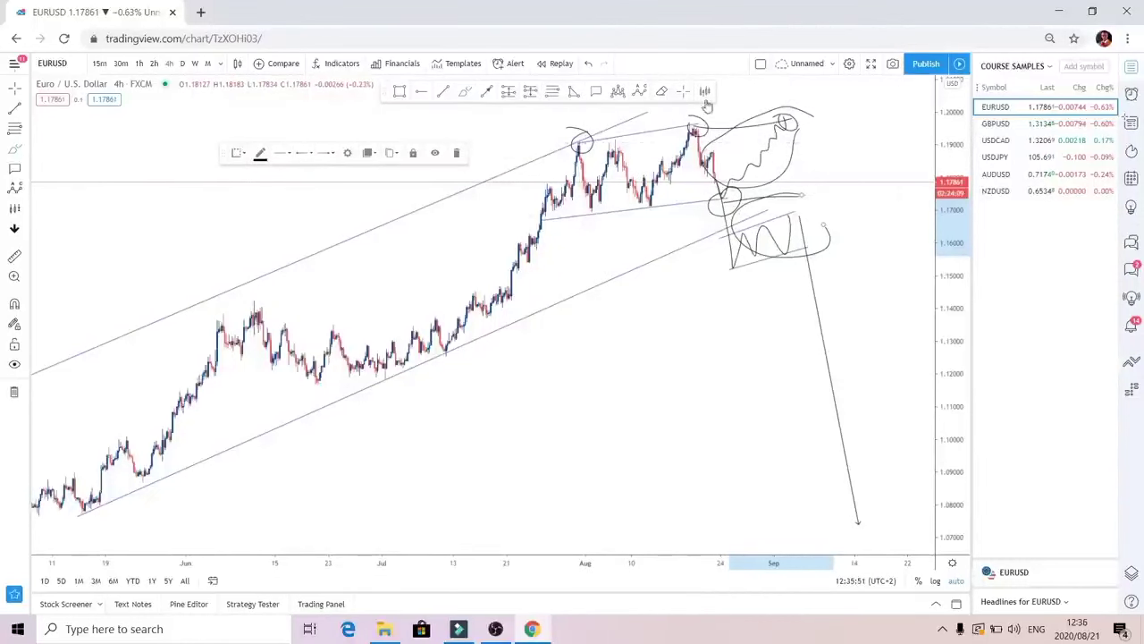
click(666, 90)
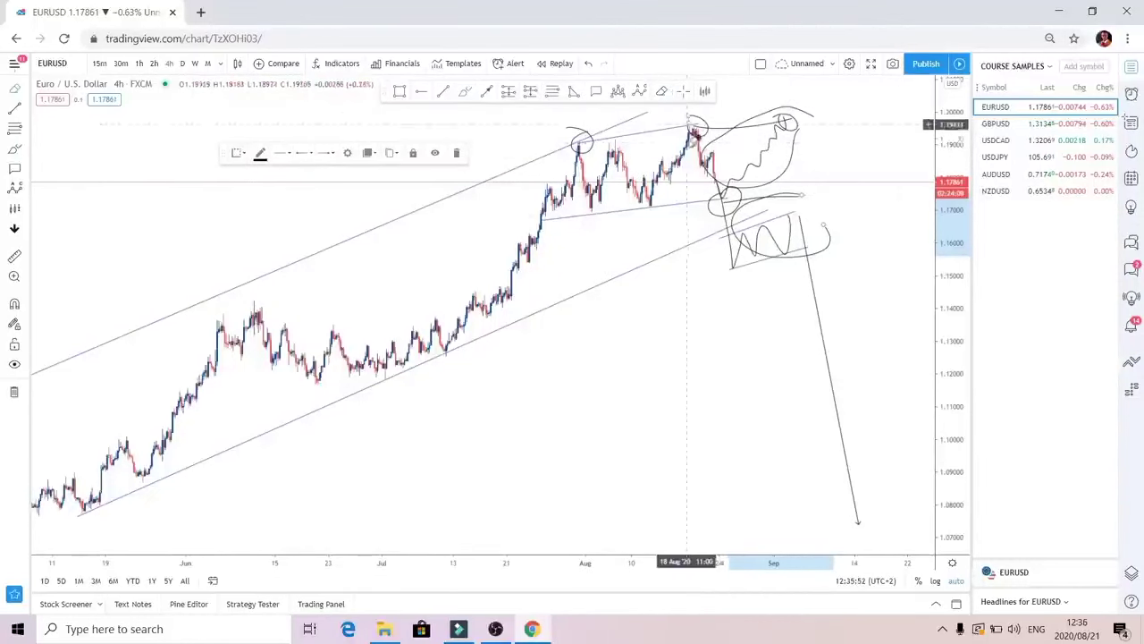
click(735, 134)
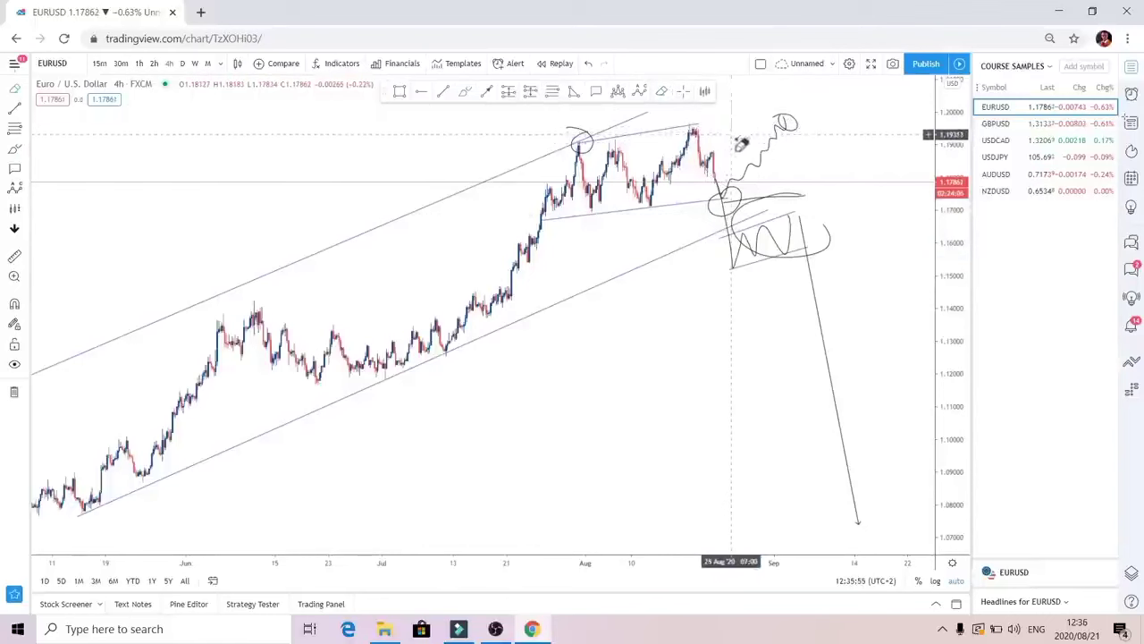
click(767, 158)
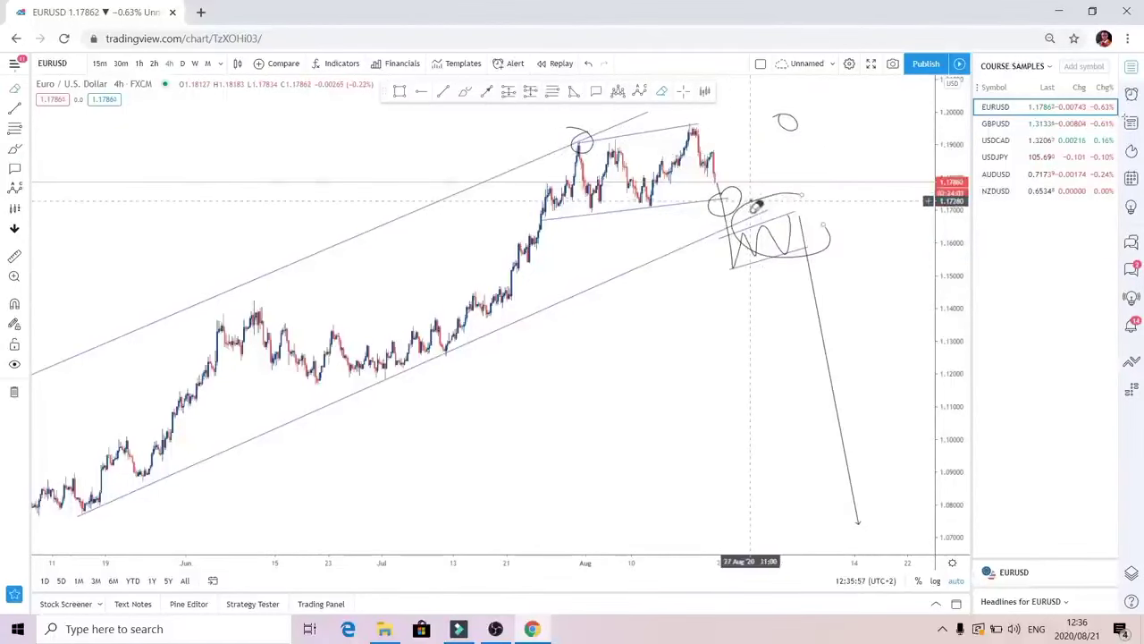
click(763, 234)
click(765, 235)
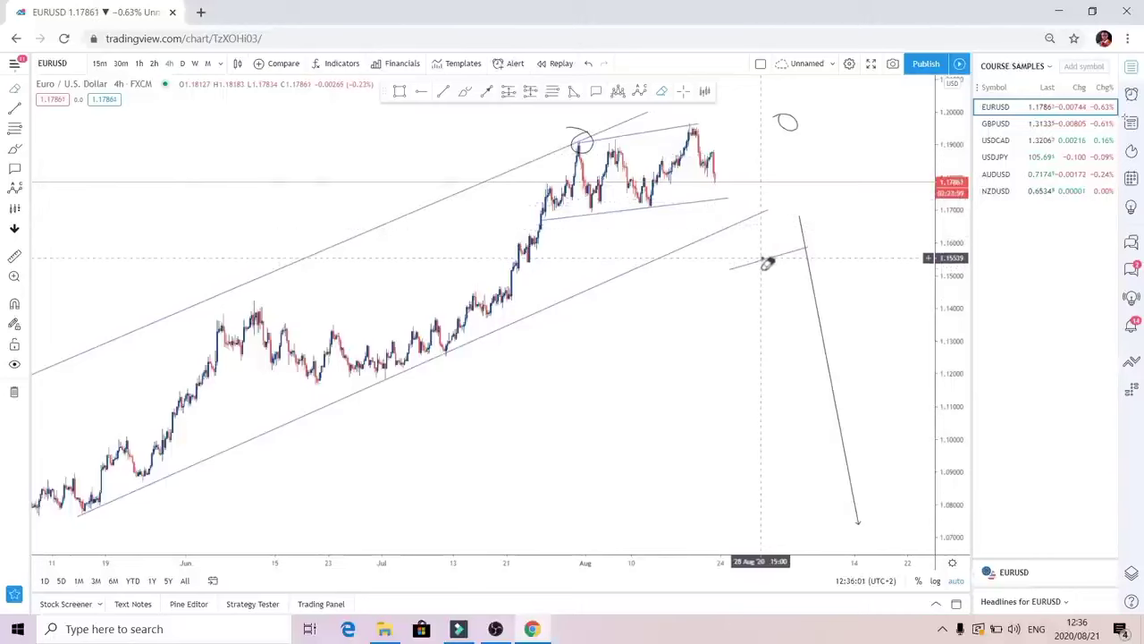
click(802, 238)
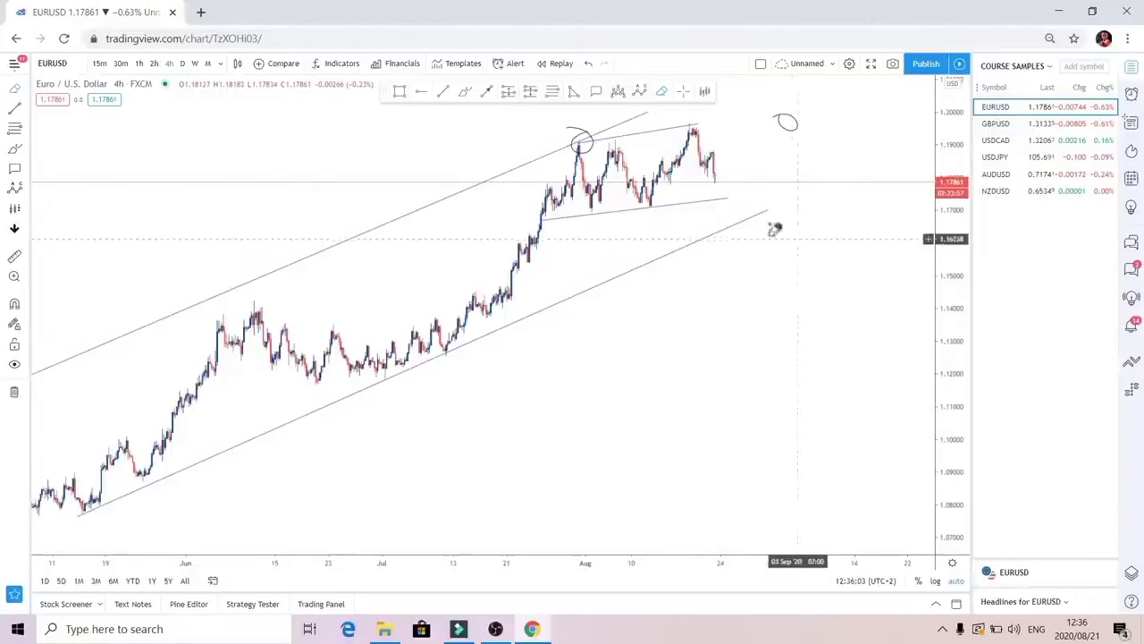
click(581, 150)
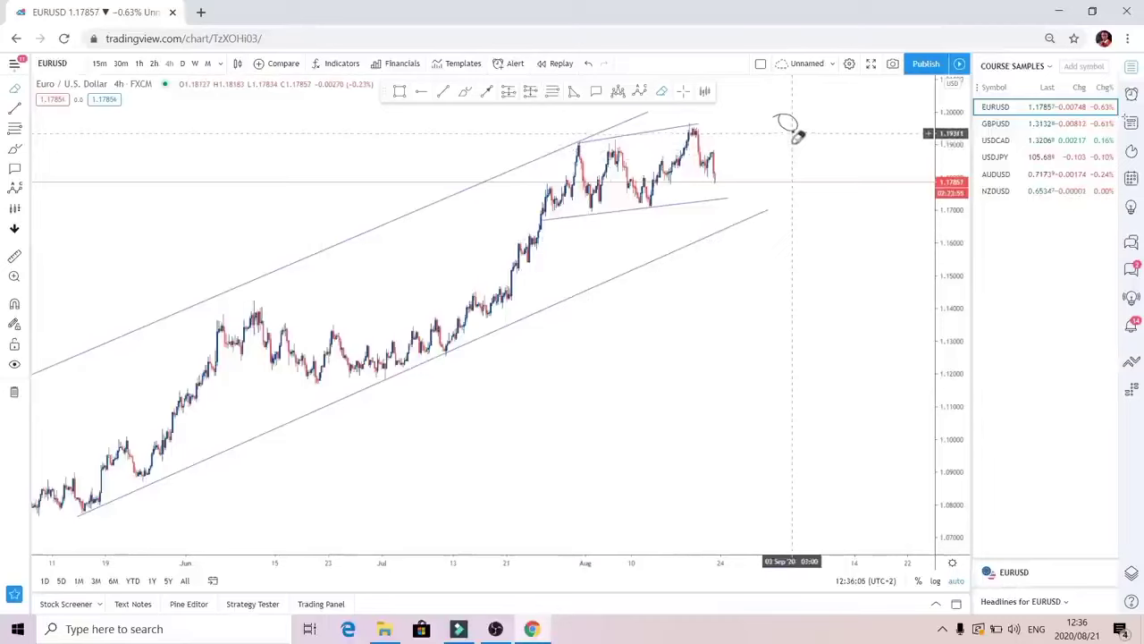
click(792, 134)
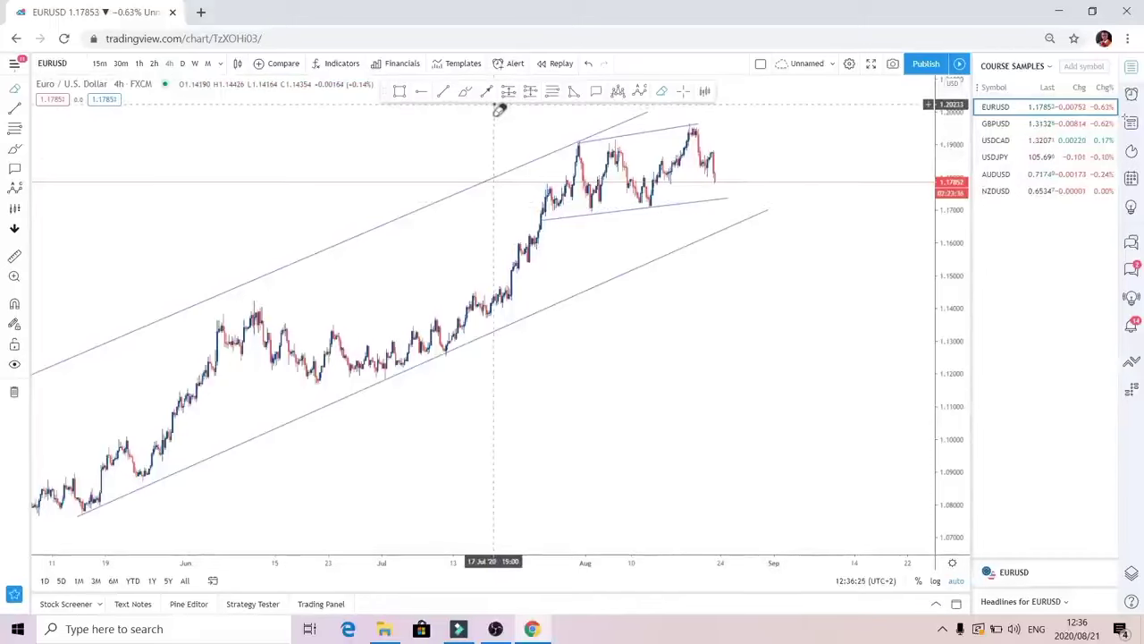
Place a short position with its entry at about 1.1515 below the channel, and brush a projected drop and rising flag beside it
scroll(616, 240, down, 2)
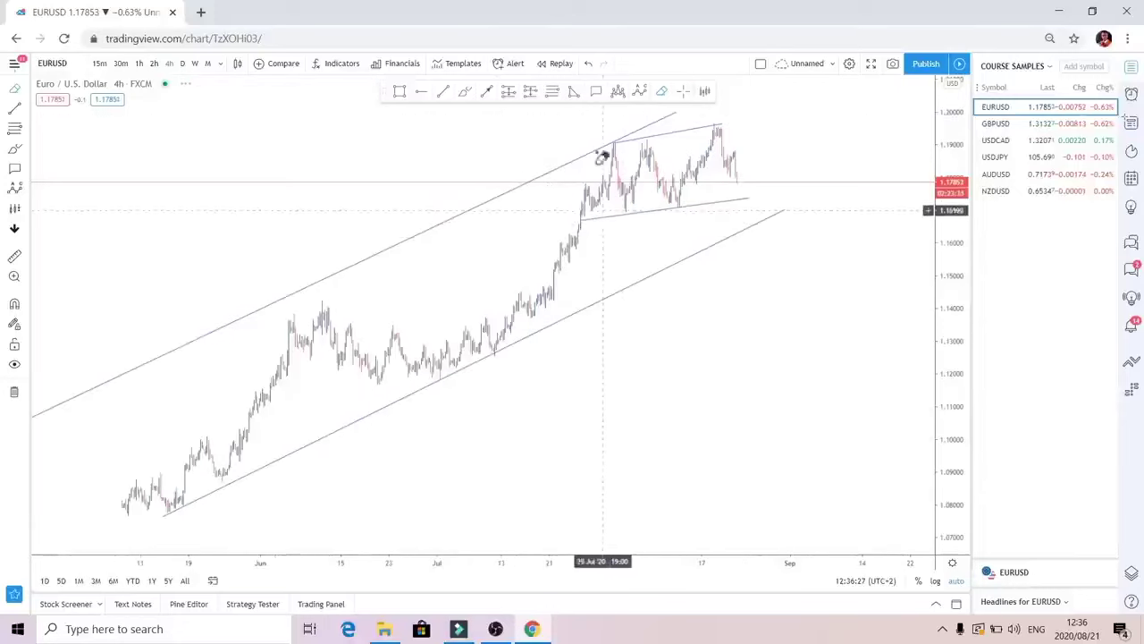
scroll(604, 158, up, 1)
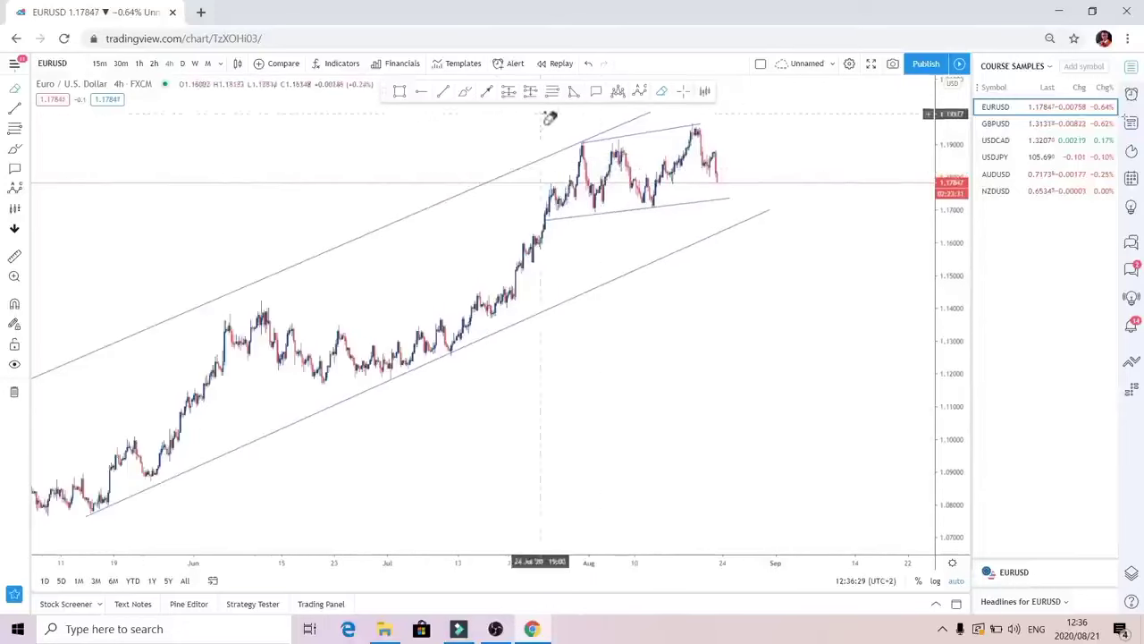
click(531, 93)
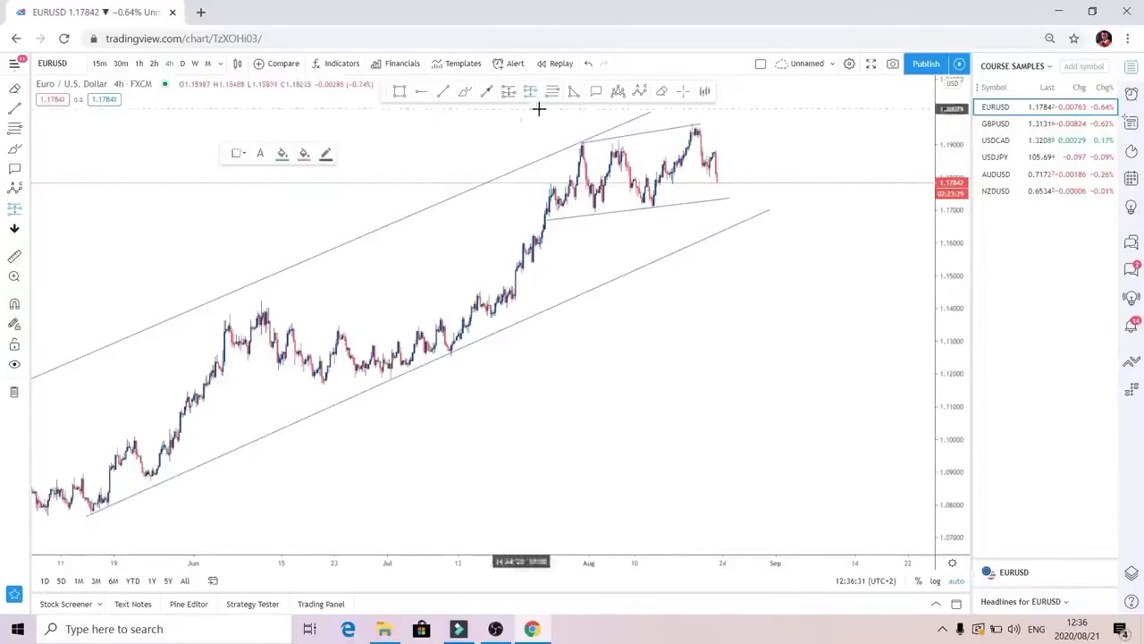
click(759, 270)
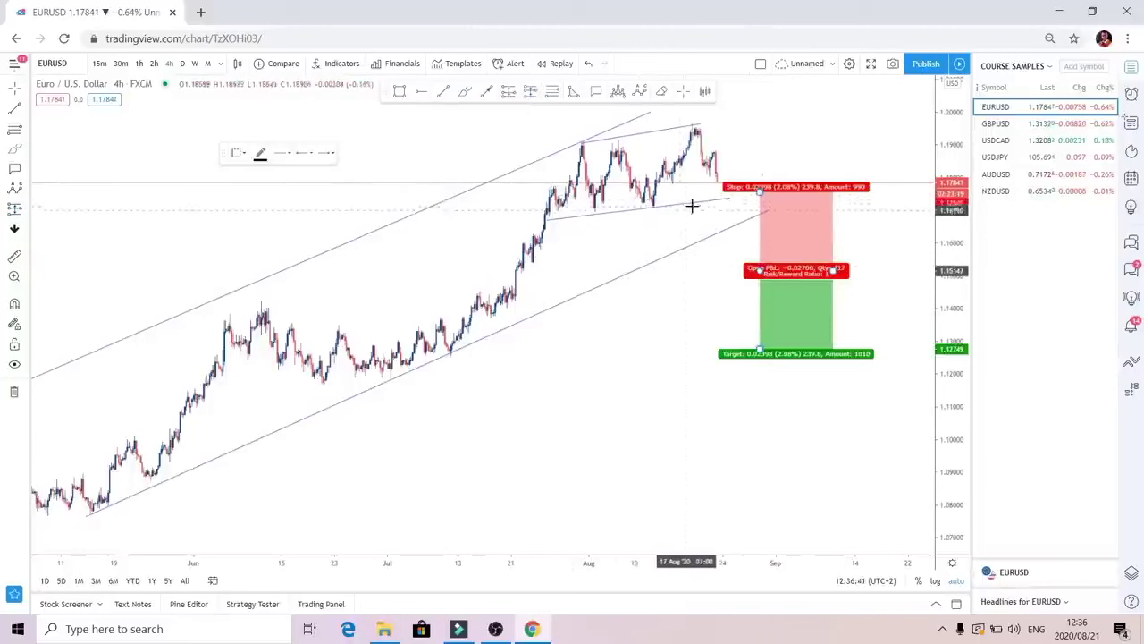
mouse_move(719, 185)
mouse_down()
mouse_move(729, 270)
mouse_move(766, 257)
mouse_move(741, 245)
mouse_move(772, 227)
mouse_move(767, 257)
mouse_up()
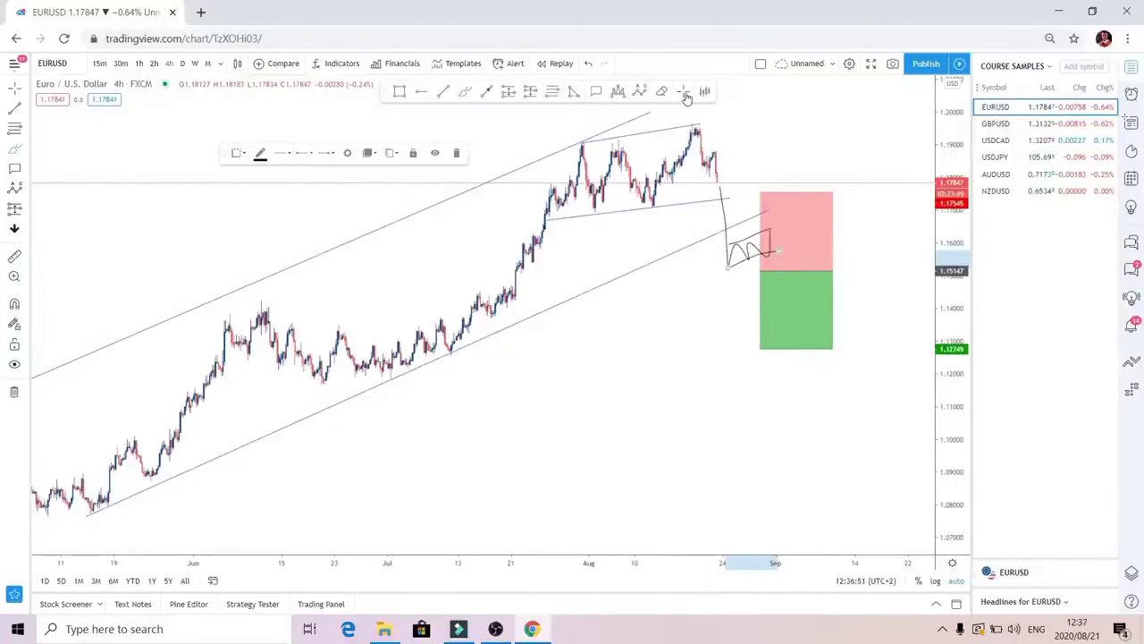
Tighten the short position's stop to about 1.1665 and extend its target down to about 1.0777
click(760, 191)
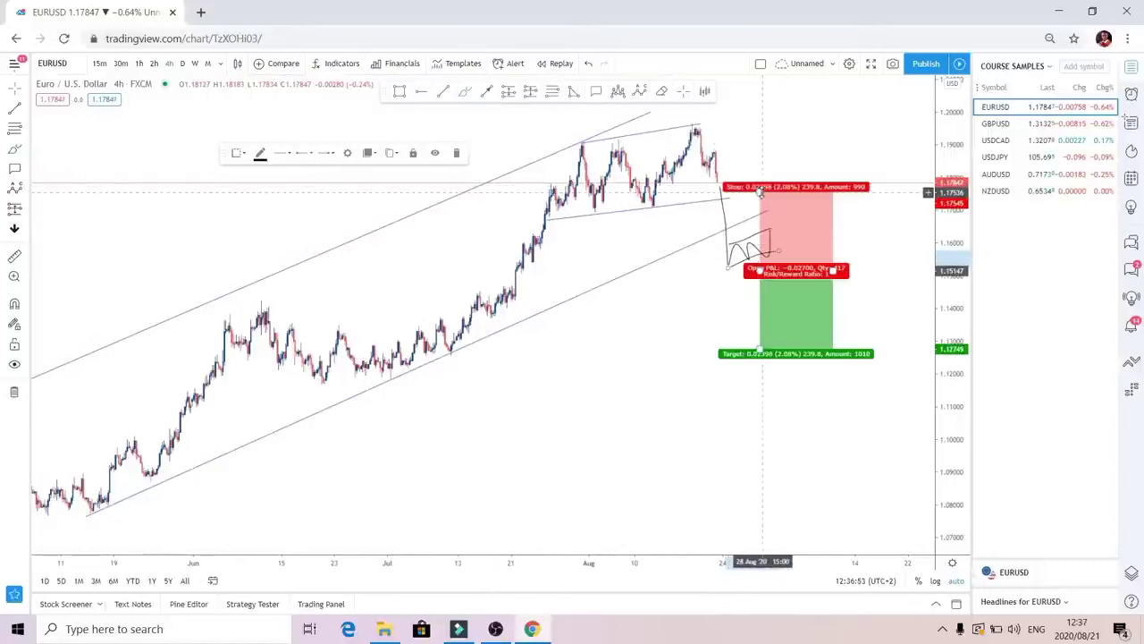
drag(759, 192, 764, 220)
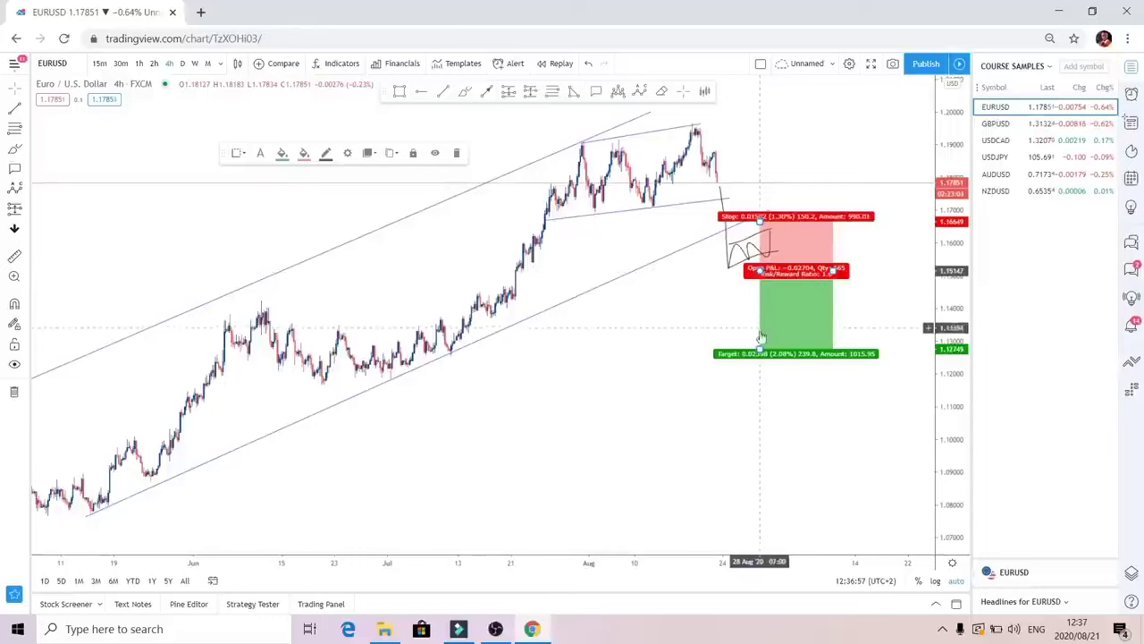
drag(759, 348, 781, 512)
Draw a falling arrow from the sketched flag's upper end to the short position's target level
click(739, 399)
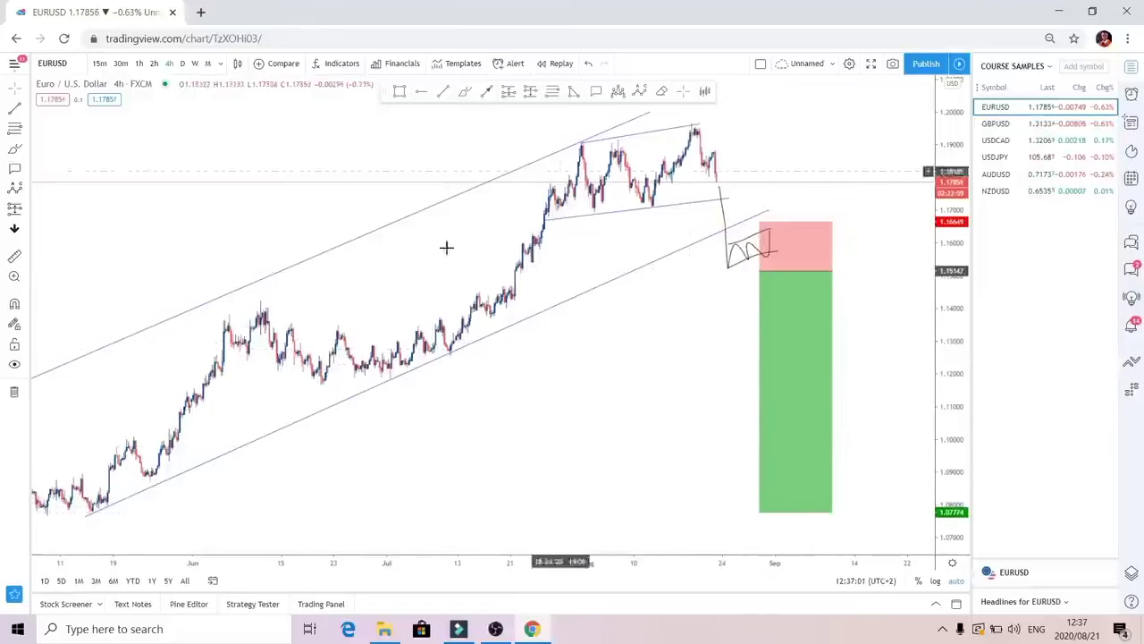
click(770, 240)
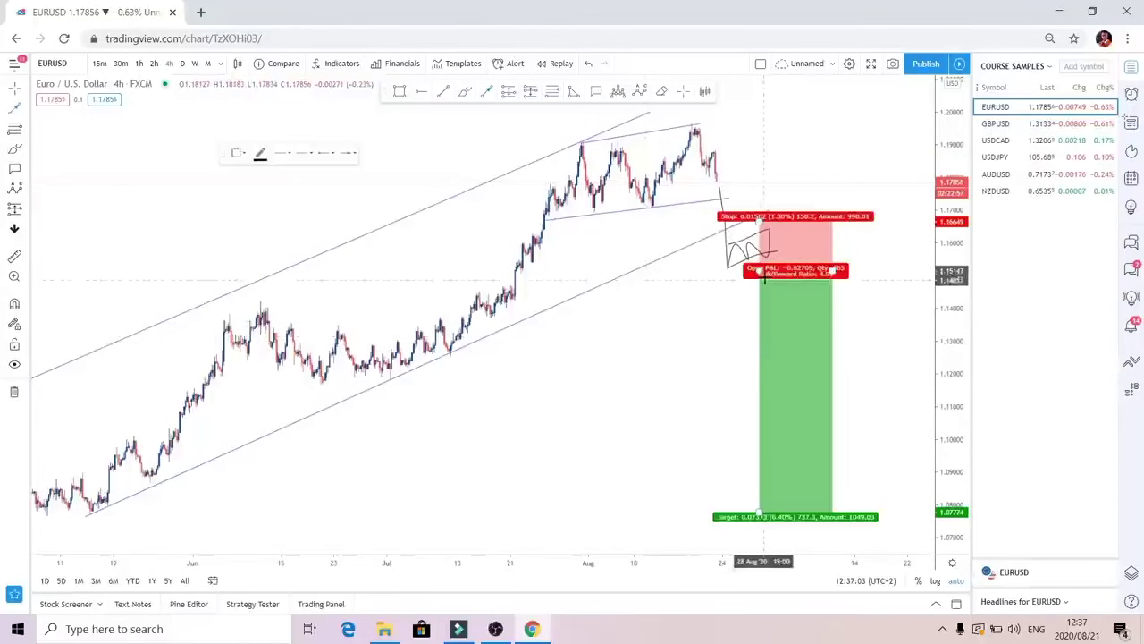
drag(769, 231, 817, 512)
Erase the brushed drop and flag, the short position and the falling arrow from the chart
drag(884, 388, 868, 382)
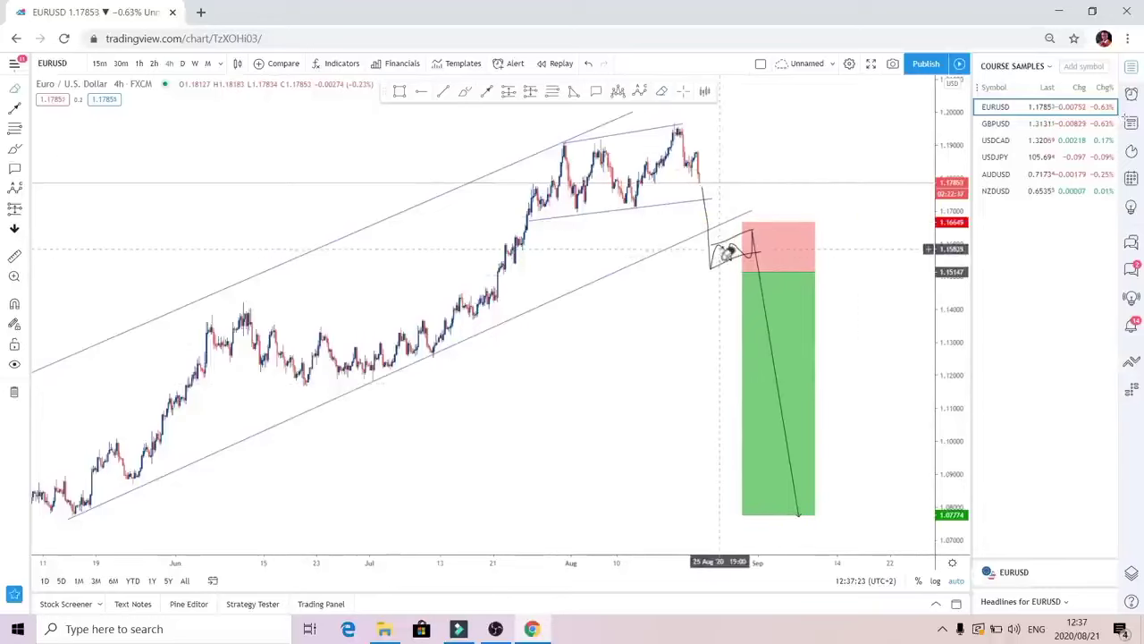
click(755, 264)
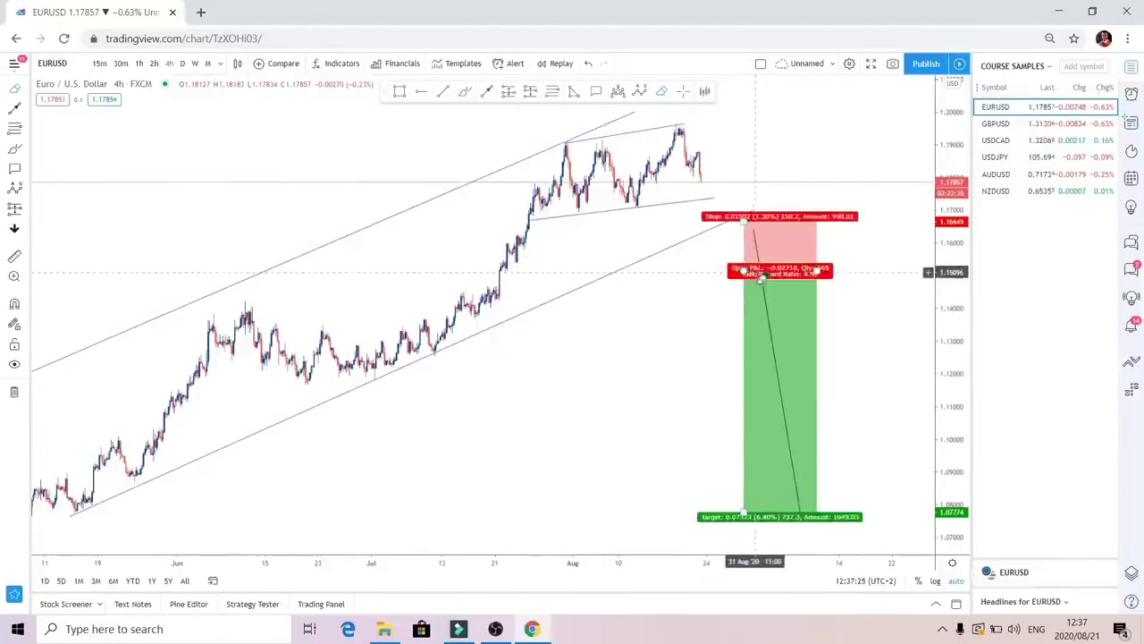
key(Delete)
drag(715, 288, 750, 286)
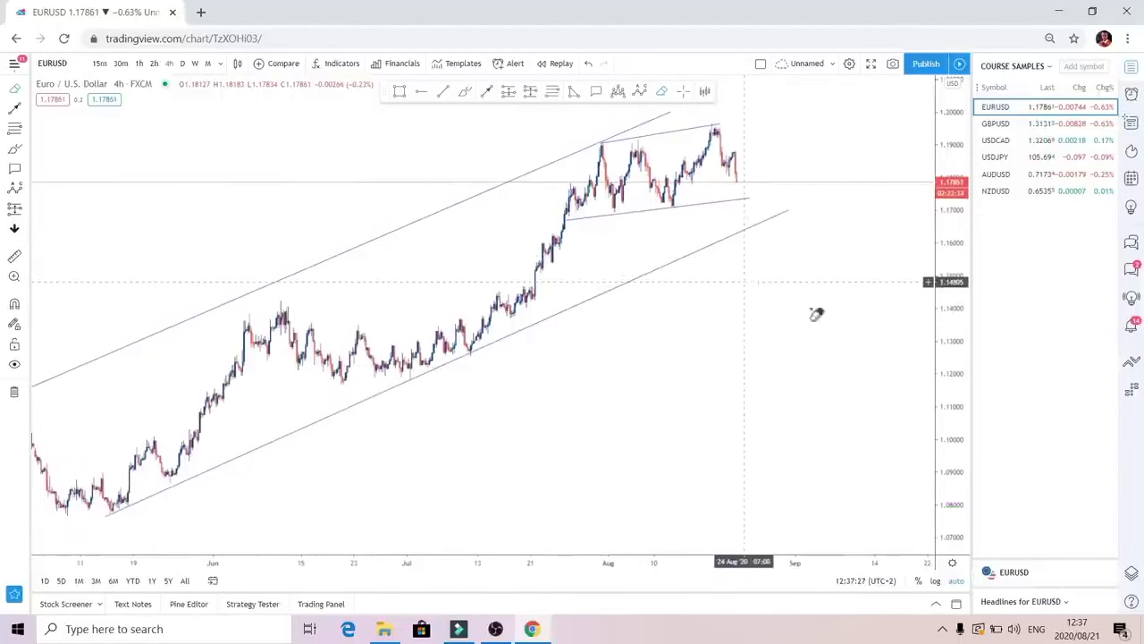
mouse_move(796, 391)
mouse_down()
mouse_move(843, 408)
mouse_move(799, 410)
mouse_up()
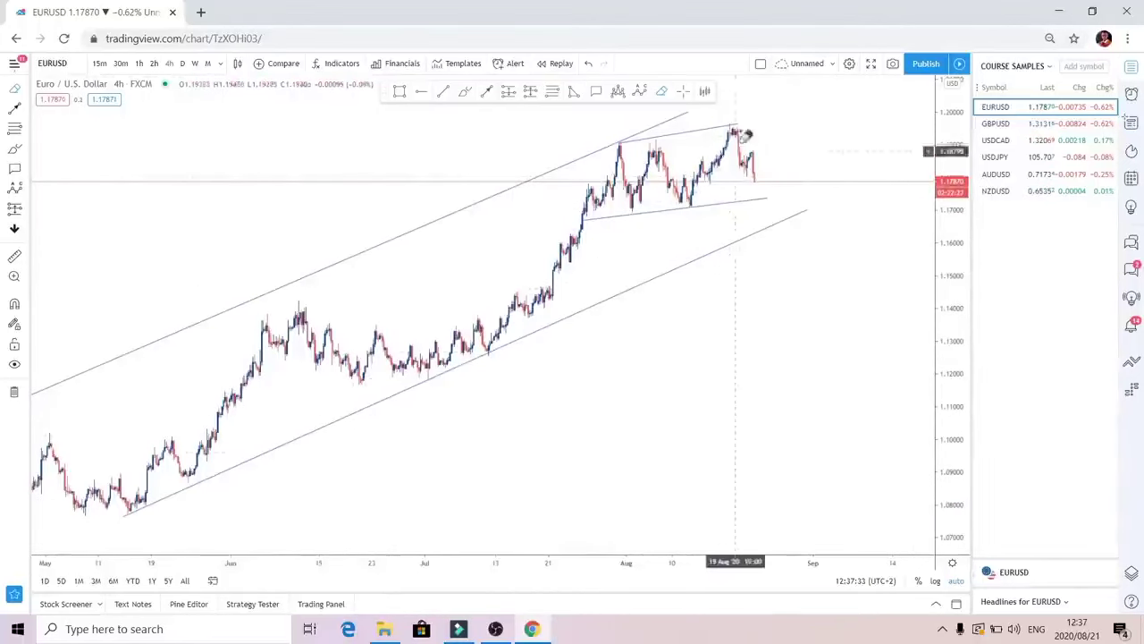
Copy the rally from the mid-May low to the late-July high as a bars pattern, and move the copy below the price
click(706, 93)
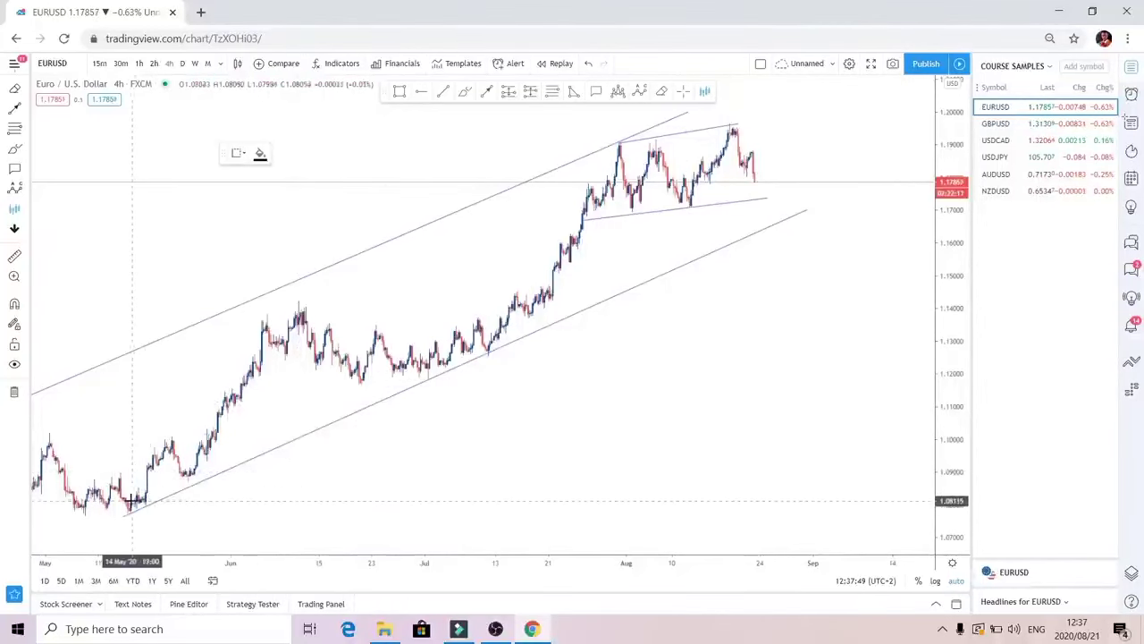
drag(129, 500, 620, 175)
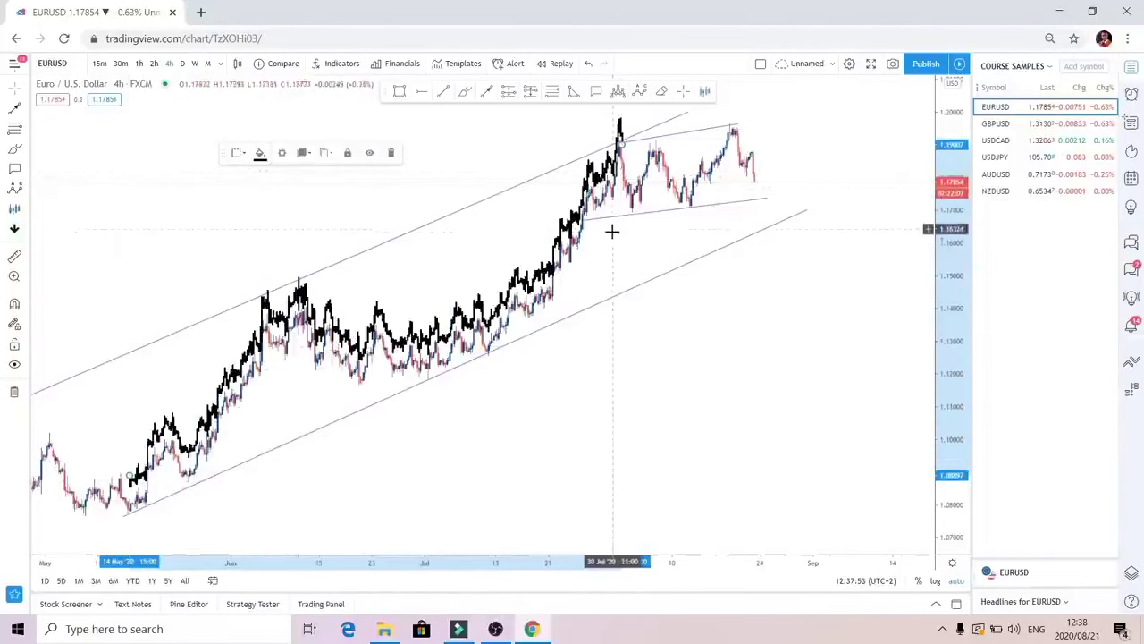
drag(511, 277, 539, 358)
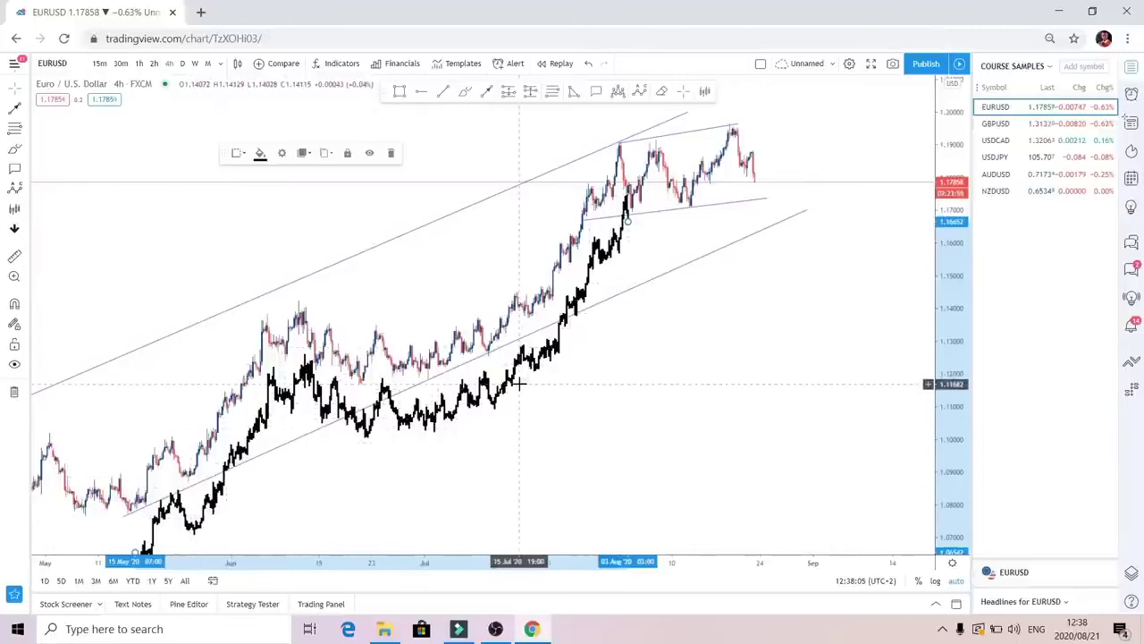
Flip the copied bars pattern into a decline and align its start with the August high near 1.1934
drag(523, 364, 345, 200)
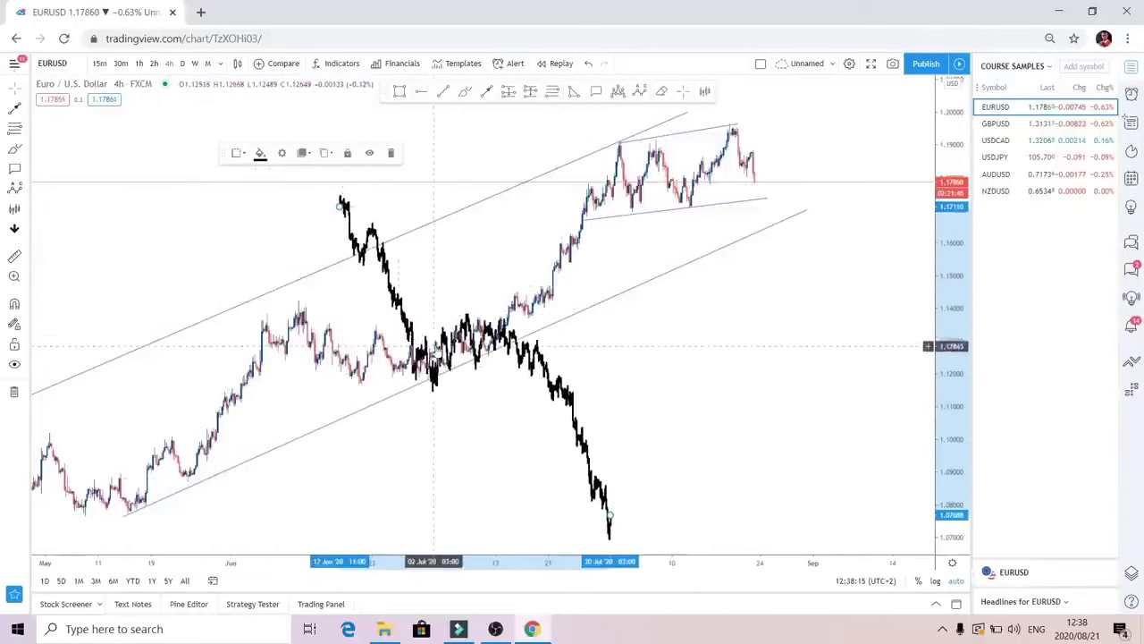
drag(447, 348, 772, 314)
drag(687, 373, 483, 381)
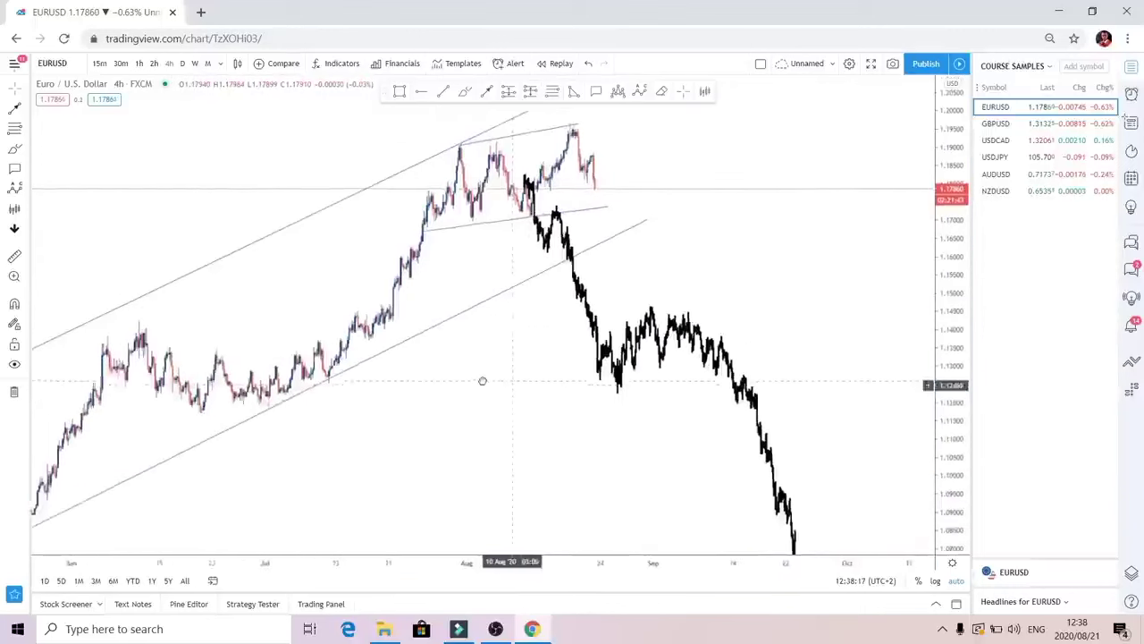
drag(610, 382, 620, 350)
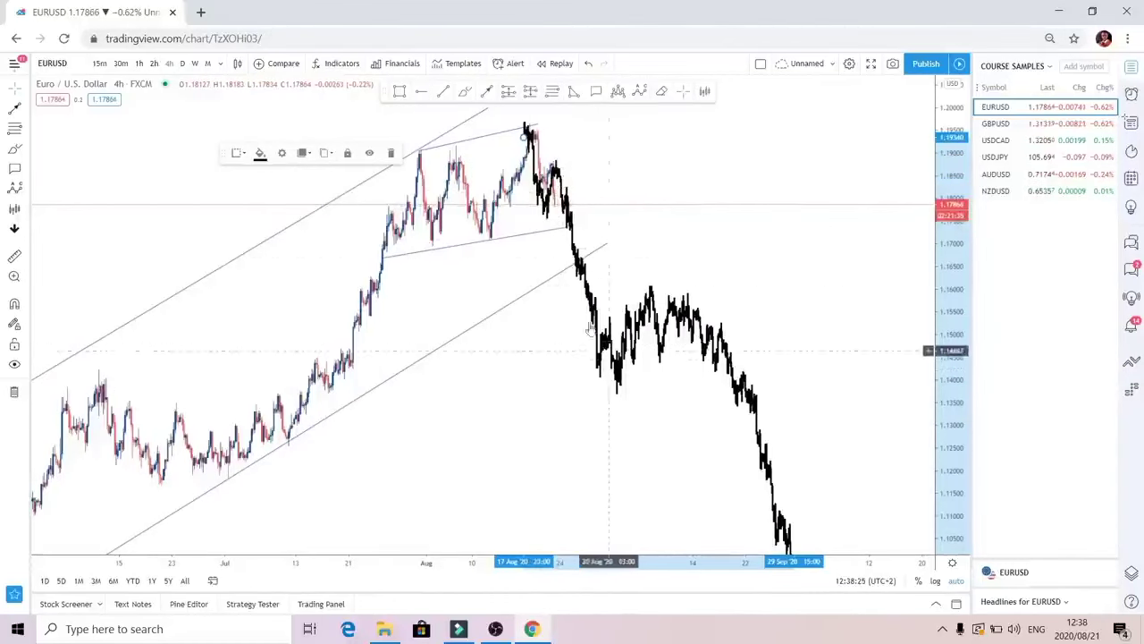
Enclose the copied pattern's rebound between two rising trend lines, the lower one running from about 1.1354 to 1.1521
drag(680, 213, 728, 218)
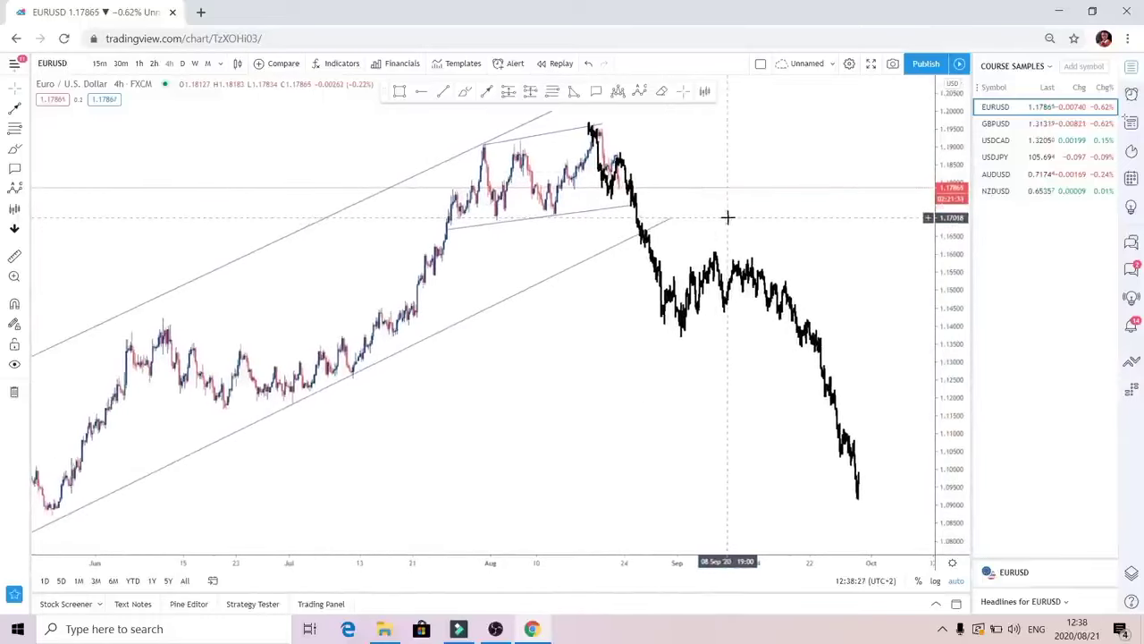
click(461, 93)
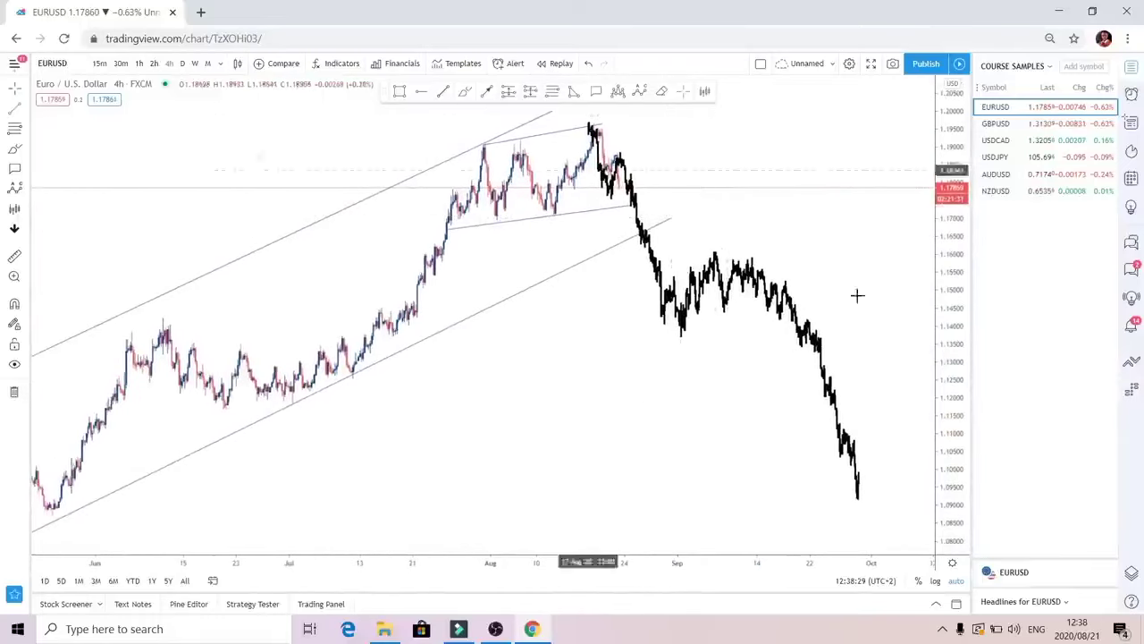
drag(673, 343, 776, 282)
click(442, 96)
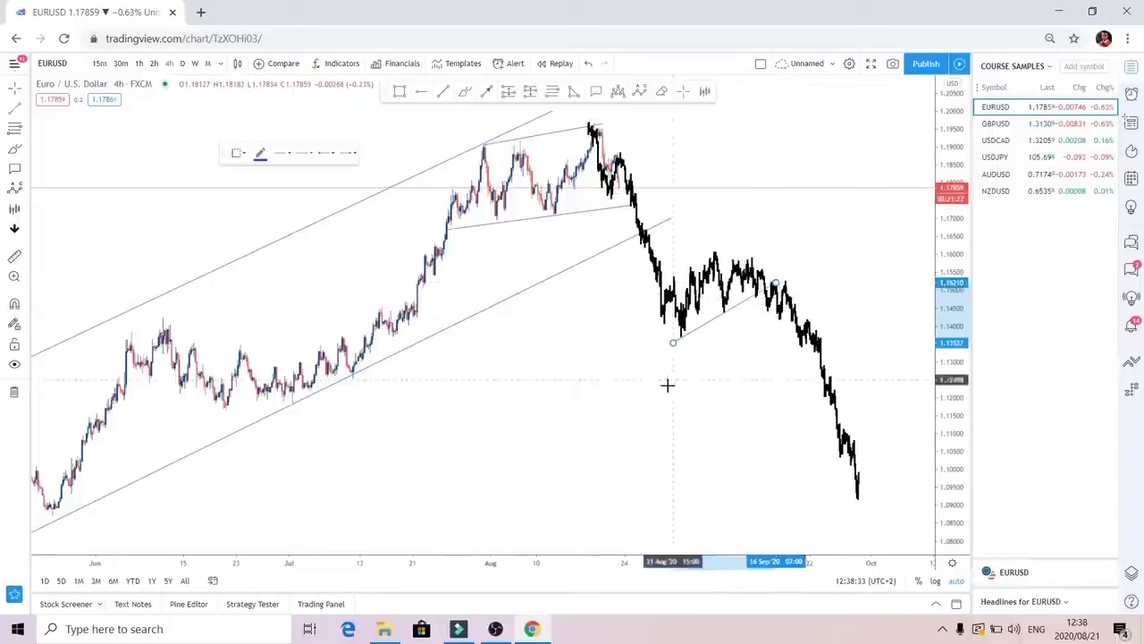
drag(667, 292, 751, 234)
Place a short position with entry at about 1.1438 and stop at about 1.1648, and widen it to the copied pattern's end
drag(835, 259, 777, 280)
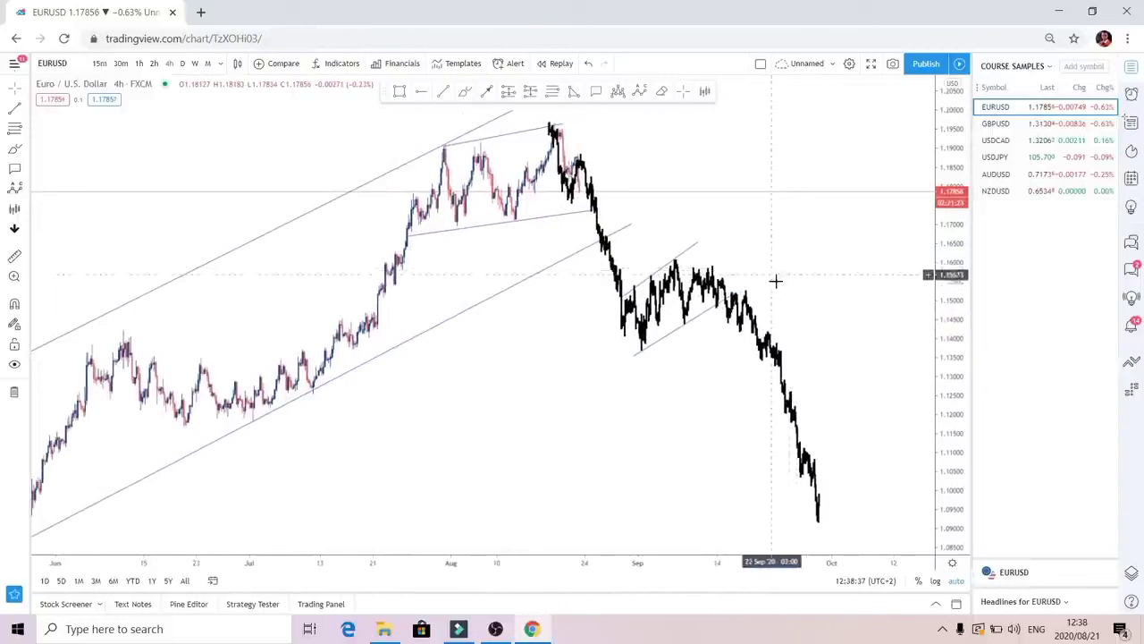
click(575, 95)
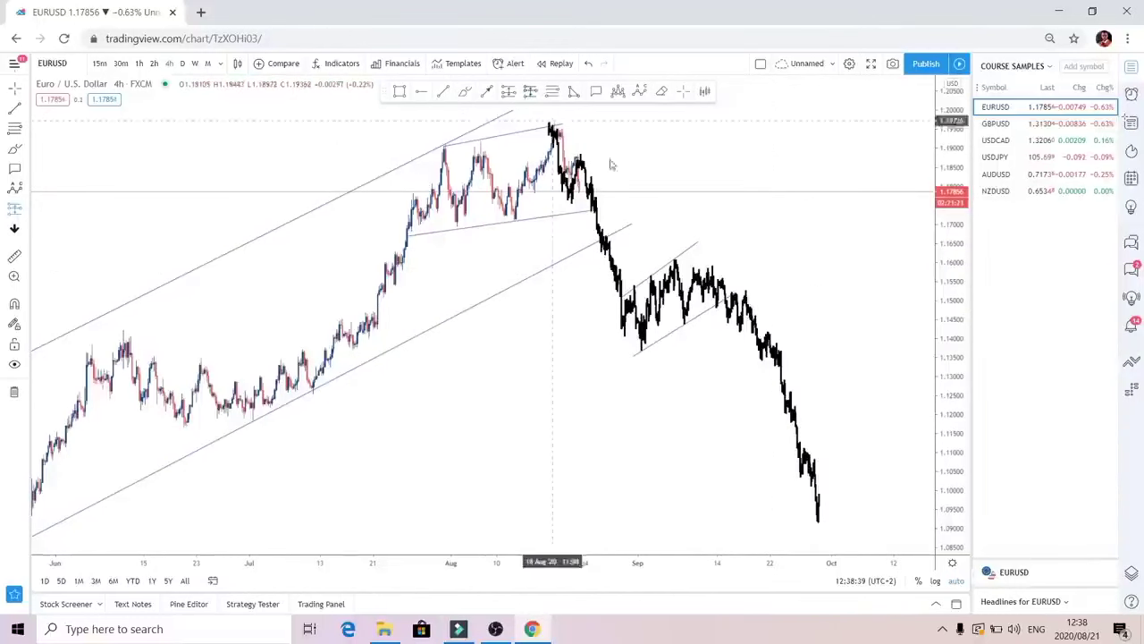
click(706, 323)
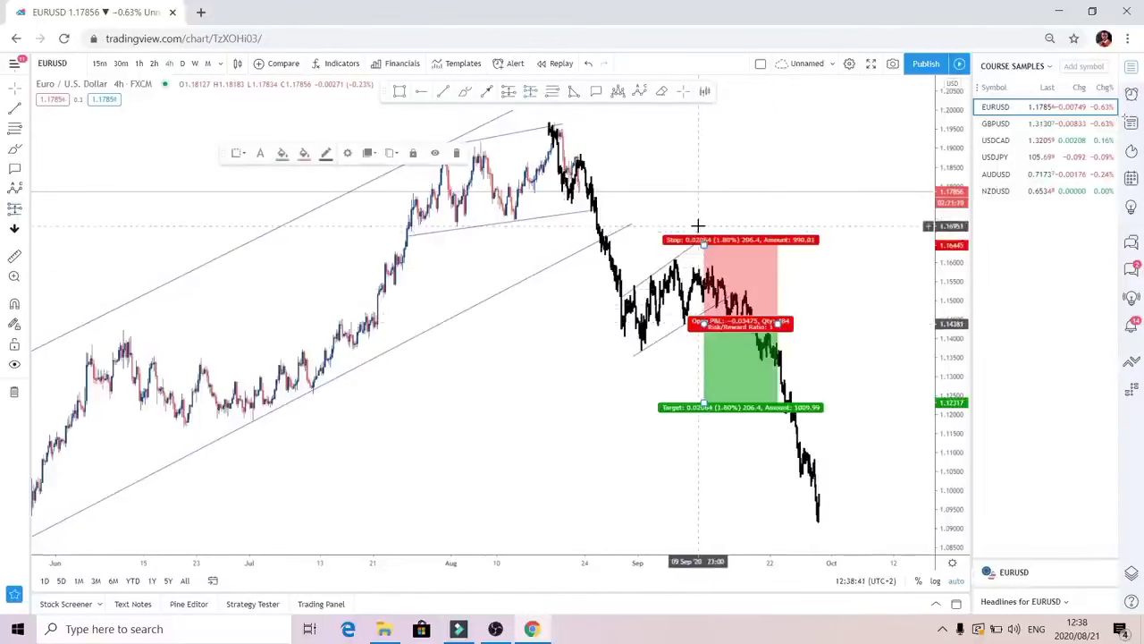
drag(706, 245, 706, 238)
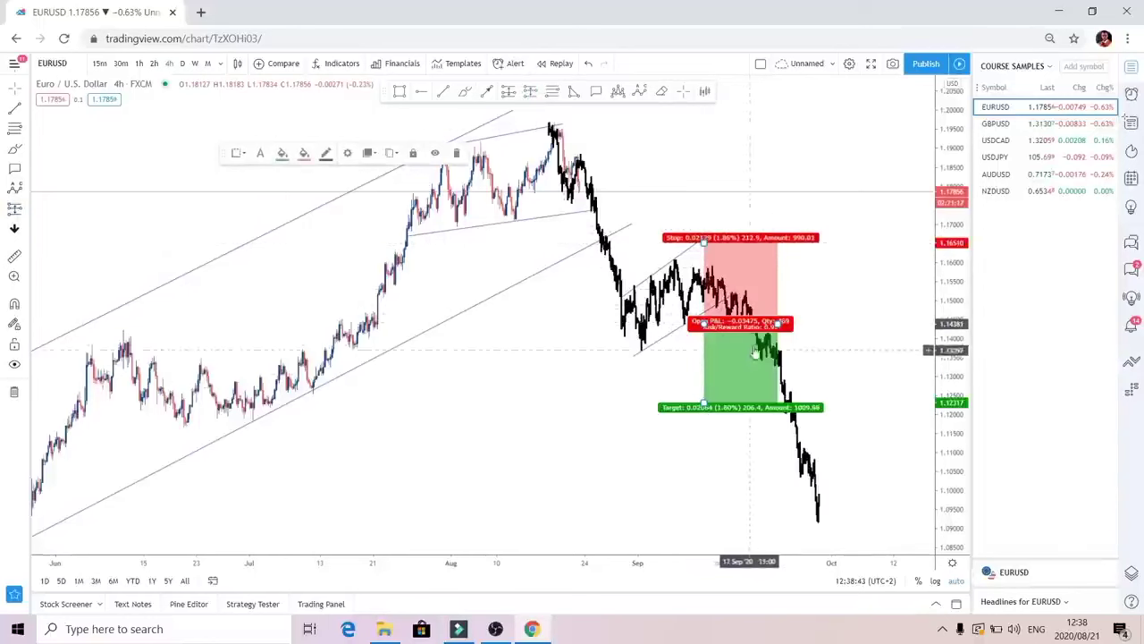
drag(776, 324, 822, 323)
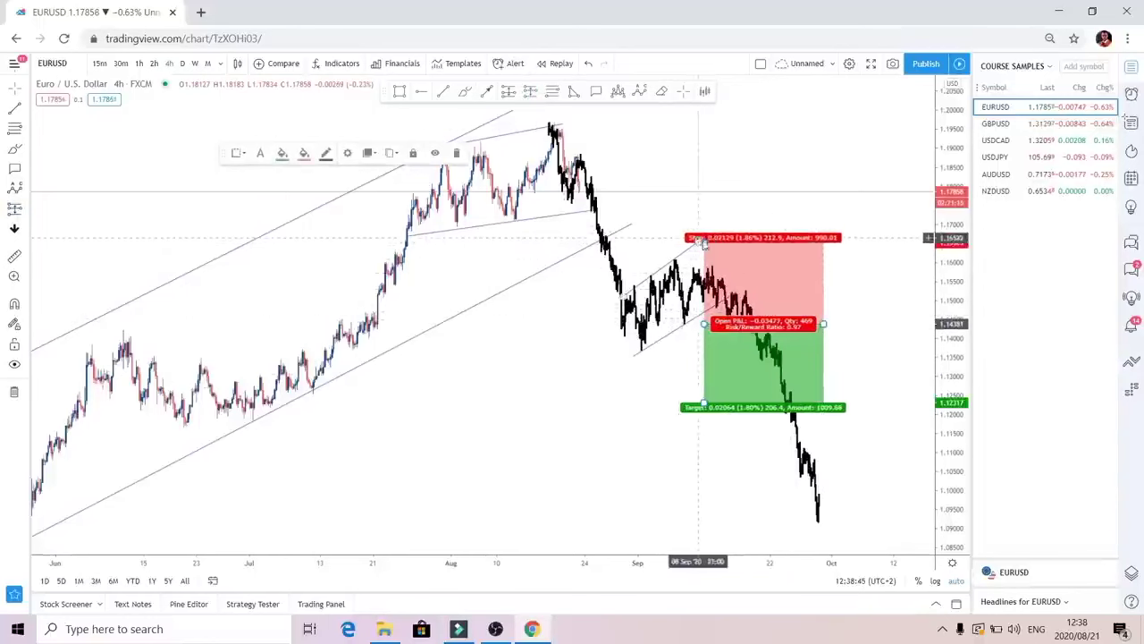
drag(704, 239, 704, 241)
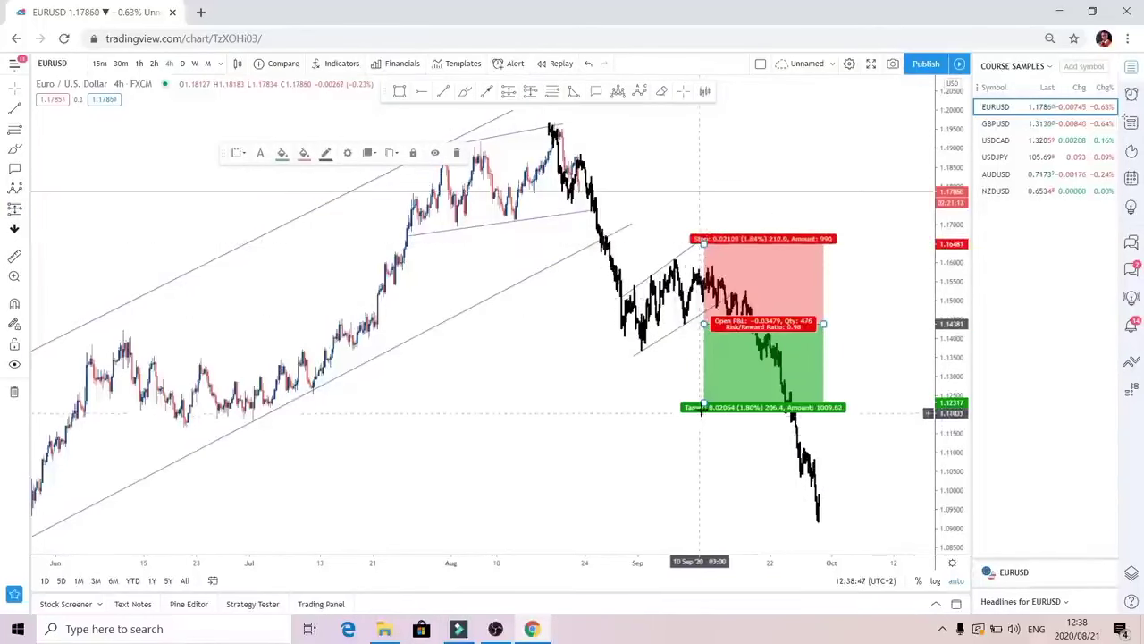
Extend the short position's target down to about 1.0786, below the copied pattern's low
drag(704, 406, 708, 523)
scroll(567, 358, down, 2)
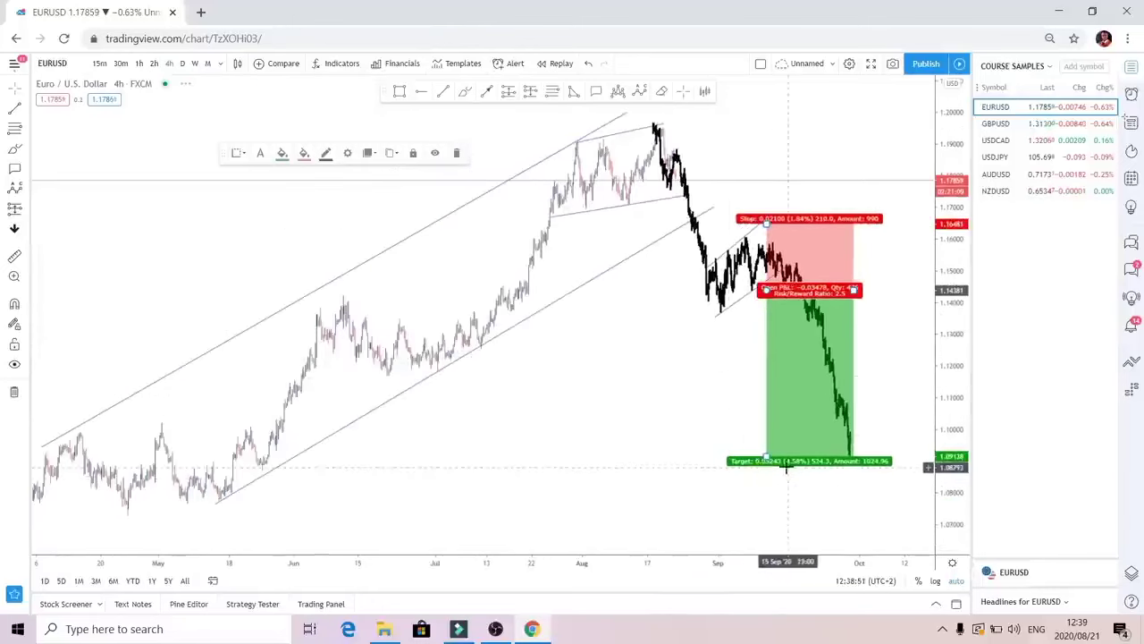
drag(765, 459, 764, 499)
scroll(694, 451, up, 1)
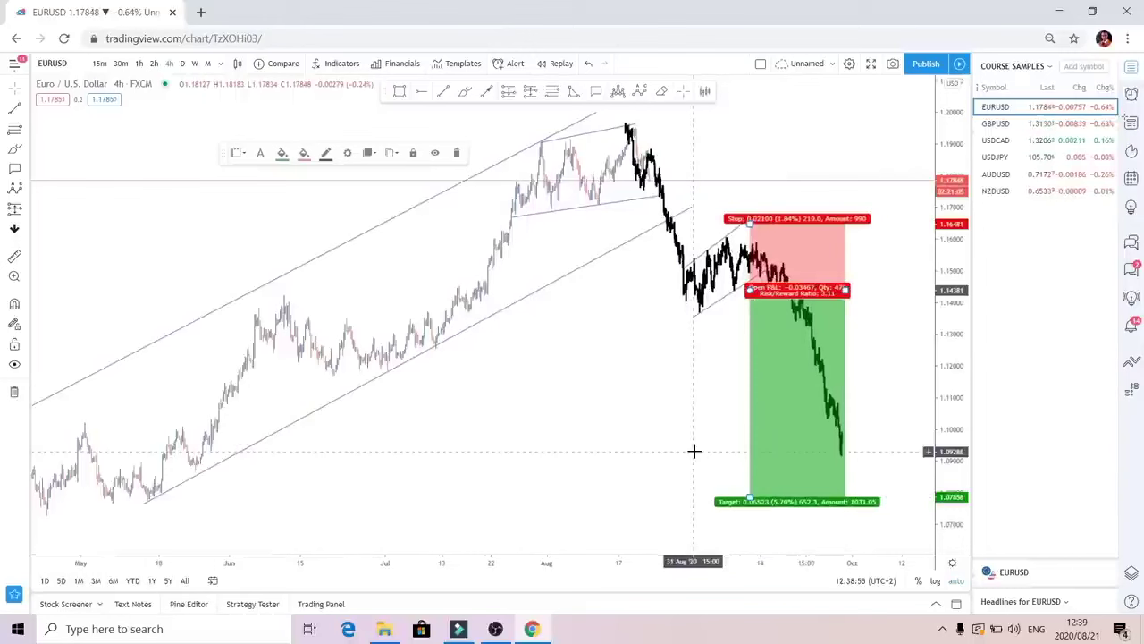
scroll(694, 451, up, 2)
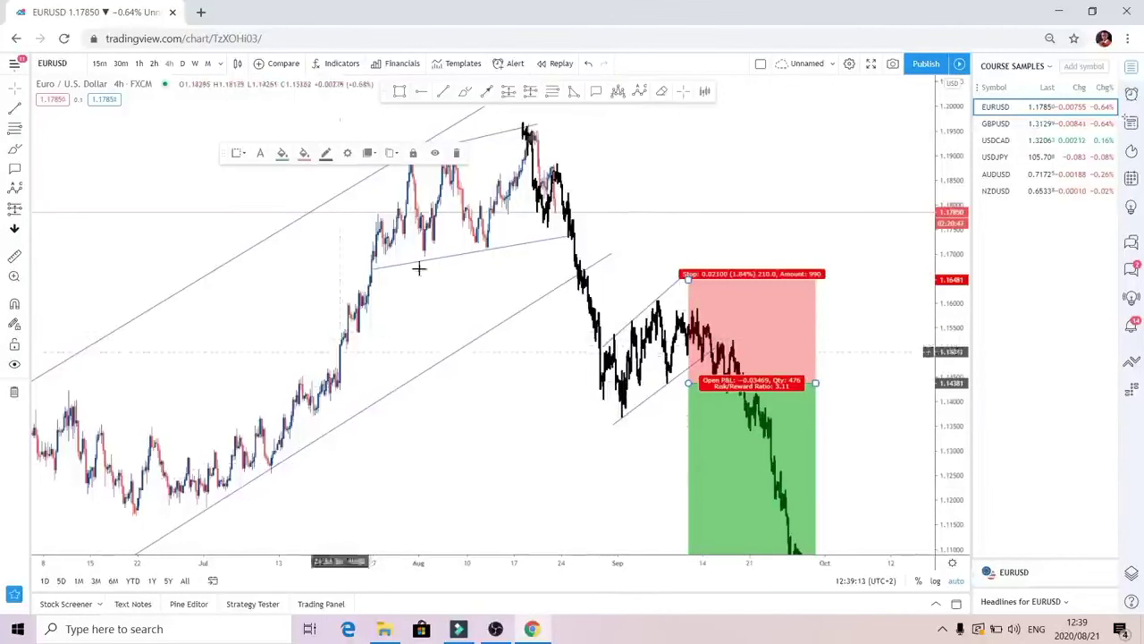
Bring up the GBPUSD chart on the daily timeframe with more of the price history in view
click(1021, 124)
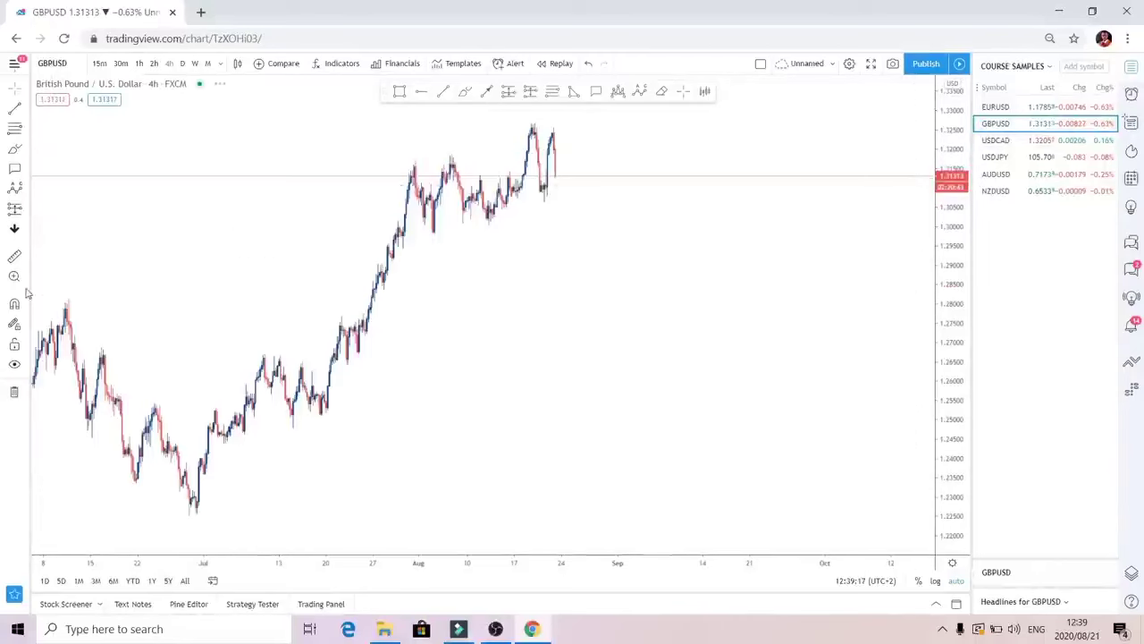
drag(397, 347, 615, 313)
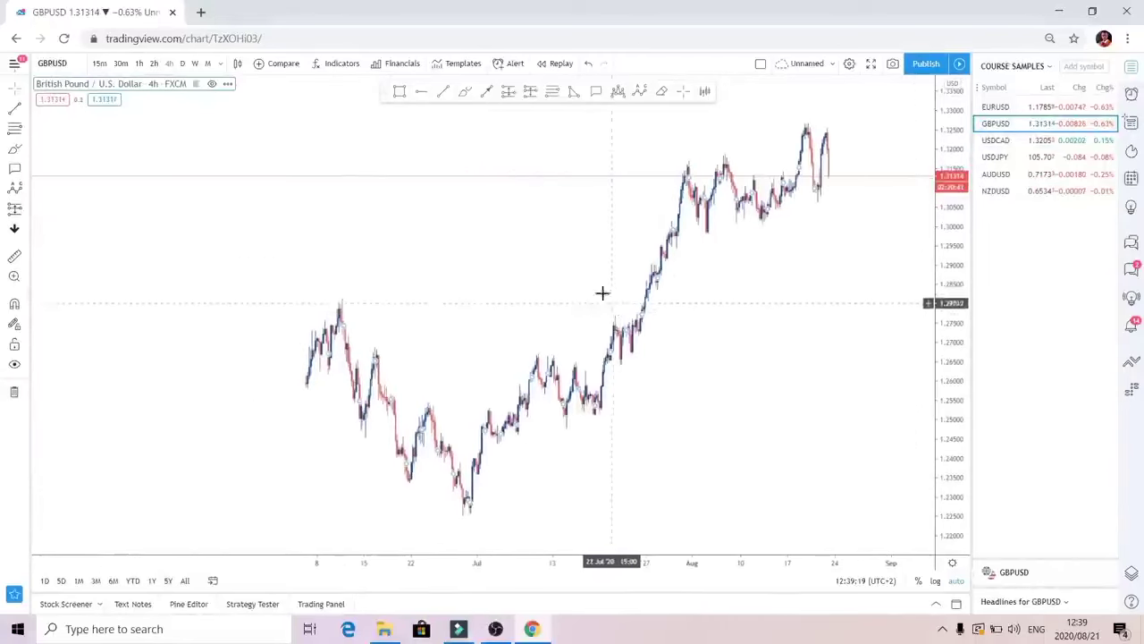
click(182, 63)
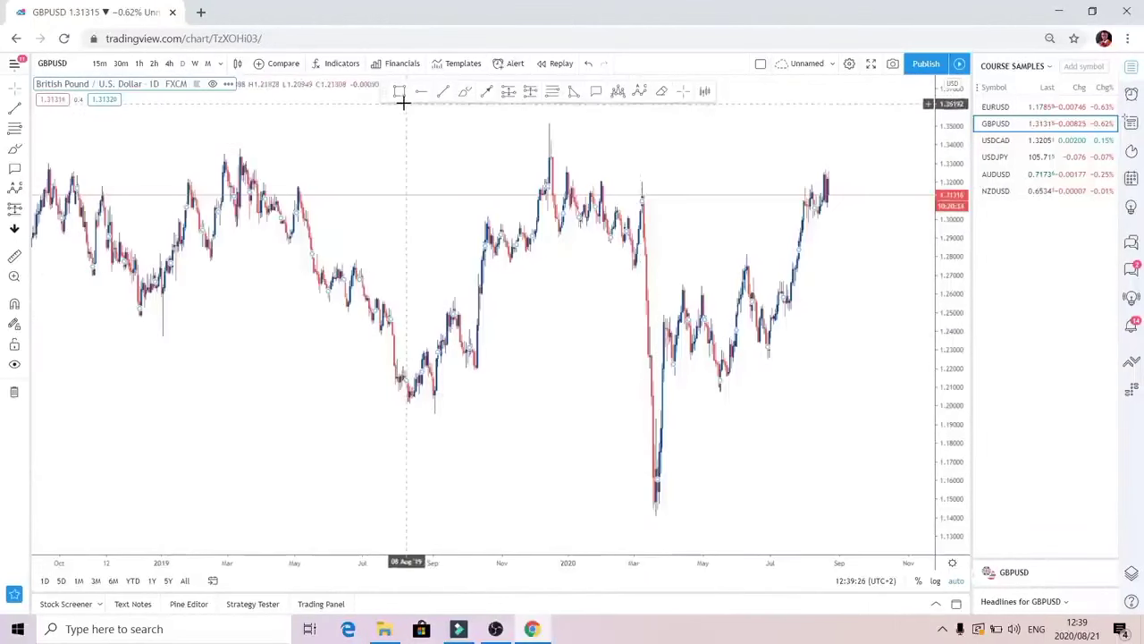
Place horizontal rays at about 1.3359 from the early-2019 high and at about 1.2013 under the August 2019 low
click(425, 97)
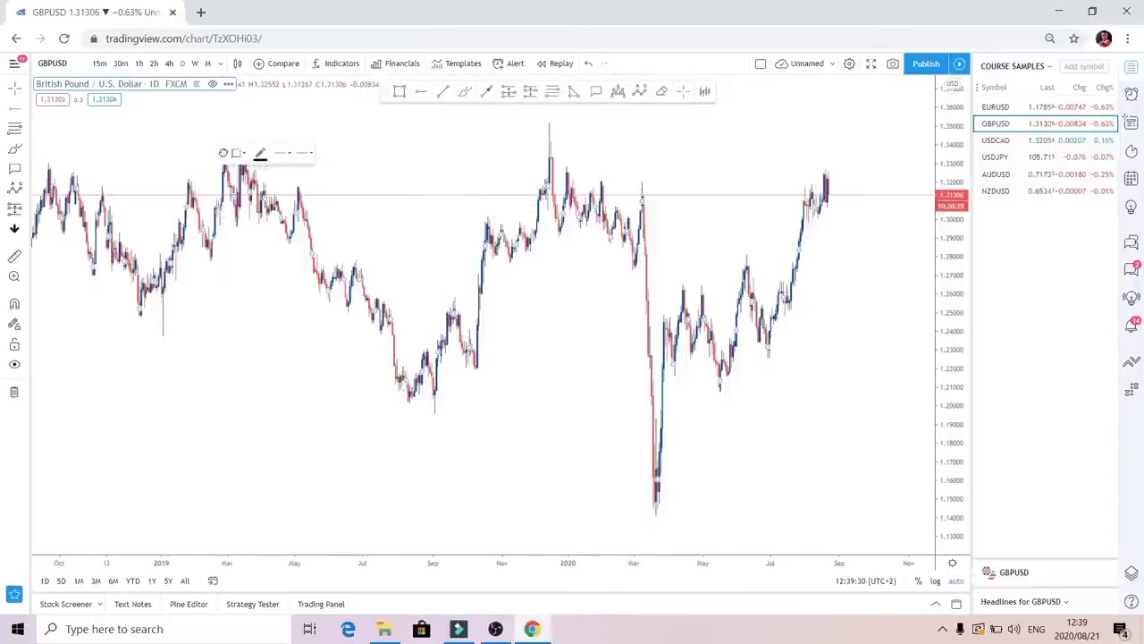
click(220, 152)
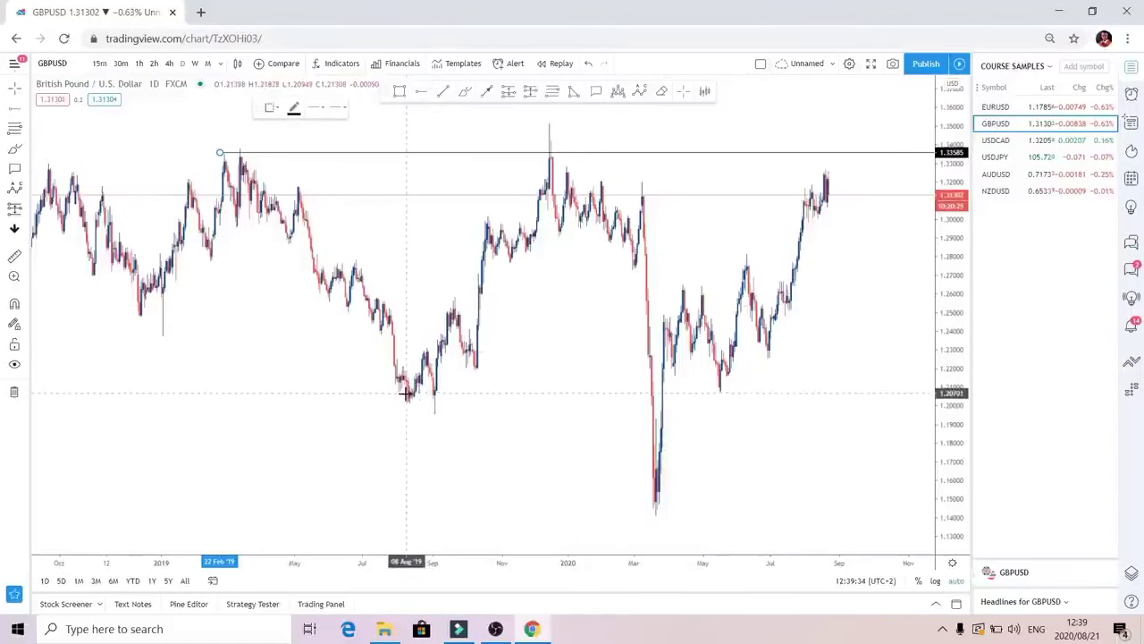
drag(405, 404, 224, 400)
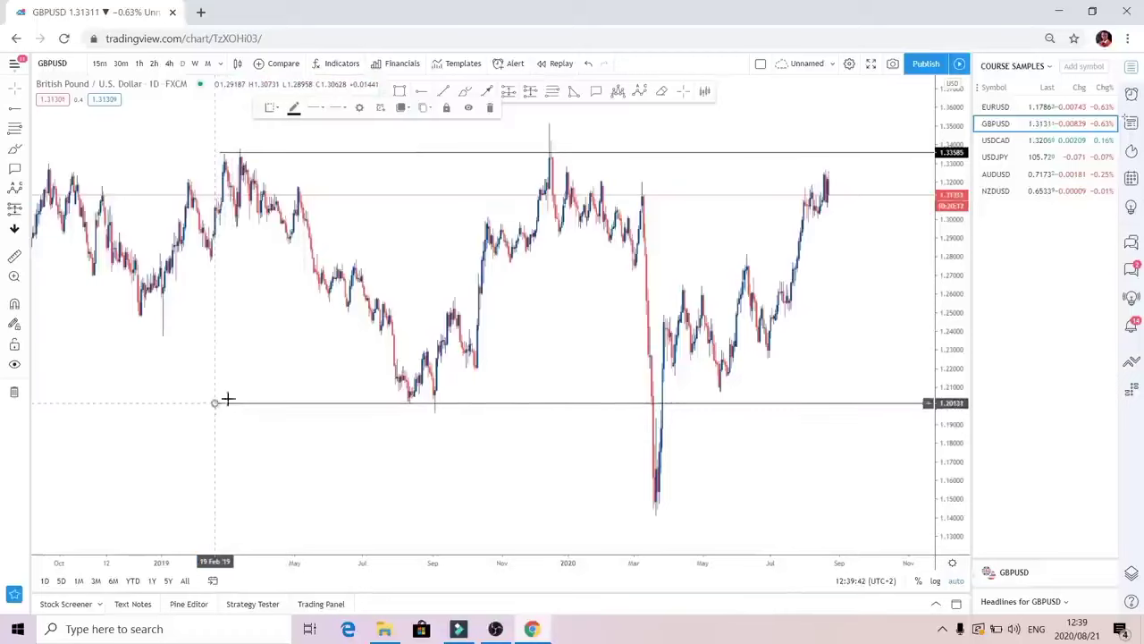
drag(268, 465, 277, 465)
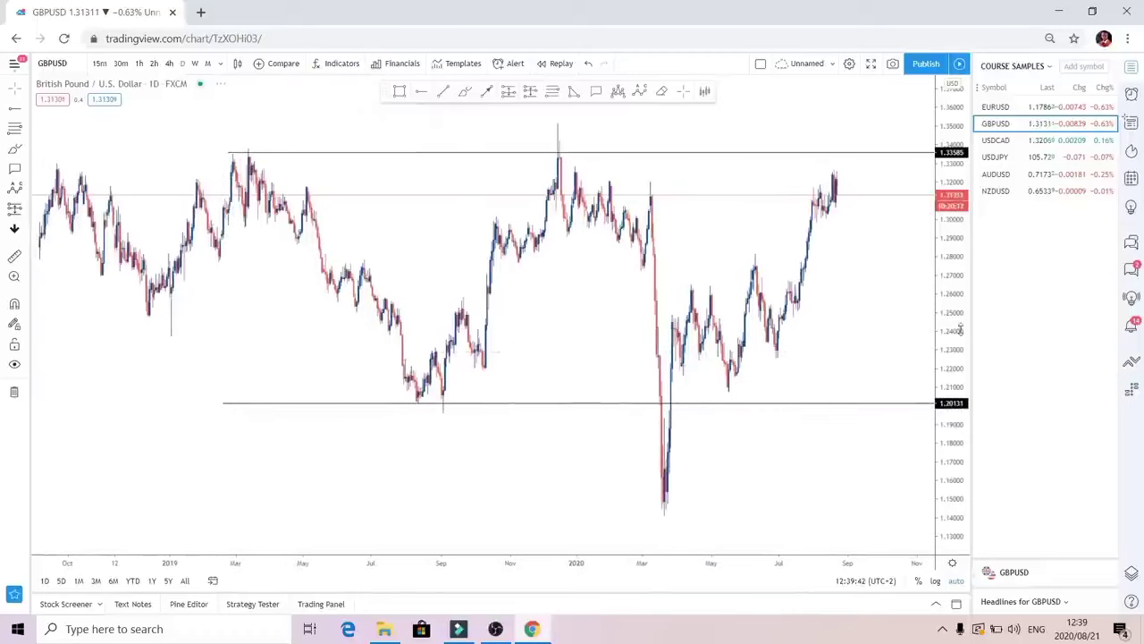
On the 4-hour timeframe, draw a rising trend line beneath the July lows, from about 1.224 to 1.302
click(169, 63)
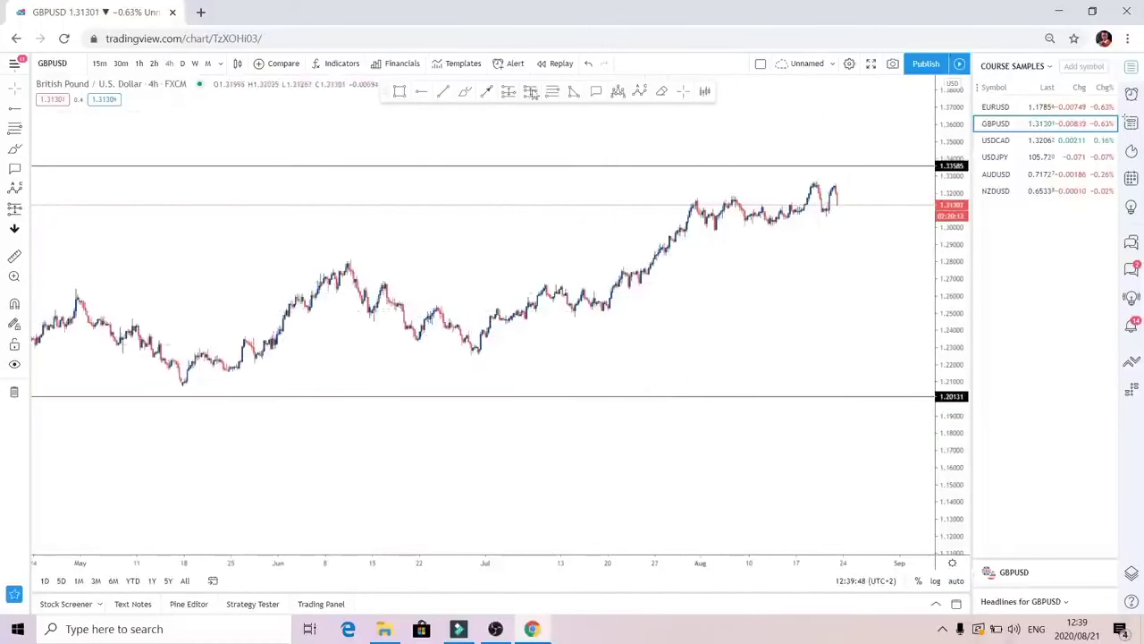
click(444, 93)
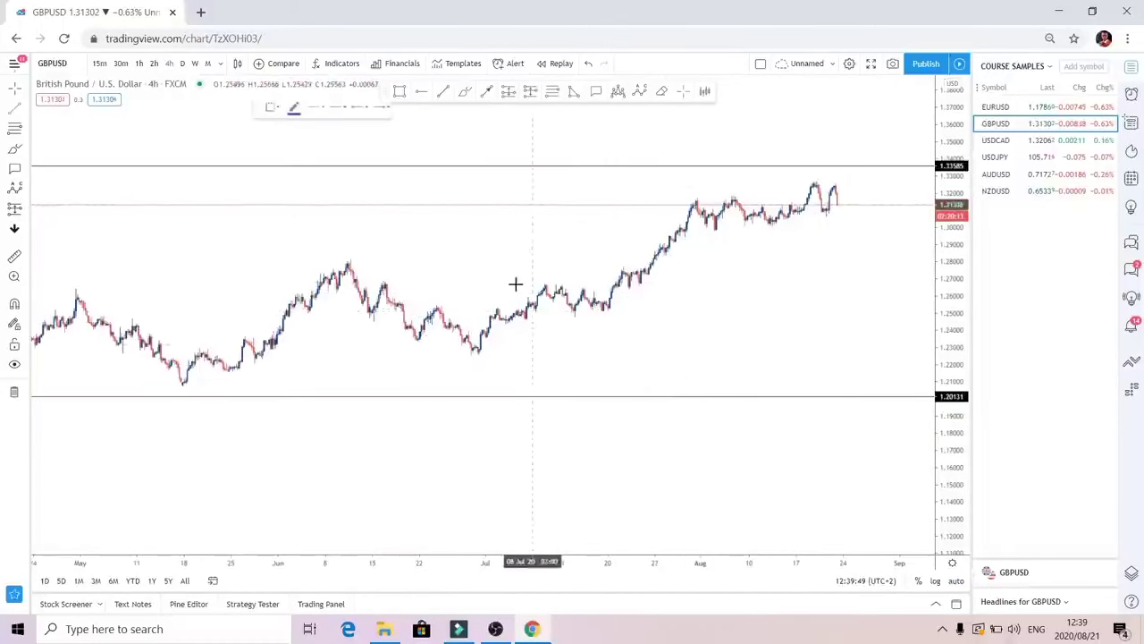
click(475, 358)
click(849, 223)
click(549, 286)
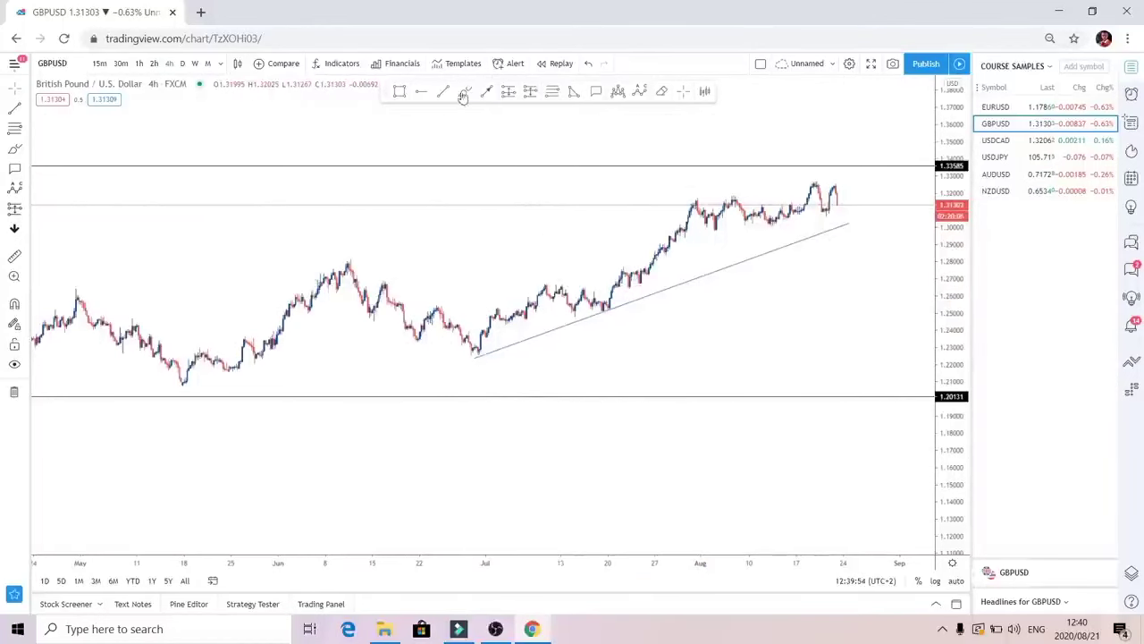
Draw the channel's upper trend line from the late-June high near 1.2544 along the late-July high, extended to about 1.343
click(696, 202)
click(430, 306)
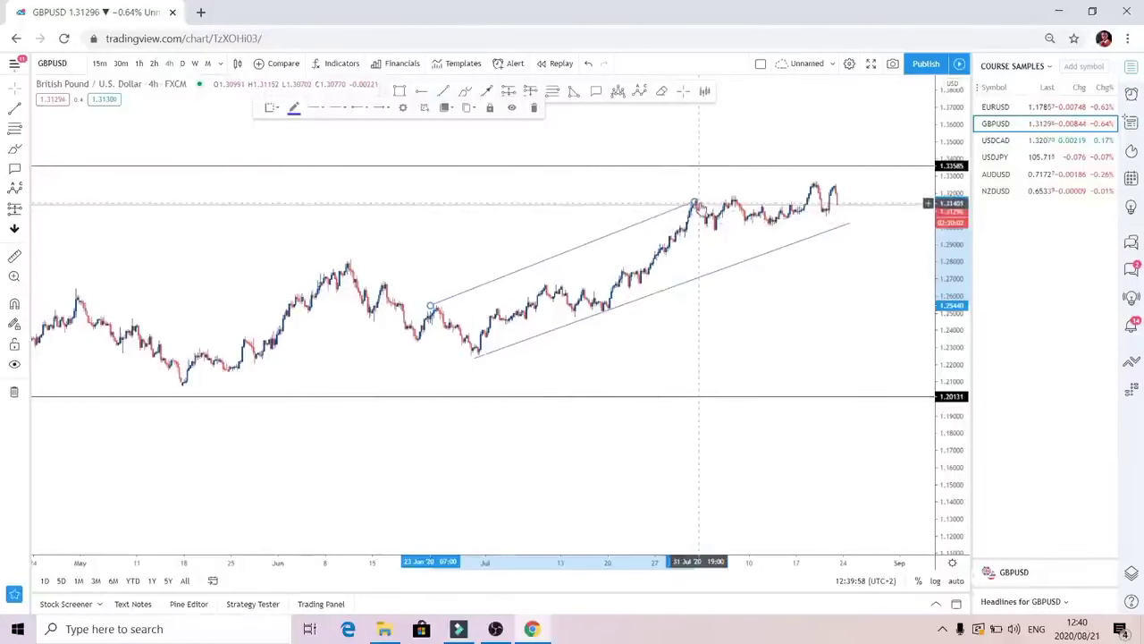
drag(695, 203, 824, 149)
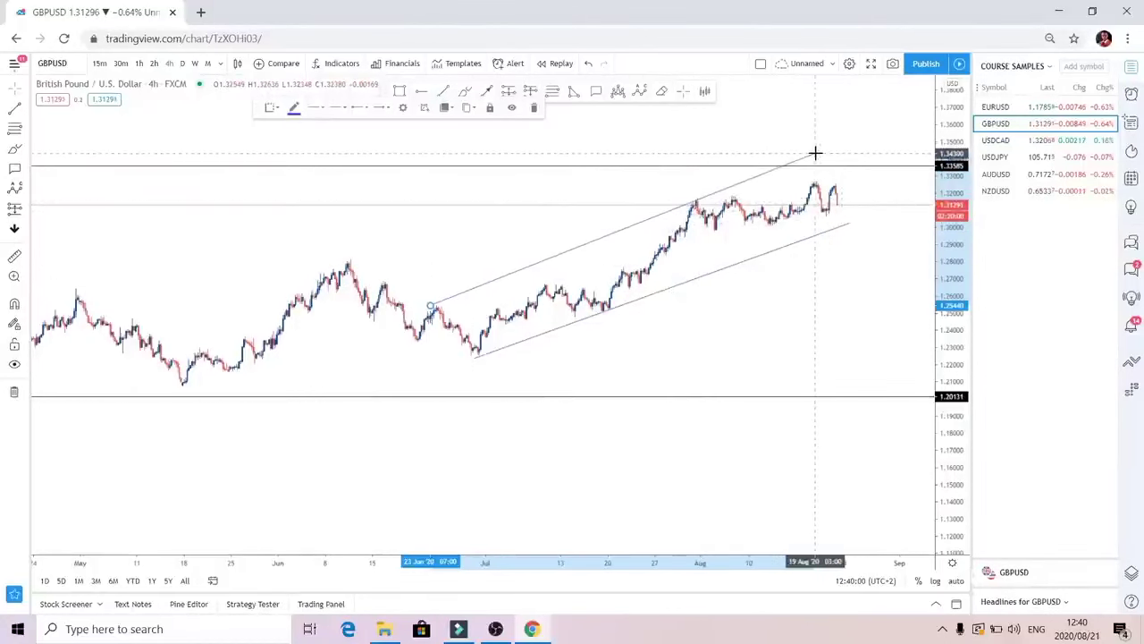
click(563, 171)
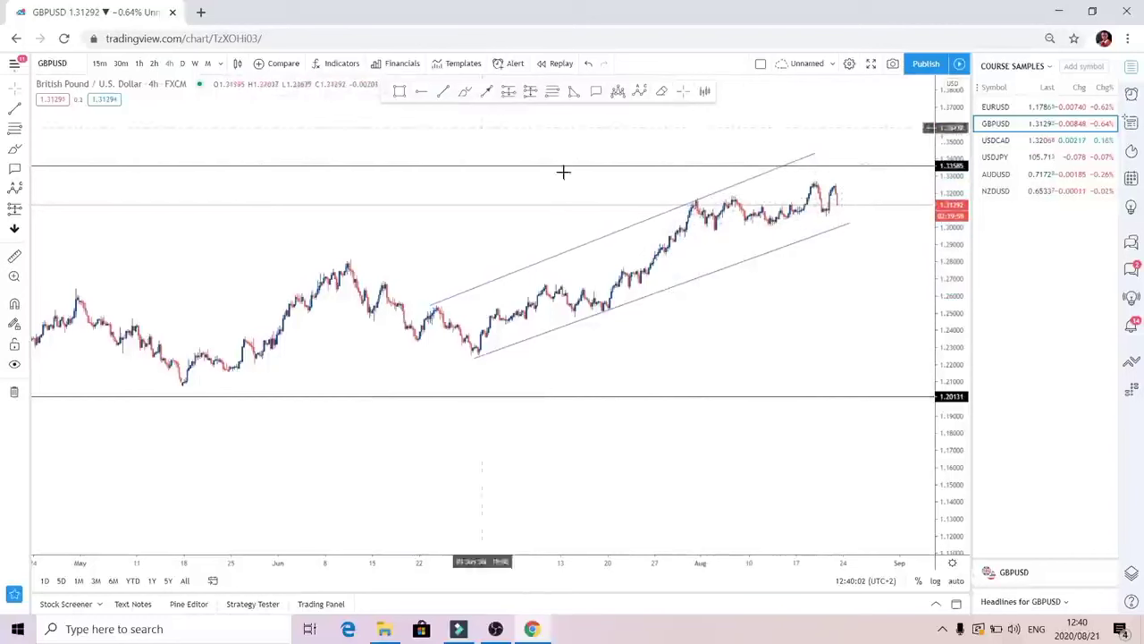
Enclose the August range in a smaller rising channel, upper line about 1.3127 to 1.3290, lower line about 1.2922 to 1.3085
click(441, 95)
click(694, 204)
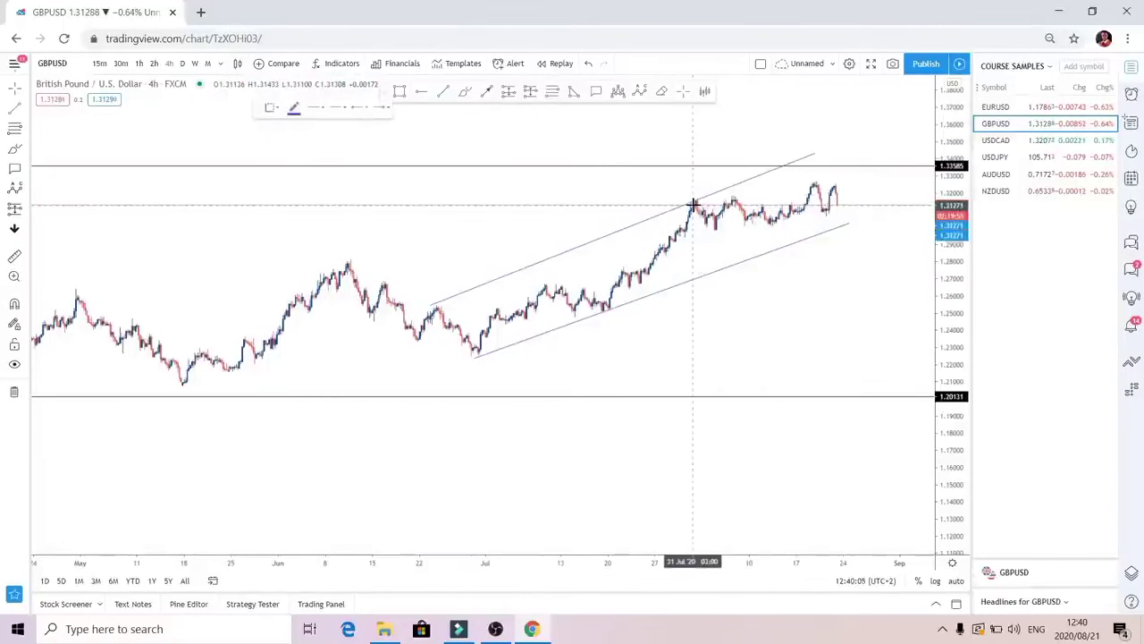
click(842, 177)
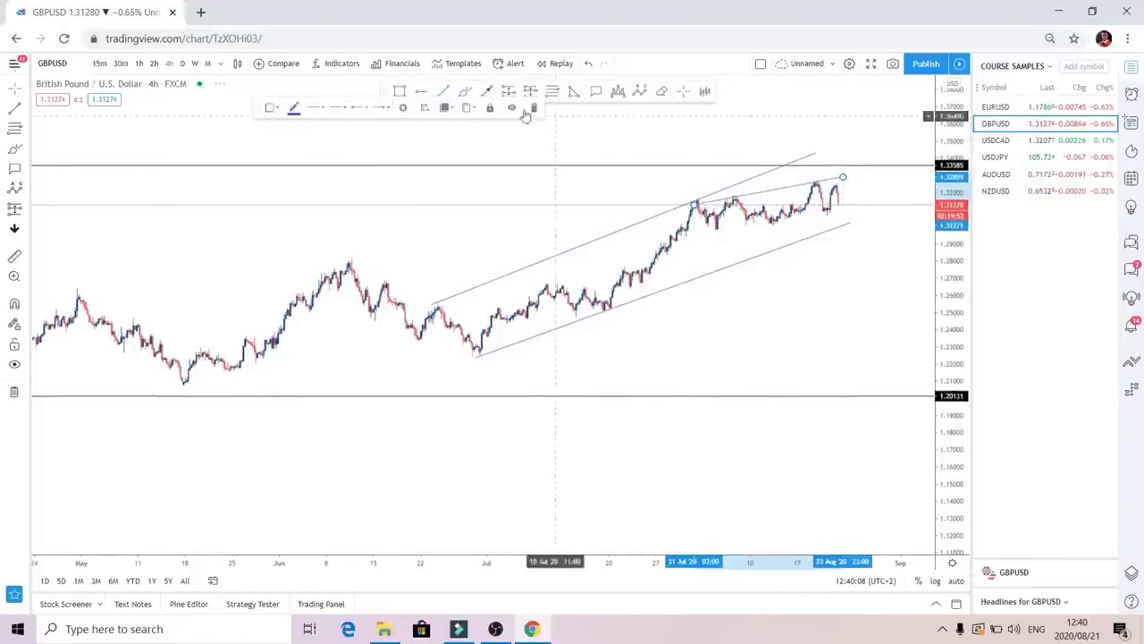
drag(842, 177, 845, 214)
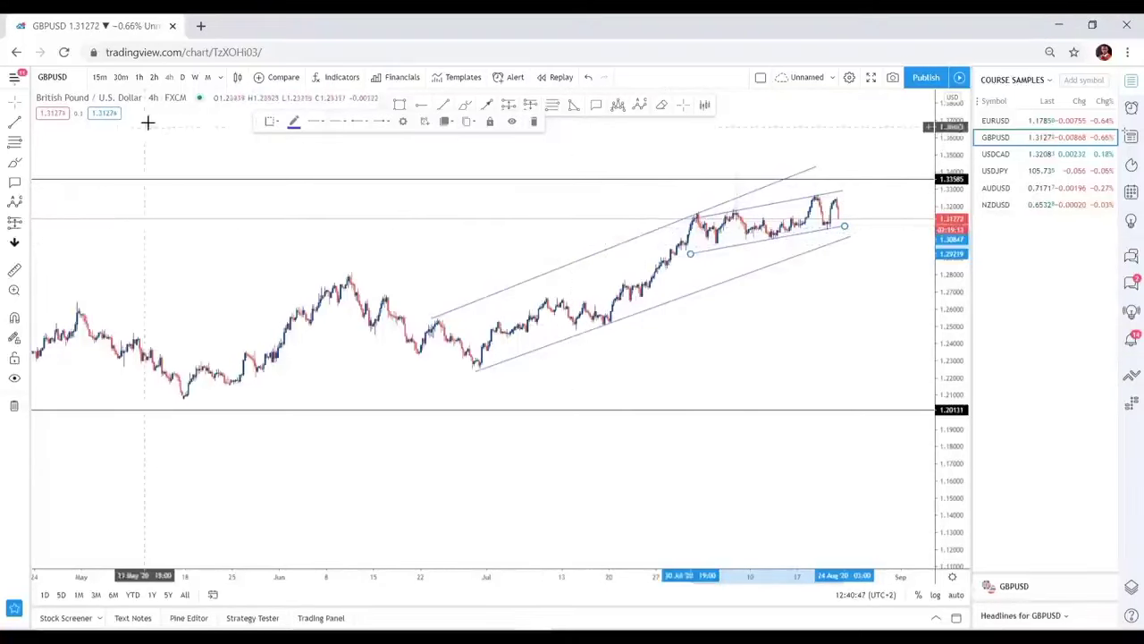
Switch to the 1-hour timeframe and raise the start of the smaller channel's upper line to about 1.3145
click(138, 77)
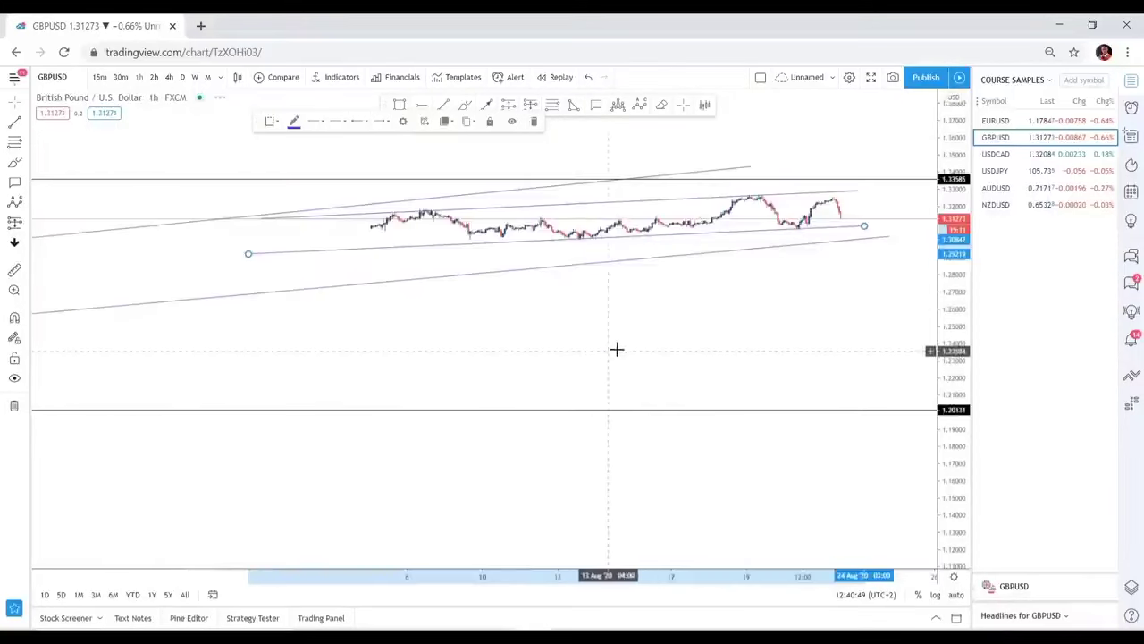
drag(946, 284, 950, 252)
right_click(711, 300)
click(766, 311)
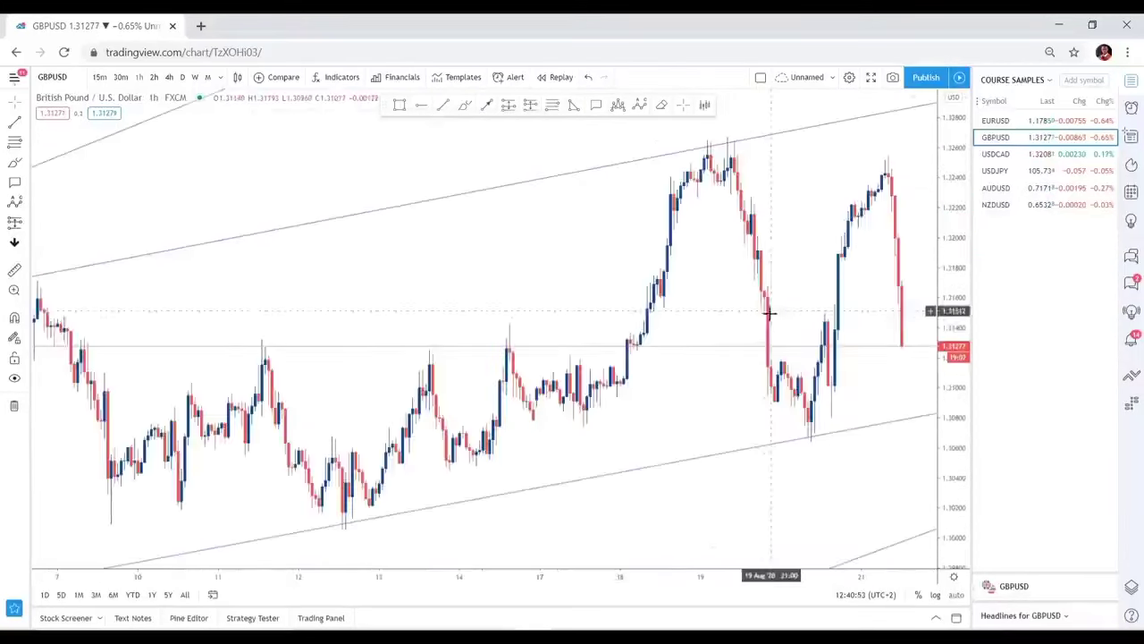
scroll(819, 358, down, 3)
drag(823, 417, 603, 447)
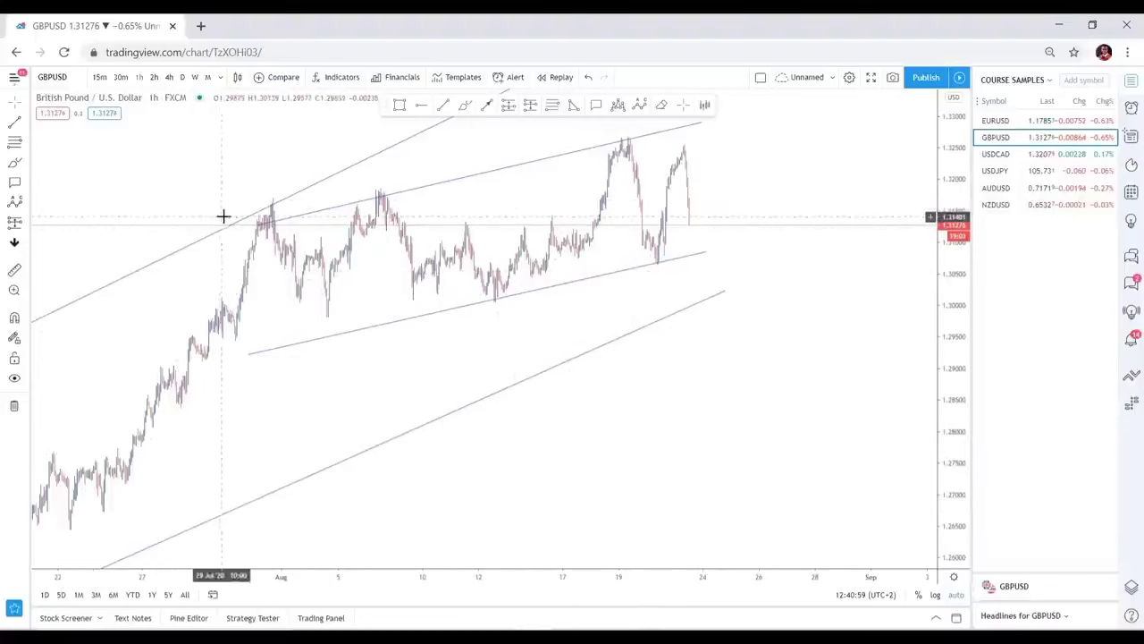
drag(261, 223, 255, 213)
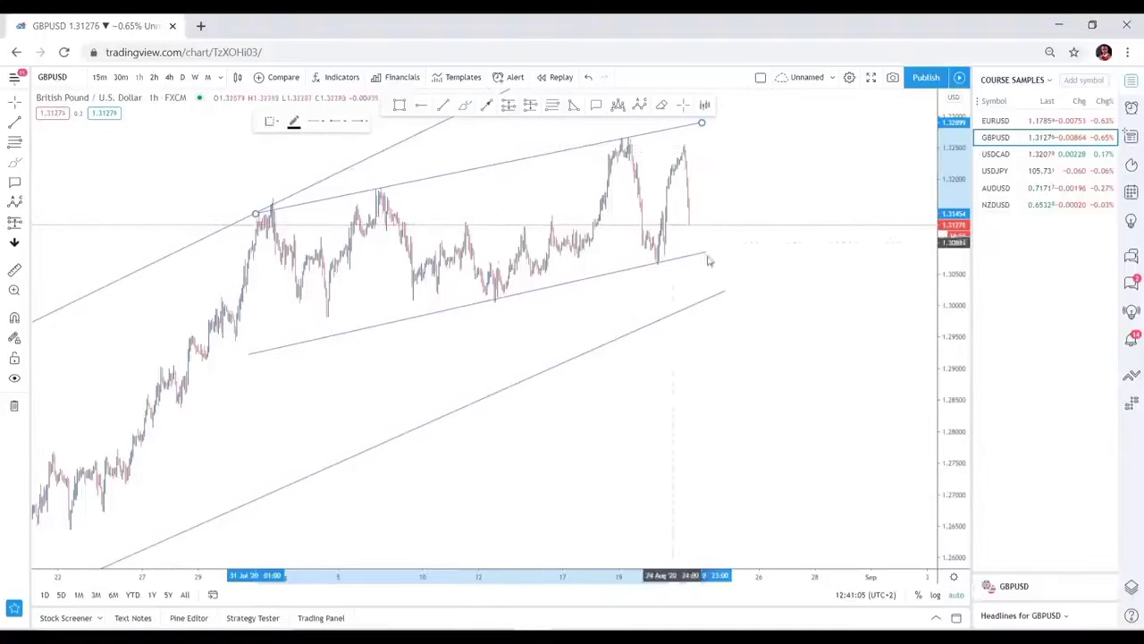
Sketch a drop into a zigzag flag between two rising lines, and project its decline with a brush stroke and an arrow to about 1.2658
mouse_move(689, 228)
mouse_down()
mouse_move(702, 345)
mouse_move(727, 352)
mouse_move(777, 337)
mouse_move(775, 295)
mouse_up()
drag(699, 315, 779, 293)
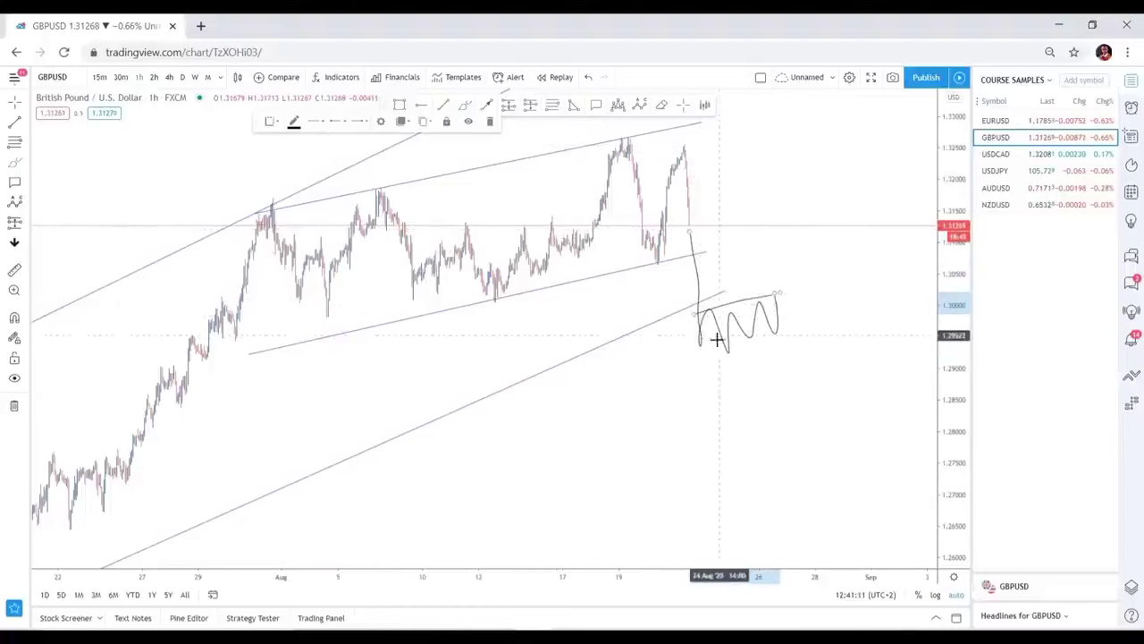
drag(719, 363, 841, 337)
drag(779, 296, 828, 533)
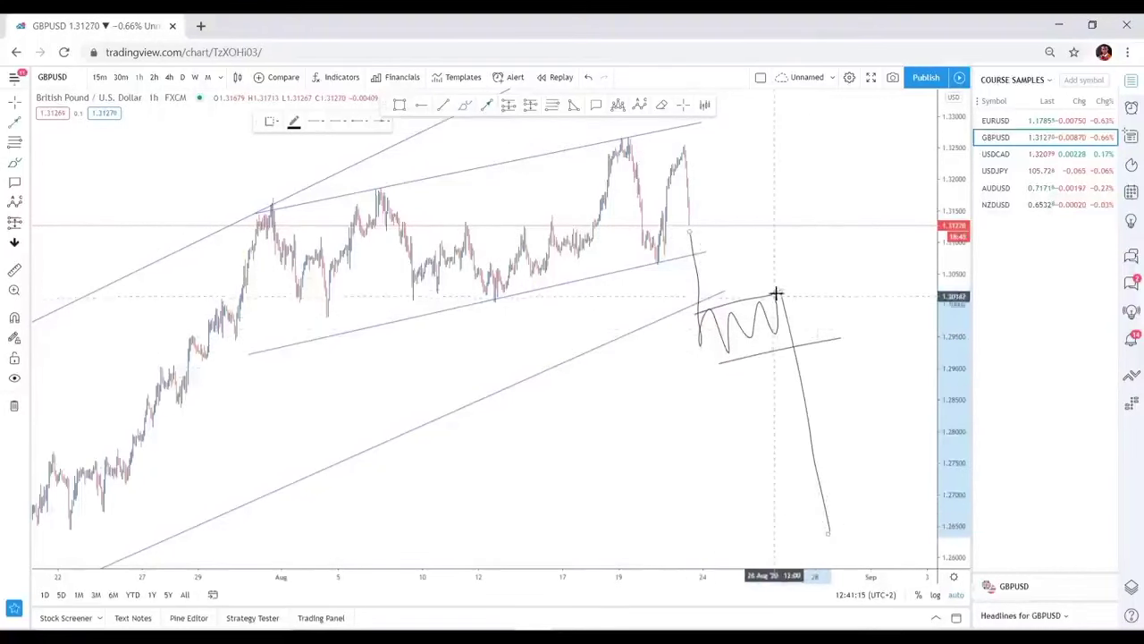
drag(777, 296, 843, 520)
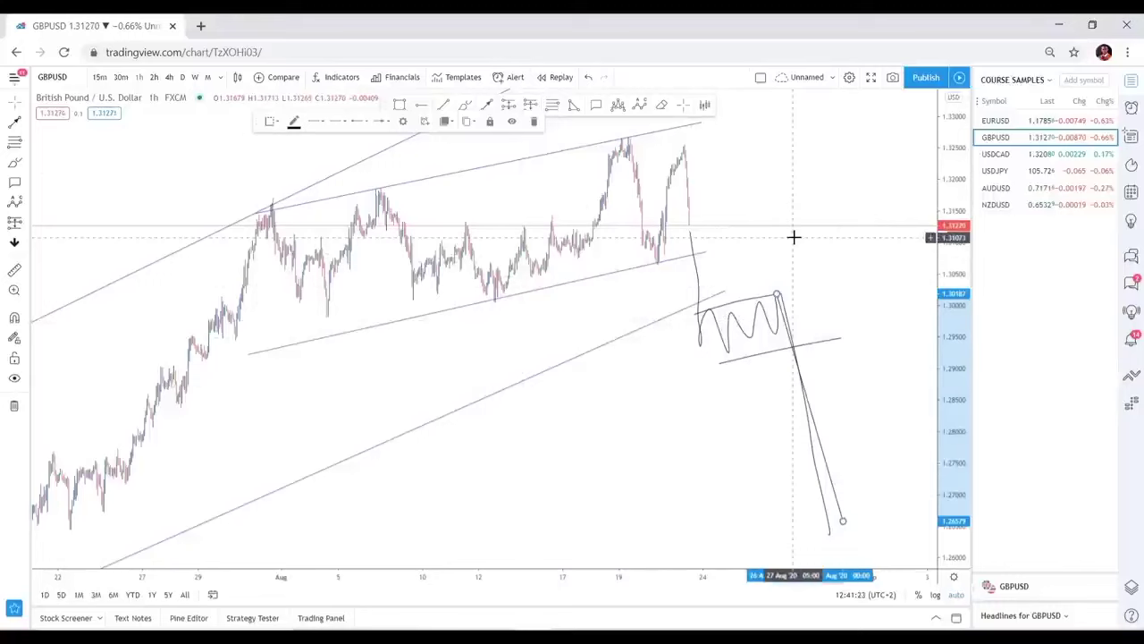
Place a short position with entry at about 1.2919 and stop at about 1.3044, and delete the freehand decline stroke beside the arrow
click(528, 105)
click(785, 355)
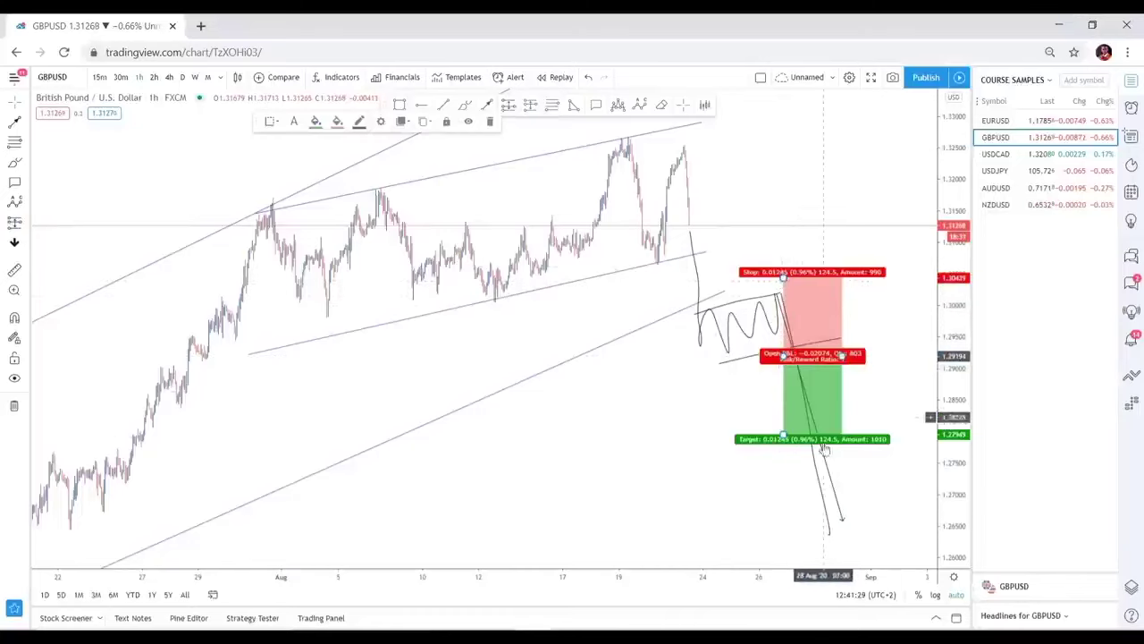
click(819, 487)
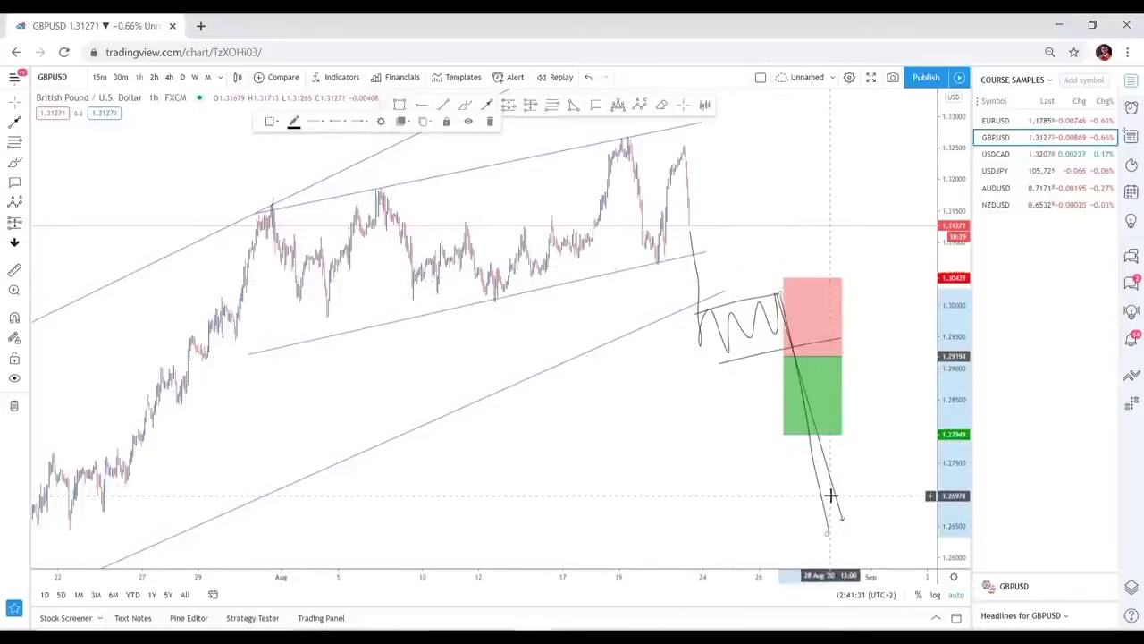
key(Delete)
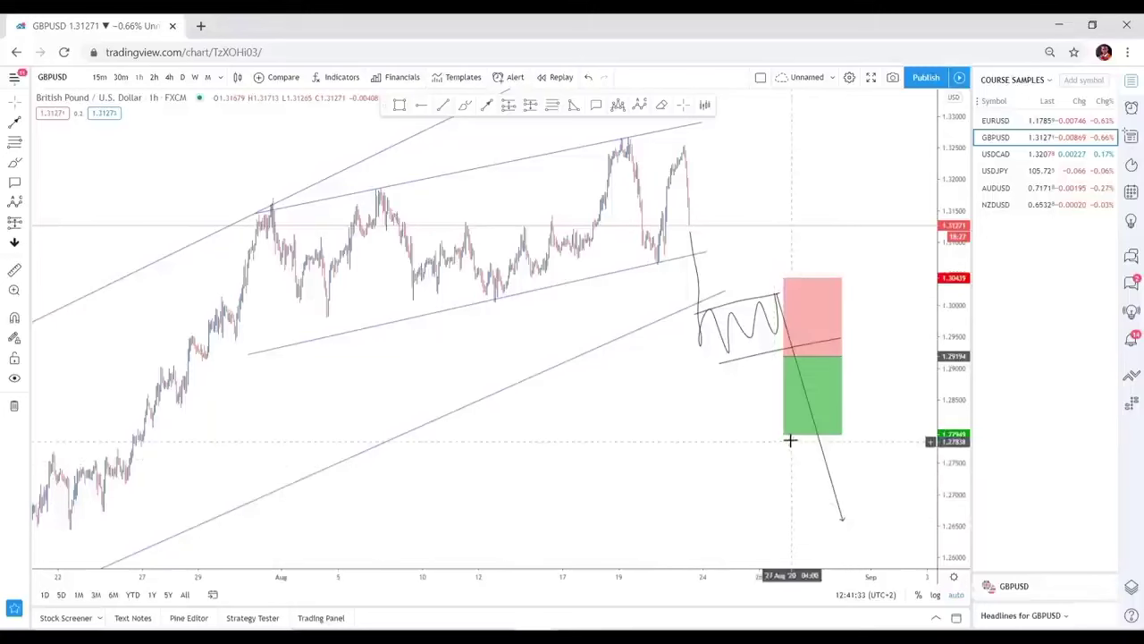
Extend the short position's target down to about 1.2242
drag(779, 437, 764, 521)
scroll(713, 485, down, 3)
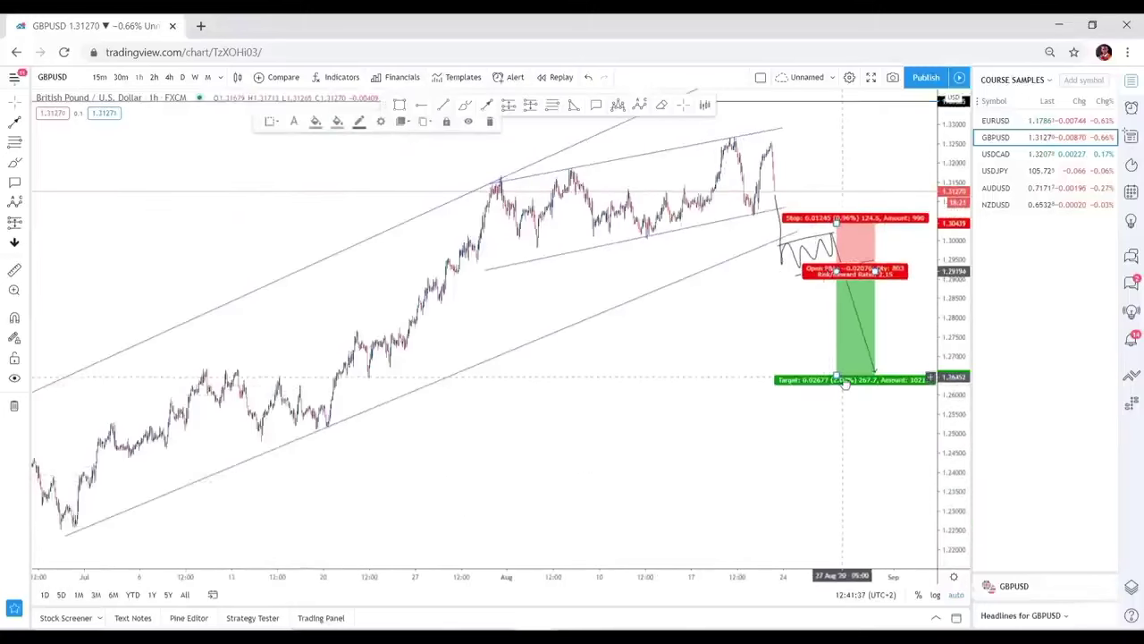
drag(842, 402, 841, 541)
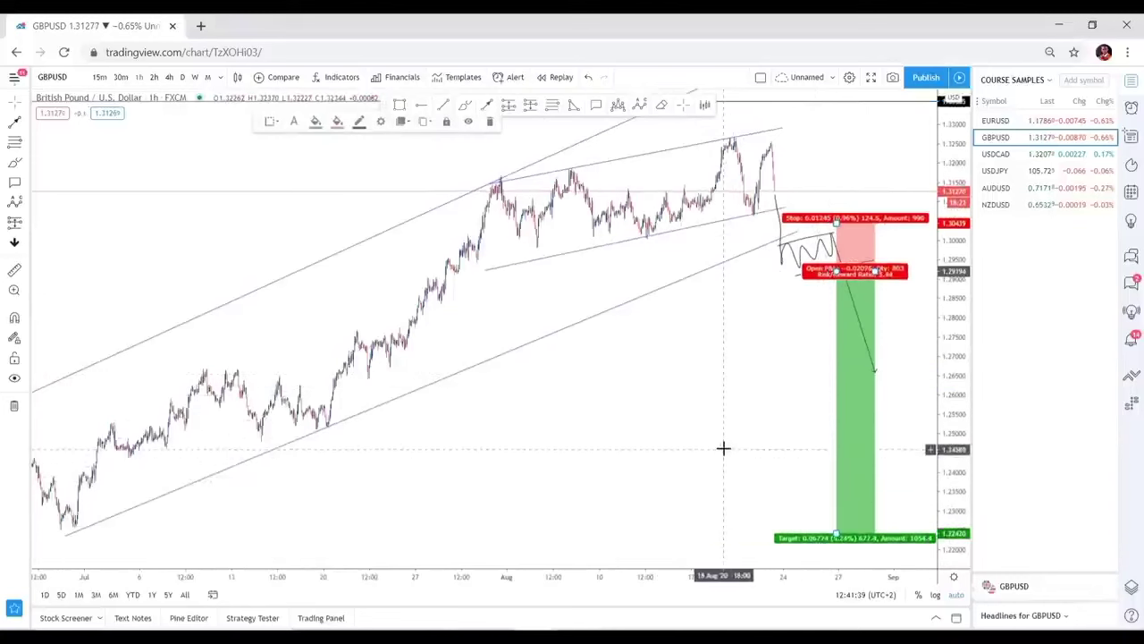
Lengthen the decline arrow downward through the short position and widen the position to about the start of September
scroll(788, 428, up, 2)
drag(868, 426, 857, 567)
click(868, 371)
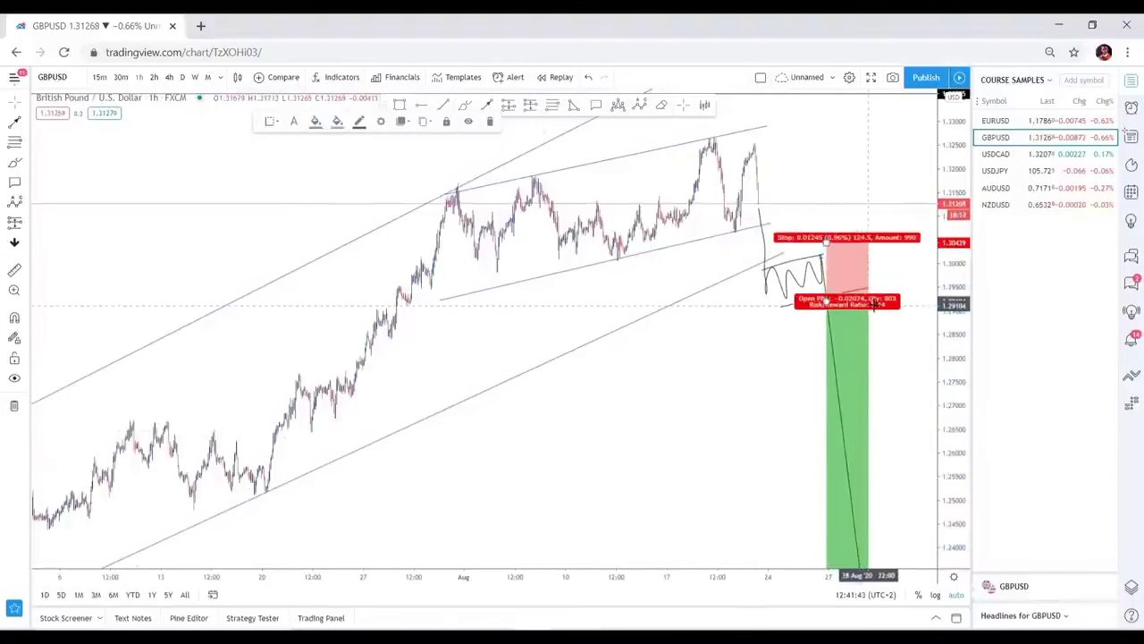
drag(867, 300, 900, 300)
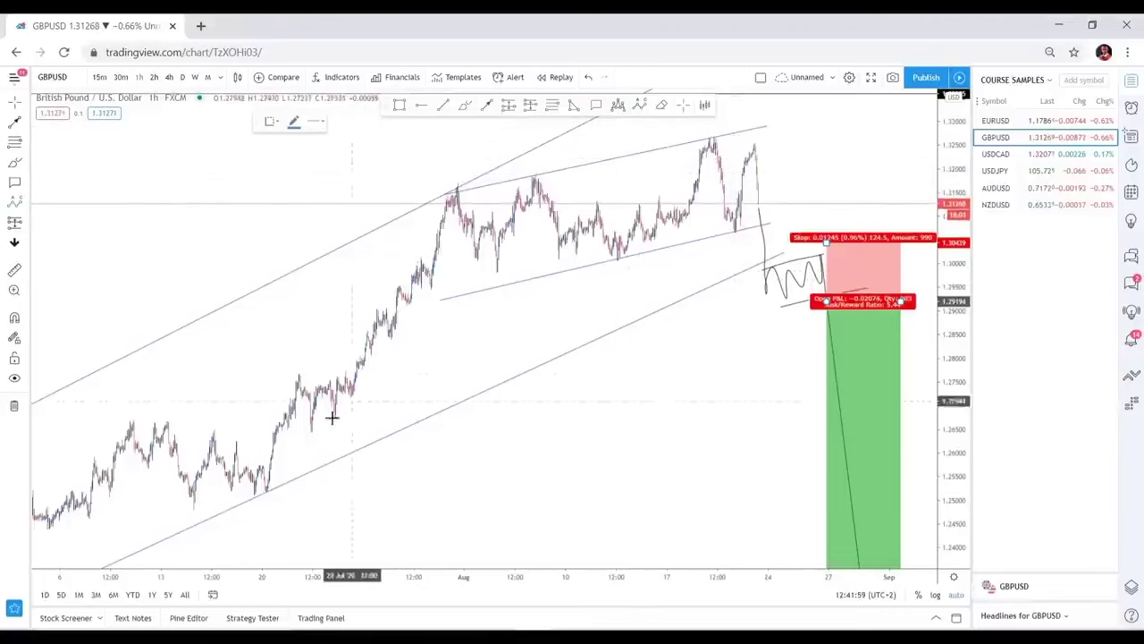
Mark an Elliott ABC correction from about 1.2946, with A near 1.3149, B near 1.2968 and C near 1.3185
click(430, 289)
click(457, 194)
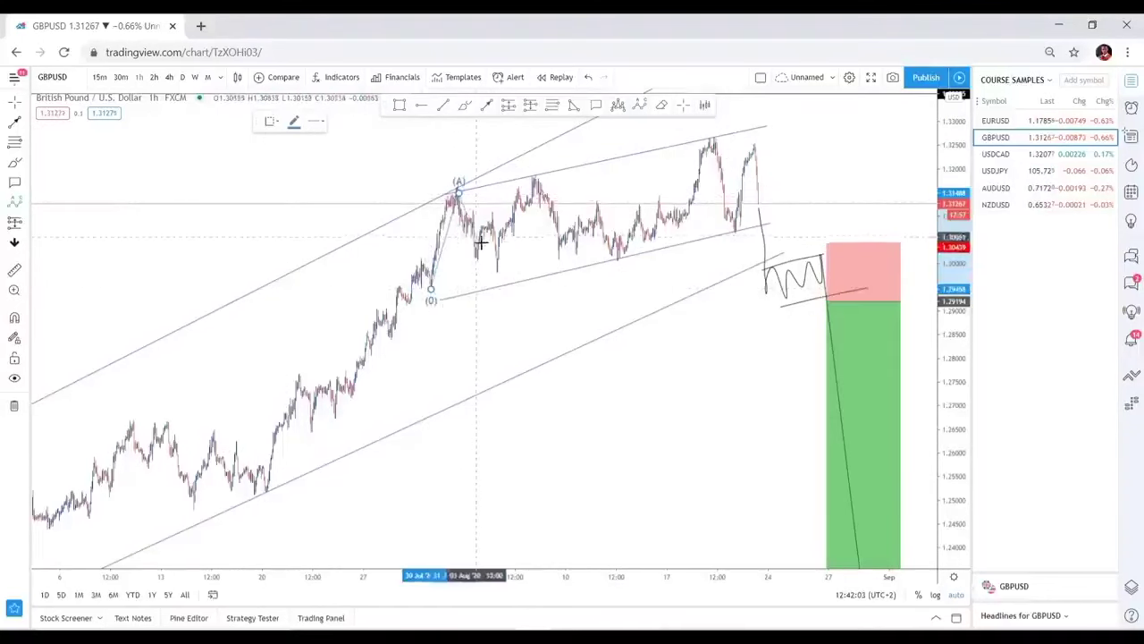
click(498, 278)
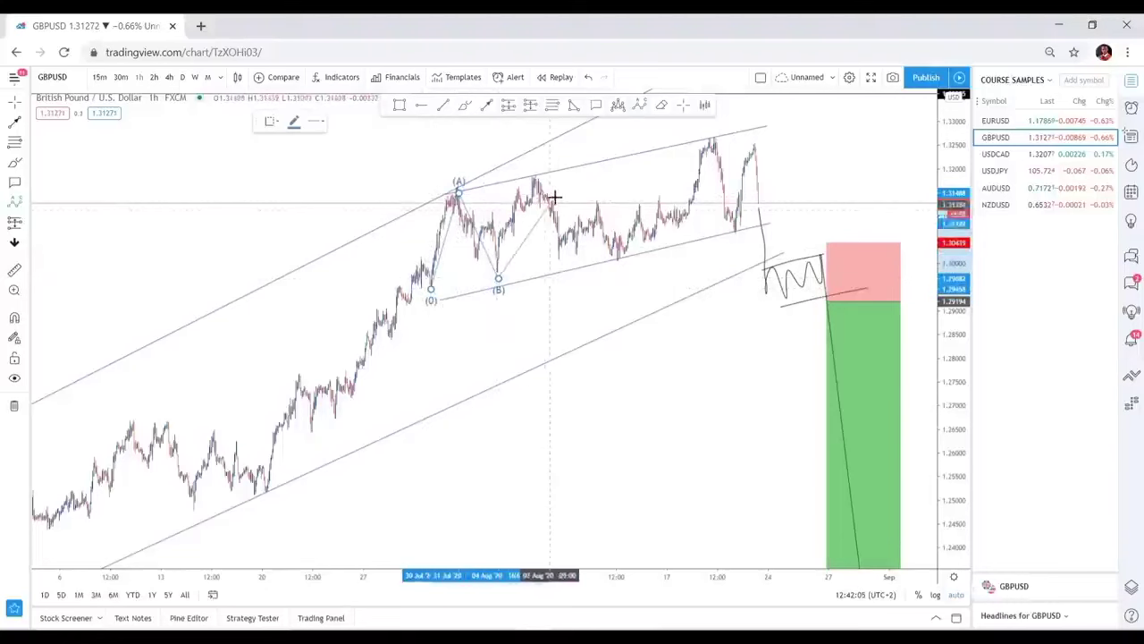
click(535, 175)
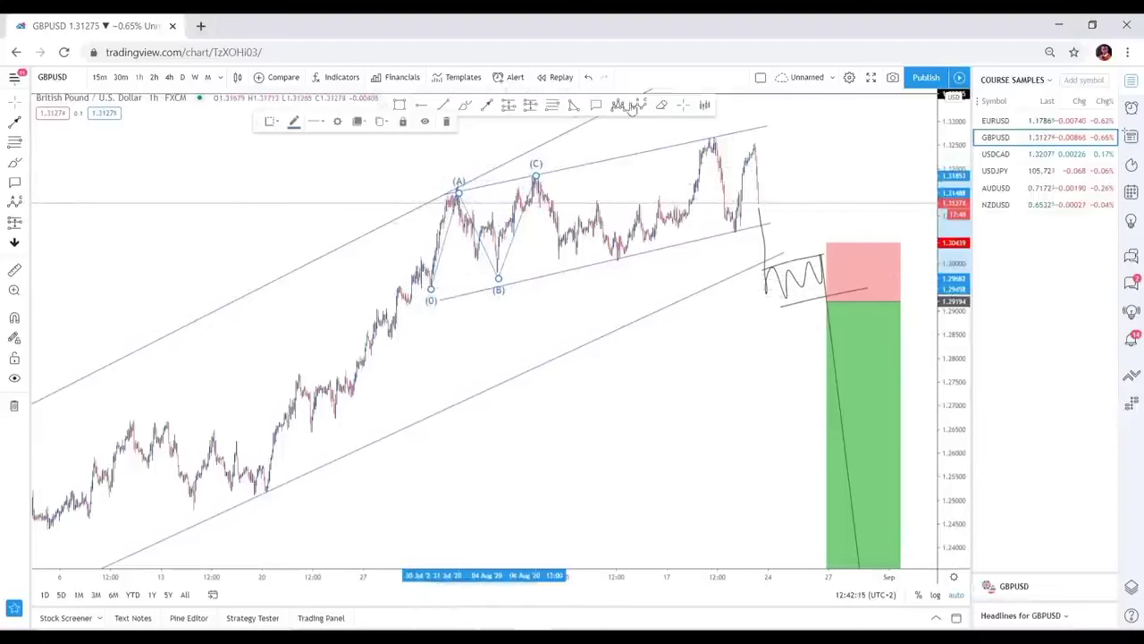
Circle the highs at points C and A of the correction pattern with the Brush
click(469, 114)
drag(555, 159, 567, 145)
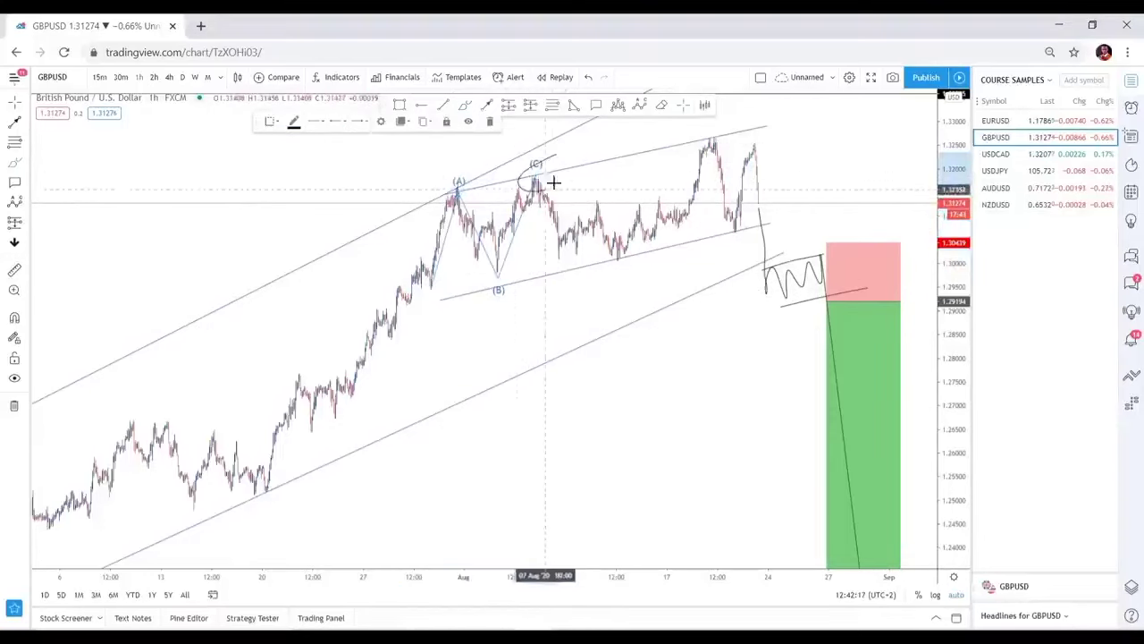
drag(447, 204, 452, 200)
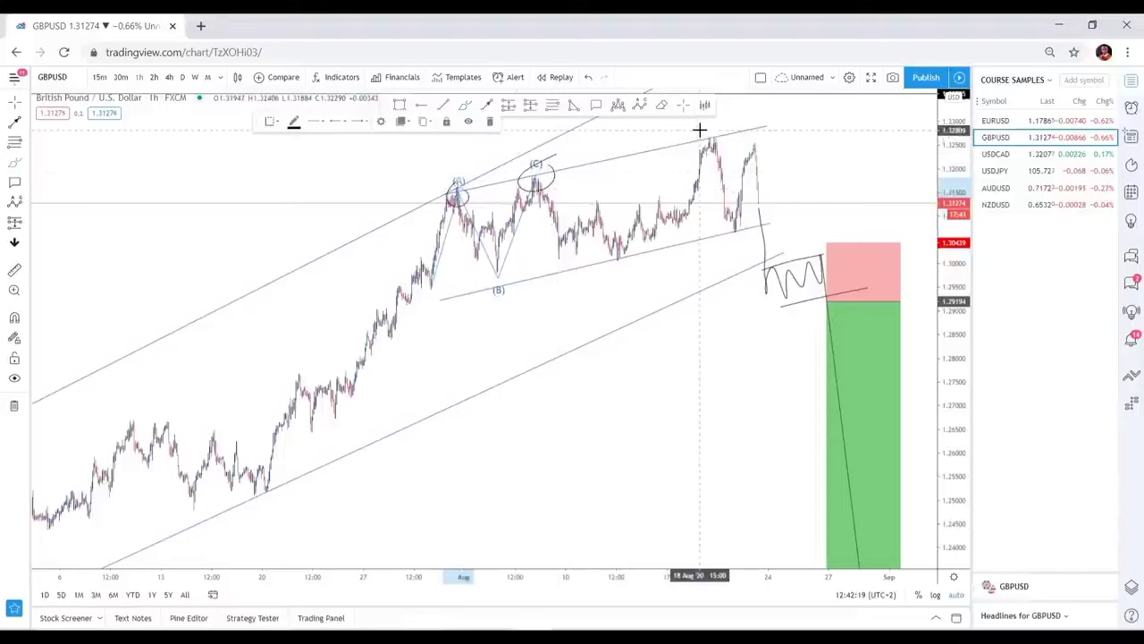
Circle the two later highs at the upper channel line and the four touch points along the lower channel line with the Brush
drag(700, 125, 766, 146)
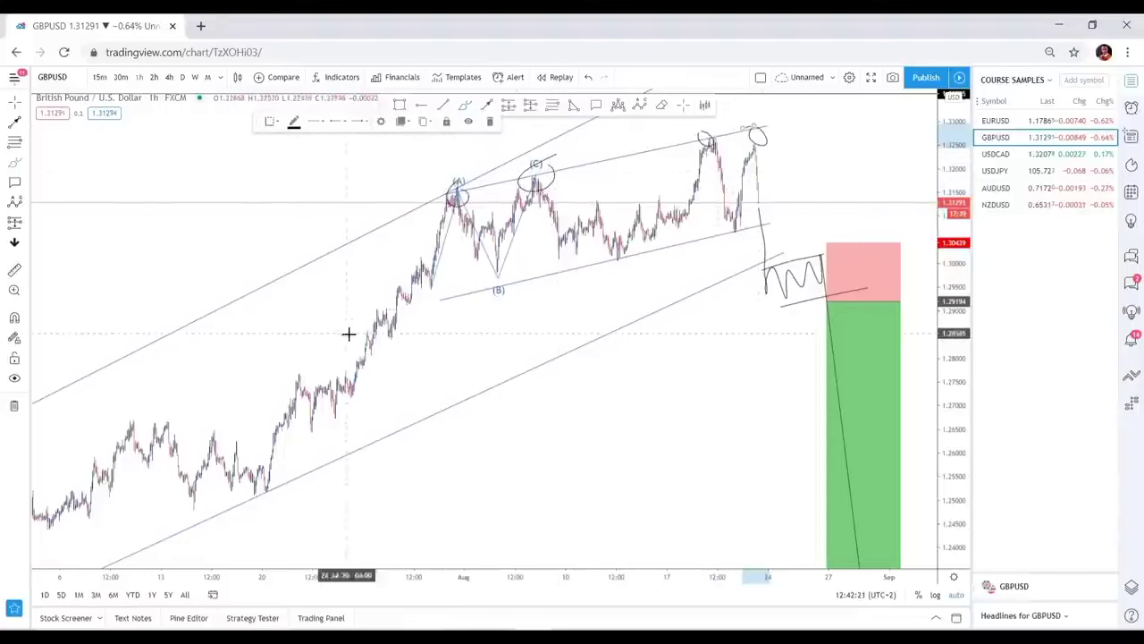
mouse_move(456, 300)
mouse_down()
mouse_move(451, 284)
mouse_move(502, 279)
mouse_up()
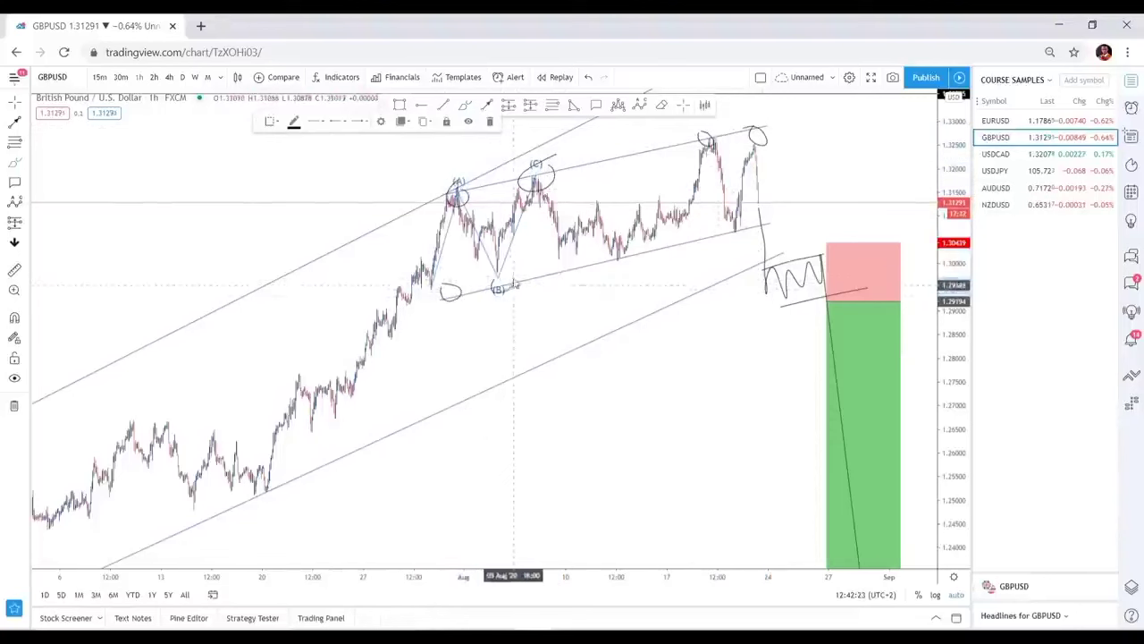
drag(616, 248, 638, 252)
mouse_move(720, 232)
mouse_down()
mouse_move(741, 219)
mouse_move(736, 228)
mouse_move(729, 208)
mouse_up()
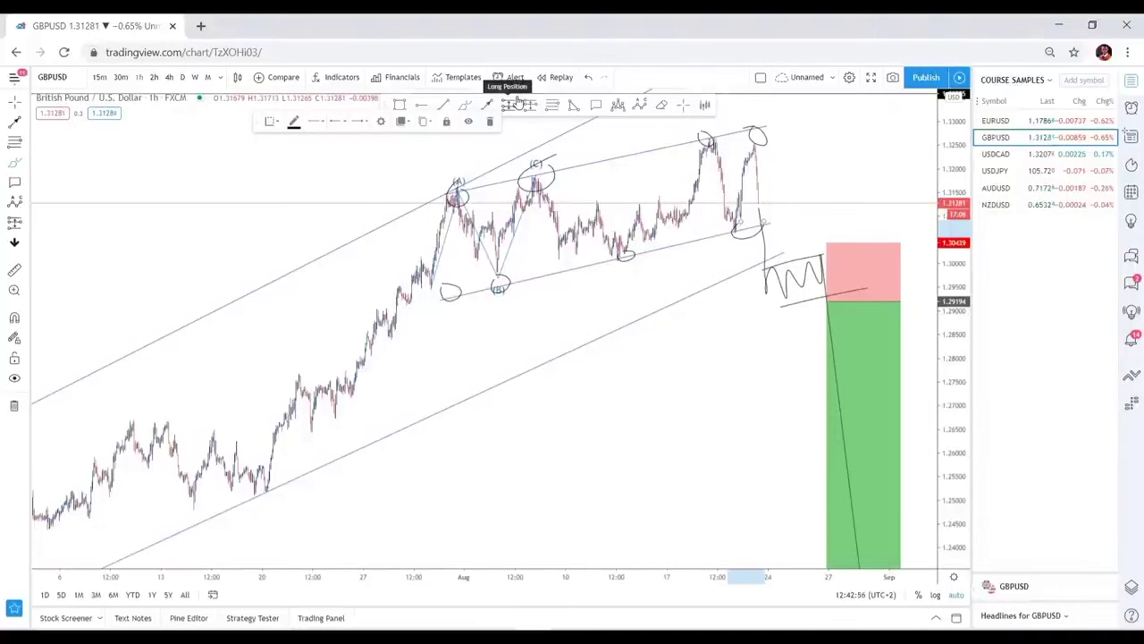
Switch the chart to USDCAD and shift the floating drawing toolbar slightly
click(1001, 155)
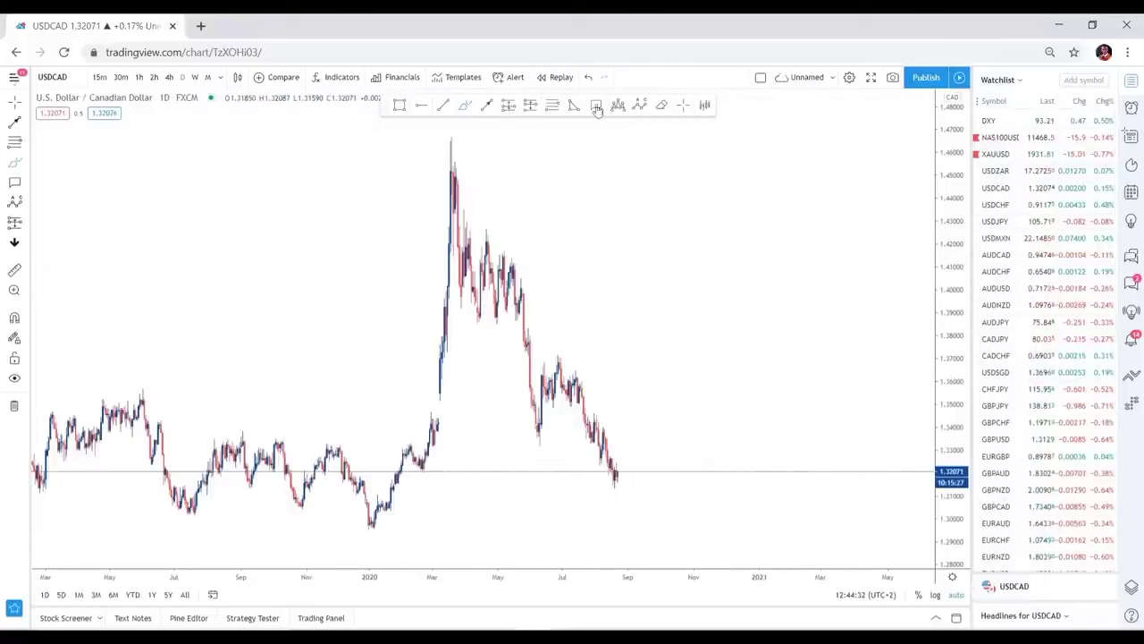
drag(396, 104, 421, 100)
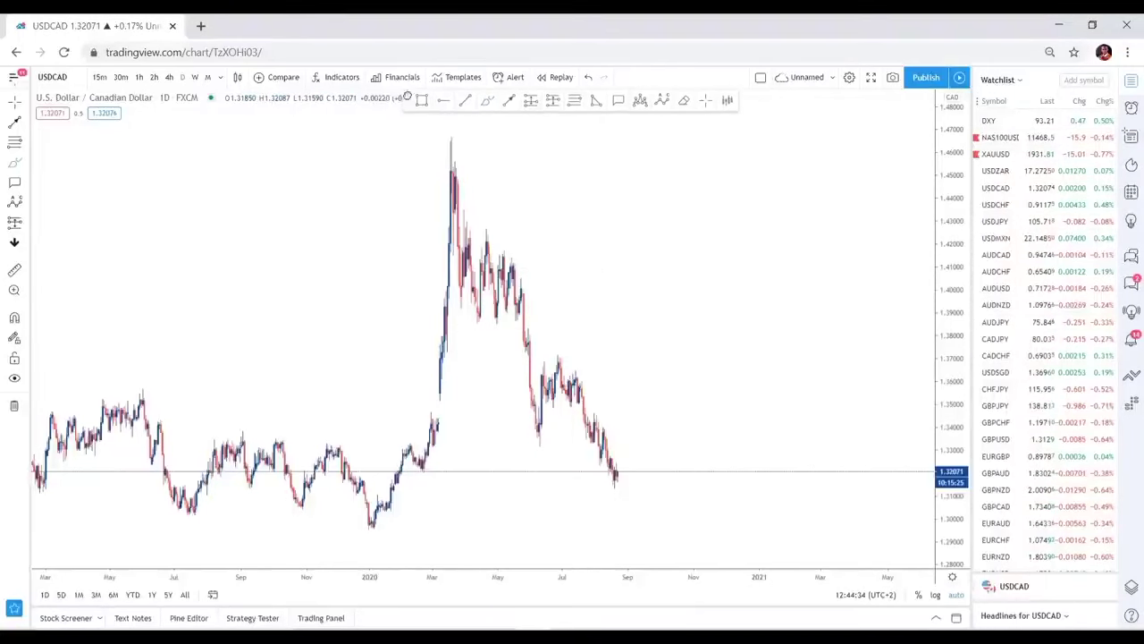
Load the FXCM NZDUSD chart and add the pair to the watchlist
click(65, 77)
text(NZDUSD)
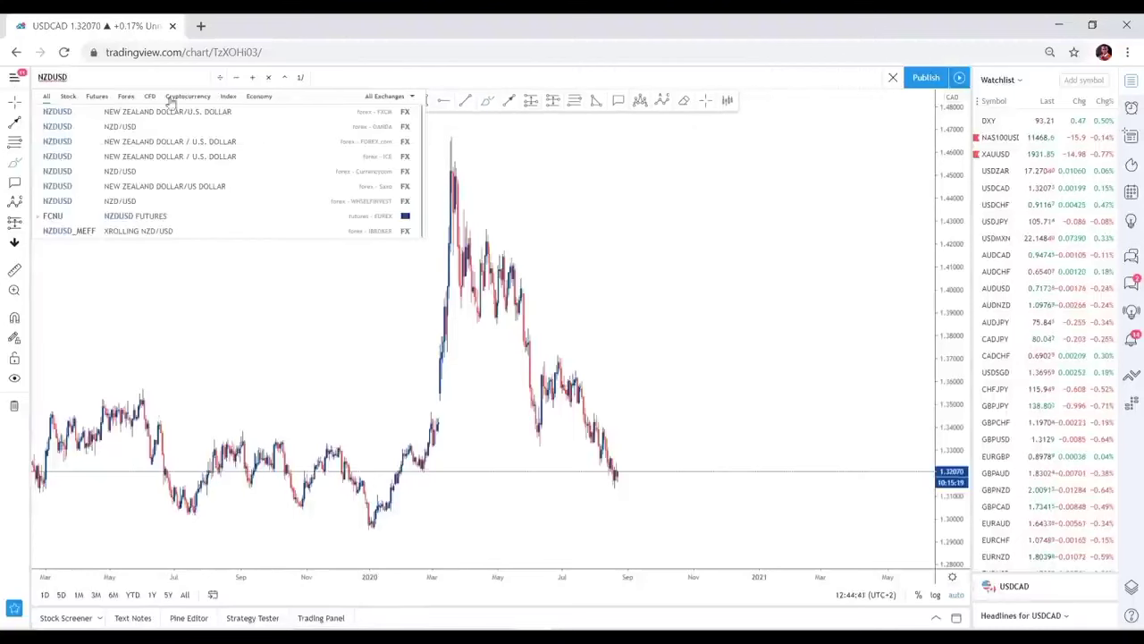
click(219, 114)
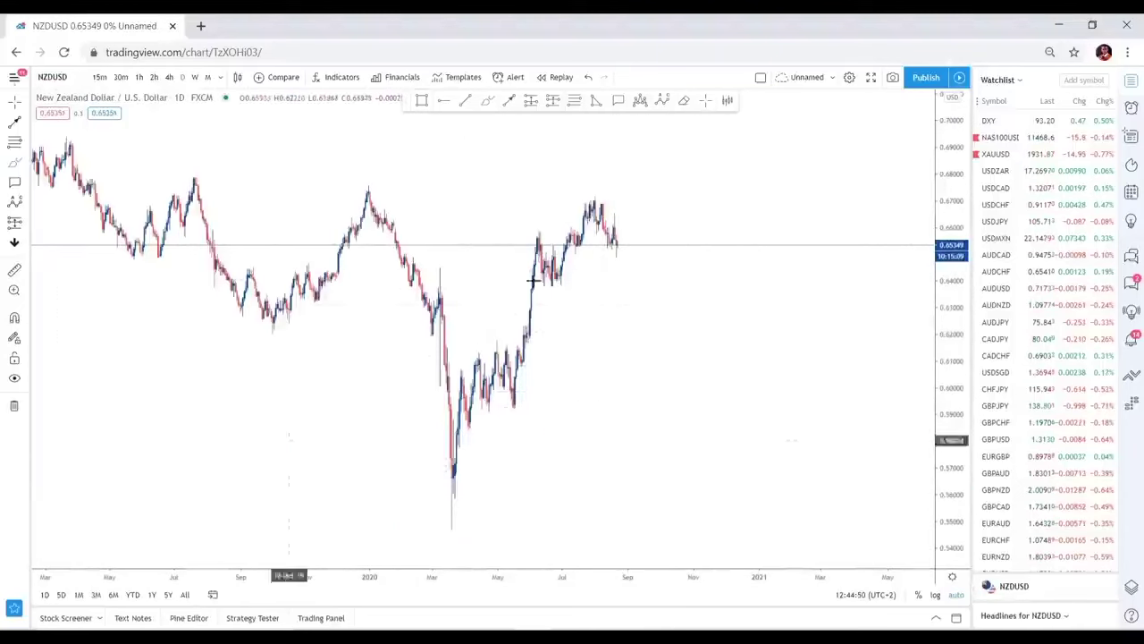
right_click(503, 205)
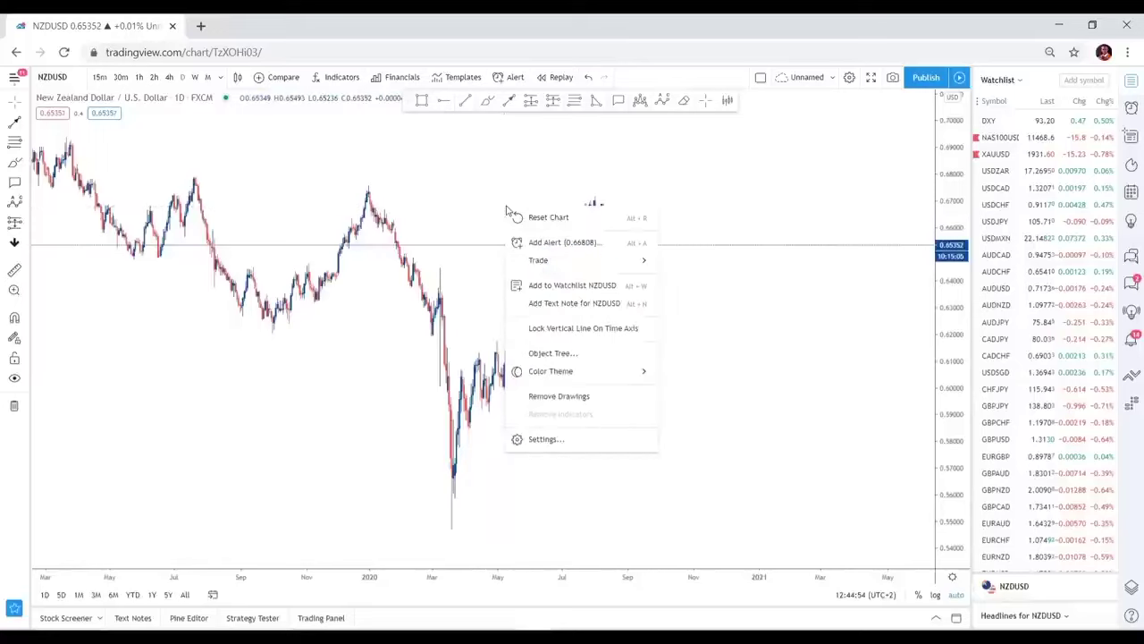
mouse_move(582, 262)
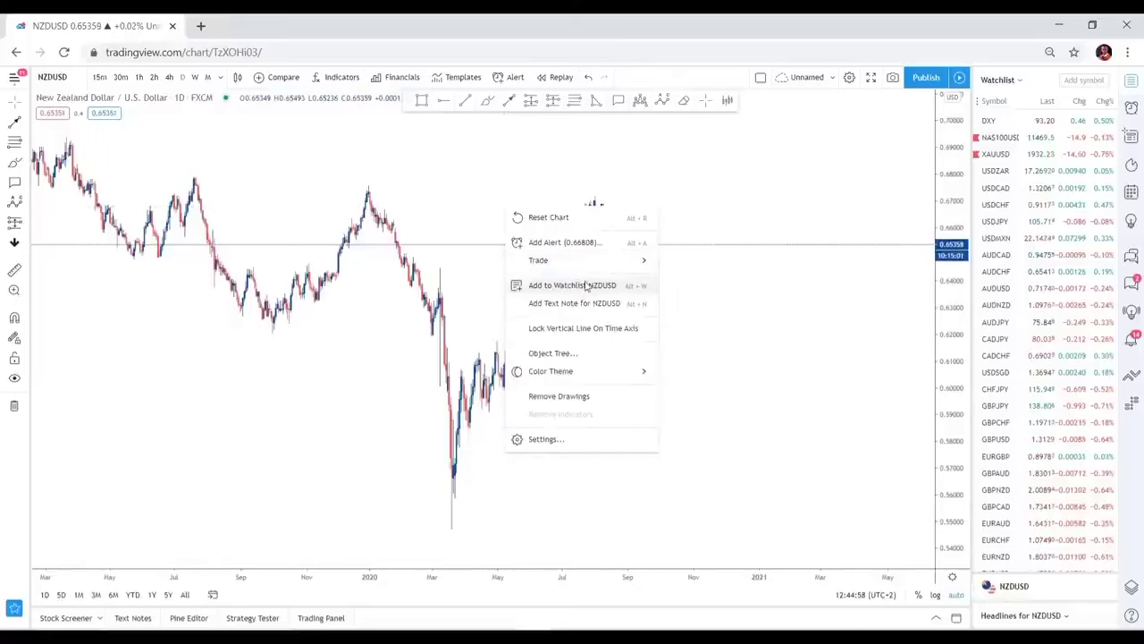
click(588, 285)
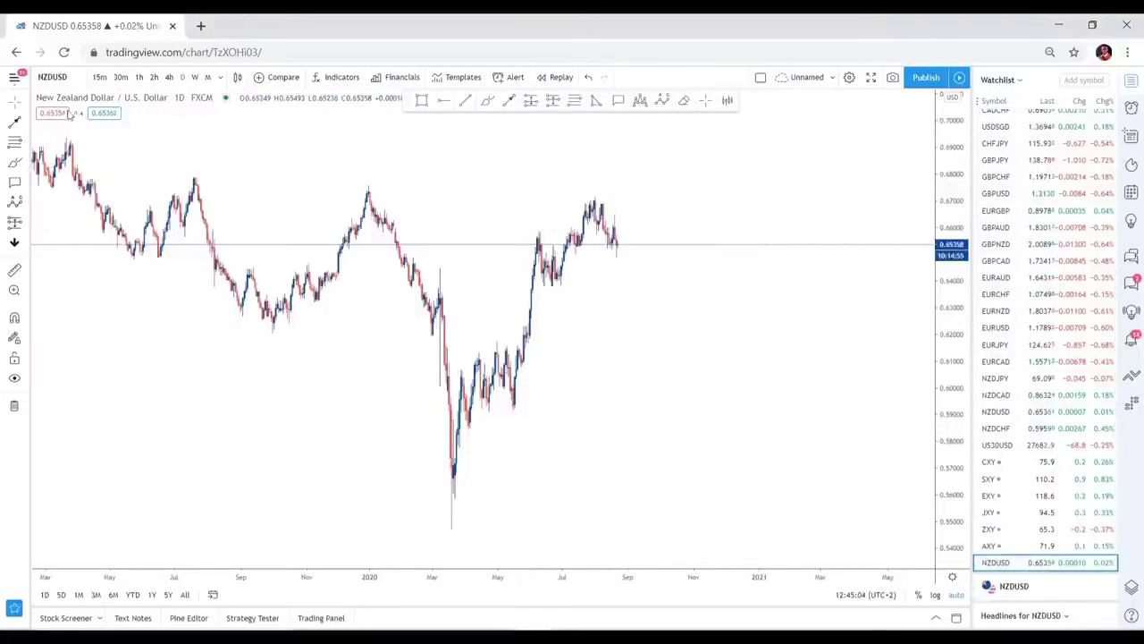
Load the FXCM EURUSD chart and add the pair to the watchlist
click(59, 77)
click(66, 77)
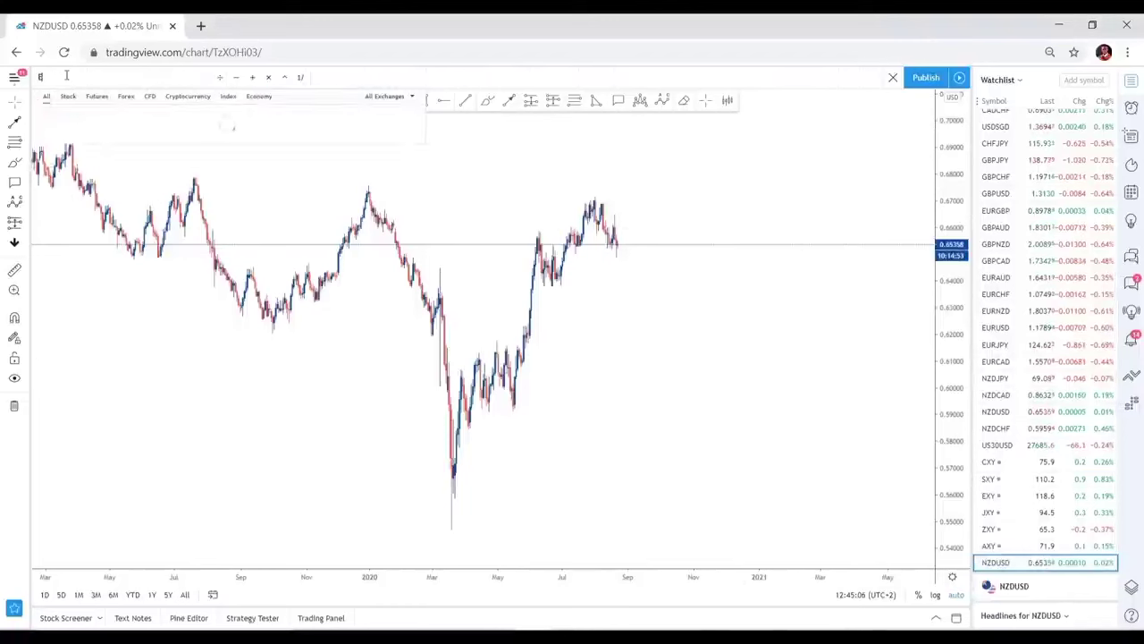
text(EUR)
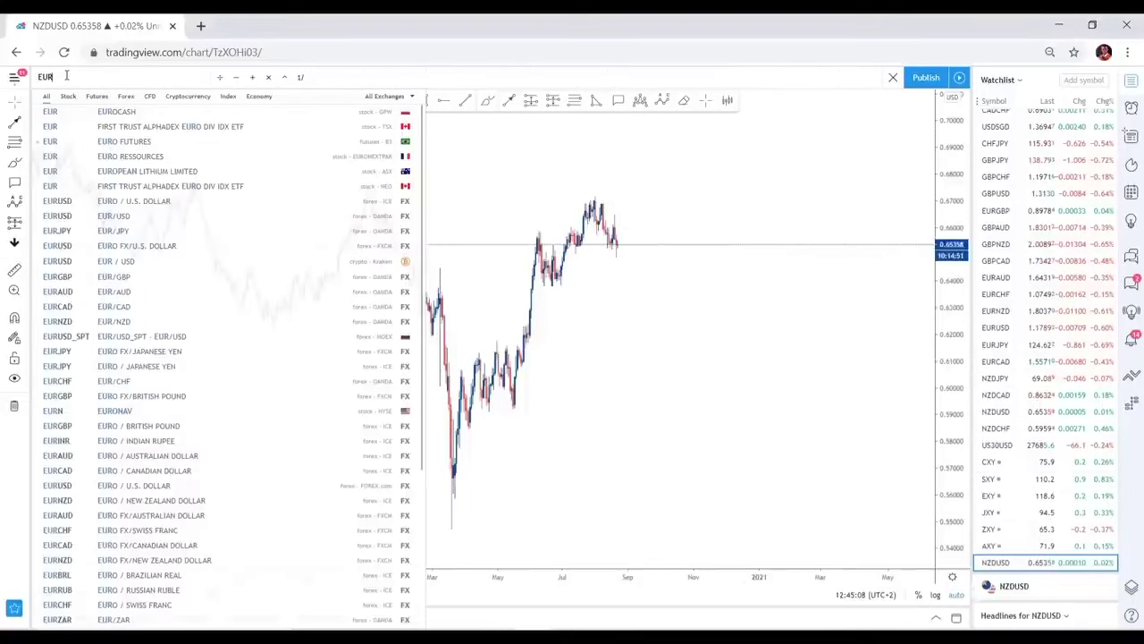
text(USD)
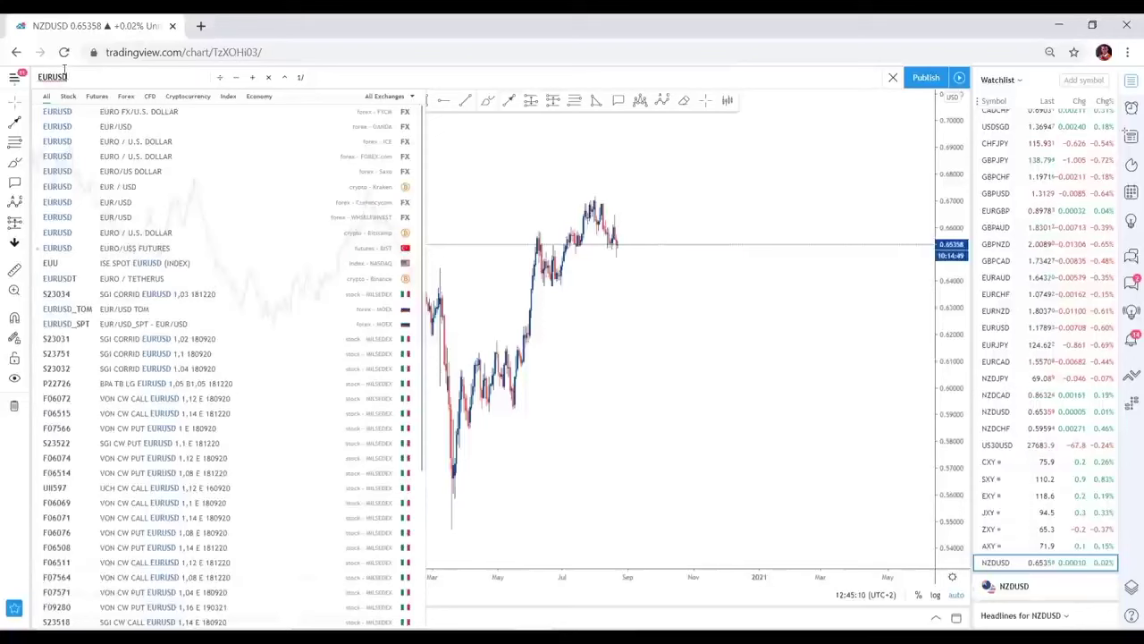
click(176, 114)
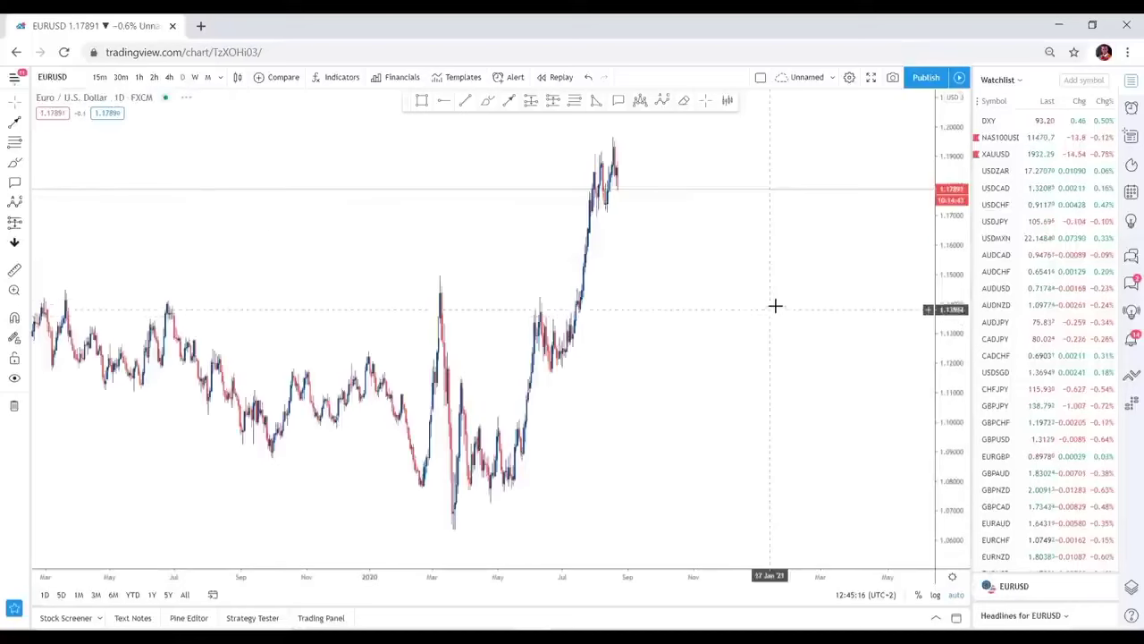
right_click(649, 288)
click(705, 367)
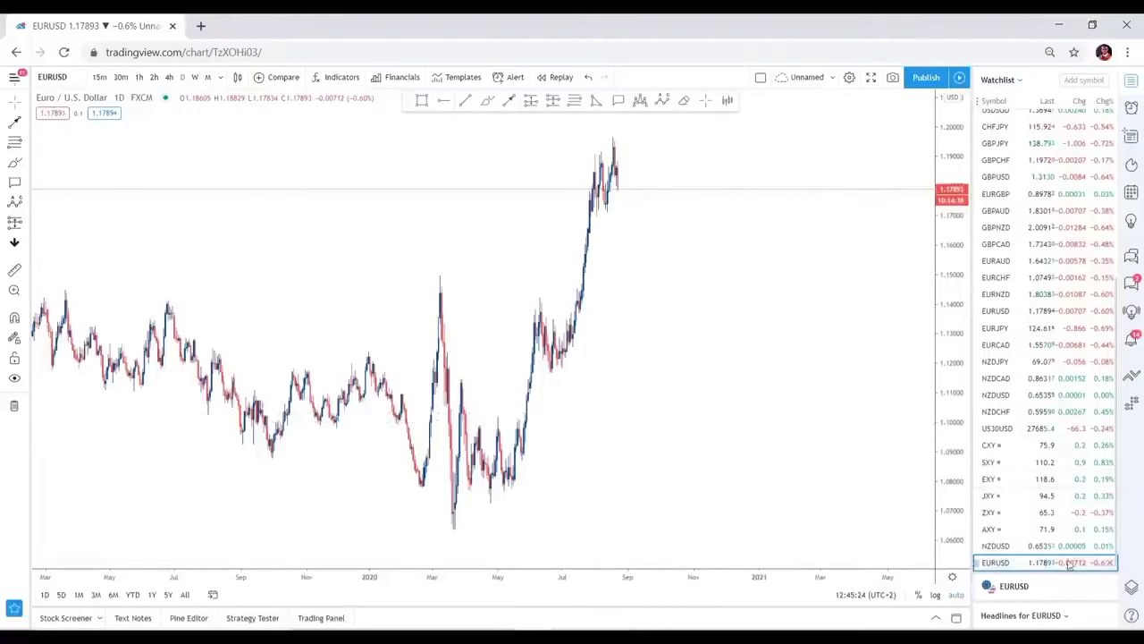
right_click(533, 380)
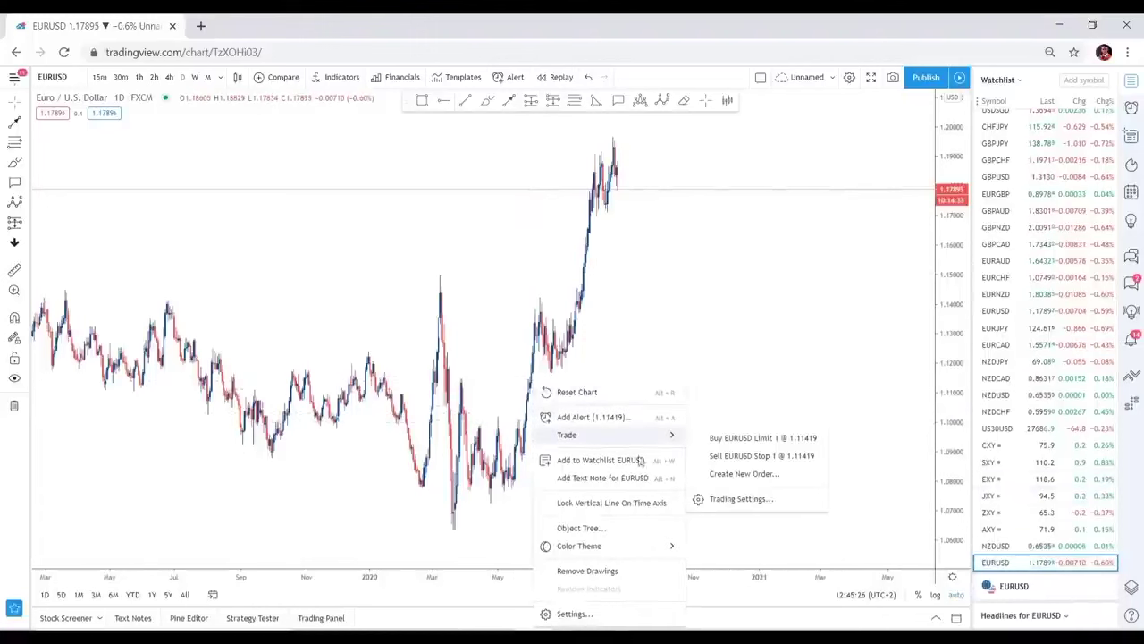
click(879, 348)
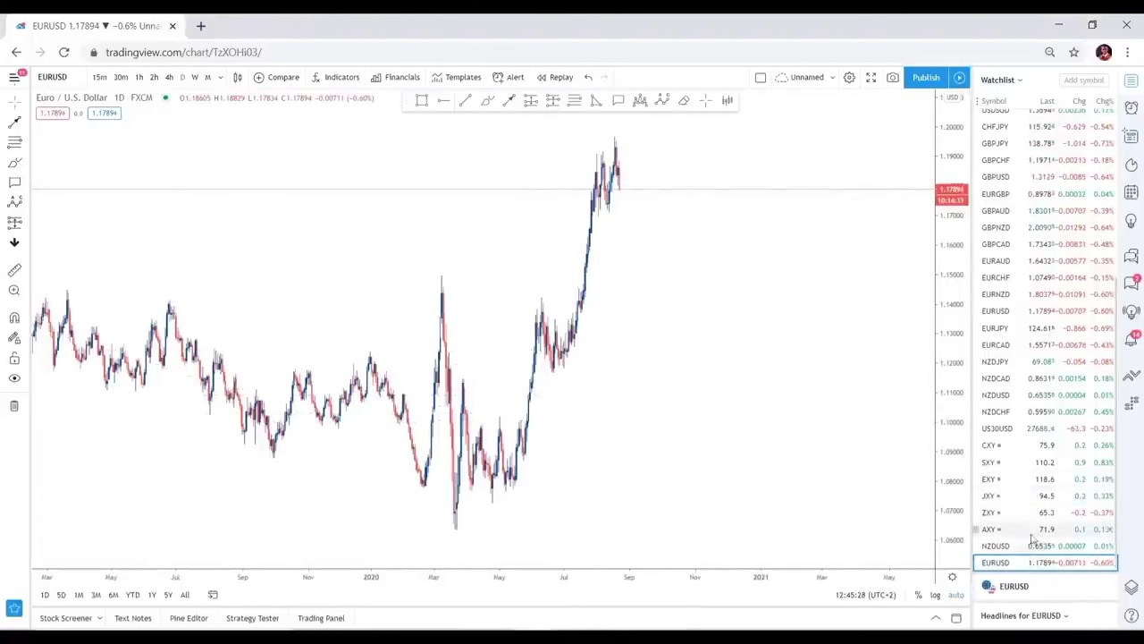
Look through the whole watchlist to review its currency pairs and indices
scroll(1016, 389, up, 3)
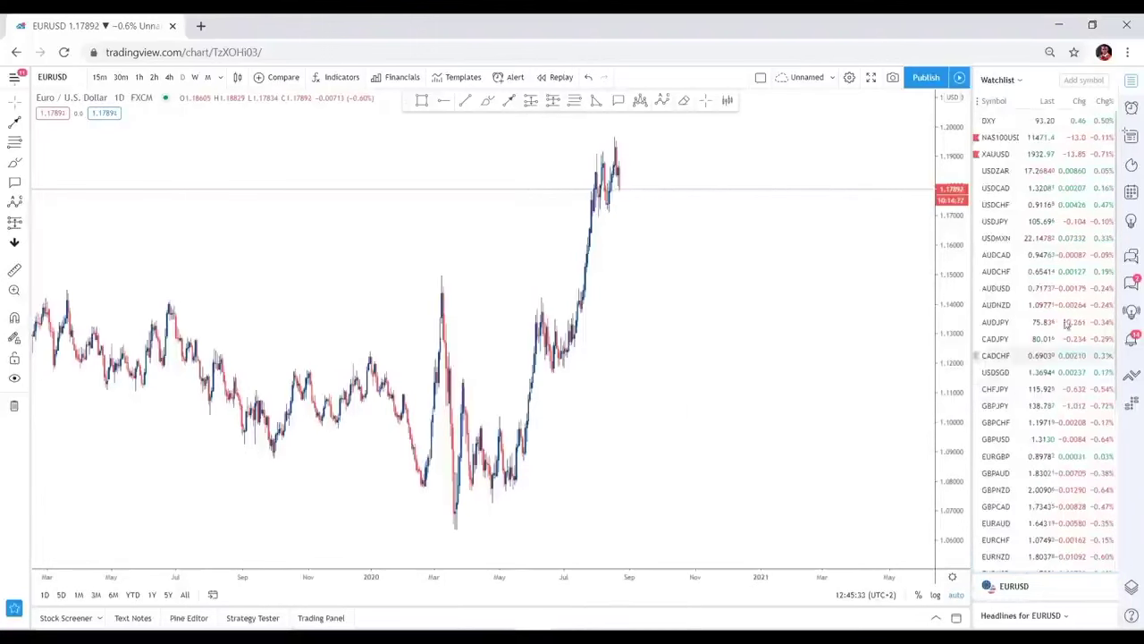
scroll(1029, 258, down, 5)
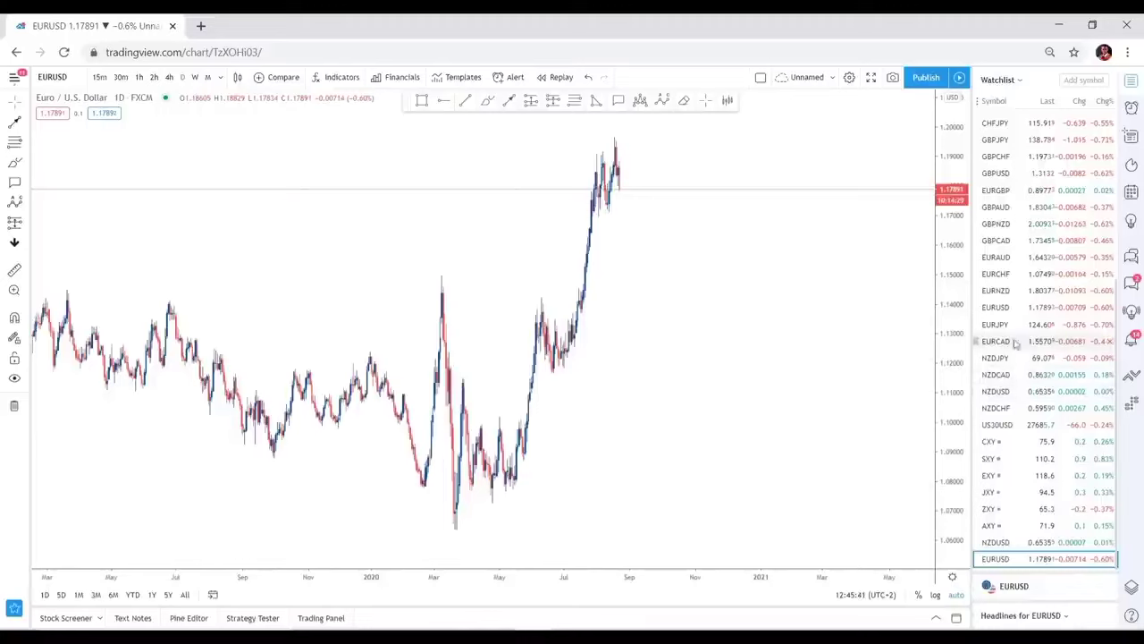
scroll(1089, 398, up, 1)
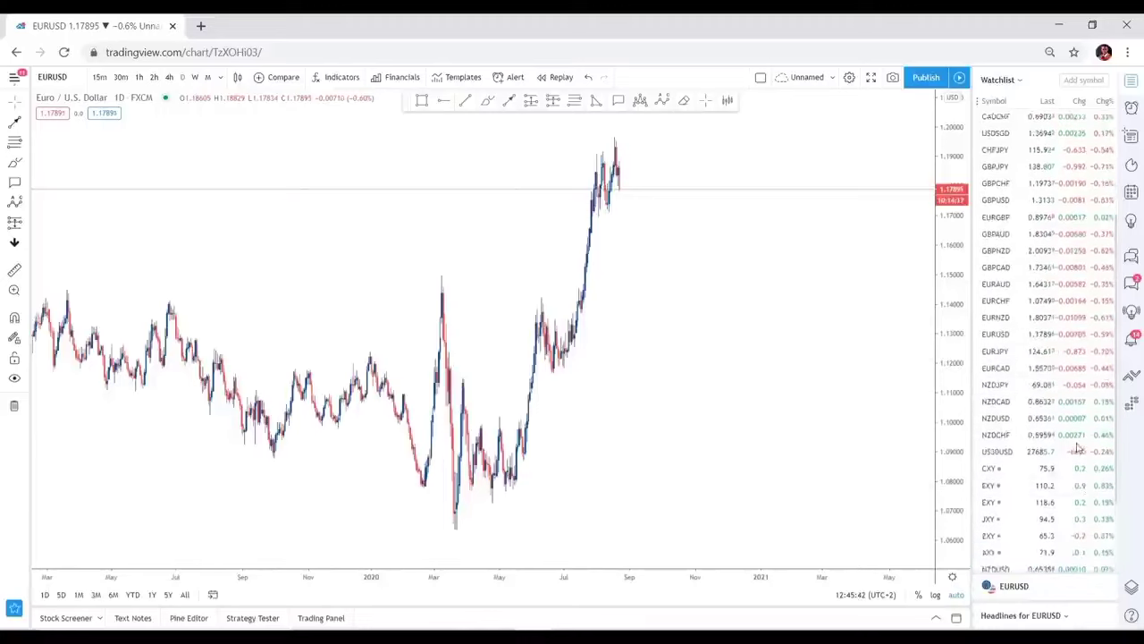
scroll(1104, 501, down, 1)
scroll(1109, 560, up, 2)
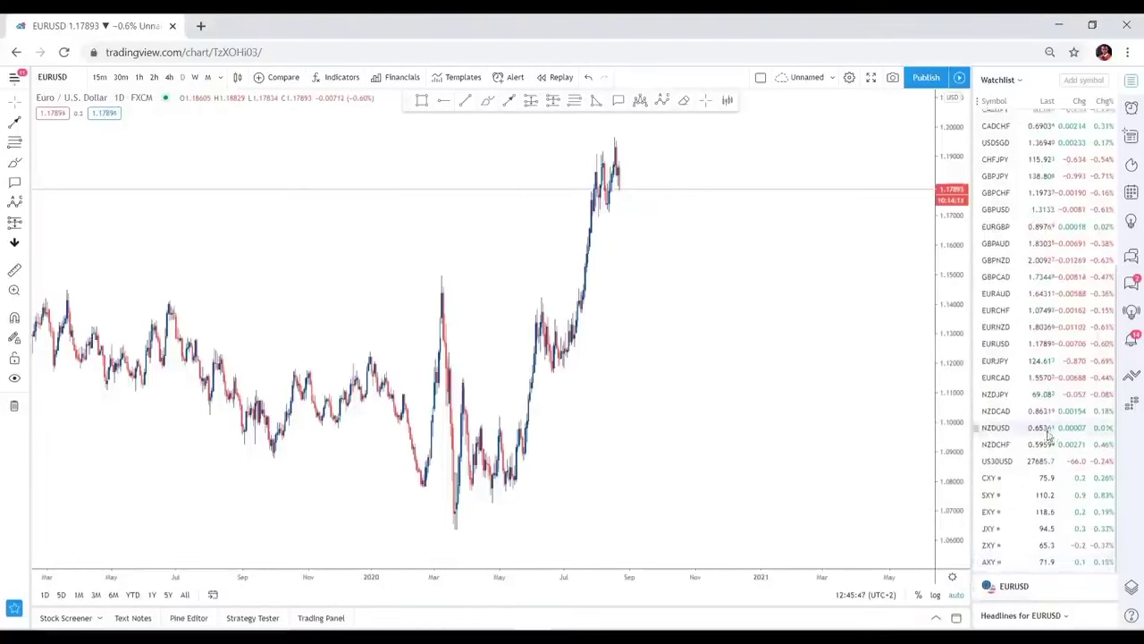
scroll(1046, 429, up, 5)
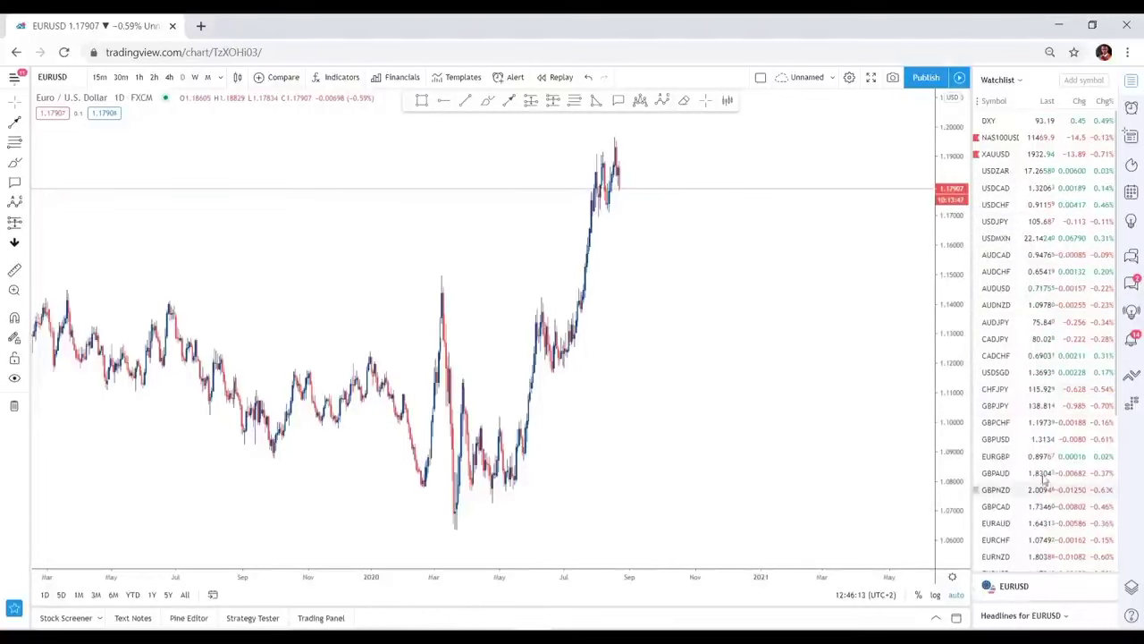
scroll(1033, 375, down, 2)
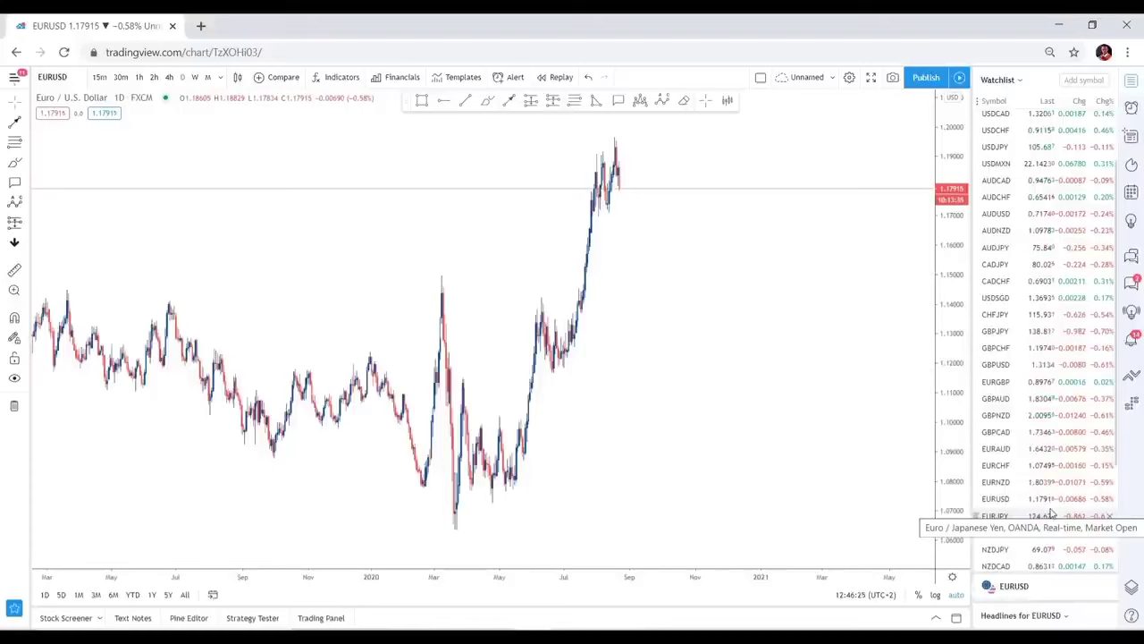
scroll(1052, 512, up, 2)
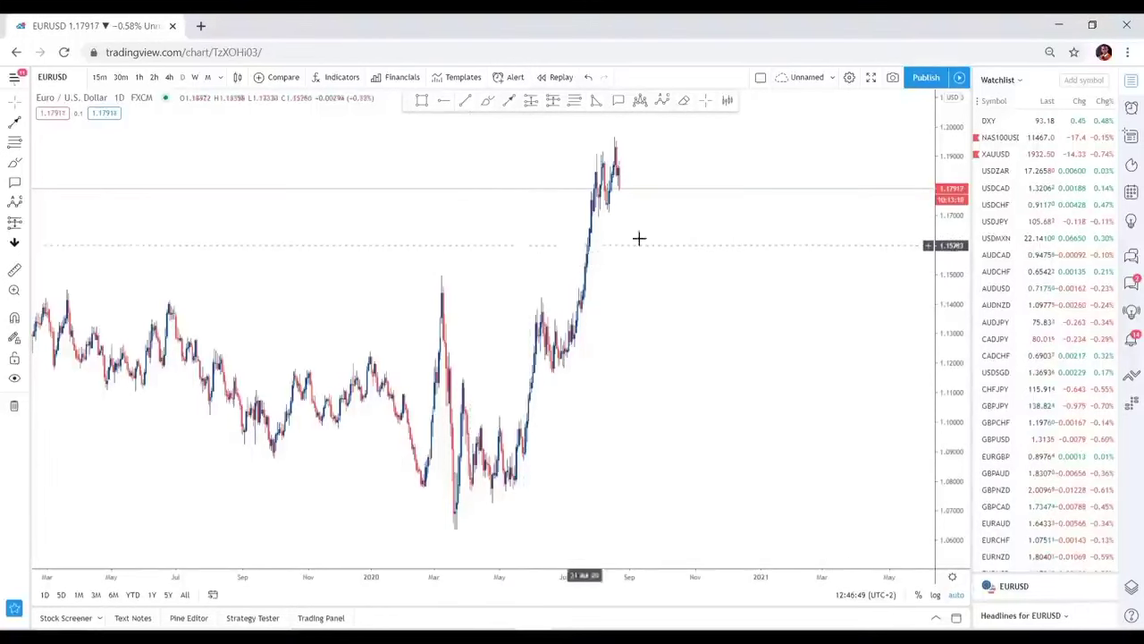
Create a new watchlist named FX GOAT TRADING
click(1021, 83)
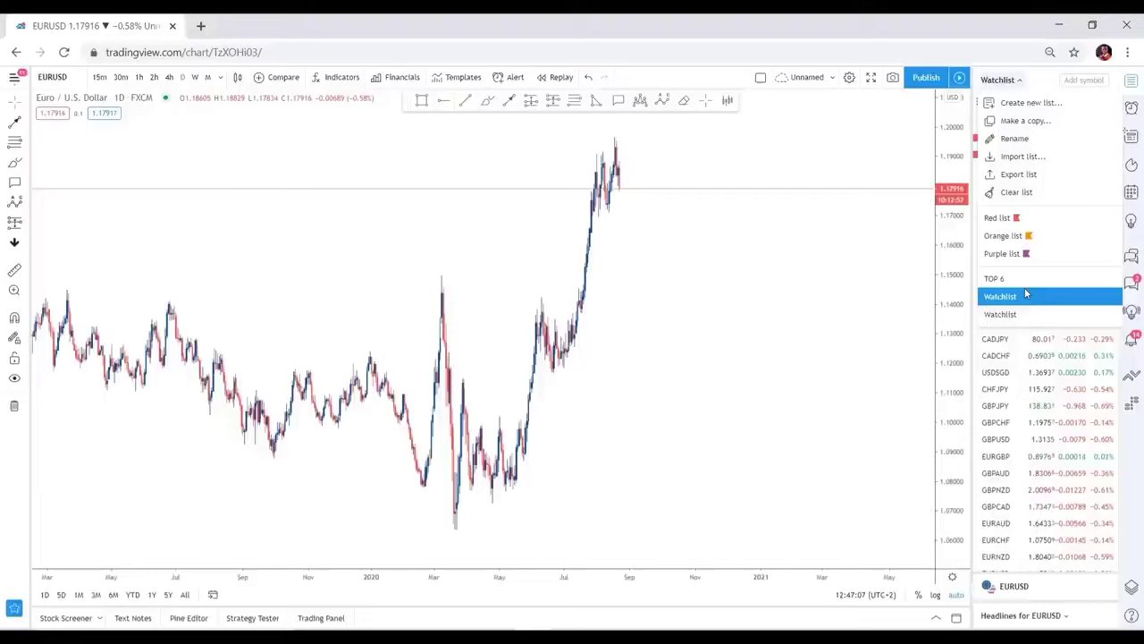
click(1037, 103)
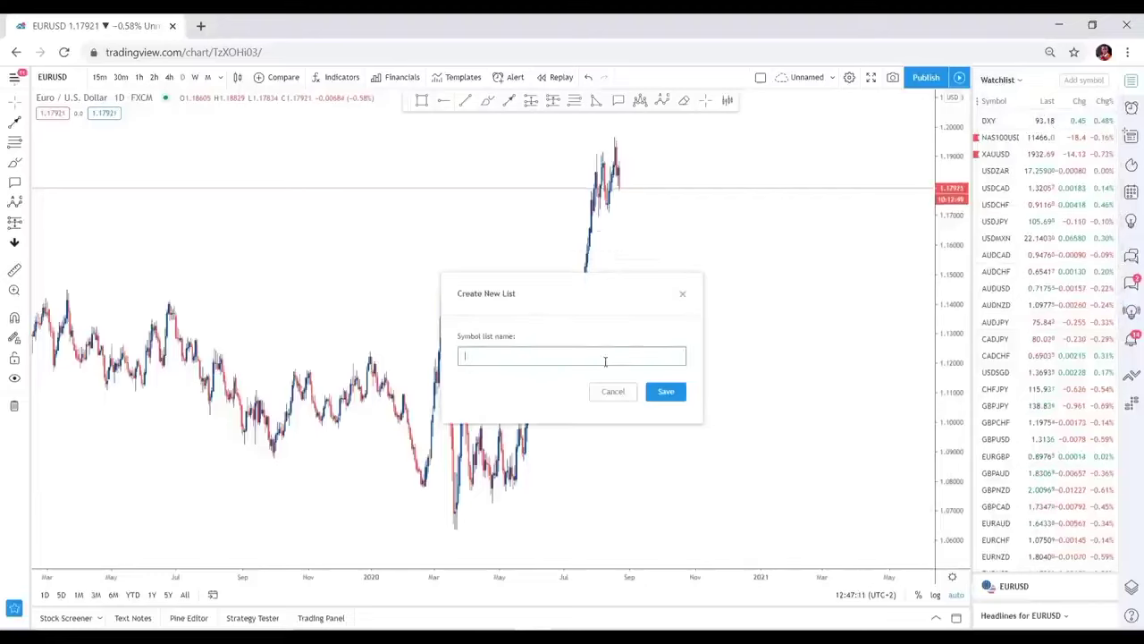
click(462, 359)
text(FX GOAT TRADING)
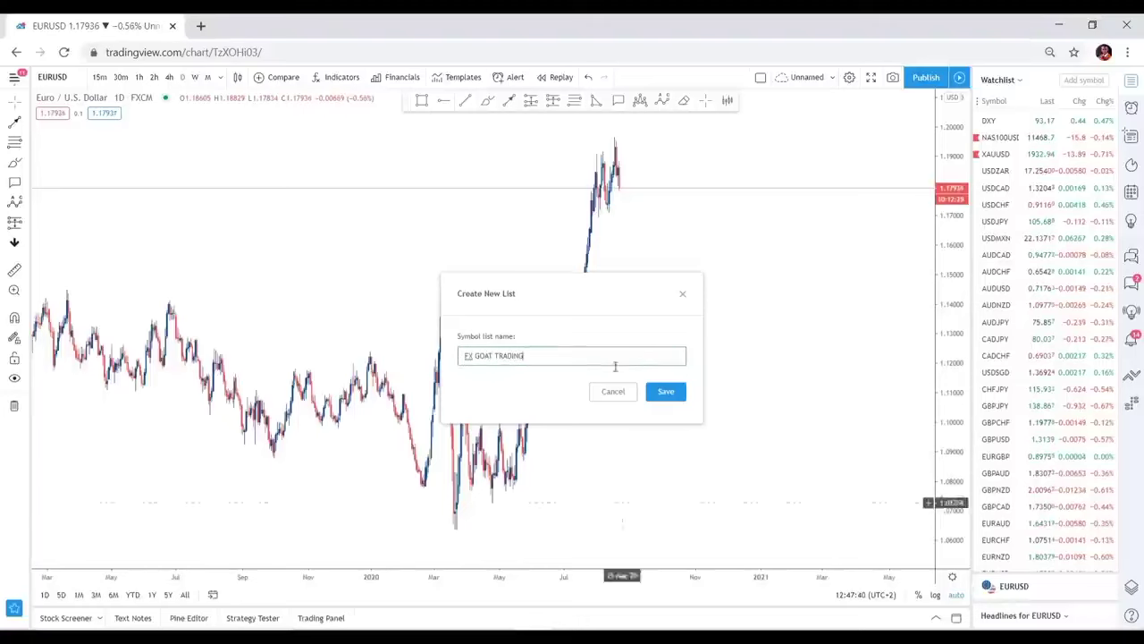
click(666, 394)
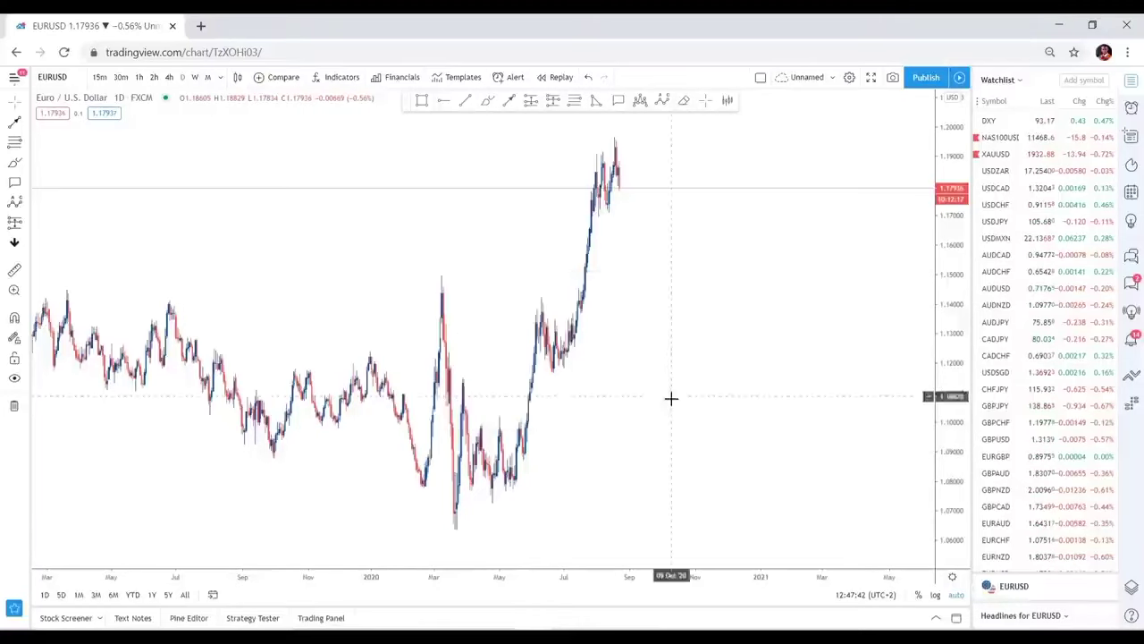
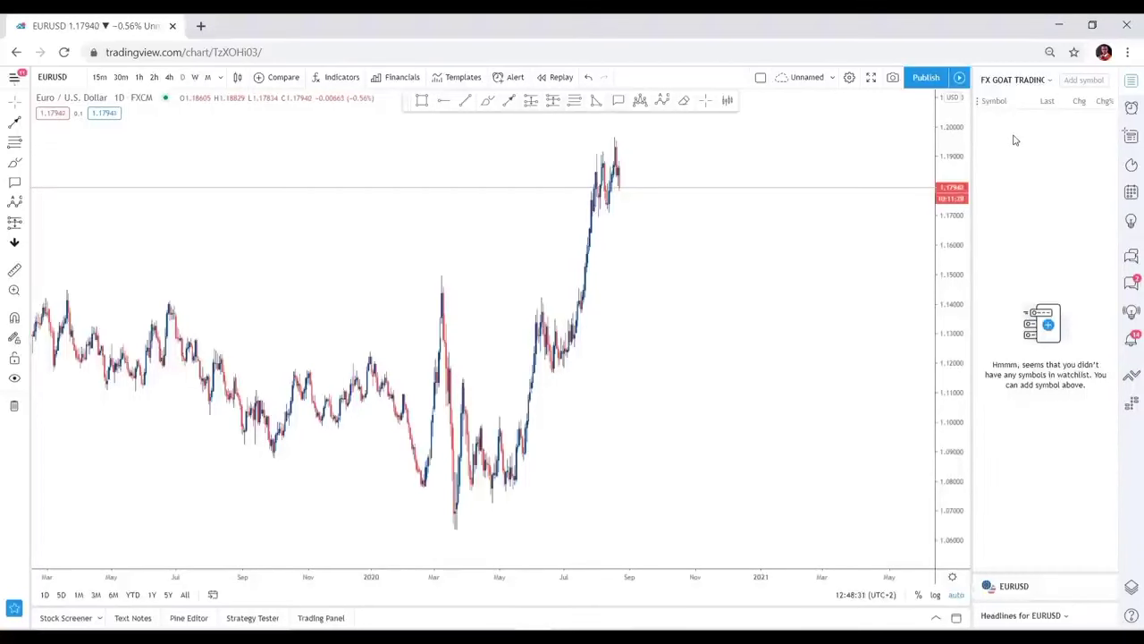
Add a PROBABILITY entry to the new watchlist and widen the watchlist area to fit the full name
click(1084, 79)
text(PROBABIL)
text(ITY)
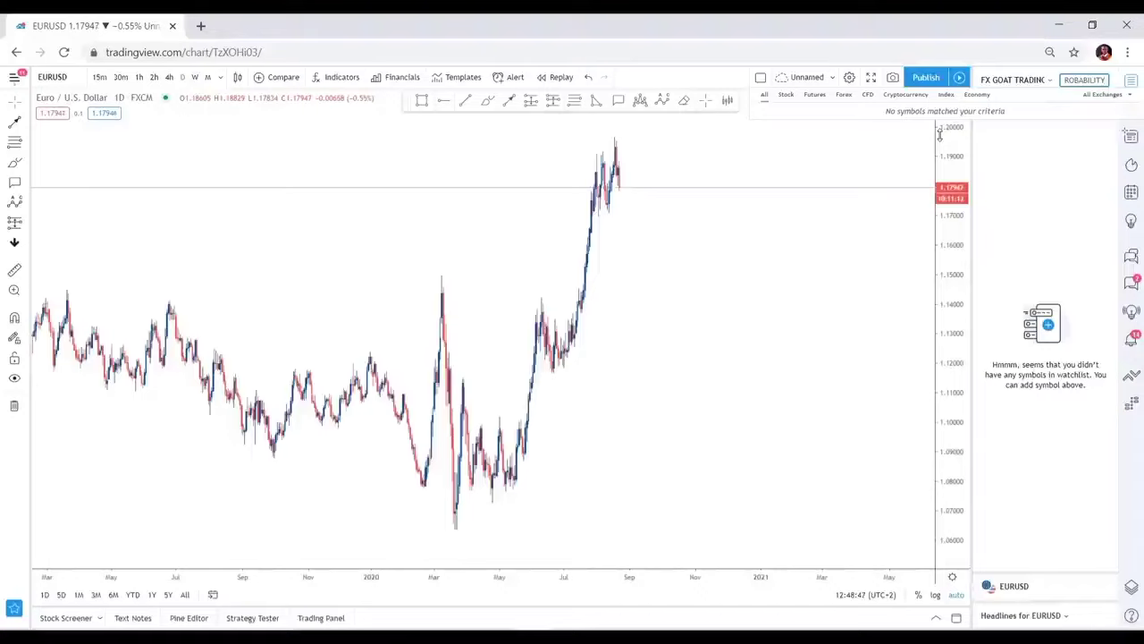
key(Return)
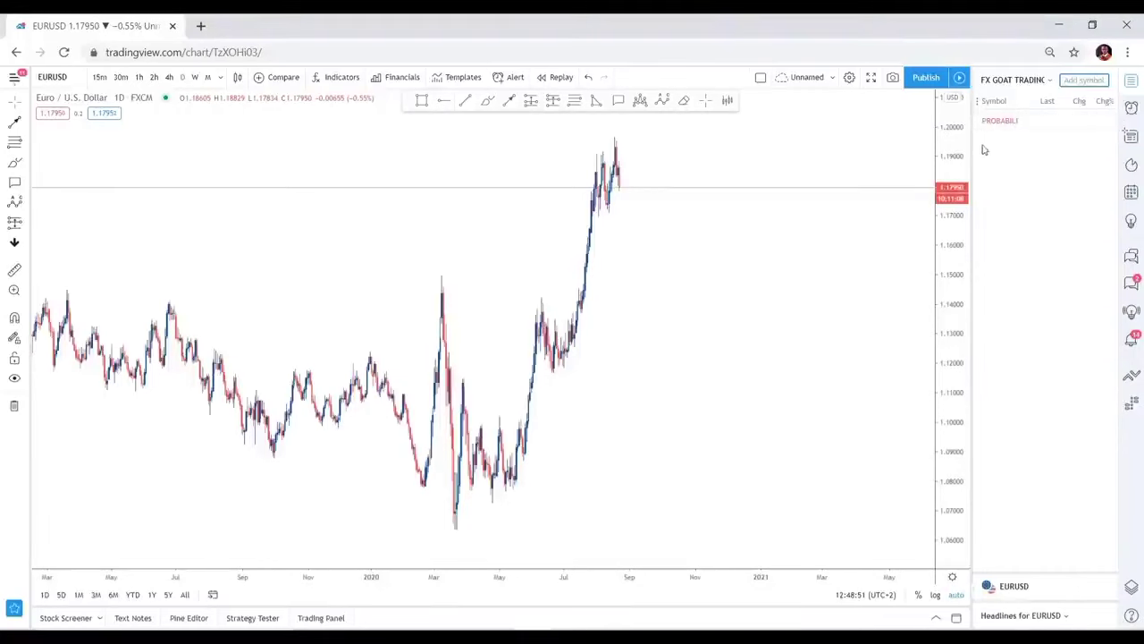
drag(971, 147, 950, 143)
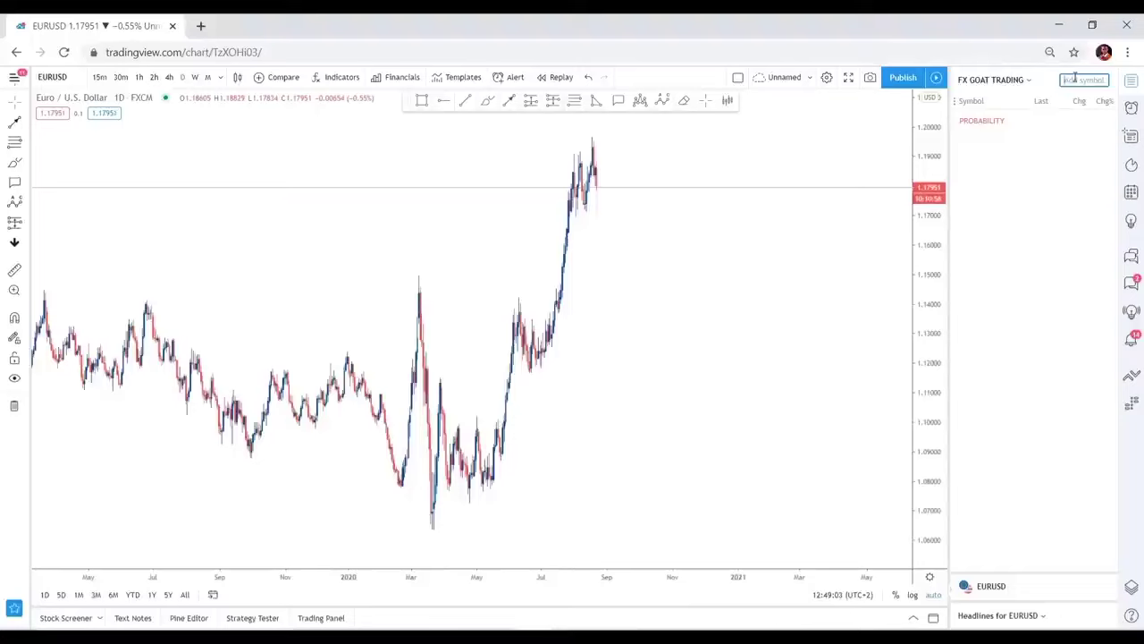
Add a POSSIBILITY entry below PROBABILITY in the watchlist
text(EOSSI)
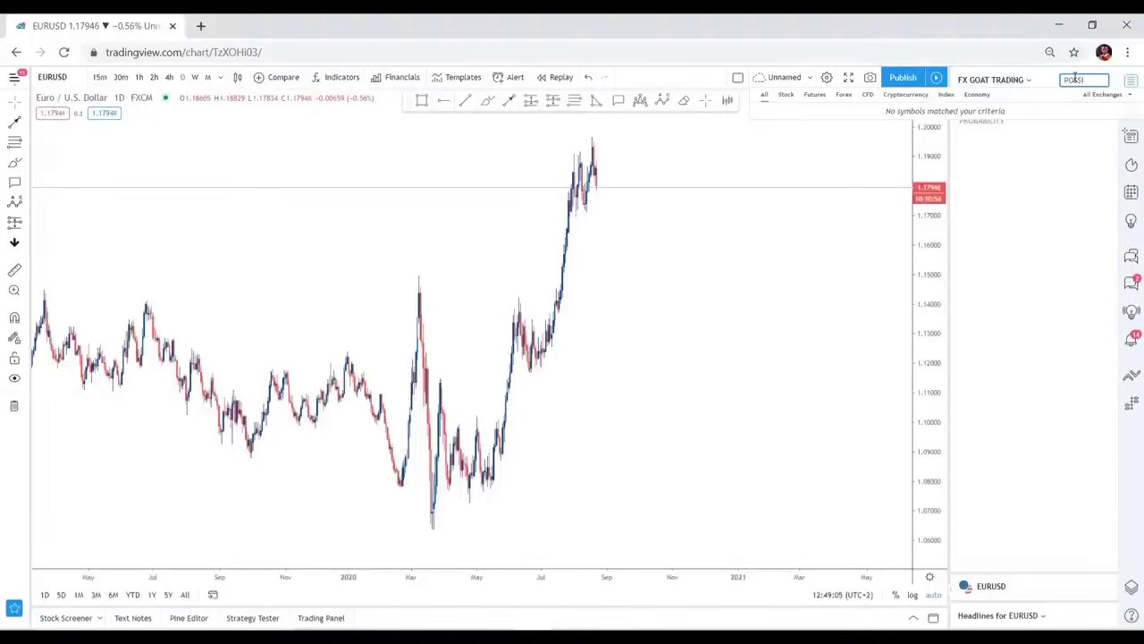
text(BILITY)
key(Return)
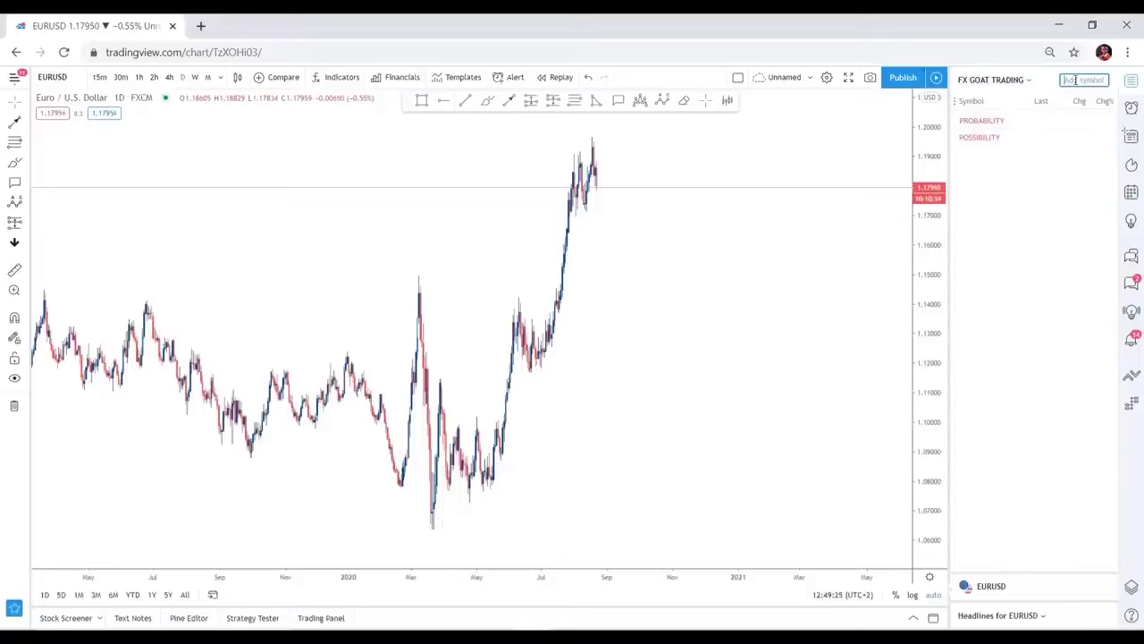
Add a NOT READY entry below POSSIBILITY in the FX GOAT TRADING watchlist
text(NO)
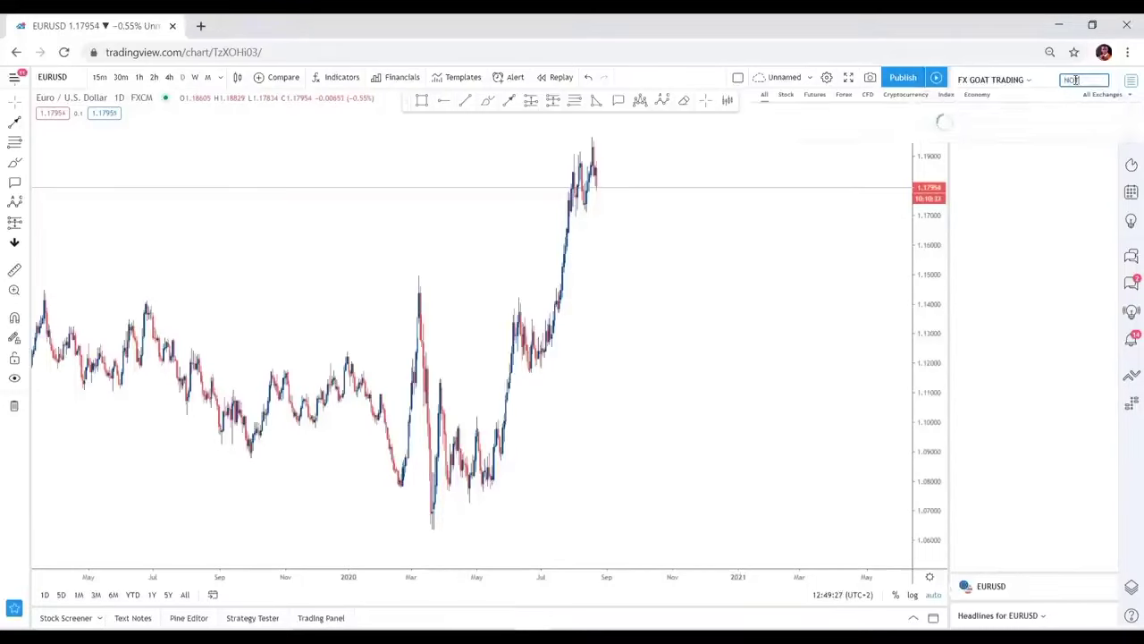
text(T RE)
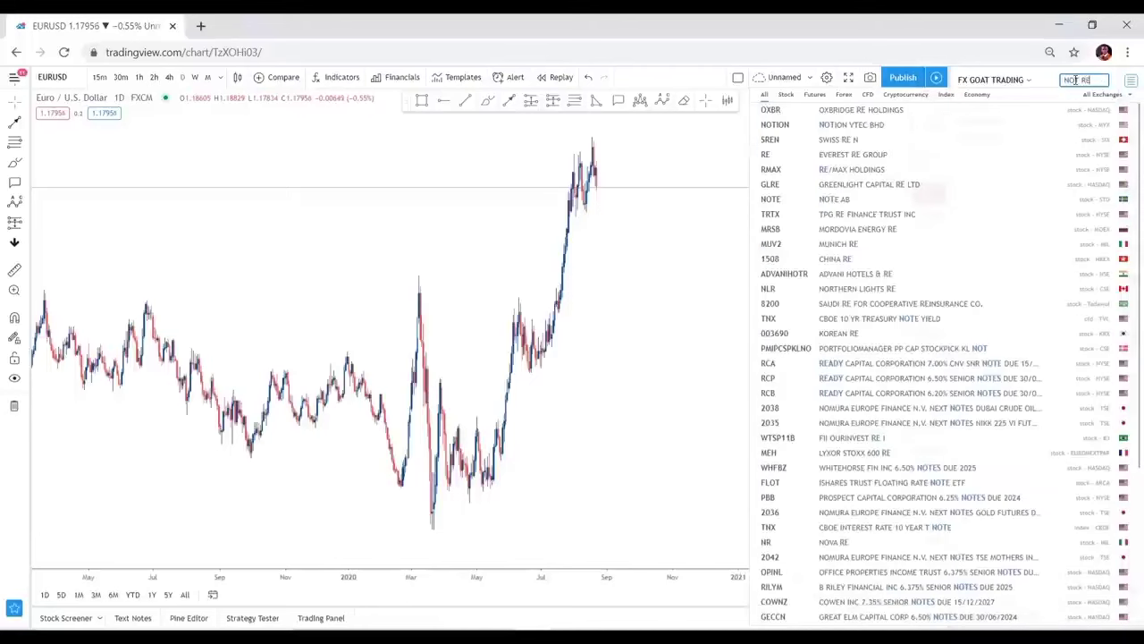
text(ADY)
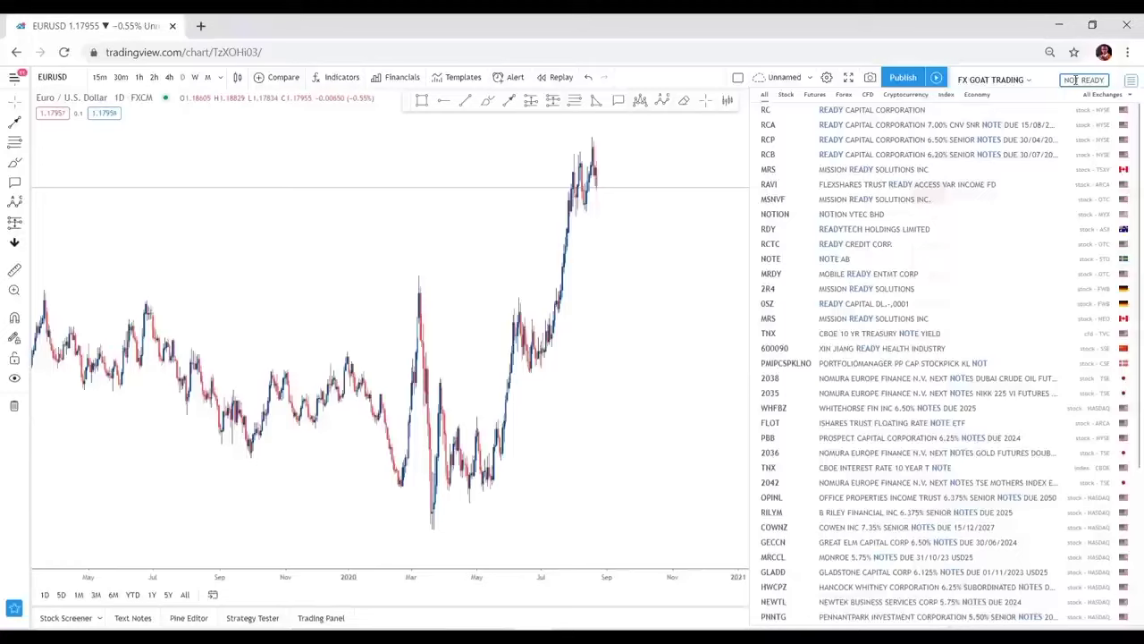
key(Return)
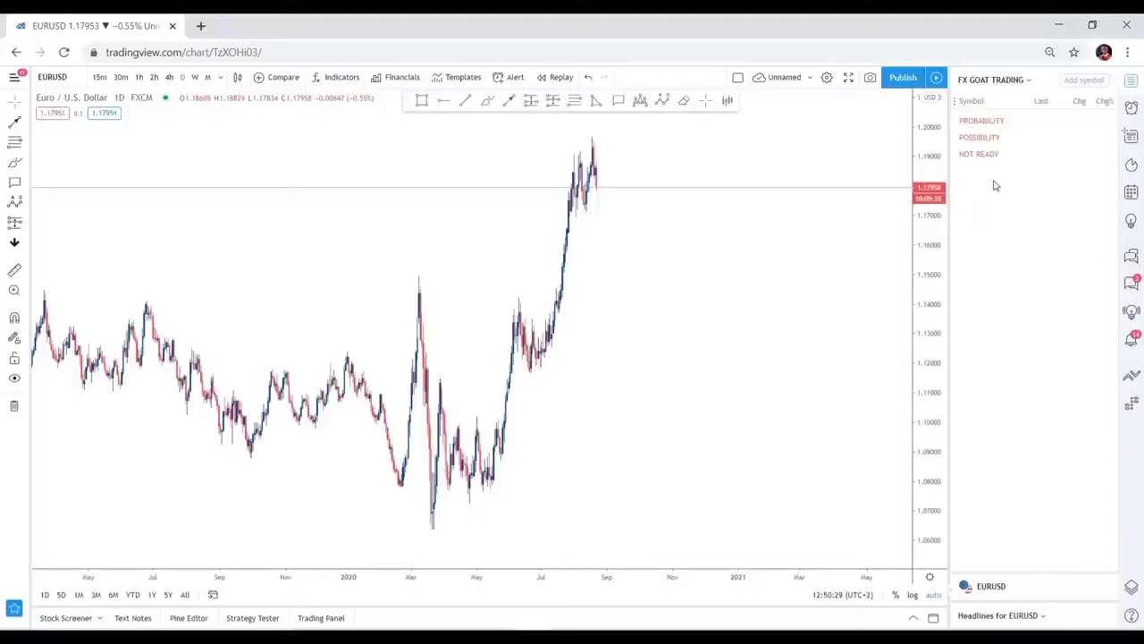
Switch to the general watchlist with all the currency pairs and view the USDCAD chart
click(1017, 81)
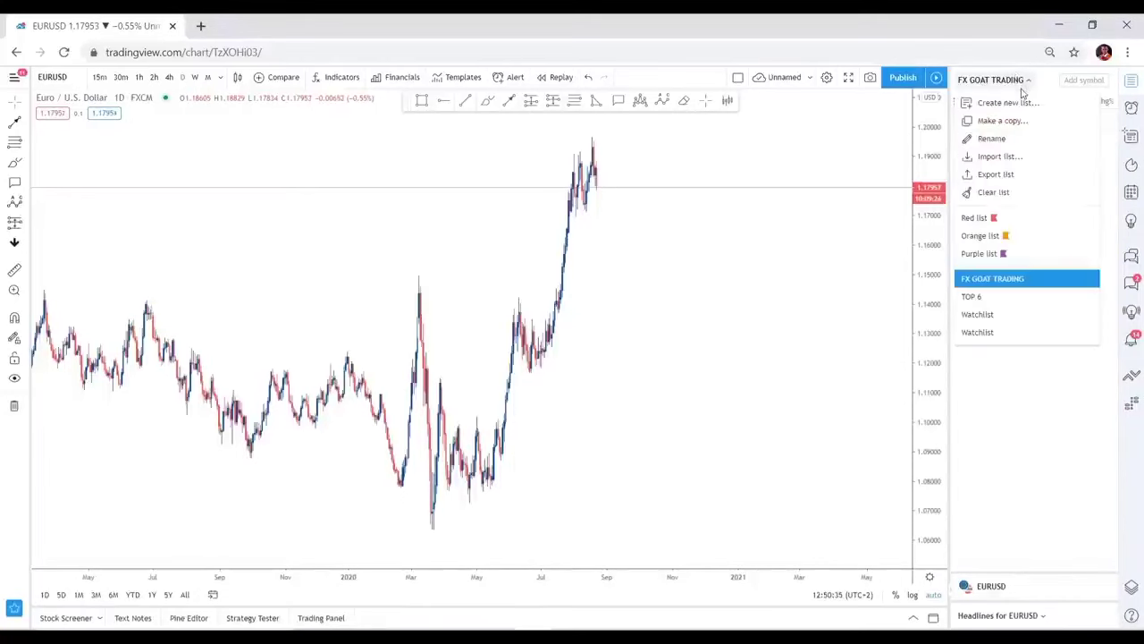
click(1055, 315)
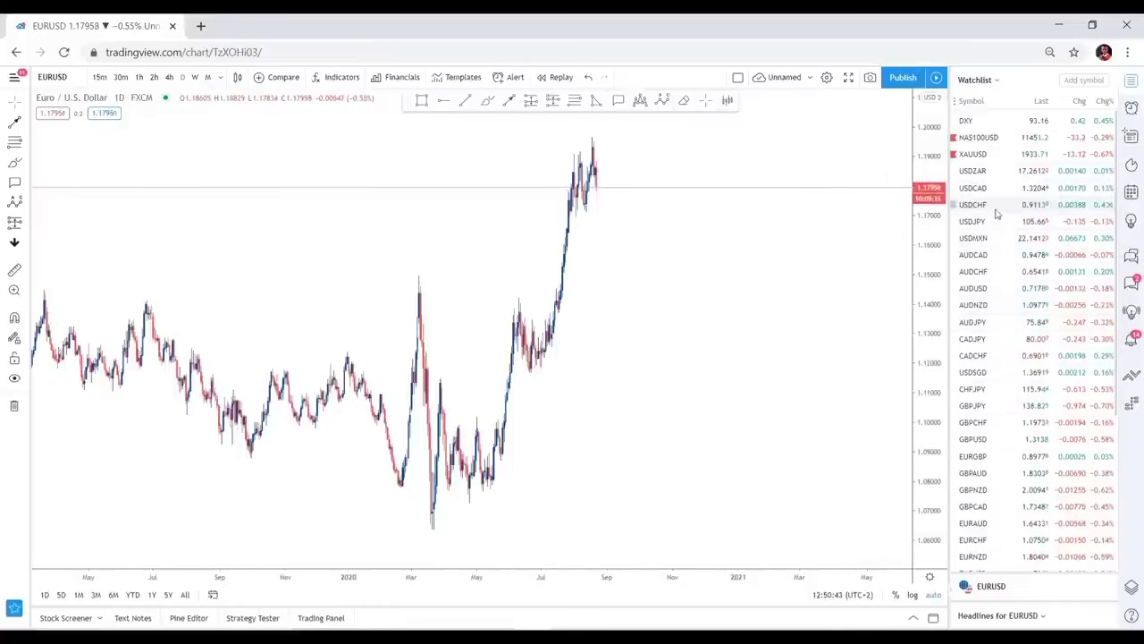
click(1013, 189)
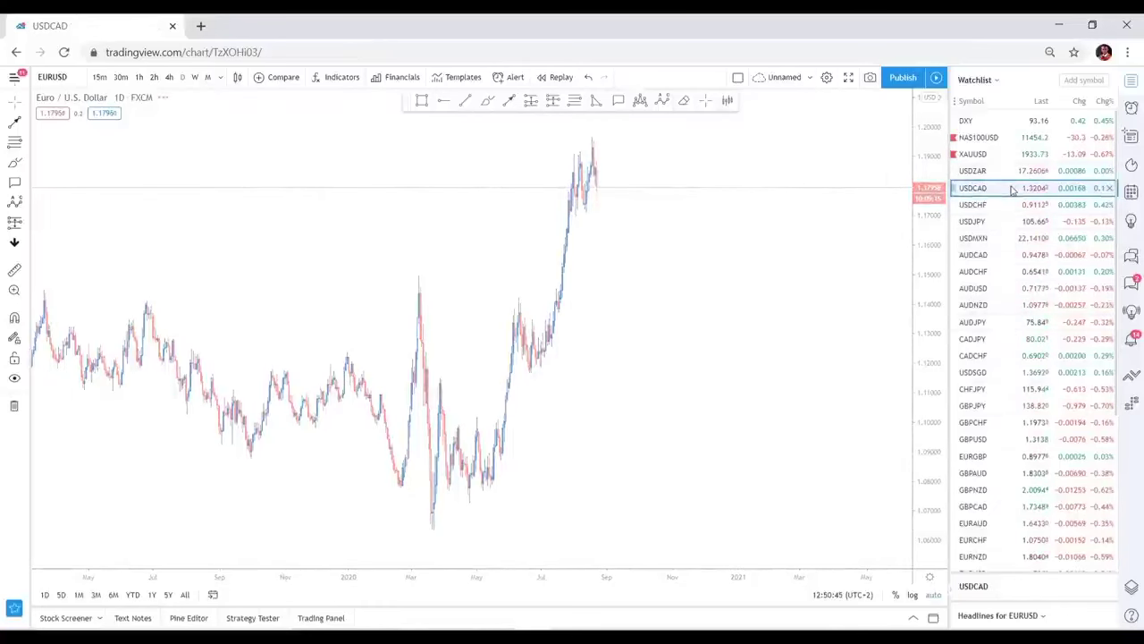
drag(577, 357, 754, 321)
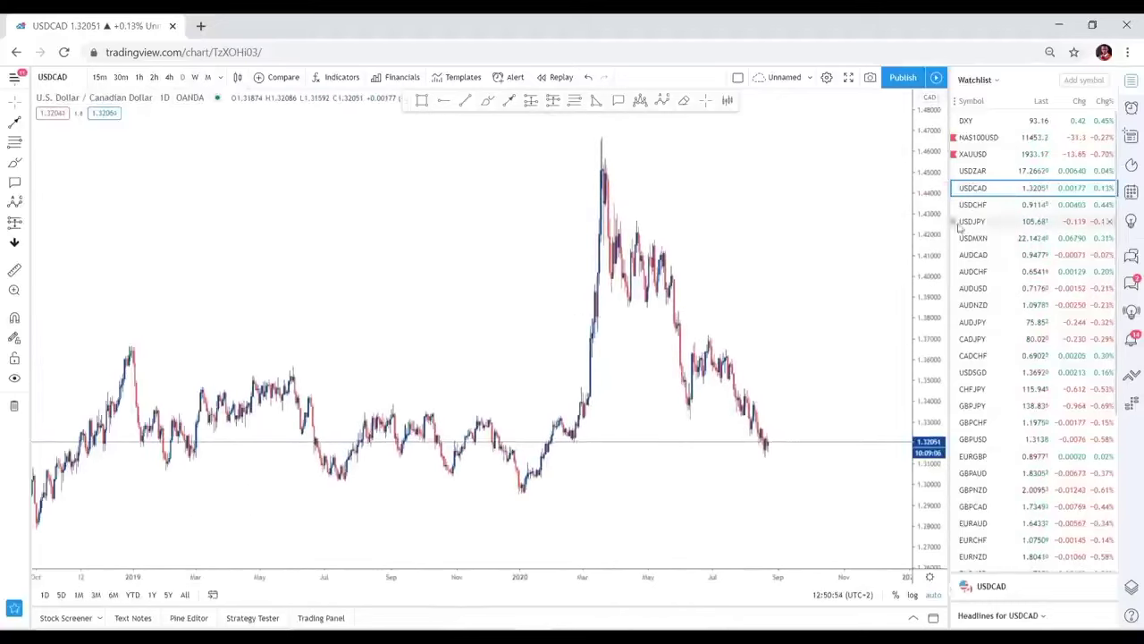
Show the USDJPY chart and add USDJPY to the FX GOAT TRADING watchlist
click(1014, 221)
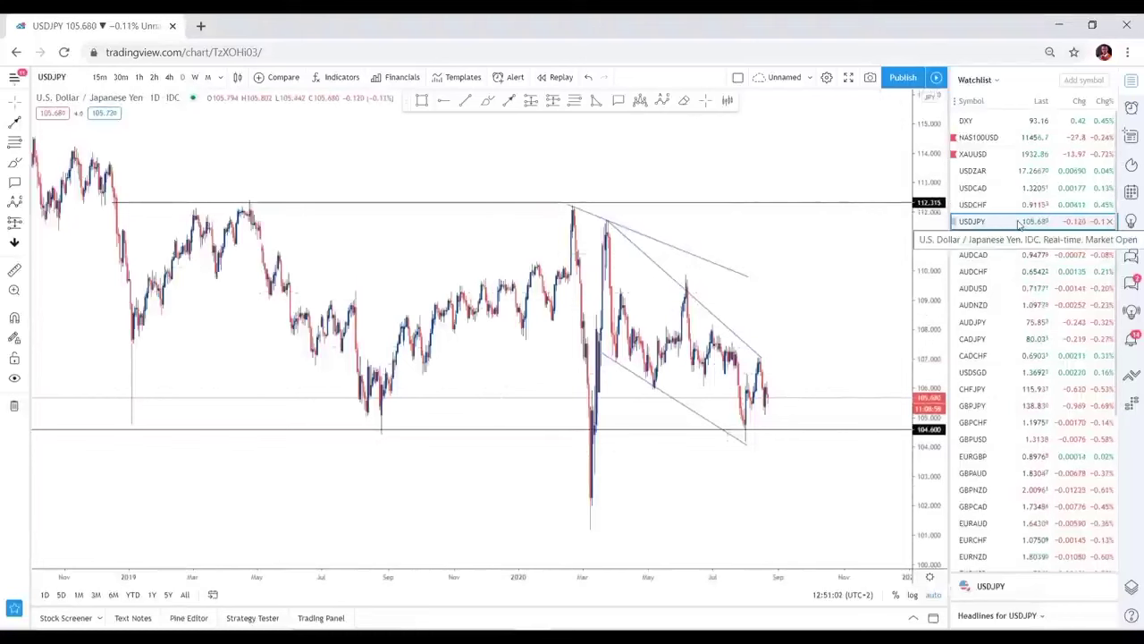
right_click(986, 224)
mouse_move(1030, 295)
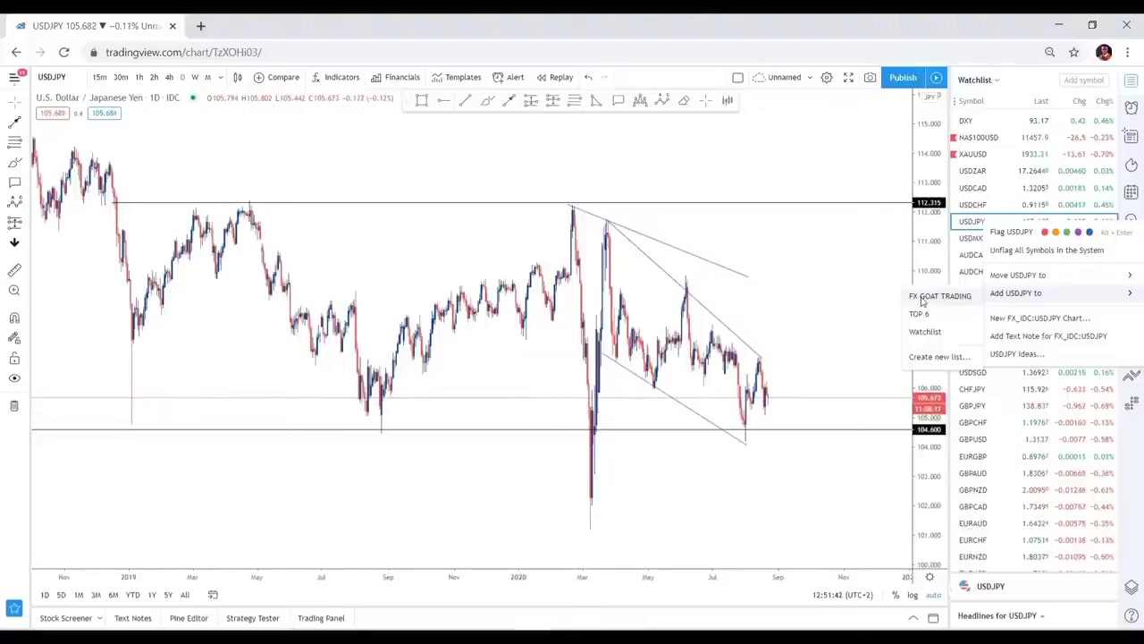
click(941, 296)
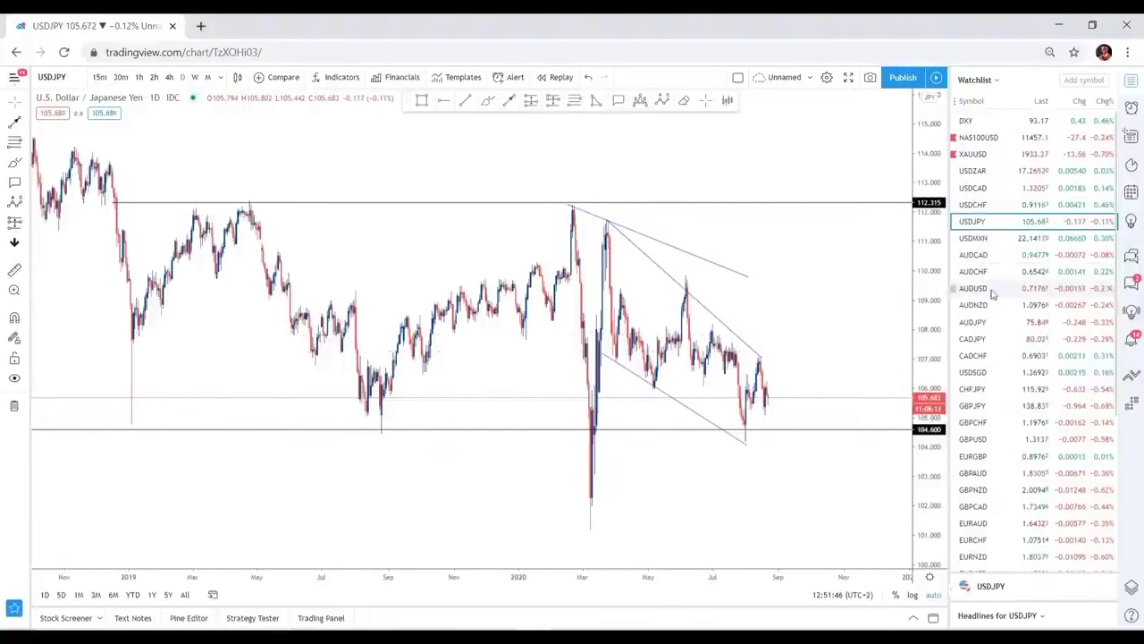
Clear the existing drawings from the AUDCAD chart and draw a rising trend line under the lows from mid-April to late August 2020
click(1011, 256)
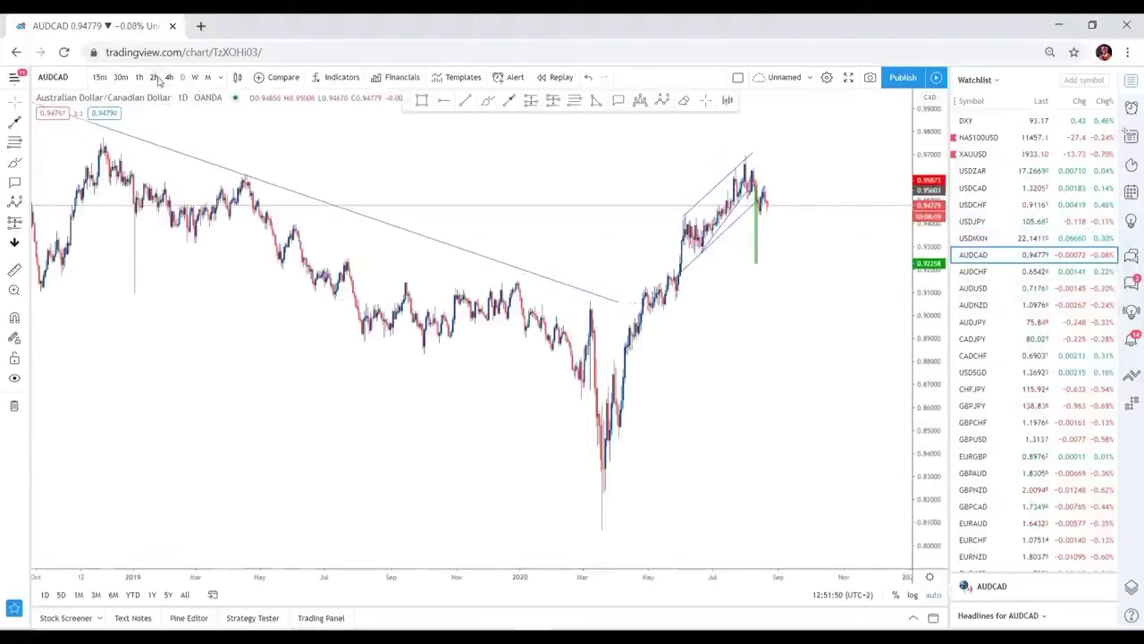
click(14, 406)
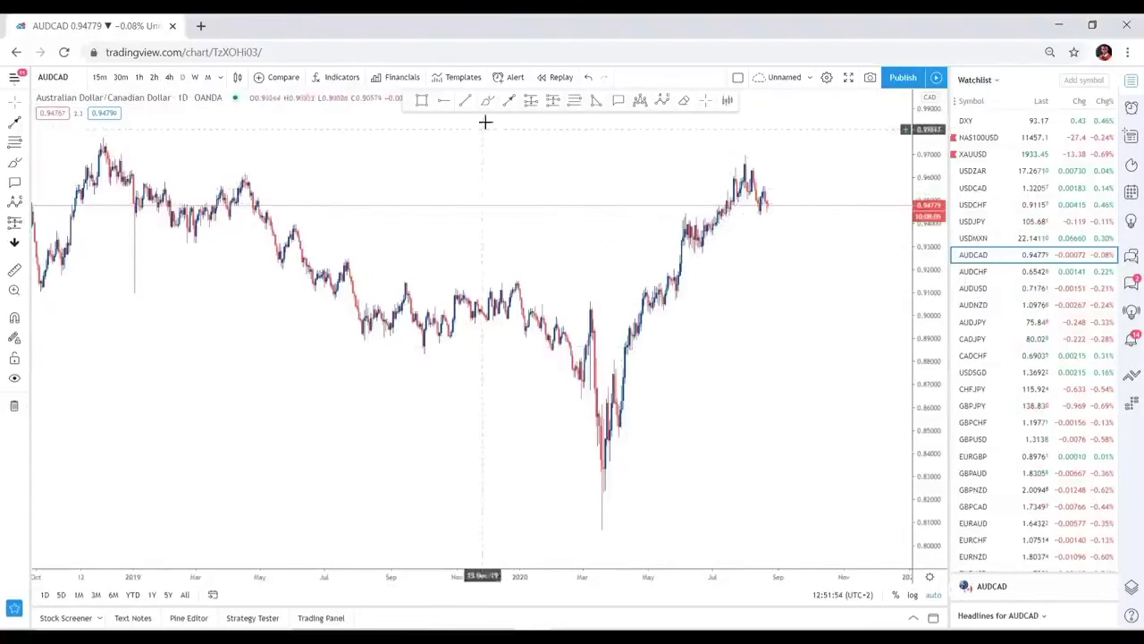
click(627, 352)
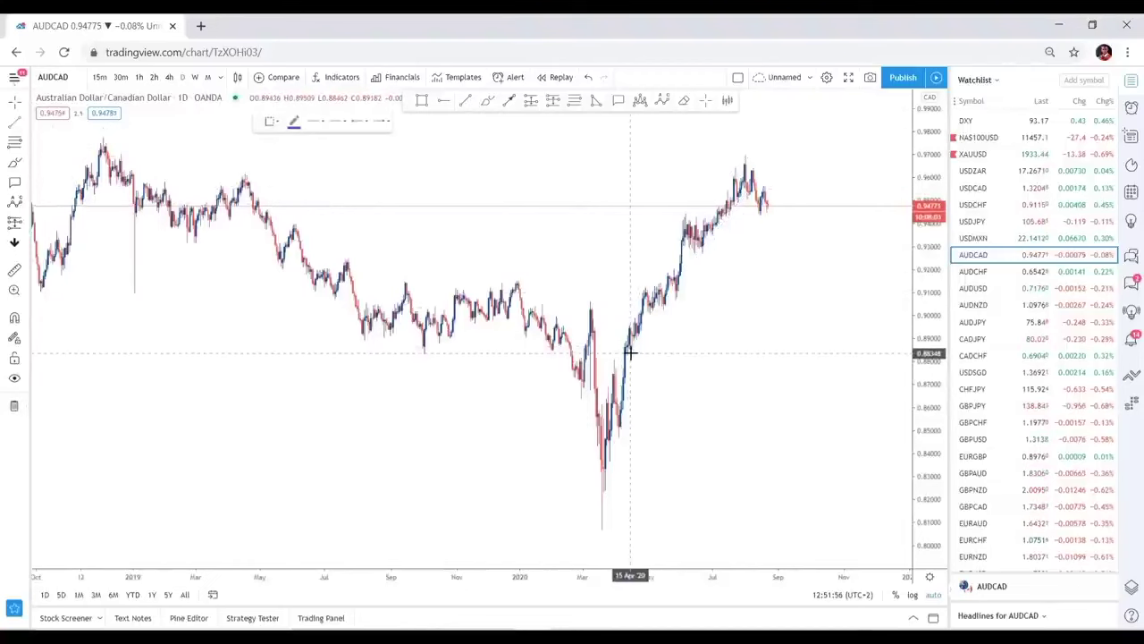
click(764, 208)
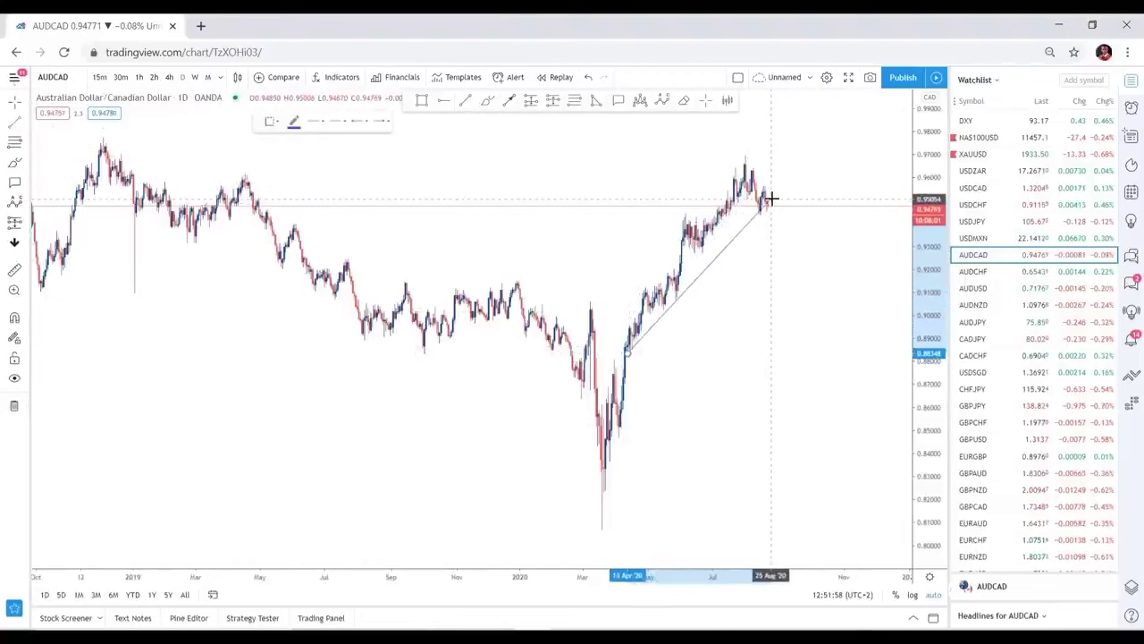
click(778, 193)
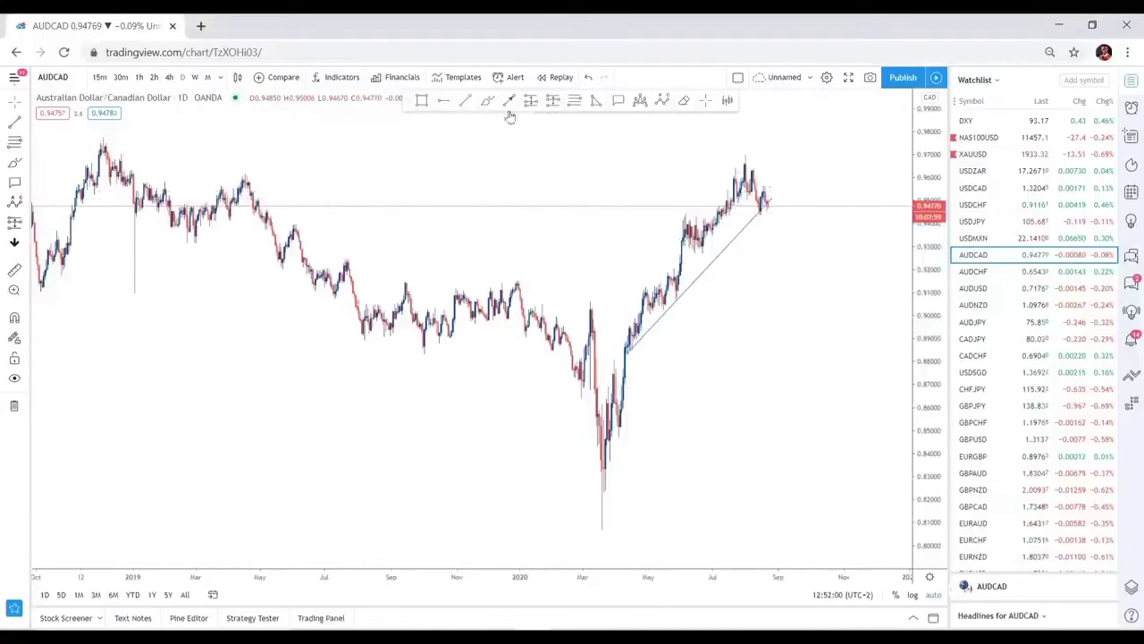
Draw a second rising trend line above the AUDCAD highs from early June 2020 to the highest recent peak
click(464, 103)
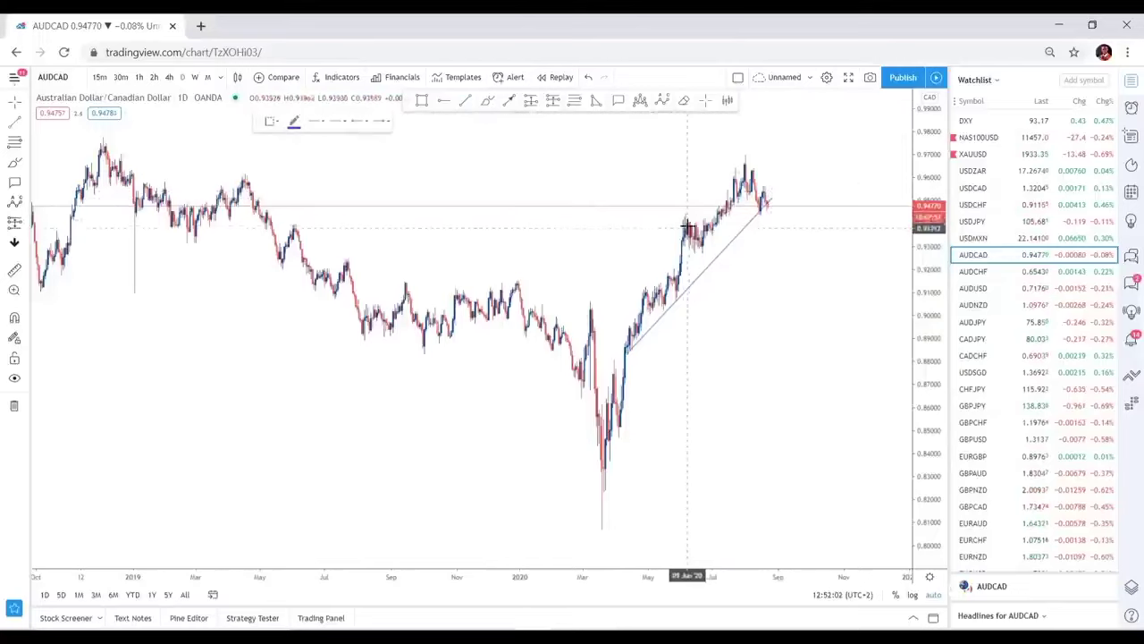
click(682, 213)
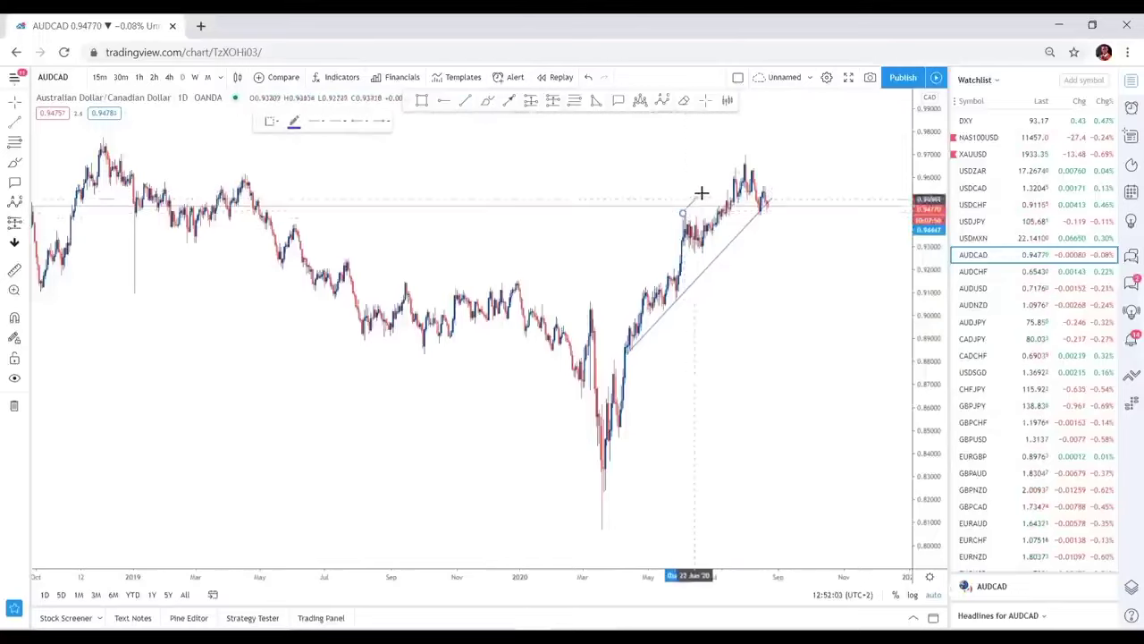
click(746, 158)
drag(826, 159, 778, 180)
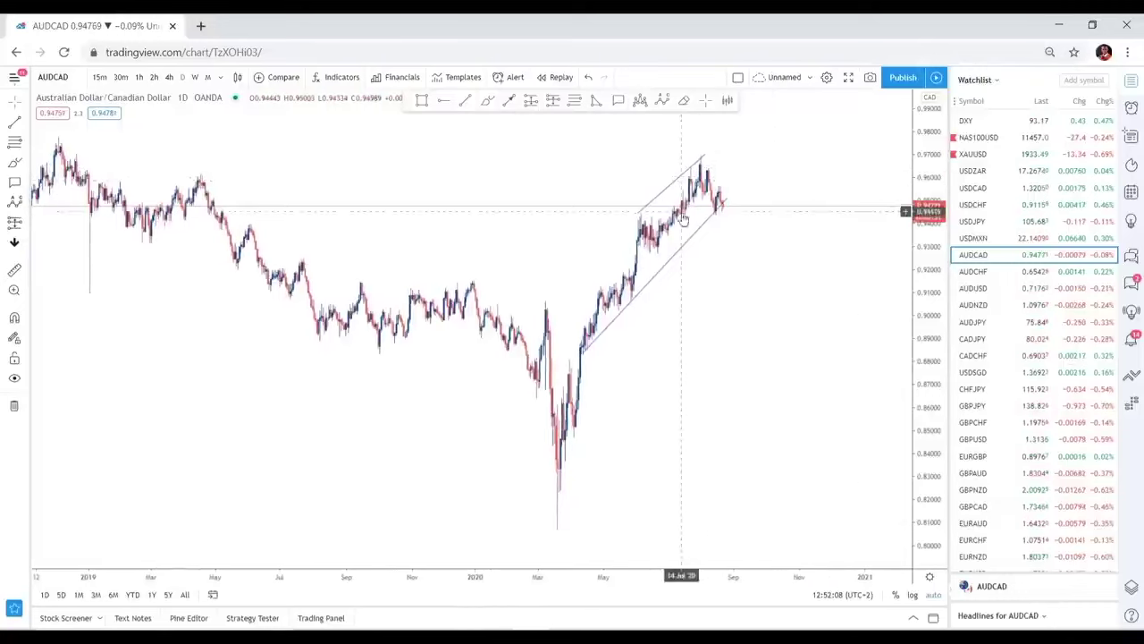
Add AUDCAD to the FX GOAT TRADING watchlist
right_click(1018, 257)
mouse_move(1035, 333)
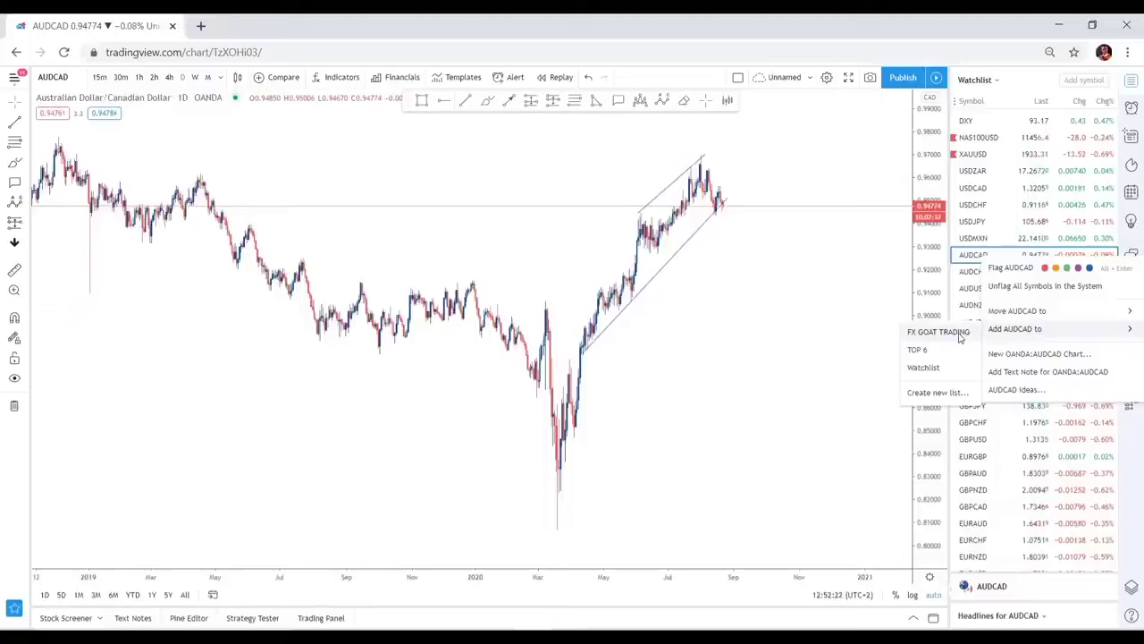
click(961, 337)
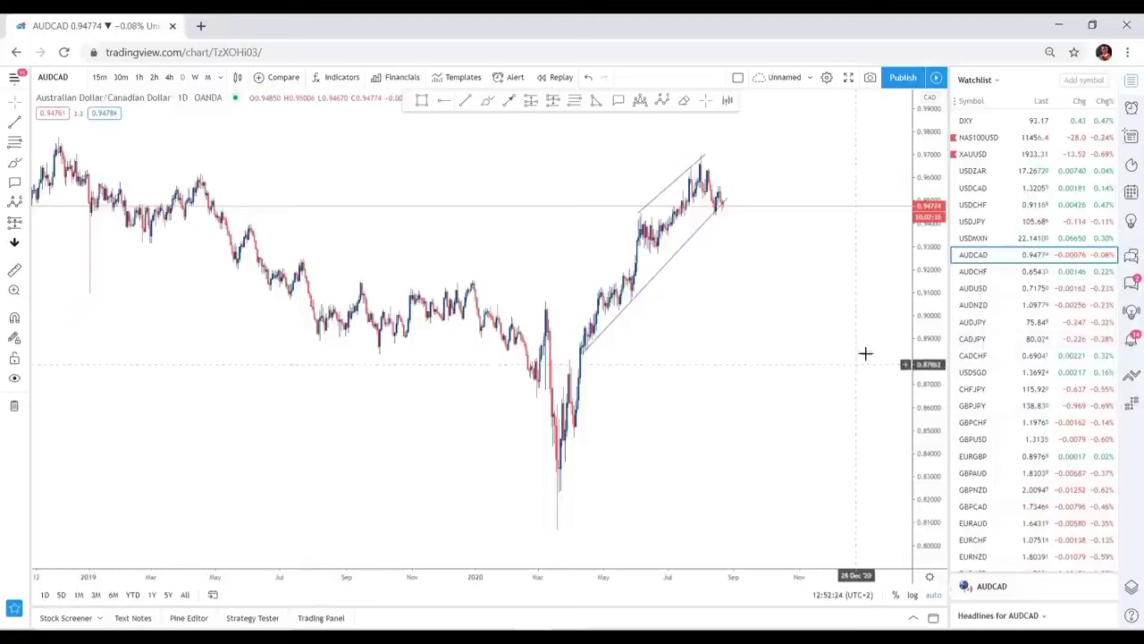
Show the AUDUSD chart and add AUDUSD to the FX GOAT TRADING watchlist
click(1013, 293)
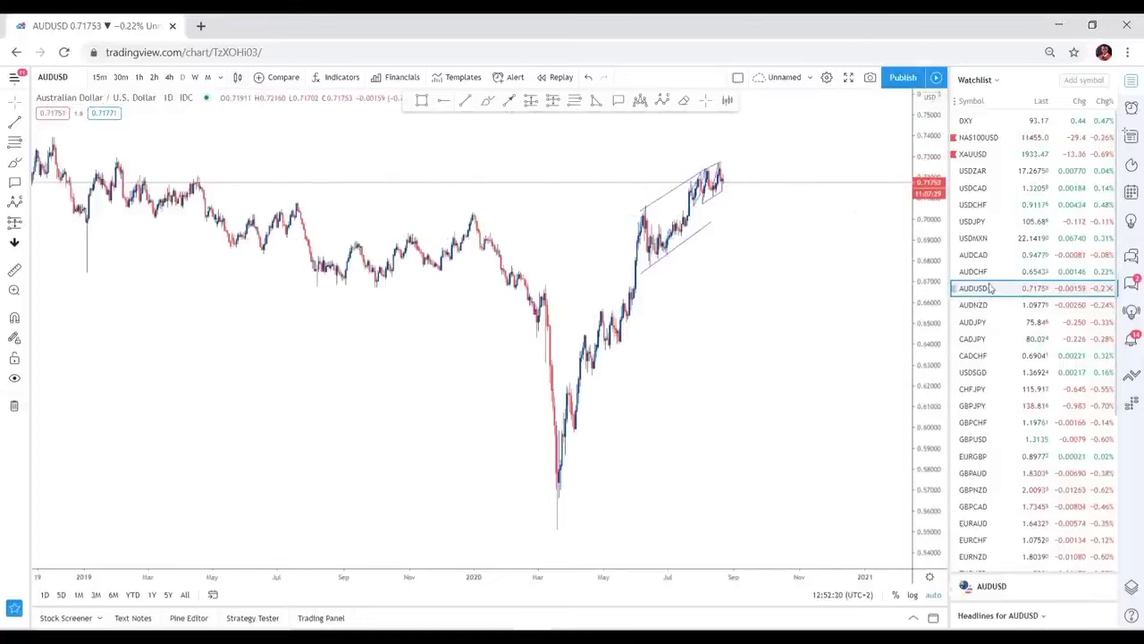
right_click(1011, 291)
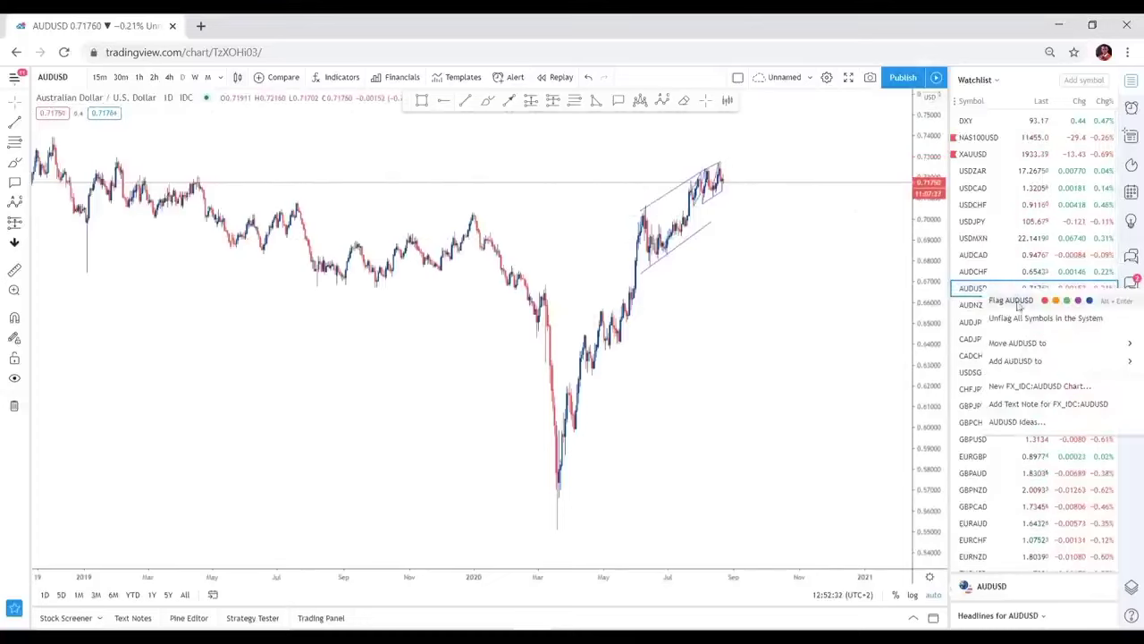
mouse_move(1039, 363)
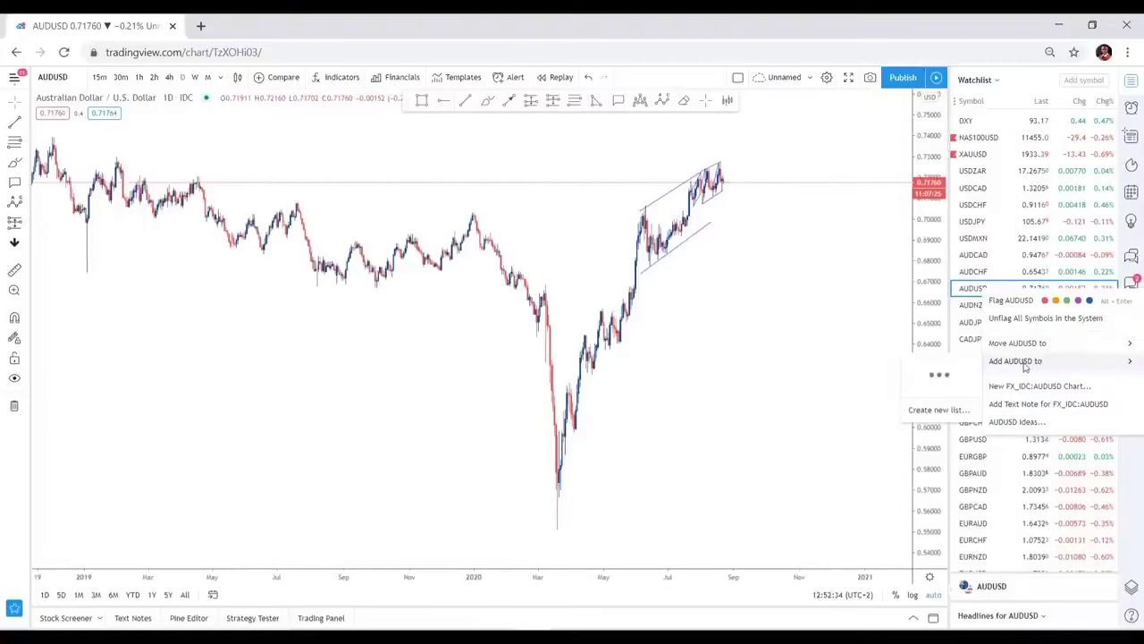
click(950, 367)
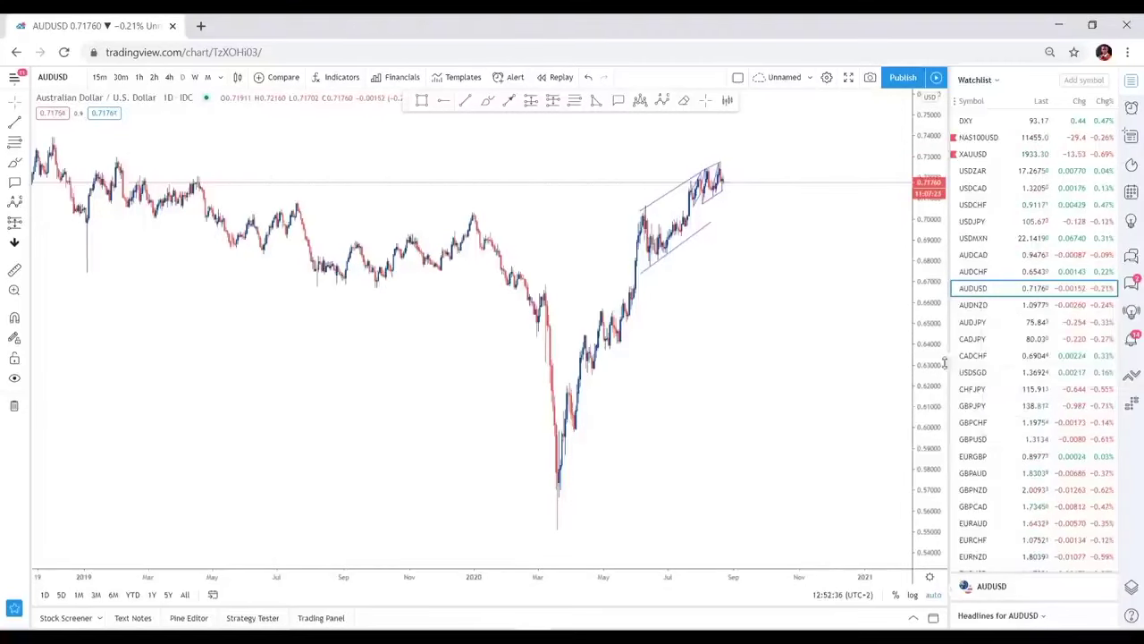
Find GBPUSD in the watchlist, show its chart and add it to the FX GOAT TRADING watchlist
scroll(1014, 403, down, 3)
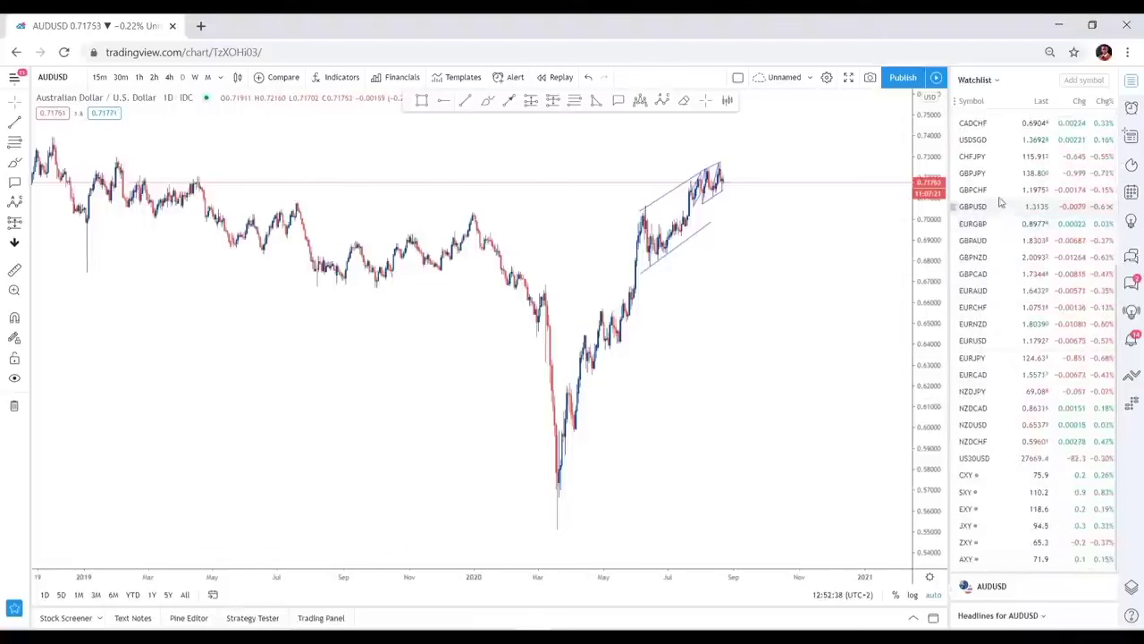
scroll(1015, 223, up, 2)
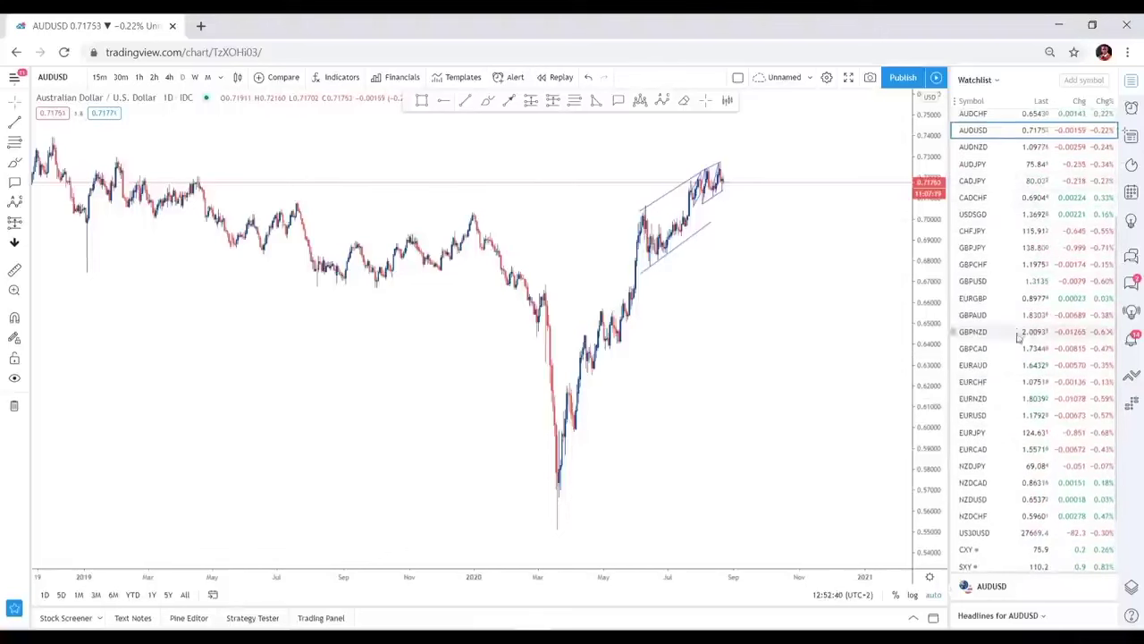
click(1019, 286)
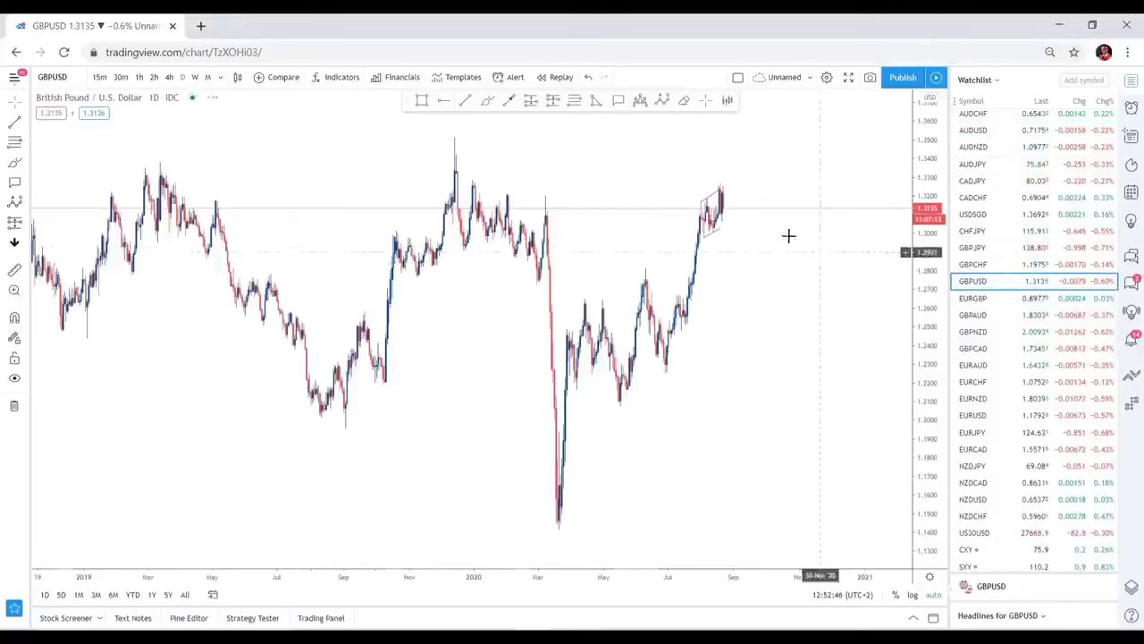
right_click(1016, 289)
mouse_move(1037, 359)
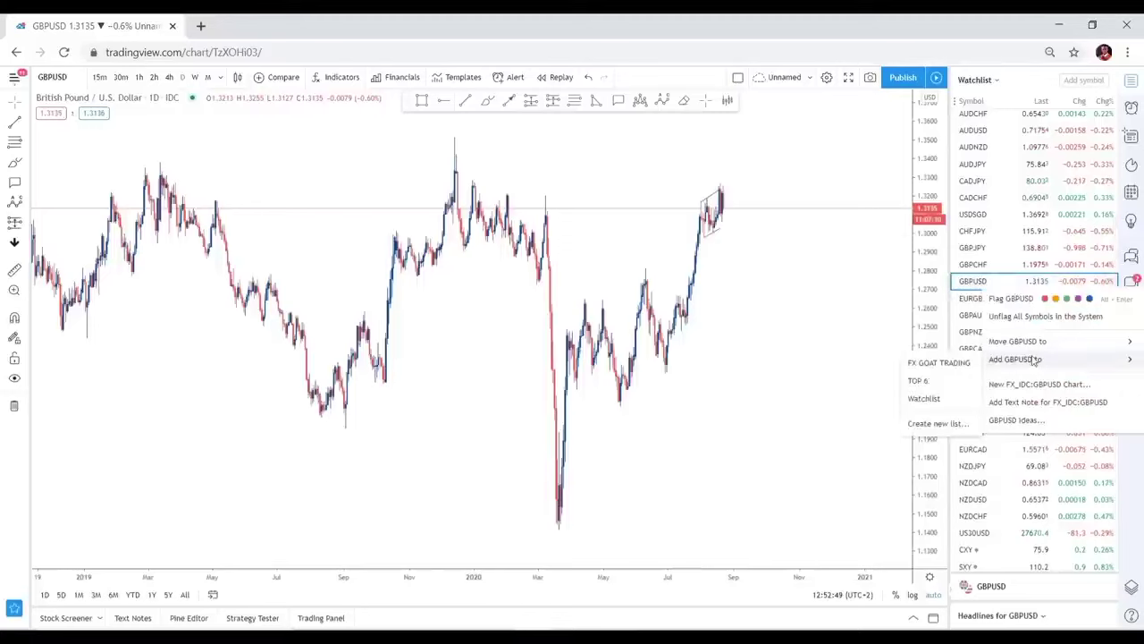
click(958, 364)
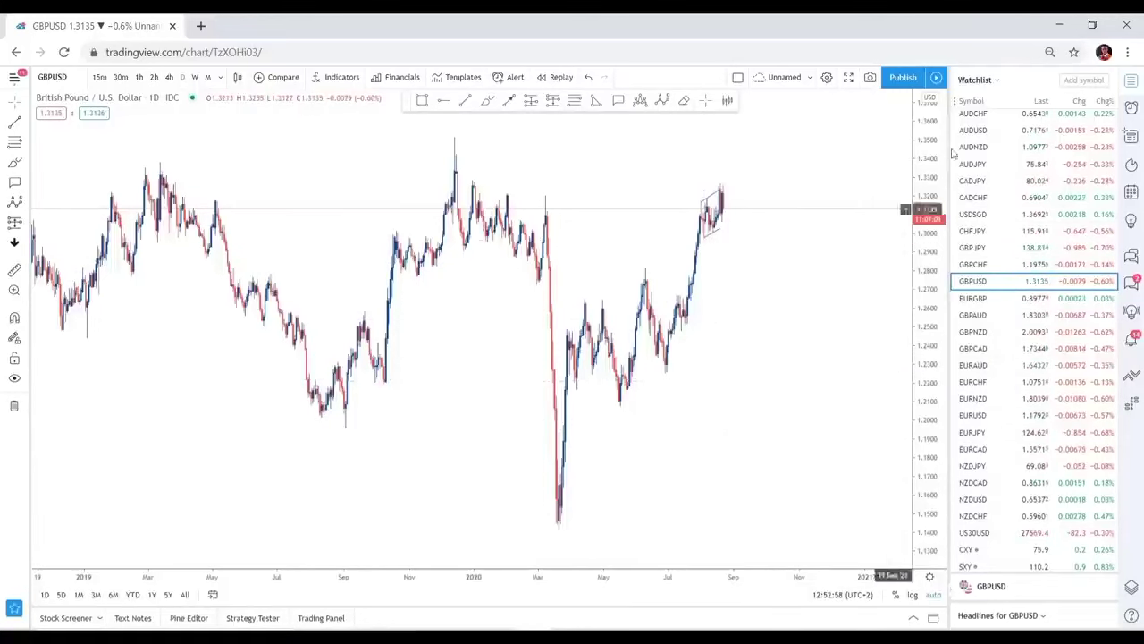
Switch to the FX GOAT TRADING watchlist and show USDJPY on the 4-hour timeframe
click(974, 83)
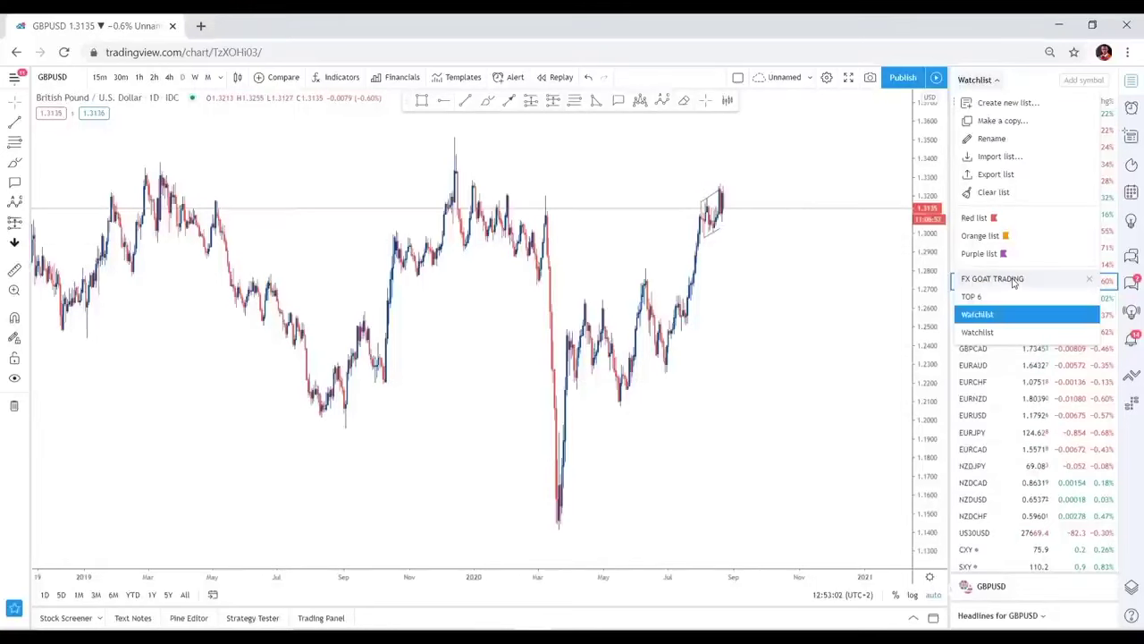
click(993, 279)
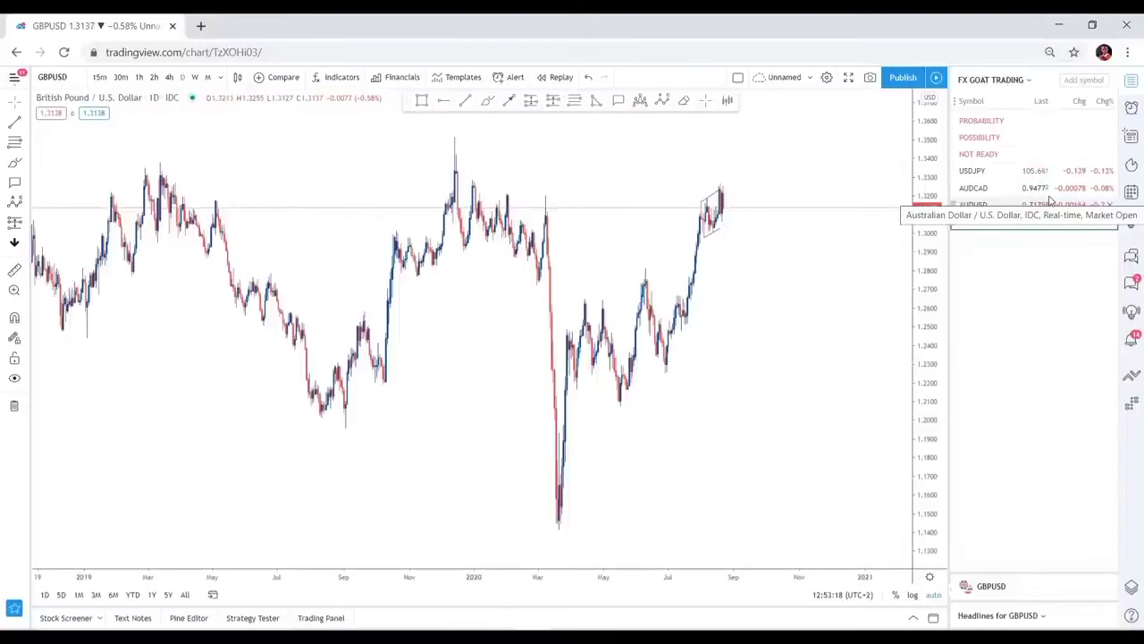
click(971, 171)
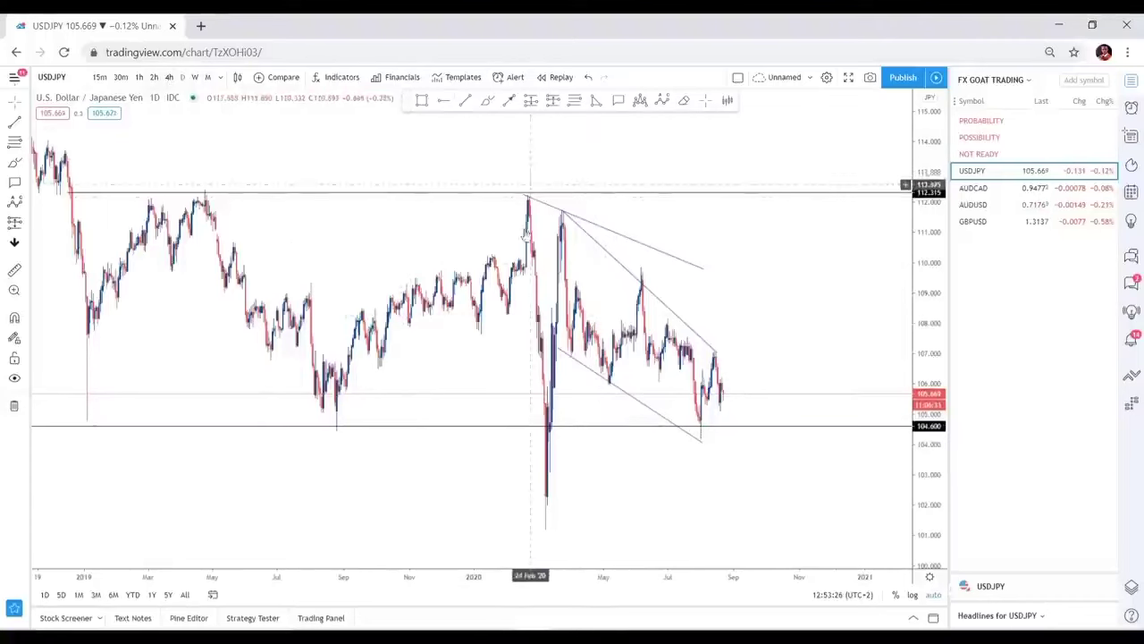
click(169, 77)
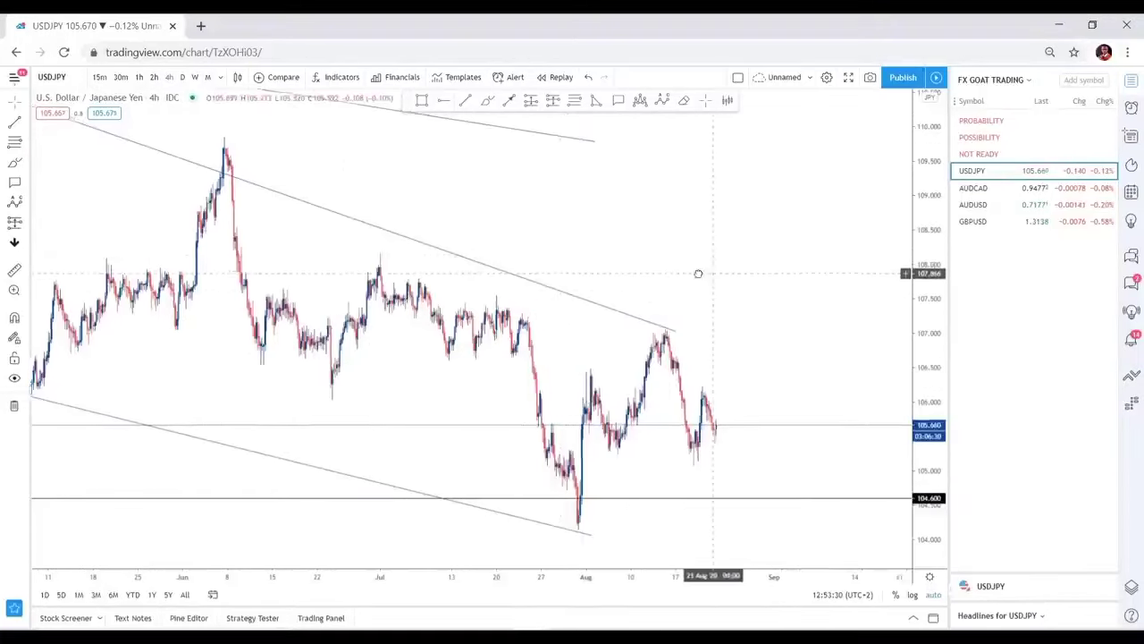
drag(698, 273, 656, 286)
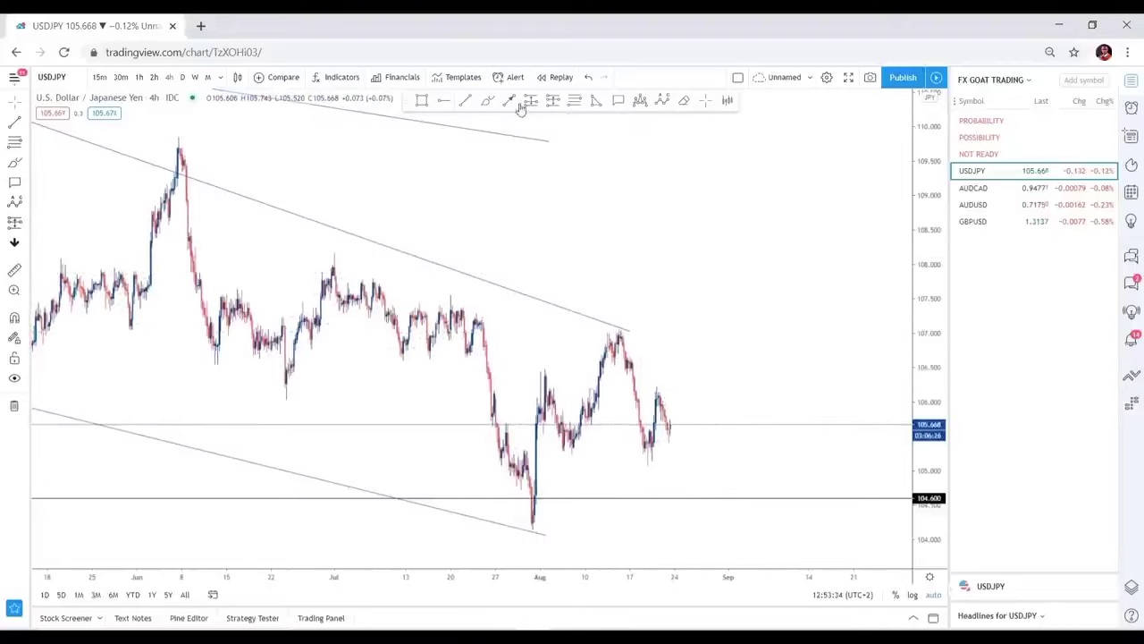
Draw two rising trend lines on the USDJPY chart, one under the lows from 31 July and one over the highs, forming an ascending channel
click(531, 529)
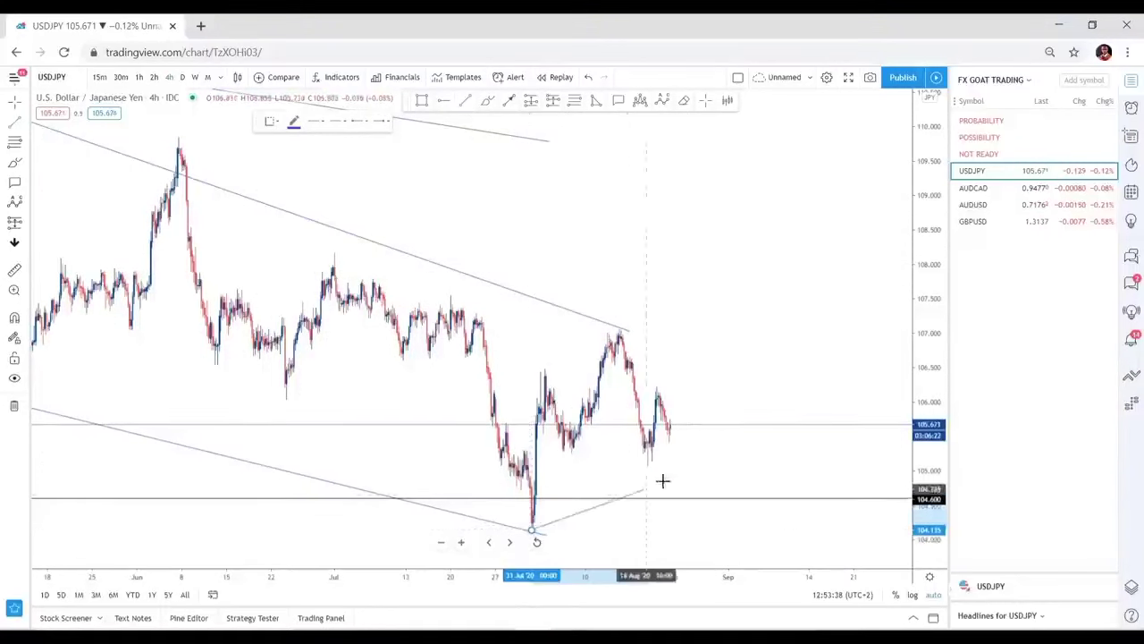
click(702, 433)
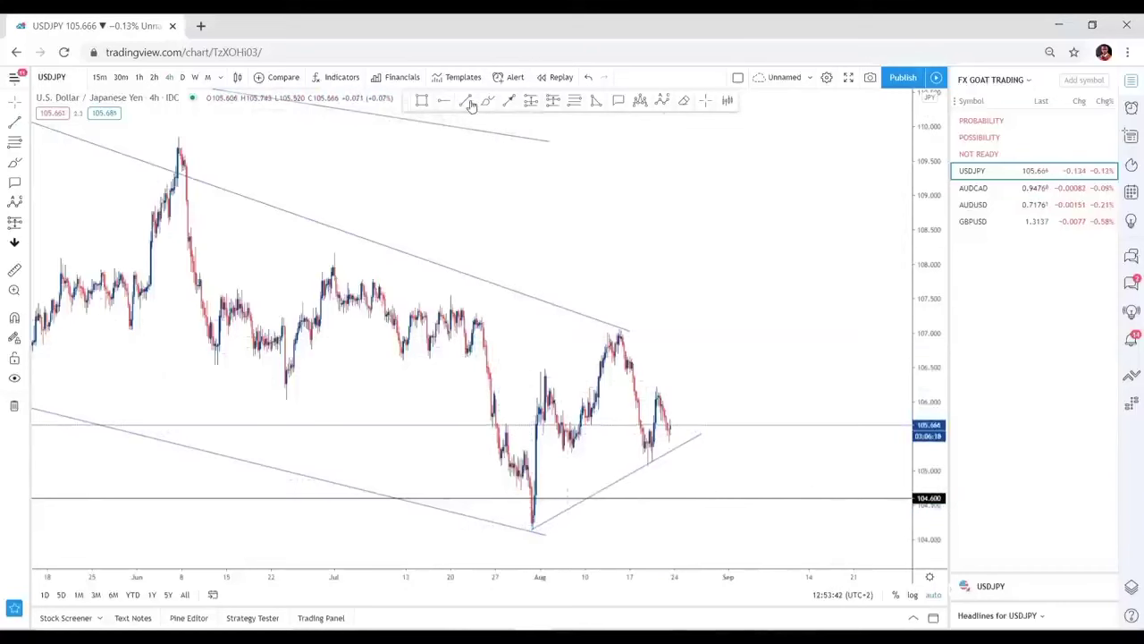
click(490, 392)
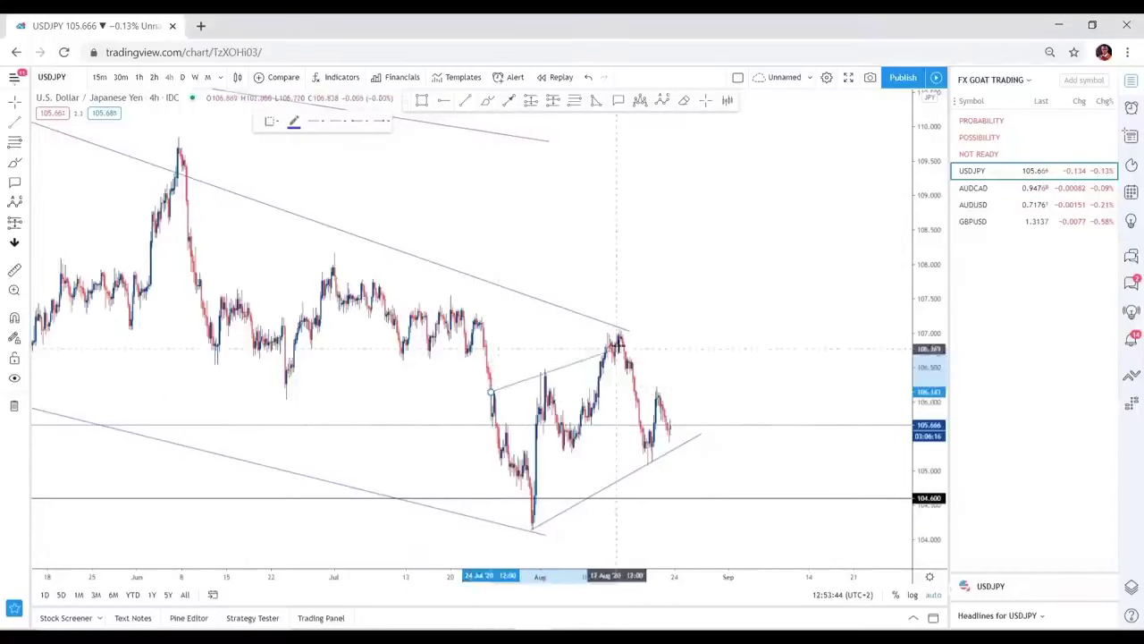
click(638, 315)
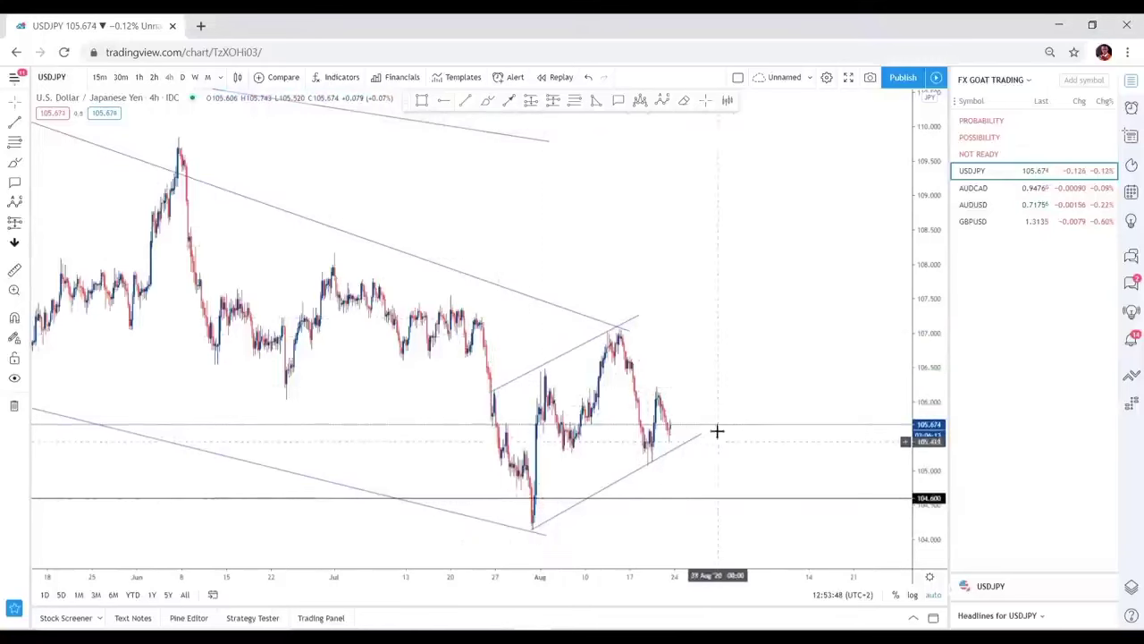
Sketch a projected break below the rising channel with a small pullback and further drop, and move USDJPY under POSSIBILITY
drag(731, 373, 763, 363)
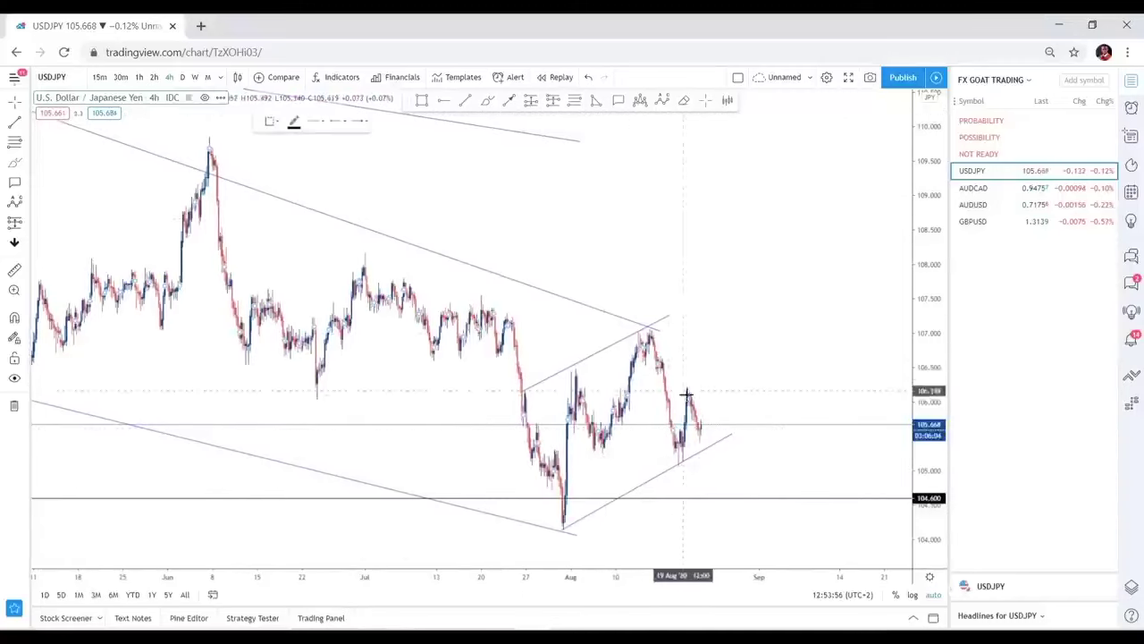
mouse_move(707, 420)
mouse_down()
mouse_move(723, 462)
mouse_move(765, 461)
mouse_move(761, 449)
mouse_move(712, 498)
mouse_move(764, 444)
mouse_move(804, 547)
mouse_up()
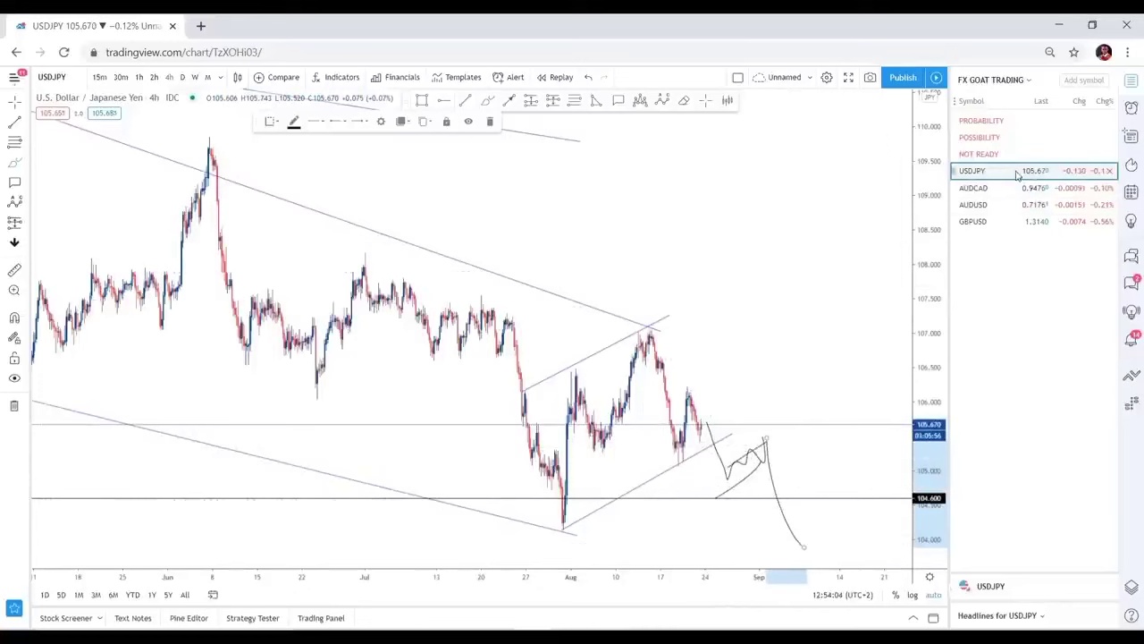
drag(1016, 161, 1020, 153)
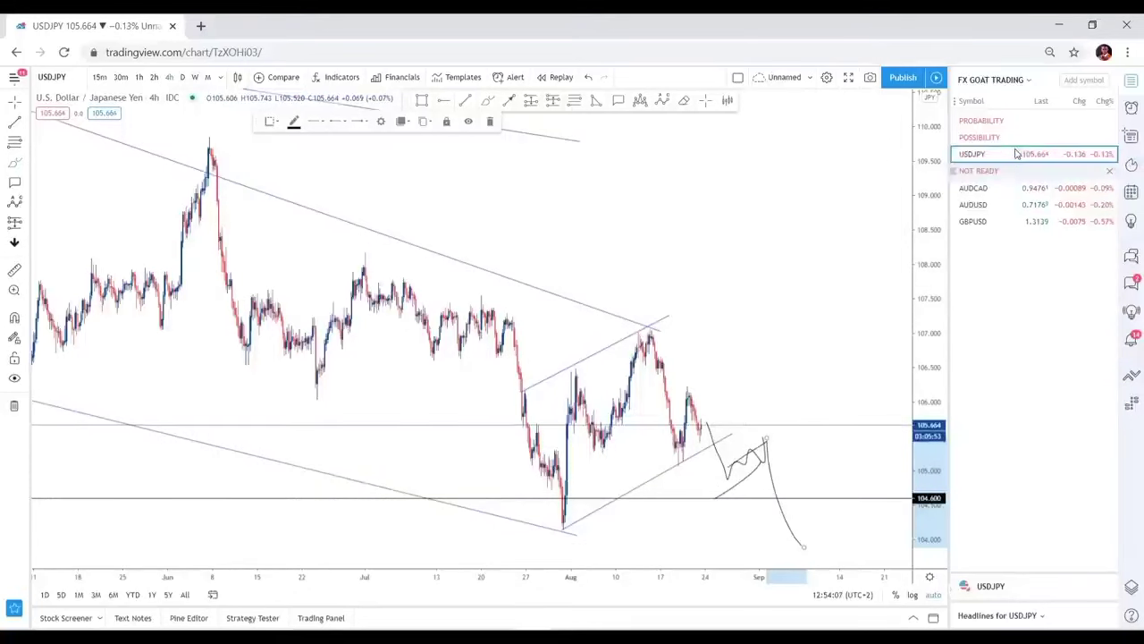
Show the AUDCAD chart and lengthen the upper channel line at both ends, past the highest peak and back into late May
click(988, 186)
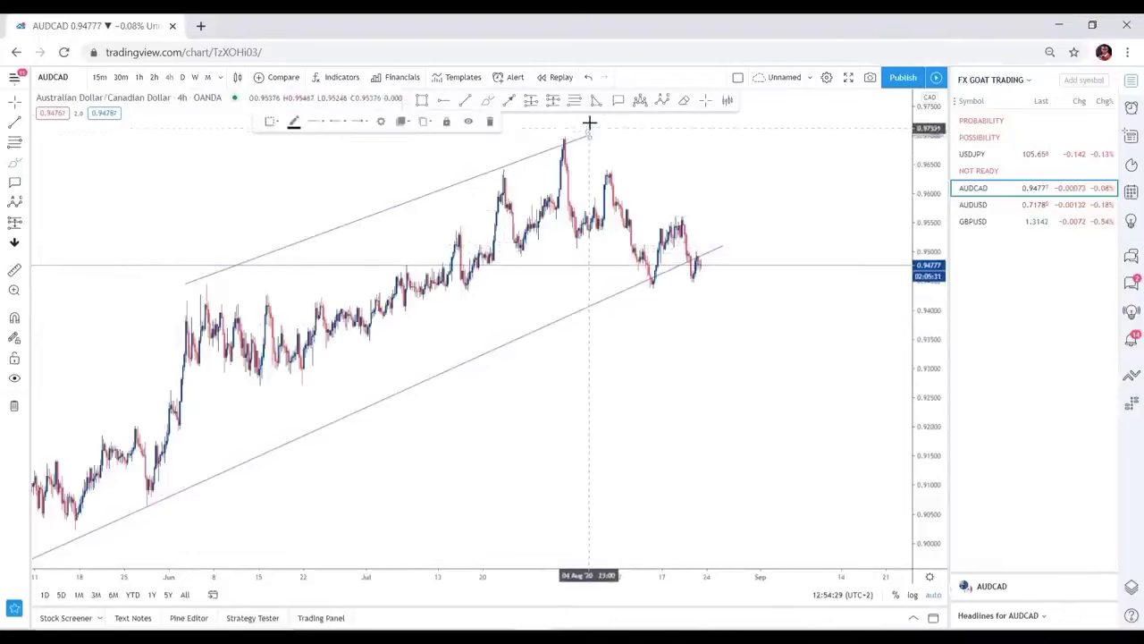
click(490, 121)
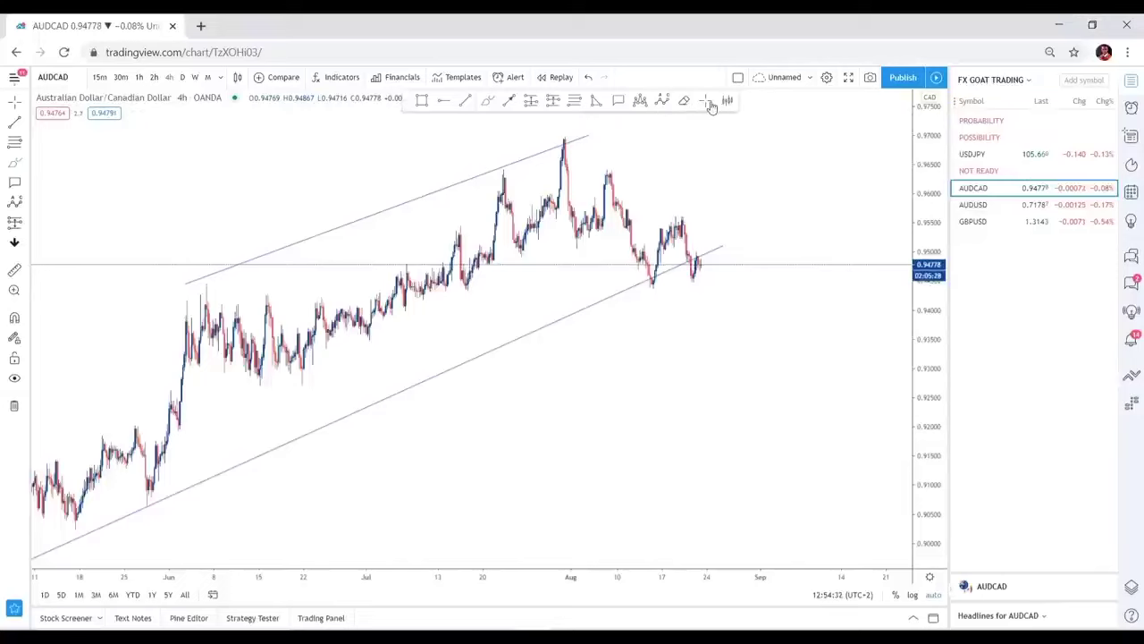
click(588, 139)
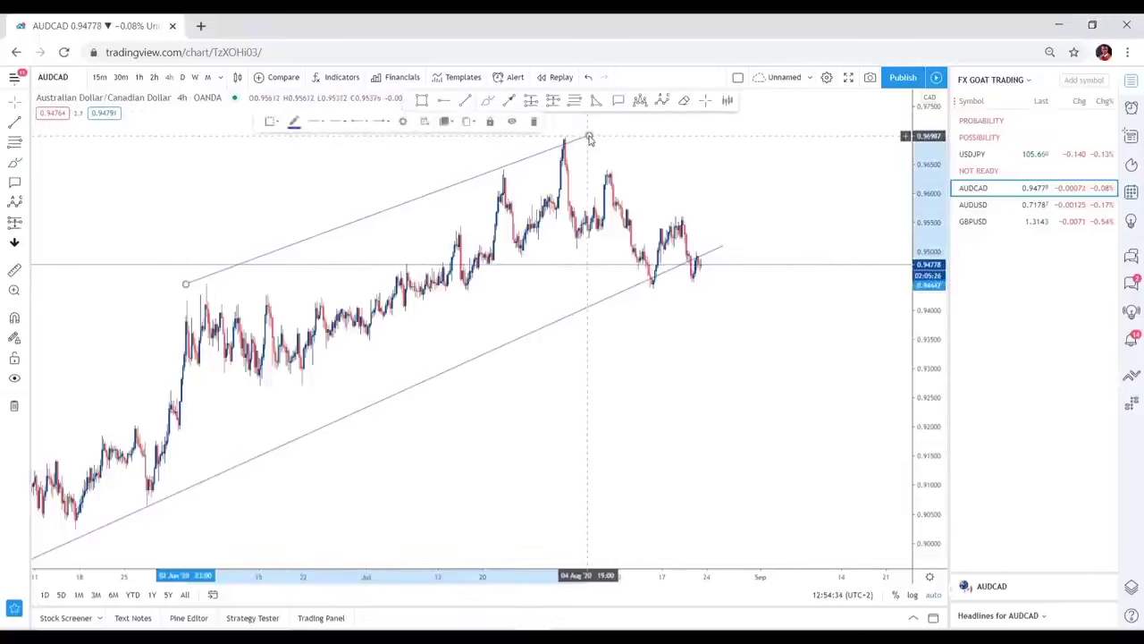
drag(587, 135, 606, 120)
drag(185, 284, 147, 306)
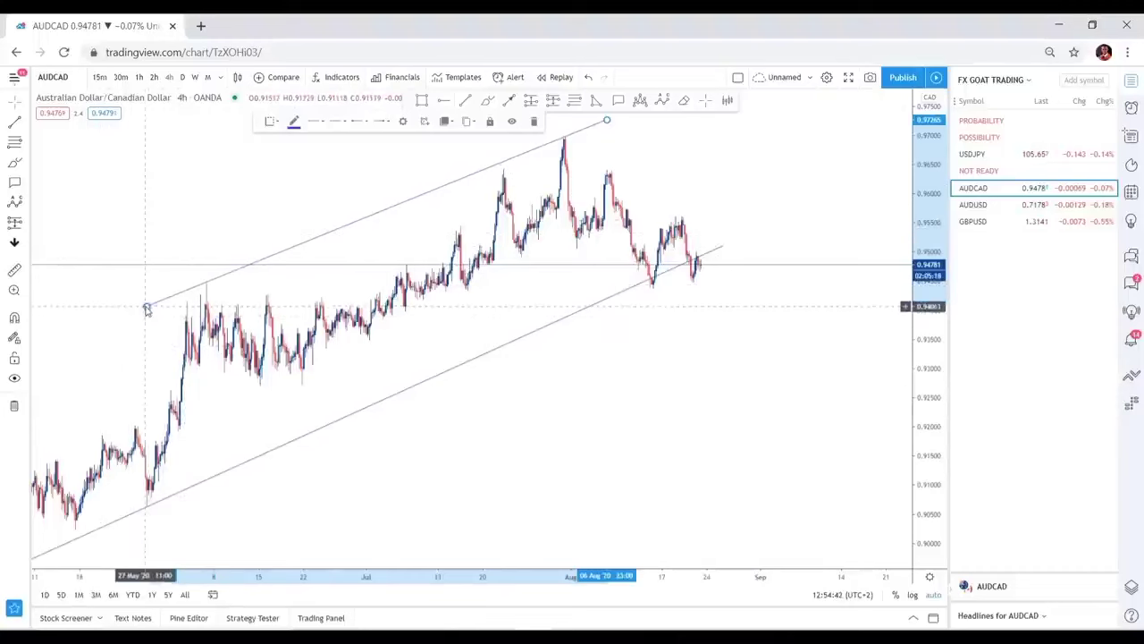
drag(146, 306, 133, 321)
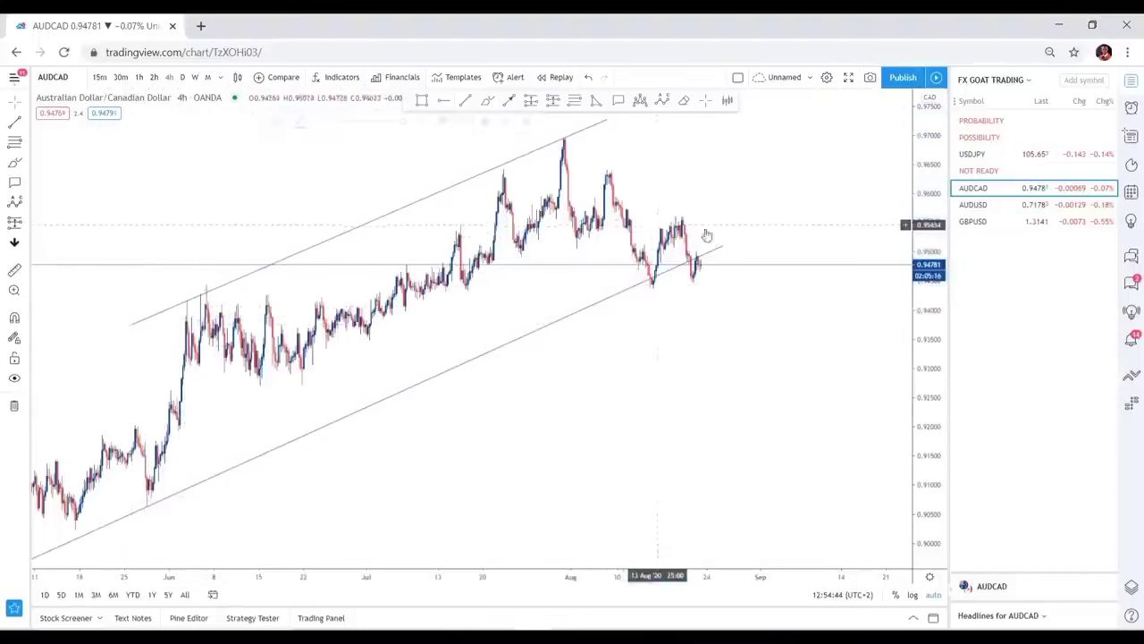
click(813, 286)
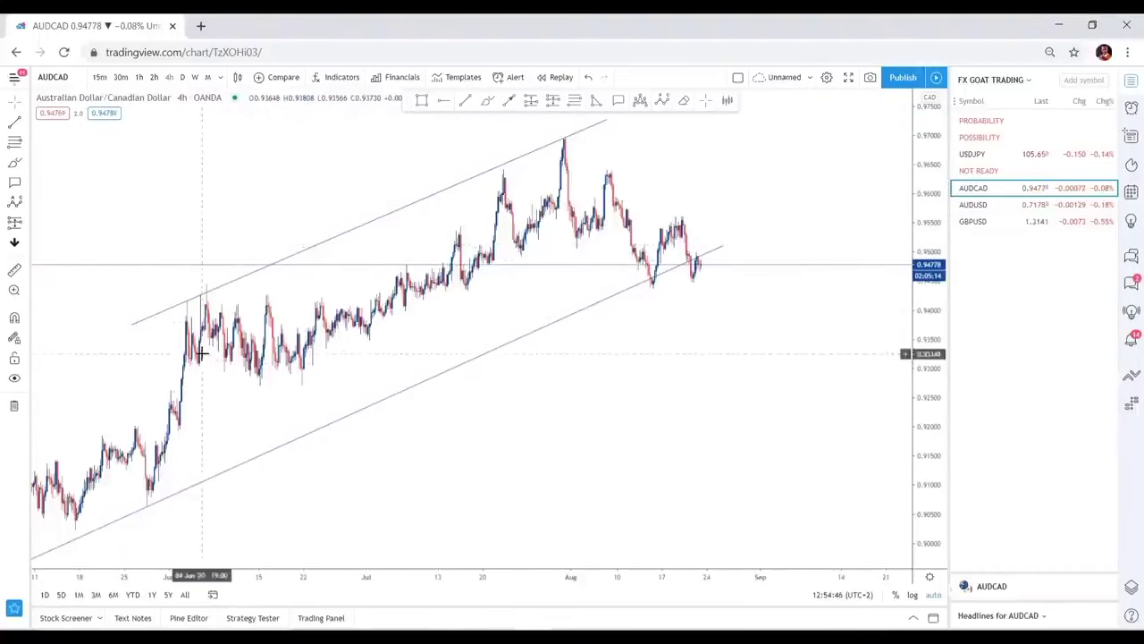
drag(207, 263, 512, 262)
scroll(511, 262, down, 5)
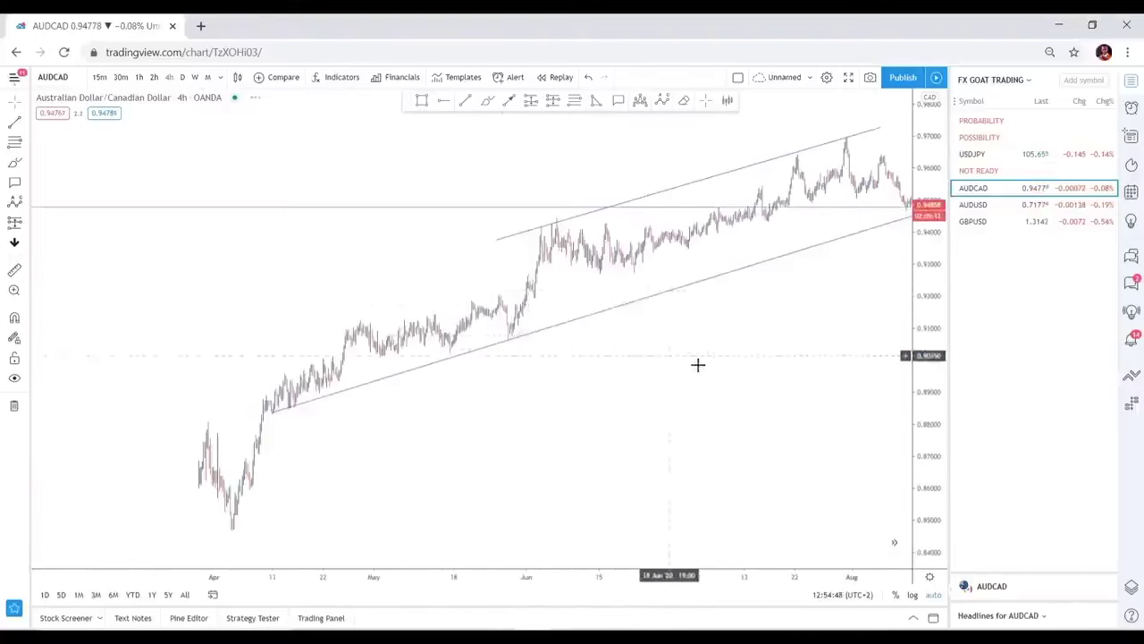
scroll(626, 349, up, 2)
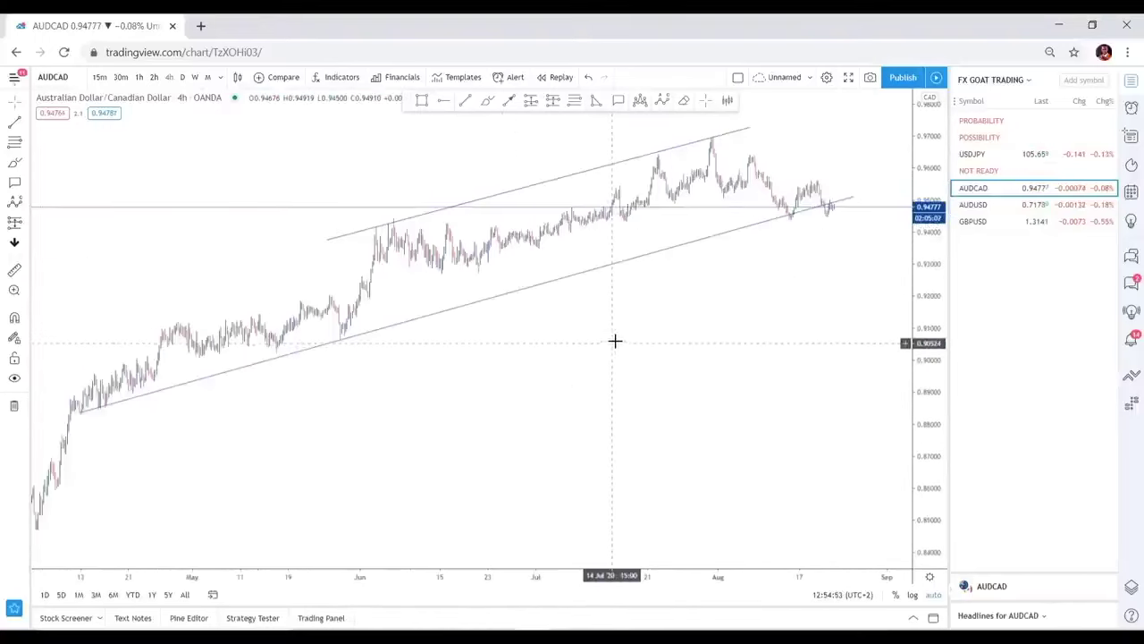
scroll(805, 268, up, 1)
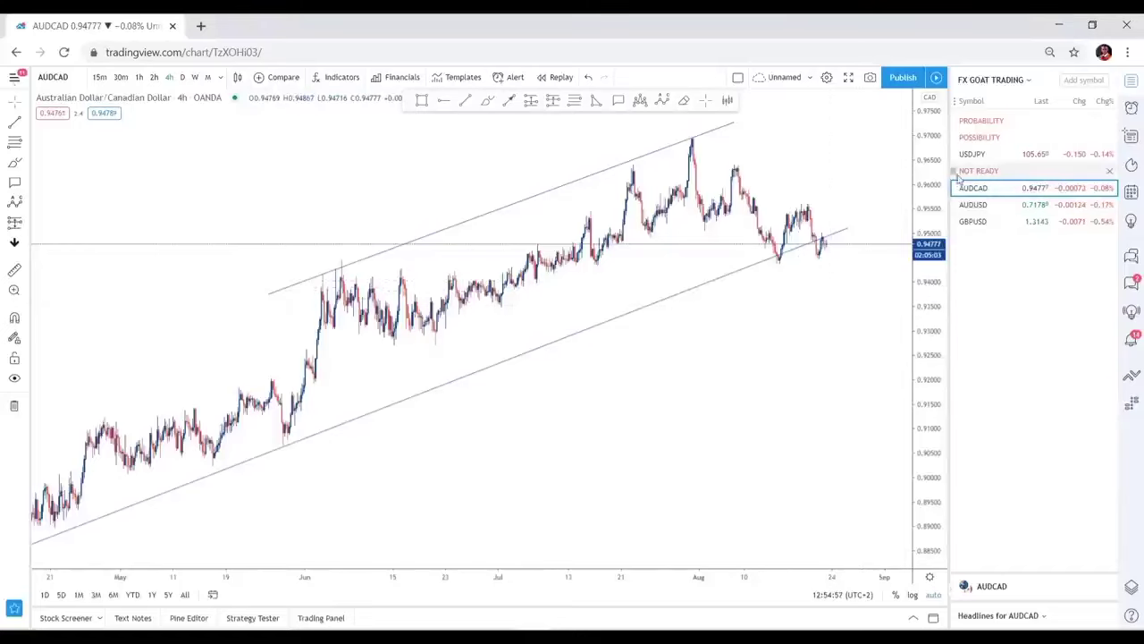
Show the AUDUSD chart on the 1-hour timeframe
click(992, 207)
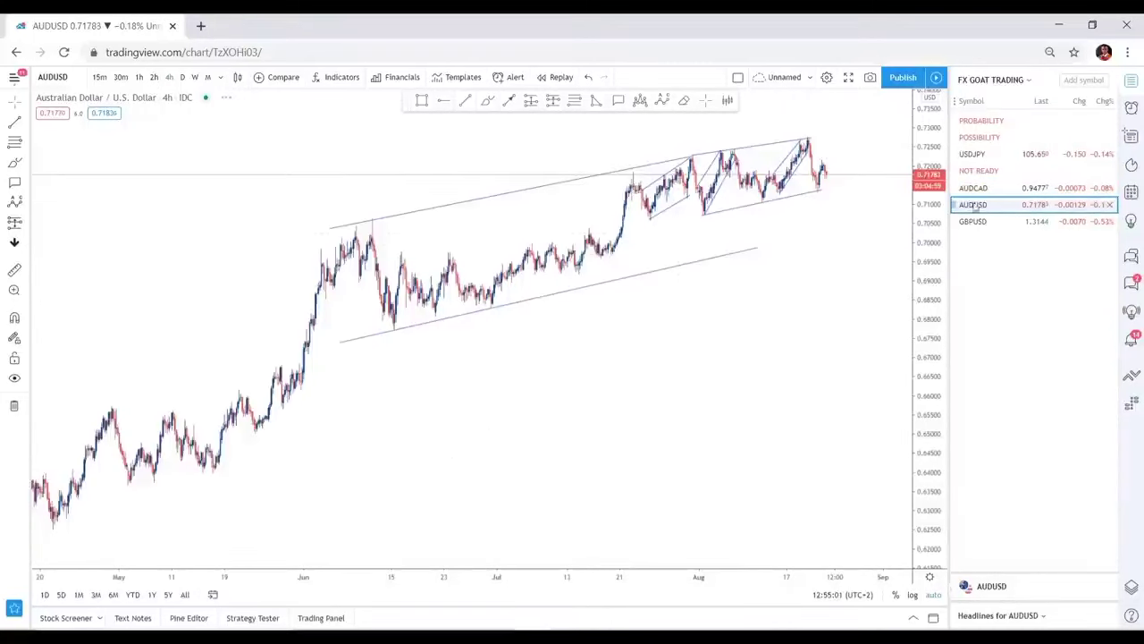
click(139, 77)
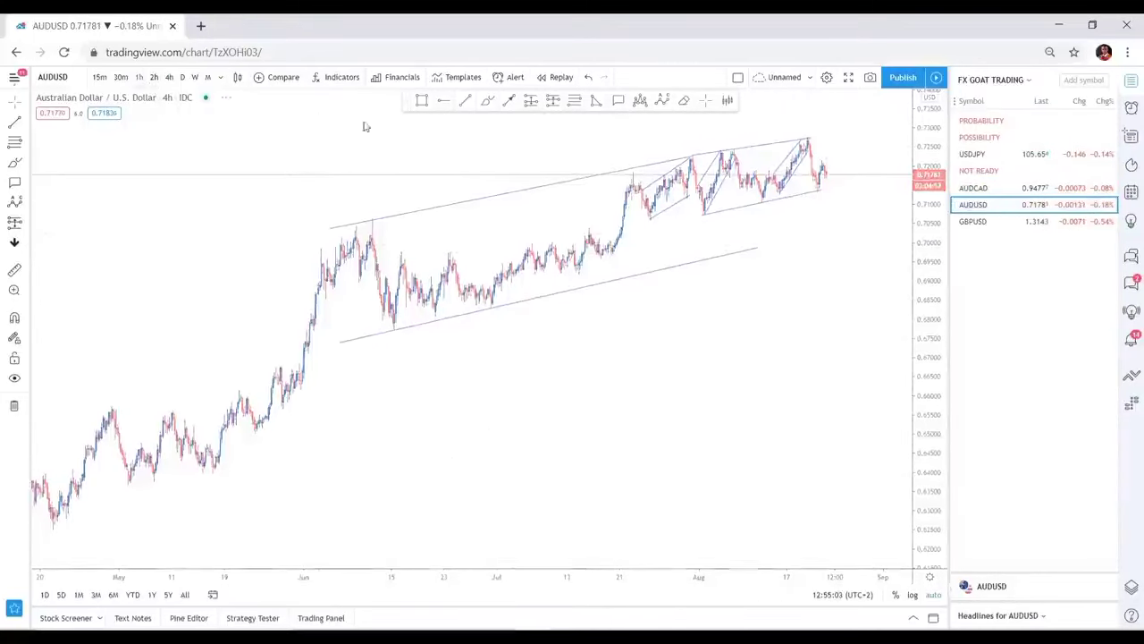
drag(832, 301, 682, 315)
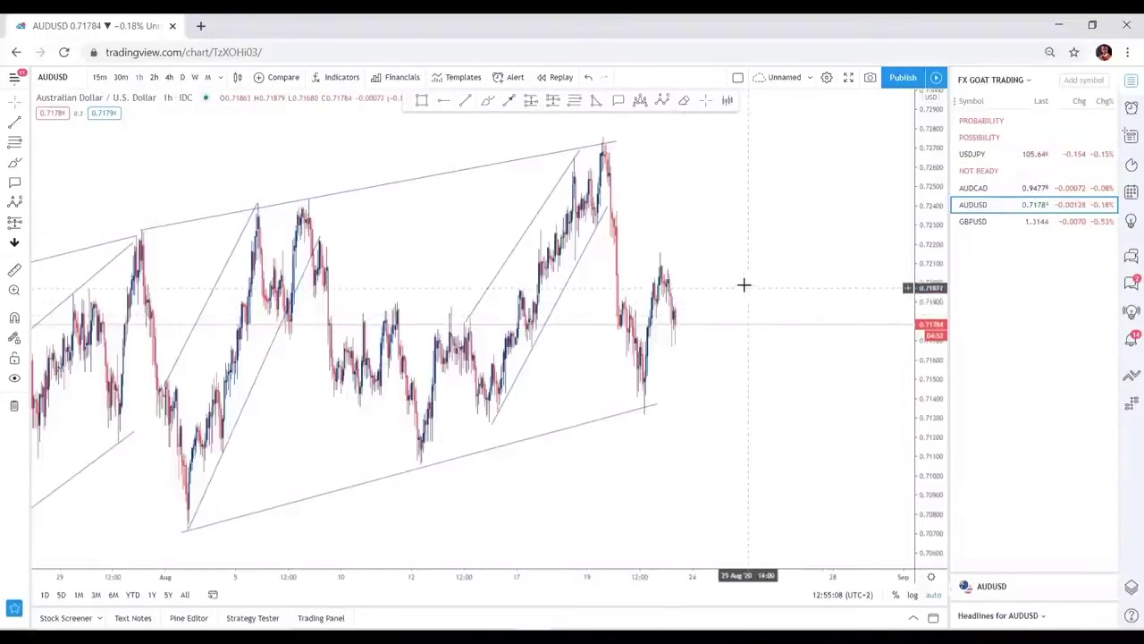
Place a short position just after the latest AUDUSD candle with entry at 0.71634, stop at 0.72203 and target at 0.69846, and widen it
click(598, 140)
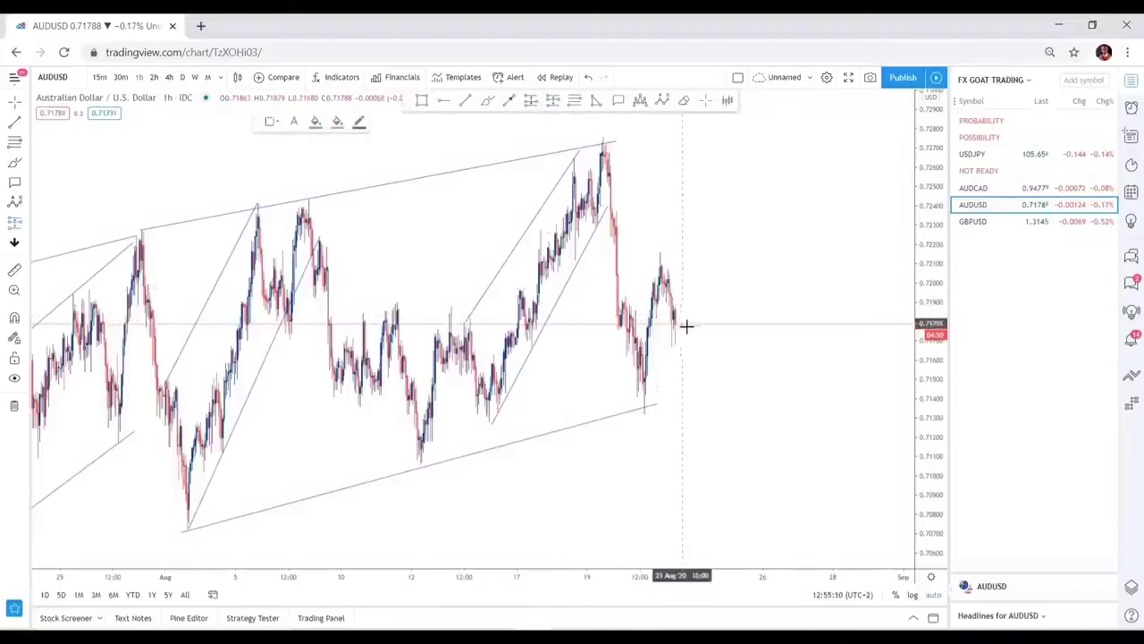
click(683, 353)
drag(683, 263, 683, 238)
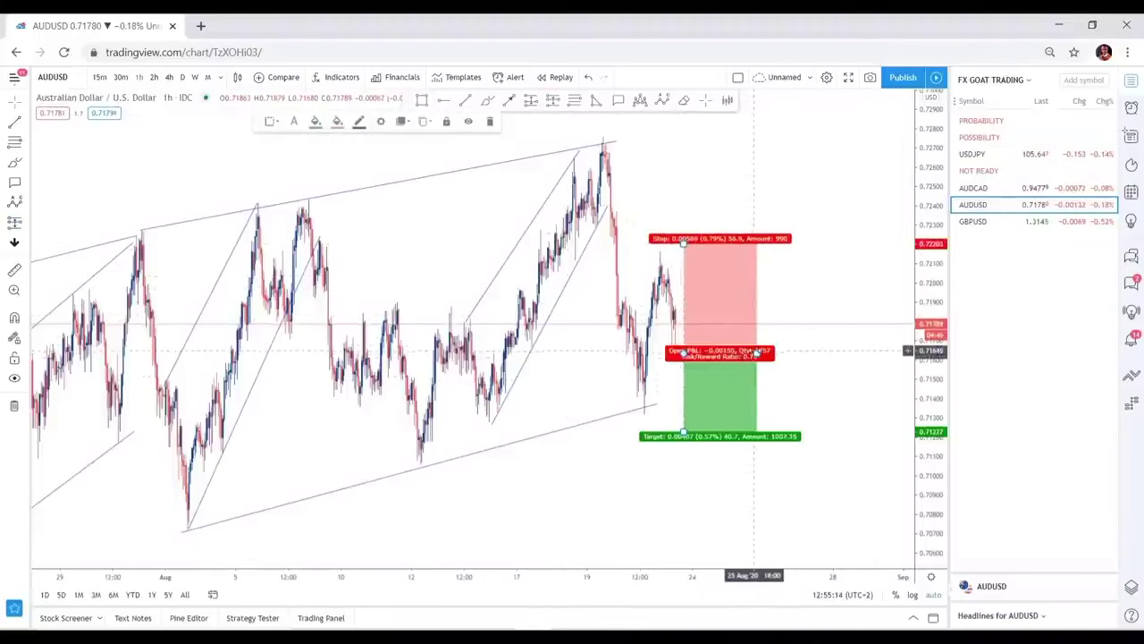
drag(756, 352, 817, 352)
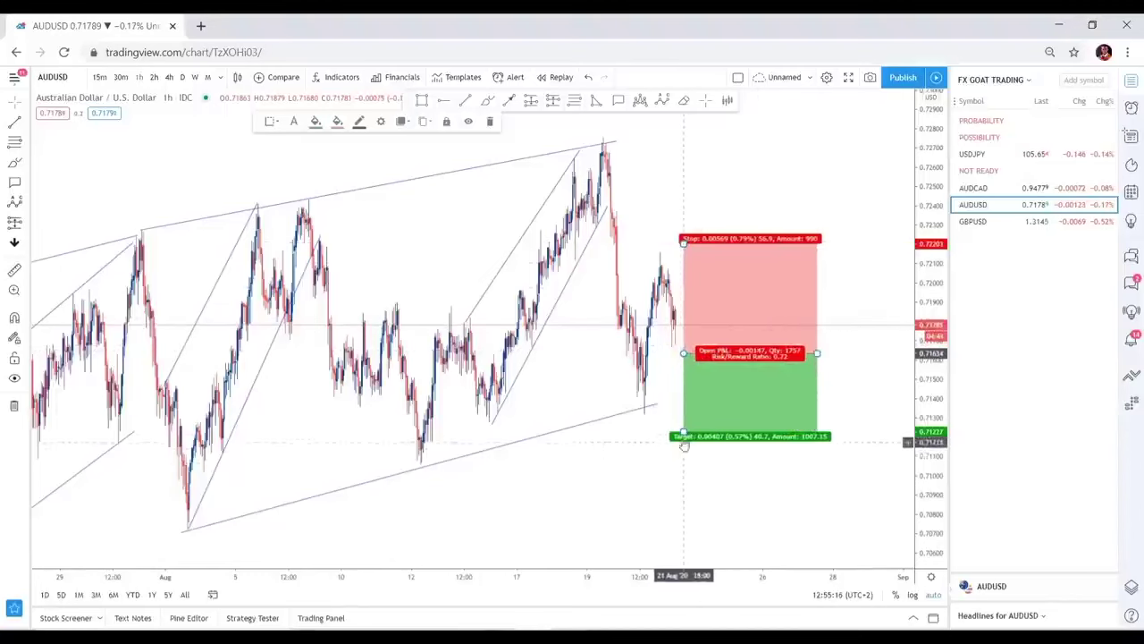
drag(684, 446, 684, 477)
scroll(716, 403, down, 3)
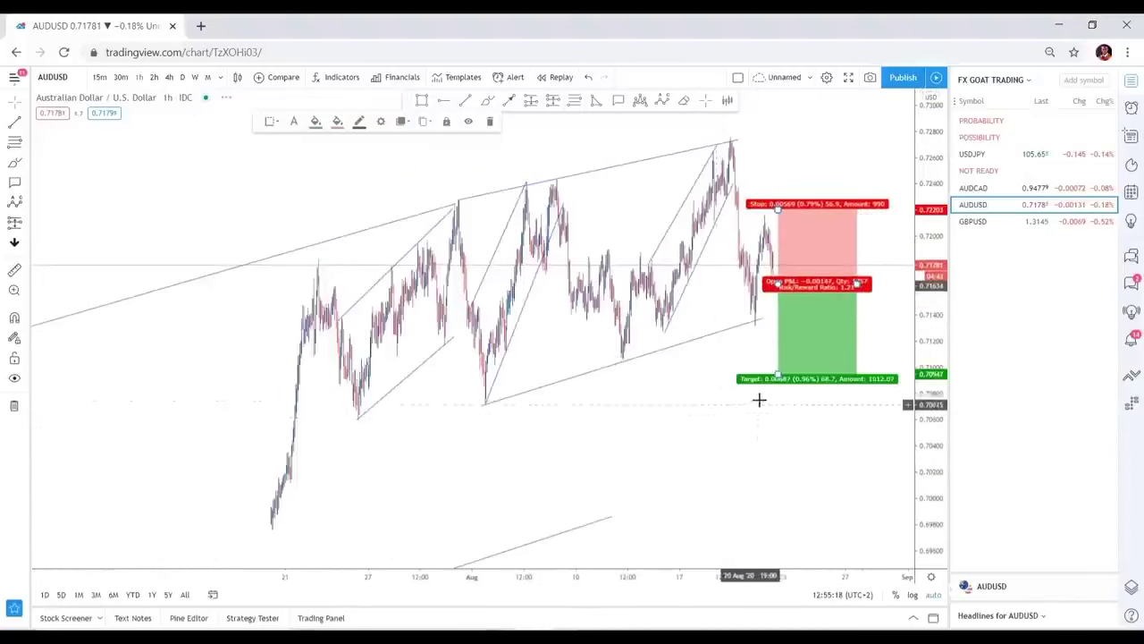
drag(776, 332, 774, 451)
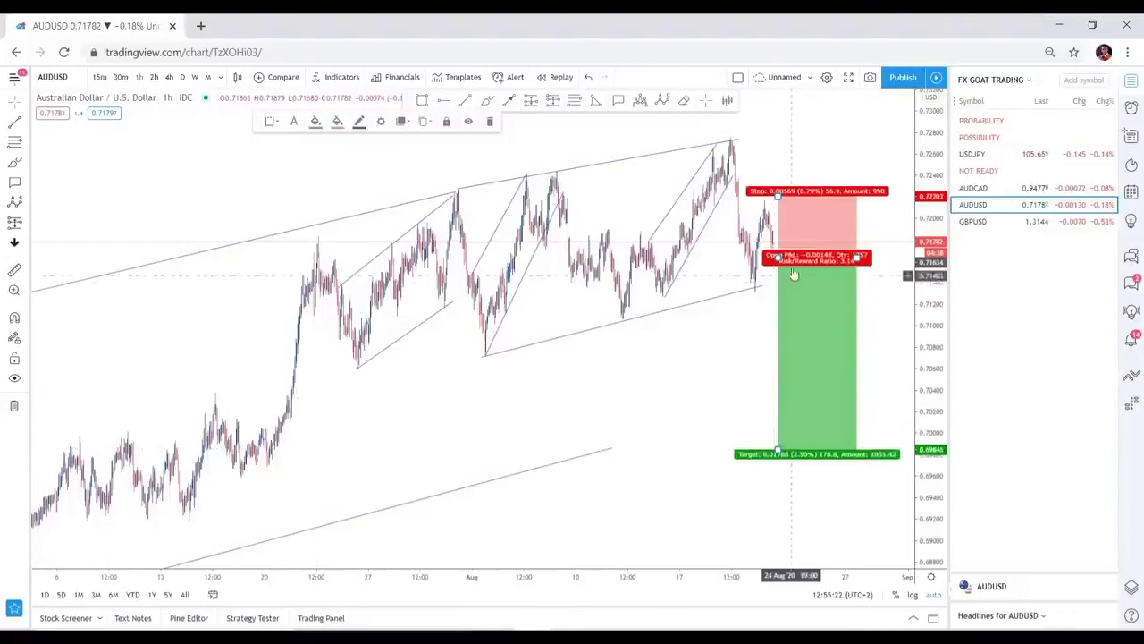
Extend the lower line of the August channel past the latest candle and move AUDUSD under PROBABILITY
drag(789, 273, 762, 277)
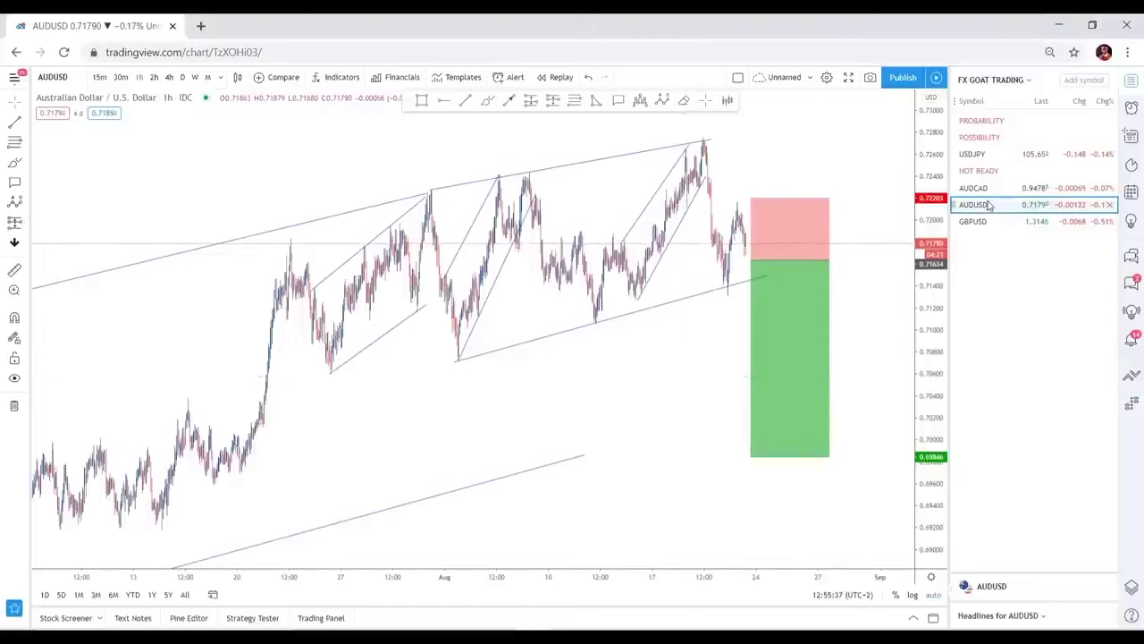
drag(990, 205, 1000, 143)
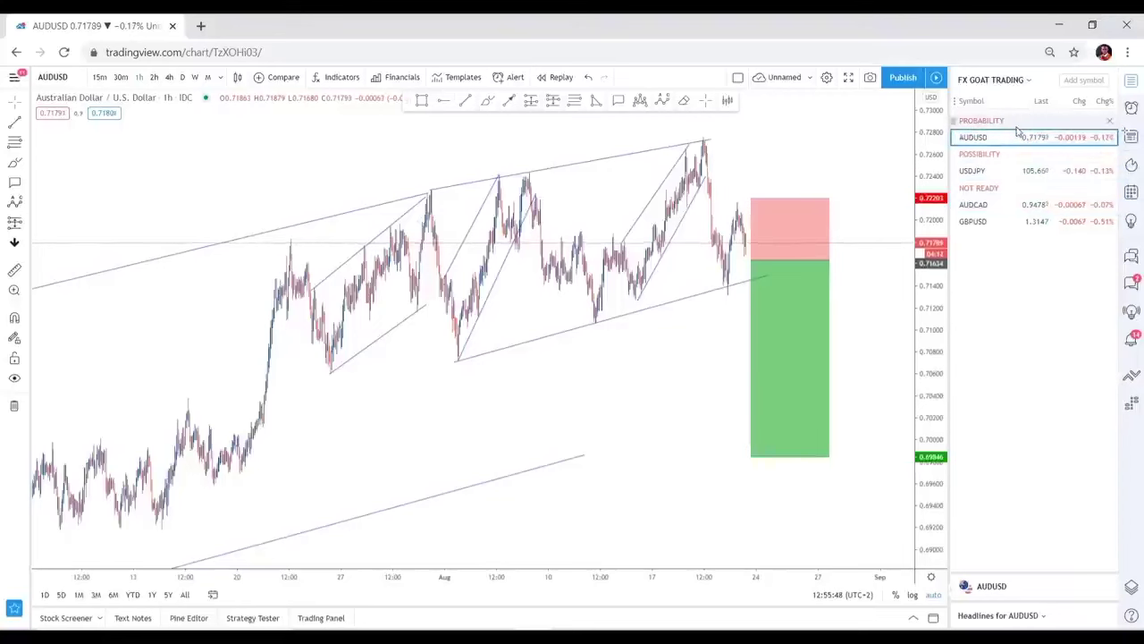
Show the GBPUSD chart on the 4-hour timeframe
click(1003, 223)
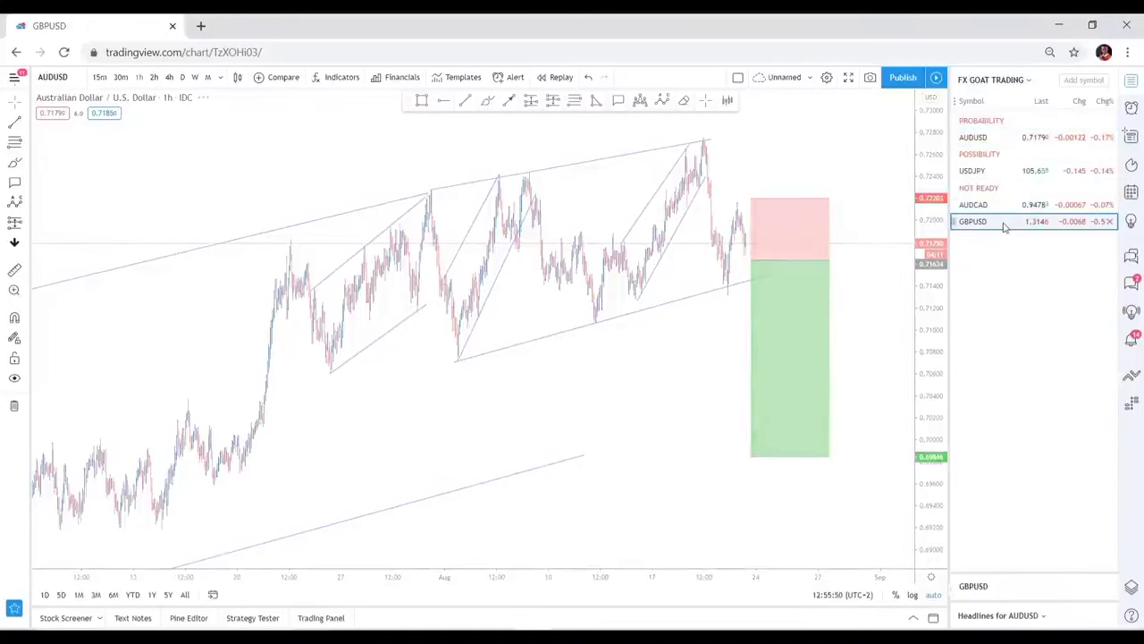
scroll(695, 220, up, 4)
scroll(698, 257, up, 2)
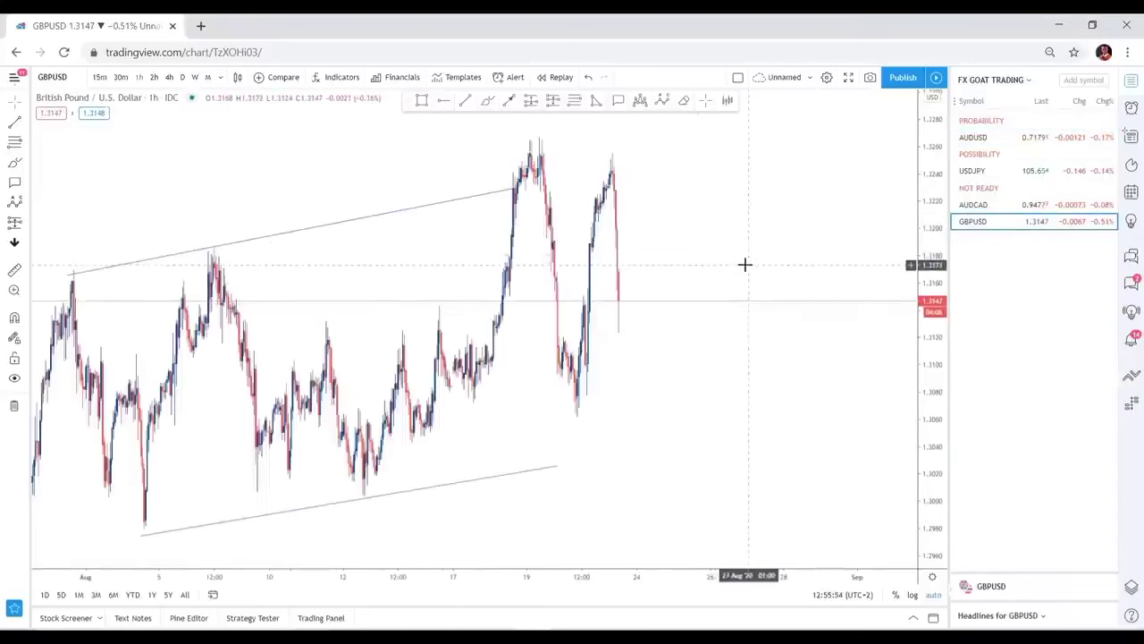
drag(743, 266, 774, 288)
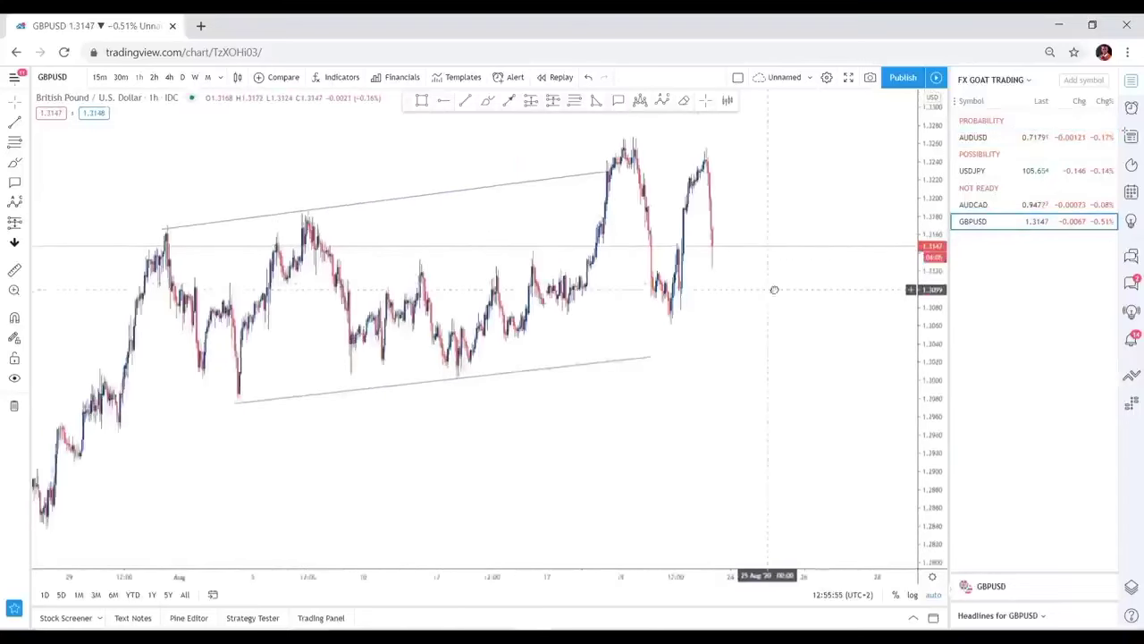
click(169, 78)
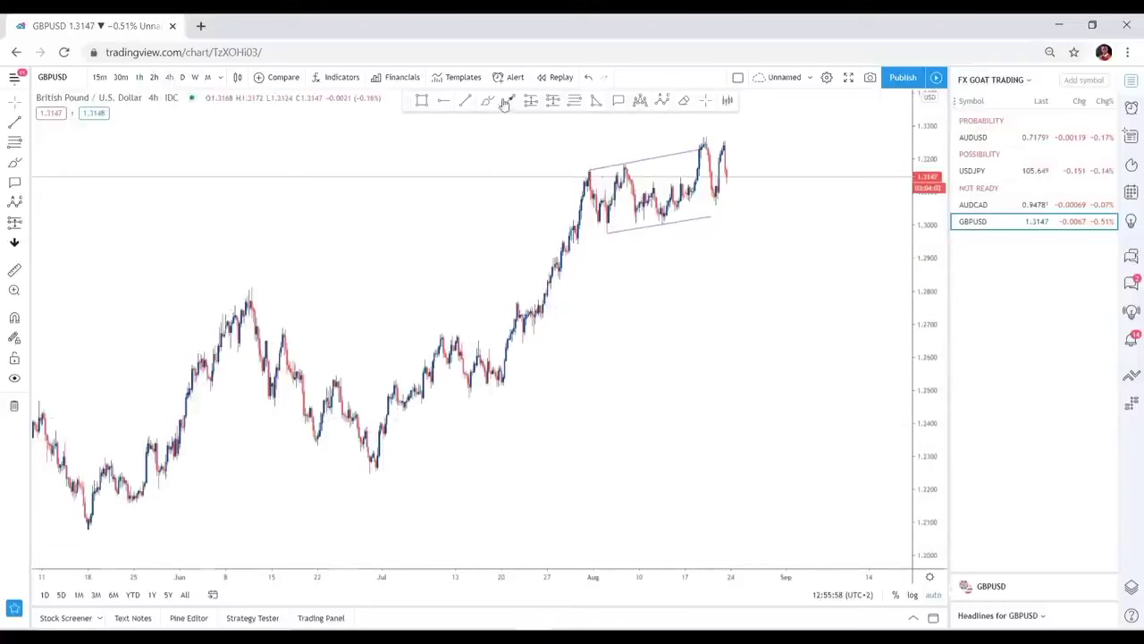
Draw a rising trend line under the GBPUSD lows from 29 June to beyond the latest candle
click(465, 101)
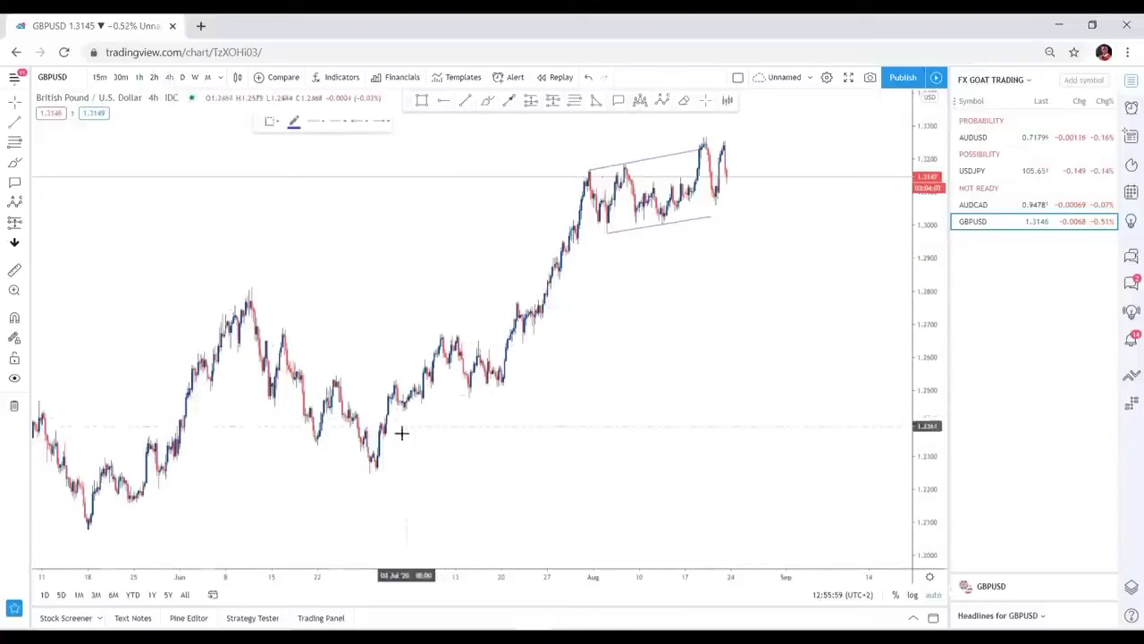
click(367, 475)
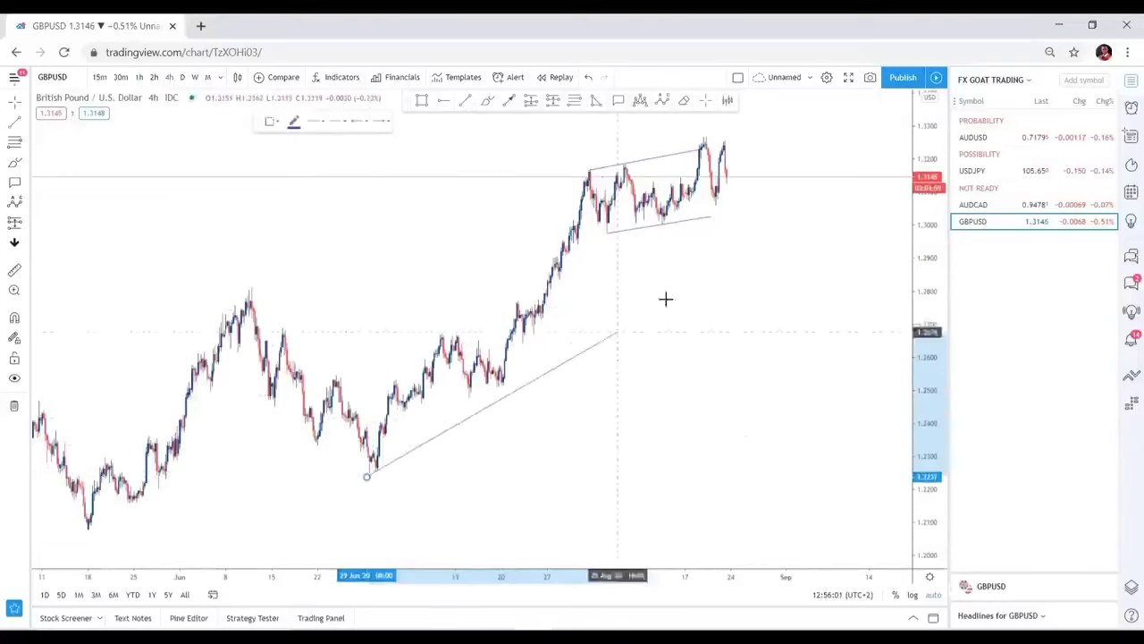
click(774, 211)
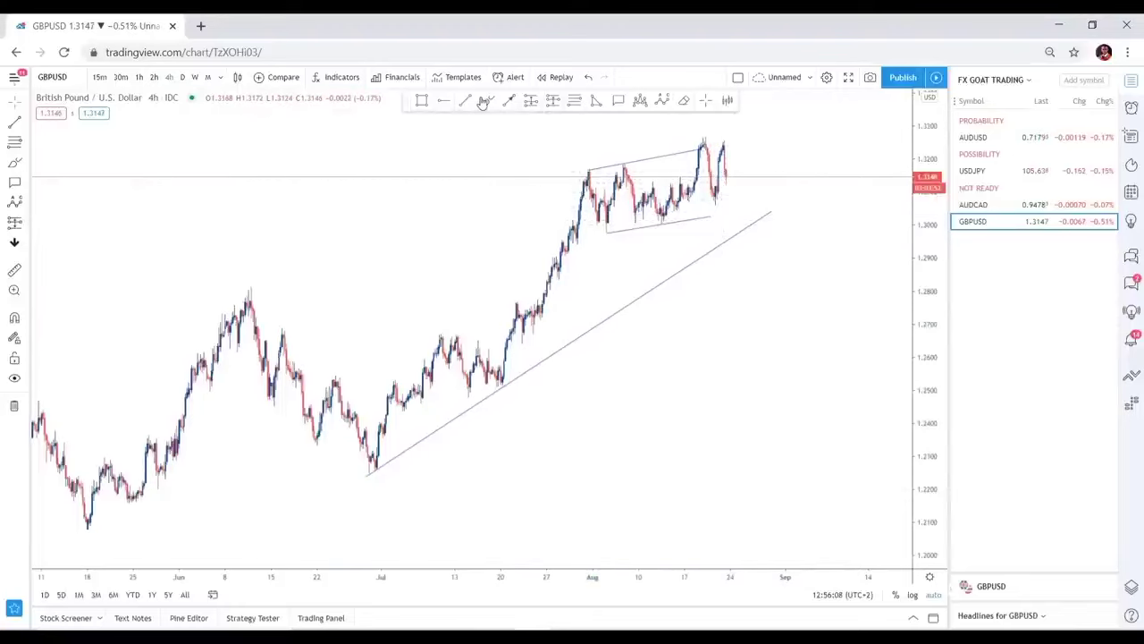
Sketch a projected GBPUSD drop through the trend line, a small rising channel beneath it, and a further fall to about 1.22
drag(726, 174, 728, 245)
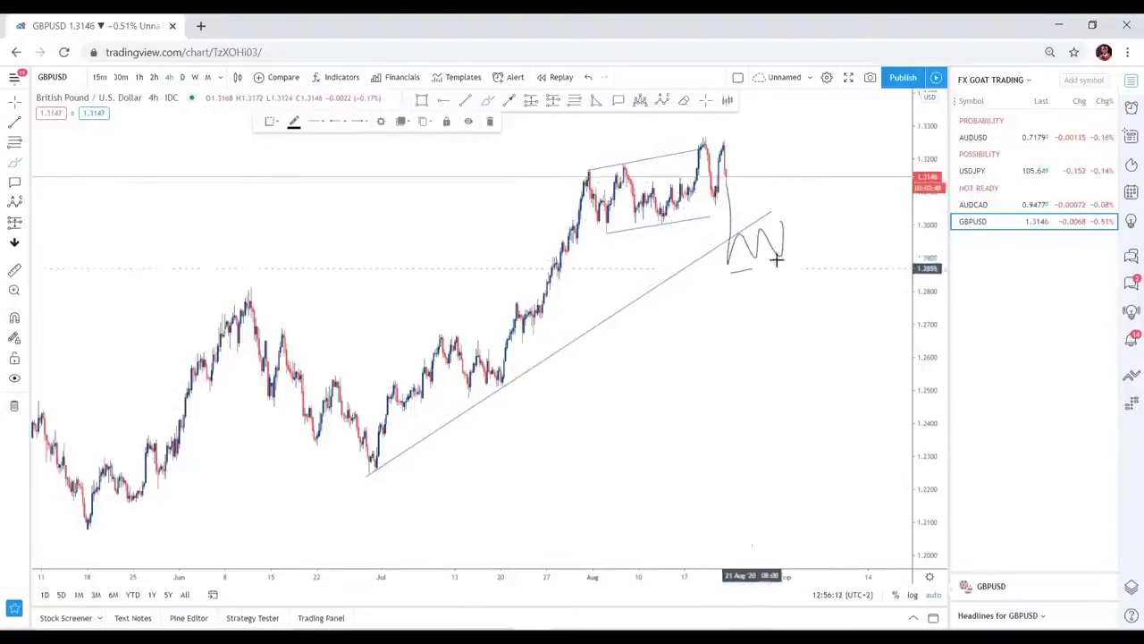
drag(802, 244, 729, 270)
drag(784, 220, 848, 490)
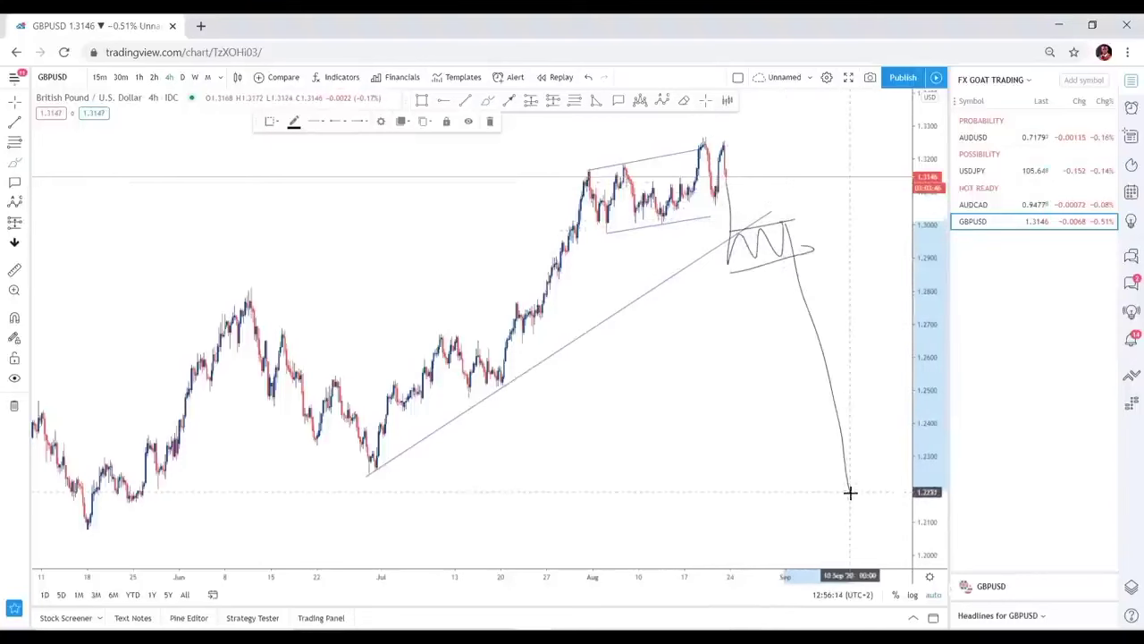
Place a GBPUSD short position at the projected channel, entry about 1.2867, with stop about 1.3009 and target about 1.2252
click(551, 100)
click(775, 265)
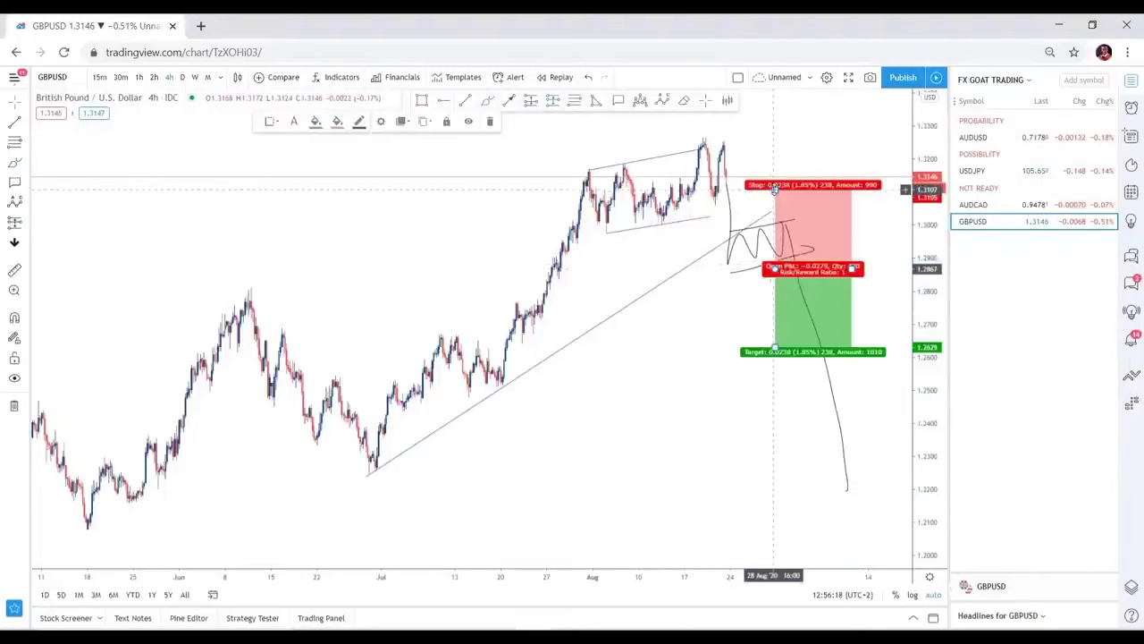
drag(775, 190, 775, 221)
drag(774, 350, 796, 463)
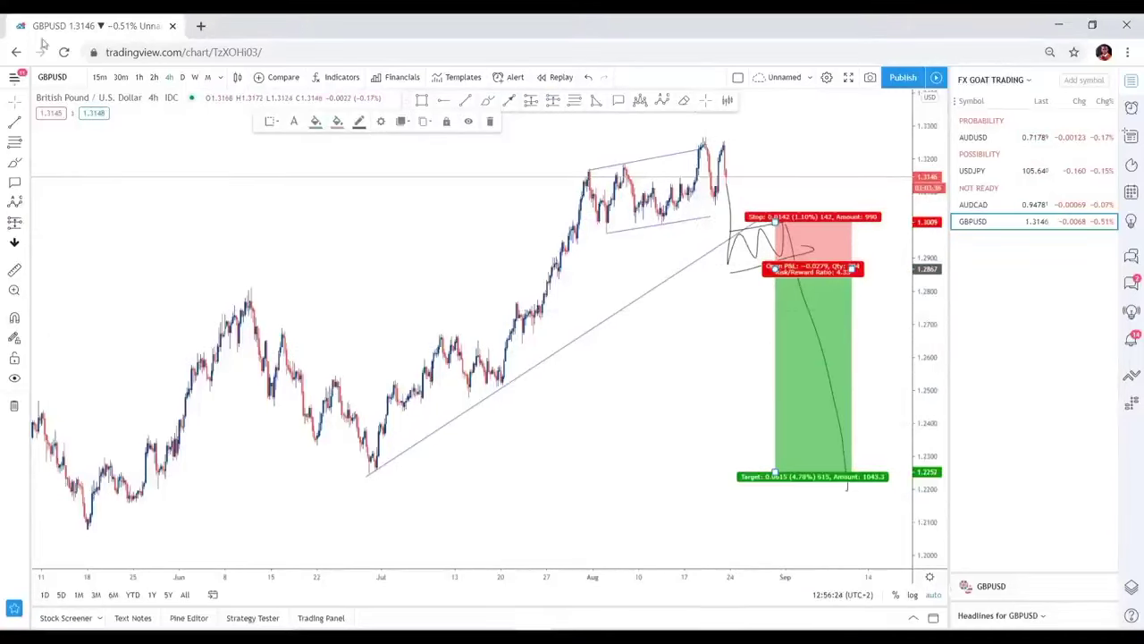
Show GBPUSD on the 1-hour timeframe and draw a rising trend line from the 13 August low under the latest low to beyond the last candle
click(139, 78)
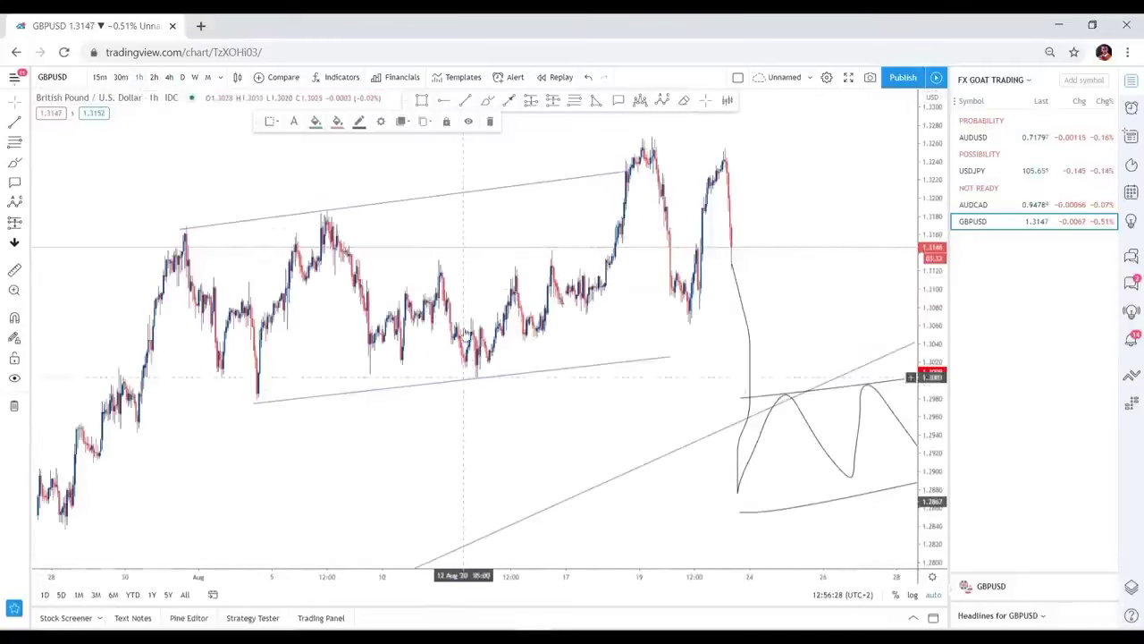
click(466, 99)
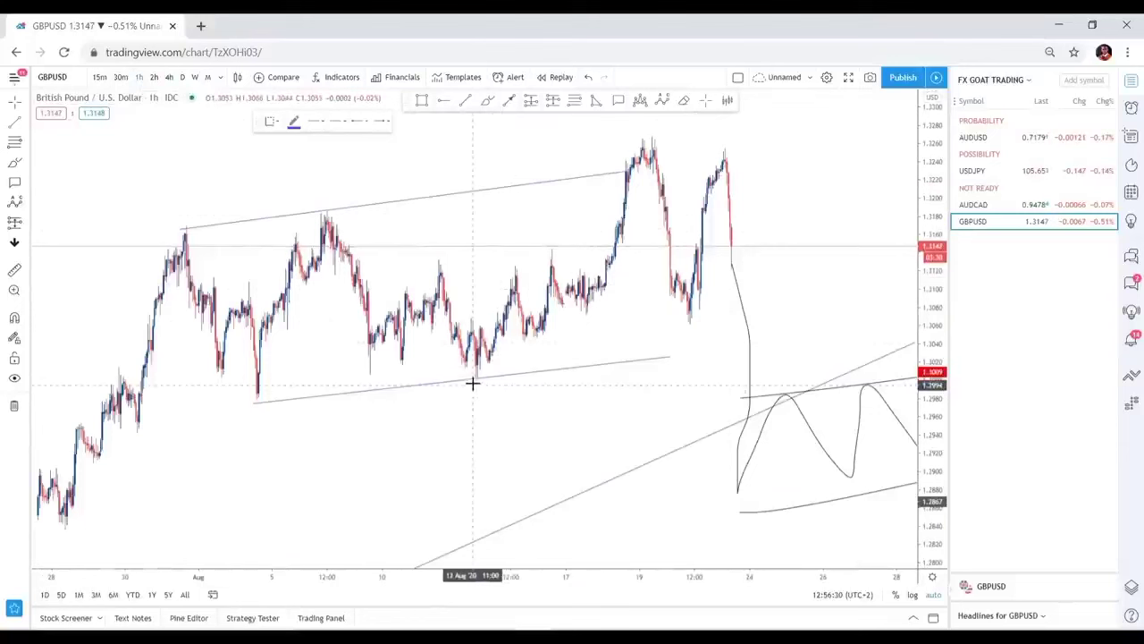
click(473, 377)
click(755, 291)
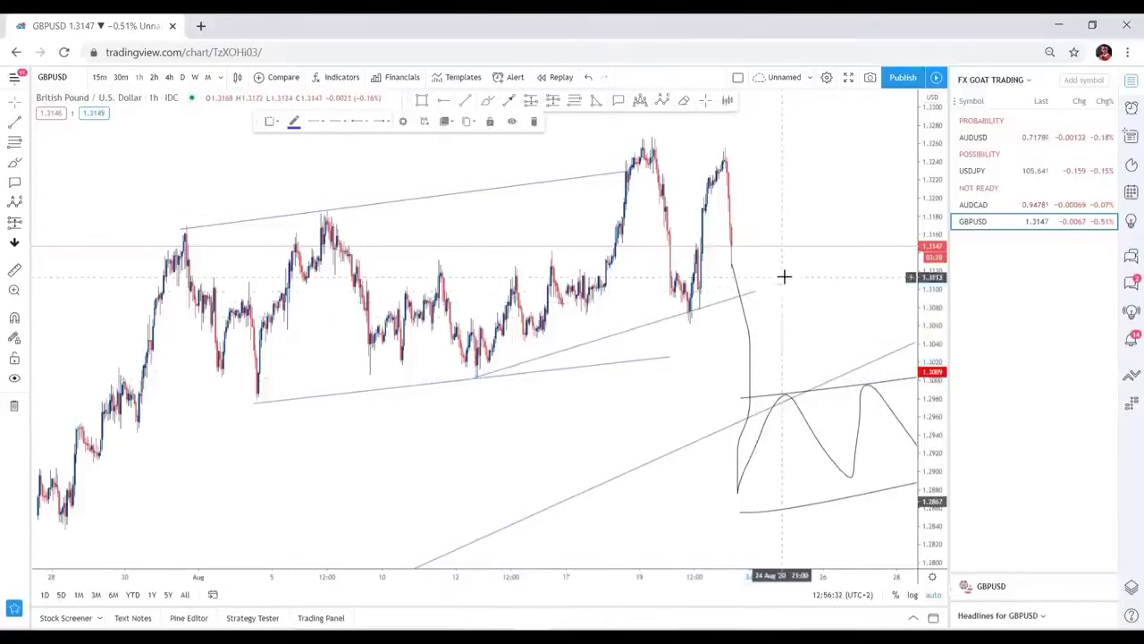
Delete the first projected drop sketch and place a short position below the new trend line: entry about 1.3073, stop about 1.3141, target about 1.2822
click(744, 304)
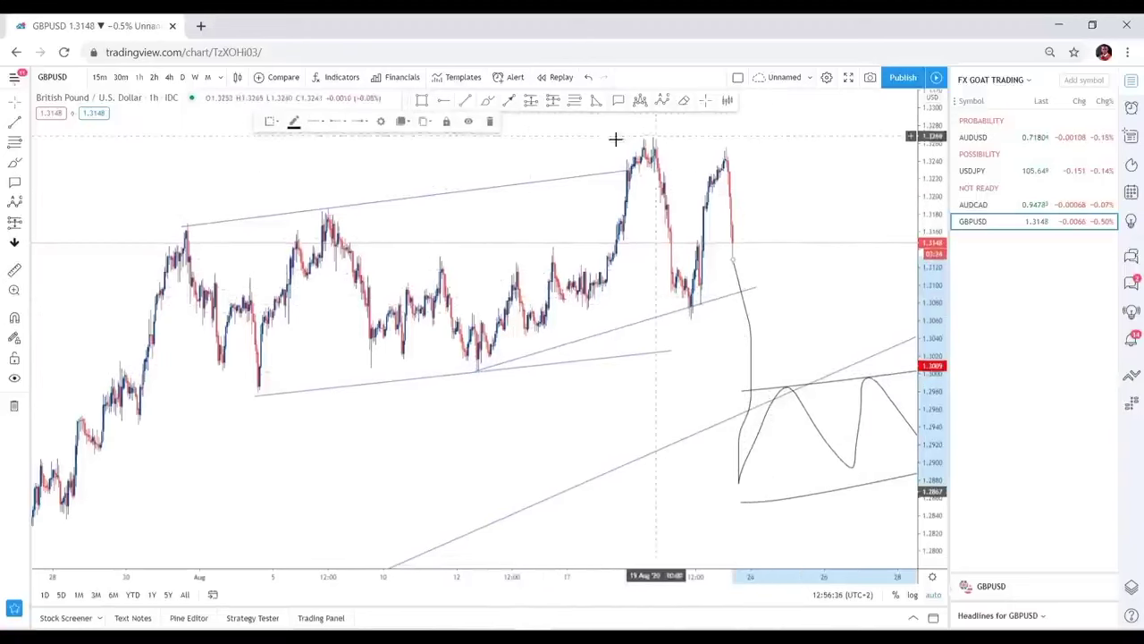
click(489, 120)
click(554, 101)
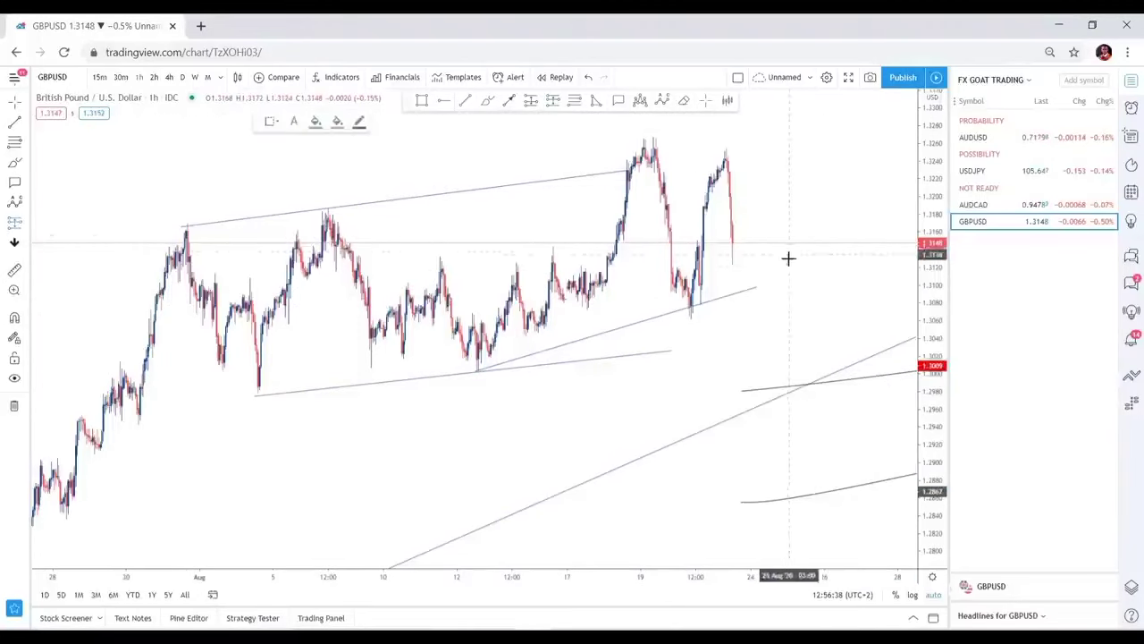
click(749, 310)
drag(751, 232, 749, 251)
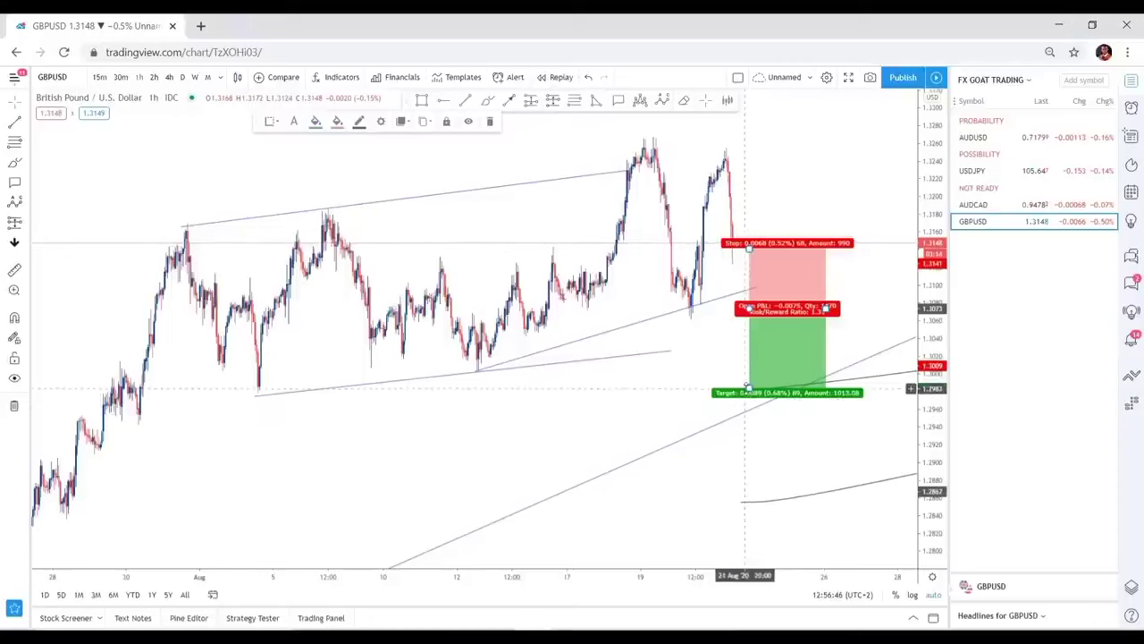
drag(749, 390, 749, 536)
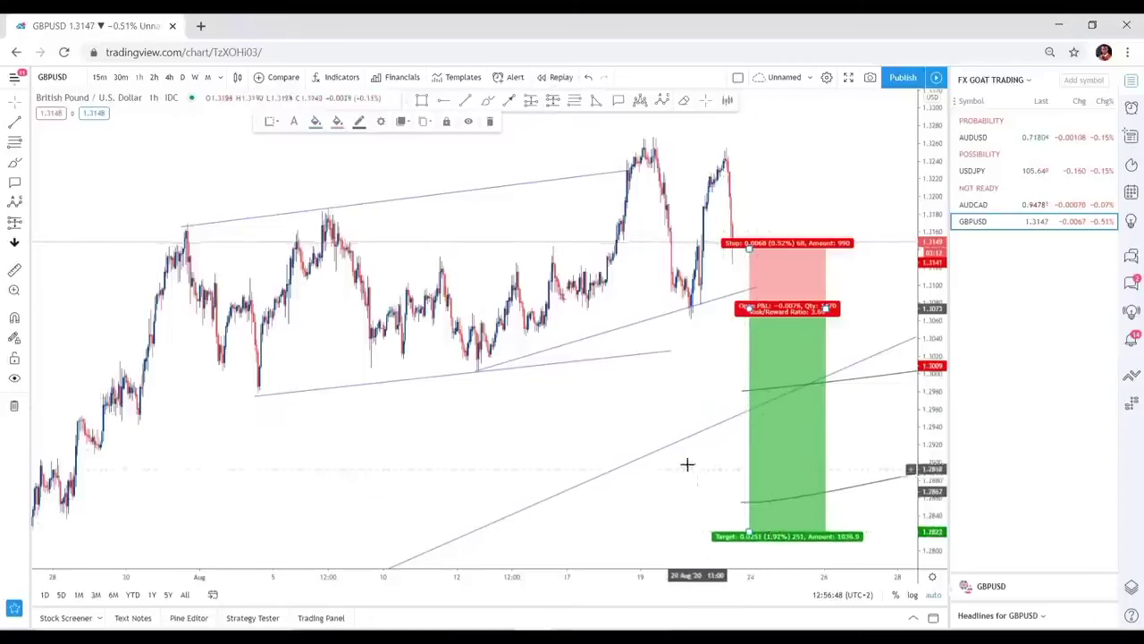
Erase the September short position, both sketched channel lines and the remaining projected fall from the GBPUSD chart
scroll(749, 354, down, 3)
scroll(742, 348, down, 2)
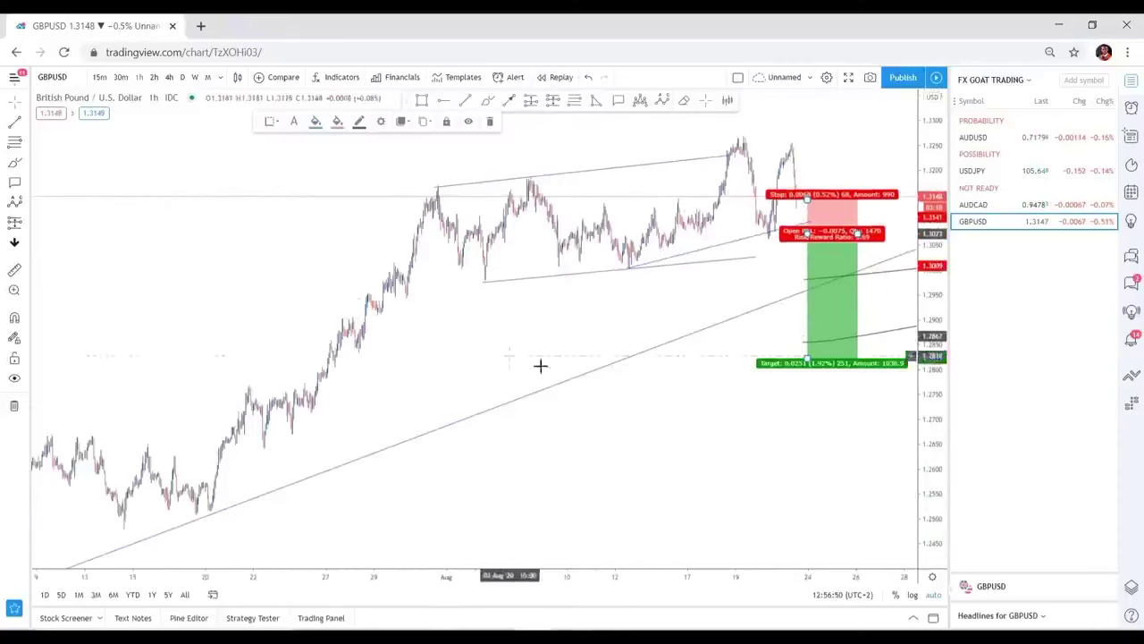
drag(585, 325, 405, 359)
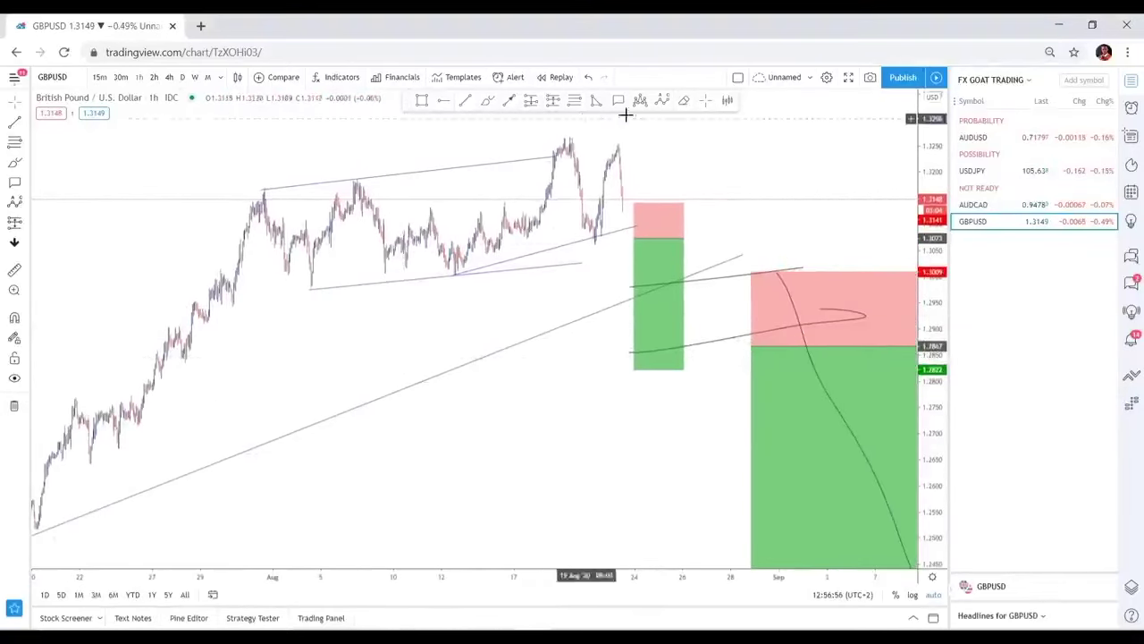
click(685, 101)
click(840, 336)
click(824, 334)
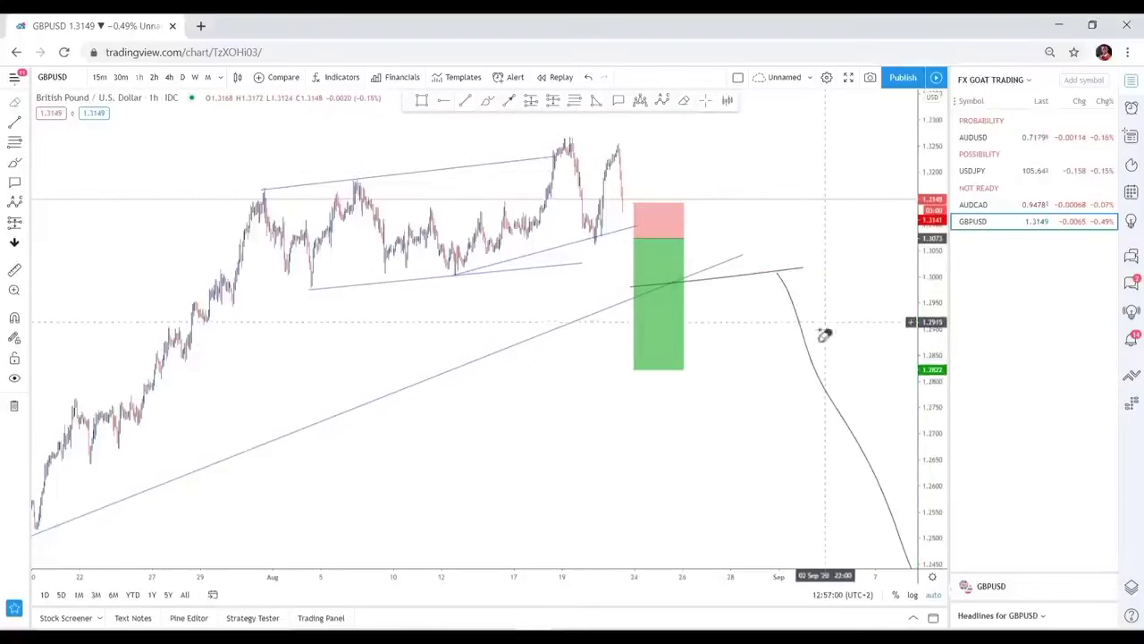
click(790, 280)
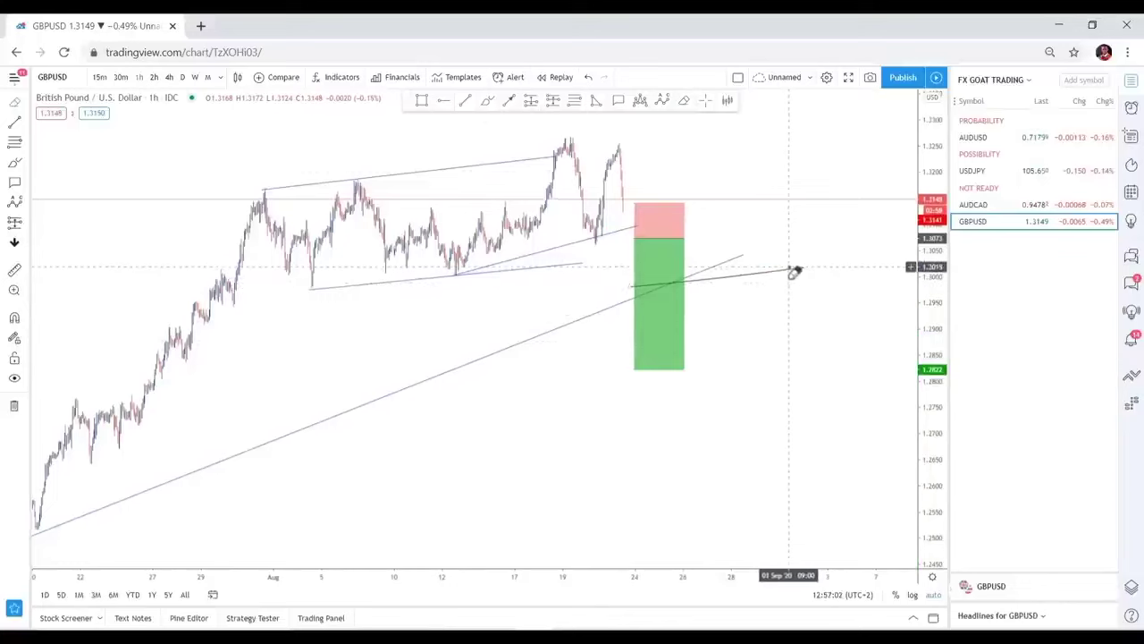
click(794, 272)
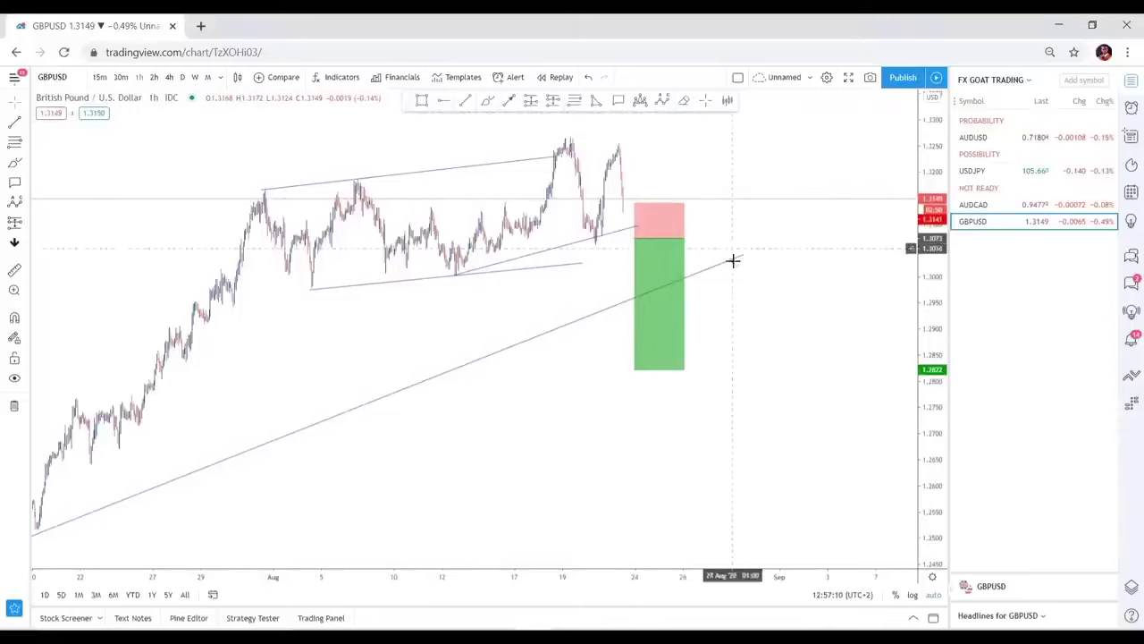
Enlarge the GBPUSD short position to a target of about 1.2490 and move GBPUSD under PROBABILITY
click(684, 238)
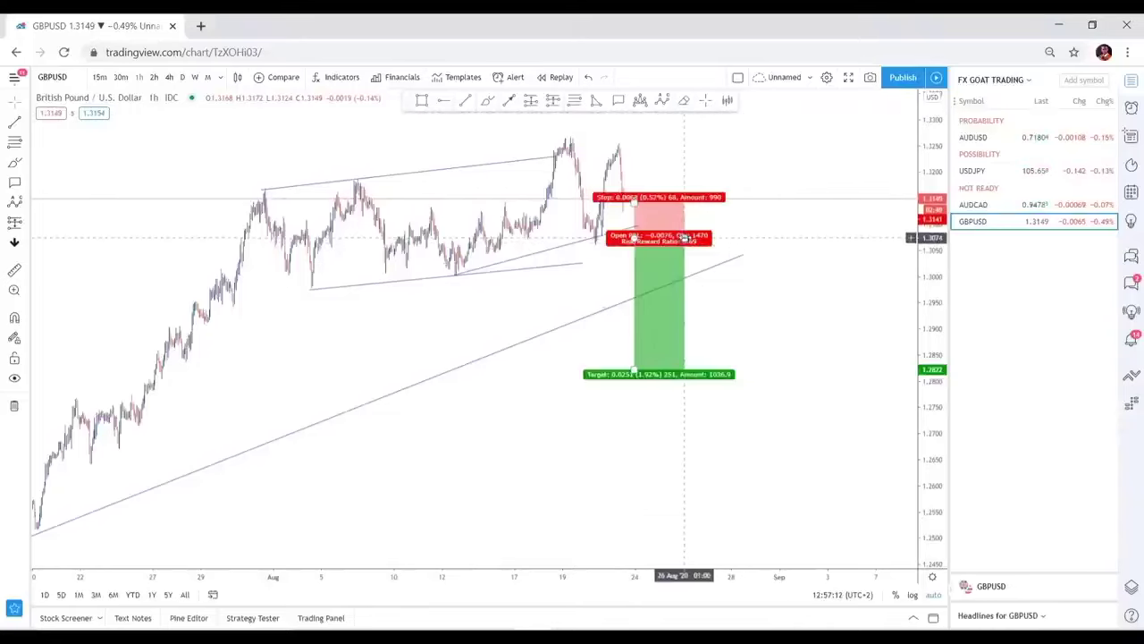
drag(684, 238, 738, 238)
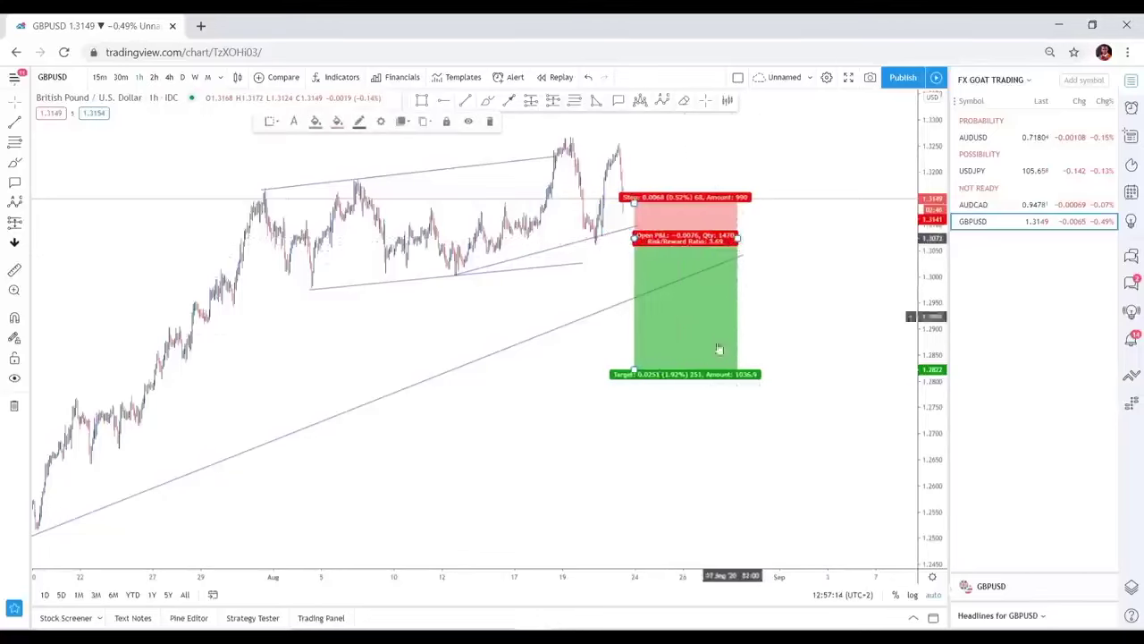
mouse_move(634, 371)
mouse_down()
mouse_move(635, 404)
mouse_move(637, 338)
mouse_move(636, 549)
mouse_up()
scroll(486, 480, up, 3)
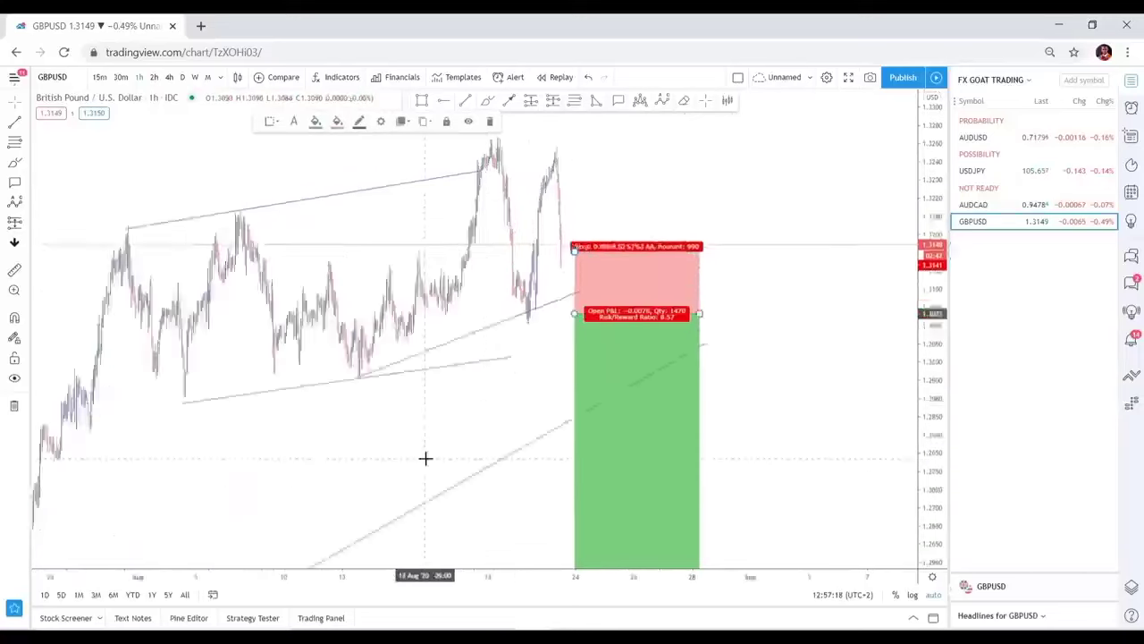
scroll(712, 281, down, 5)
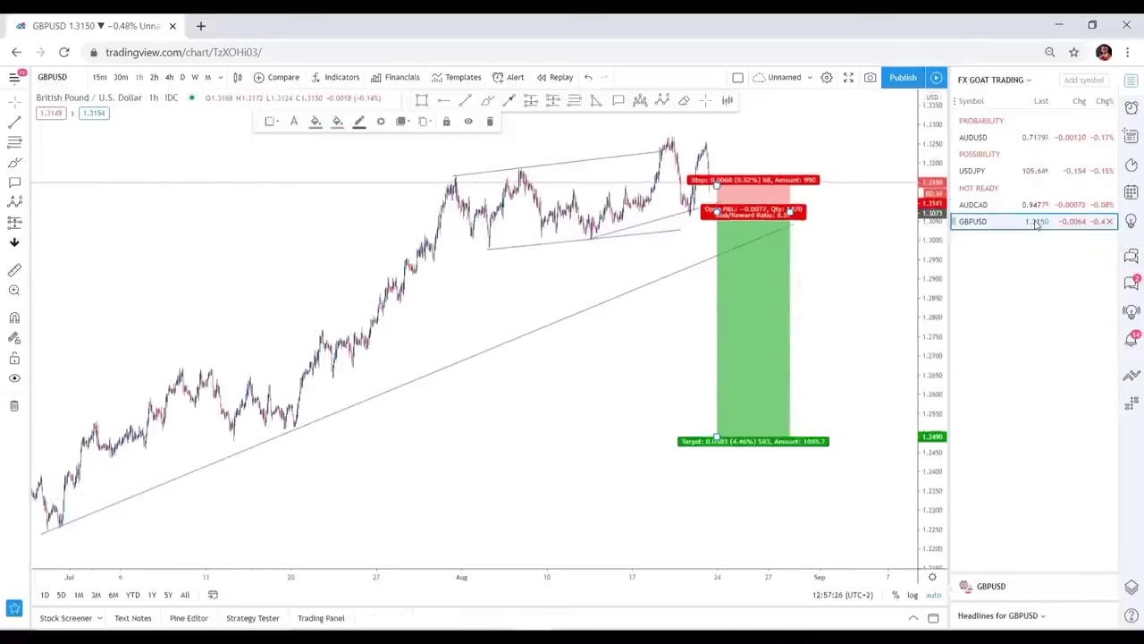
drag(1035, 223, 1033, 158)
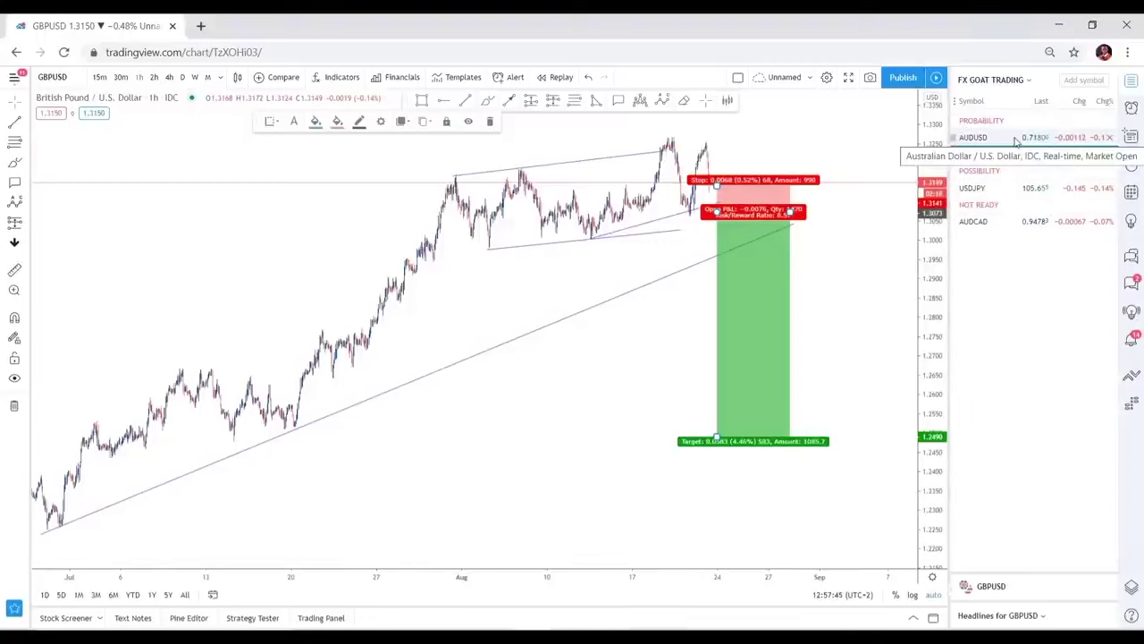
On the USDJPY chart, draw two arrows from the latest candle, one down to about 104.70 and one up to about 107.20
click(1055, 188)
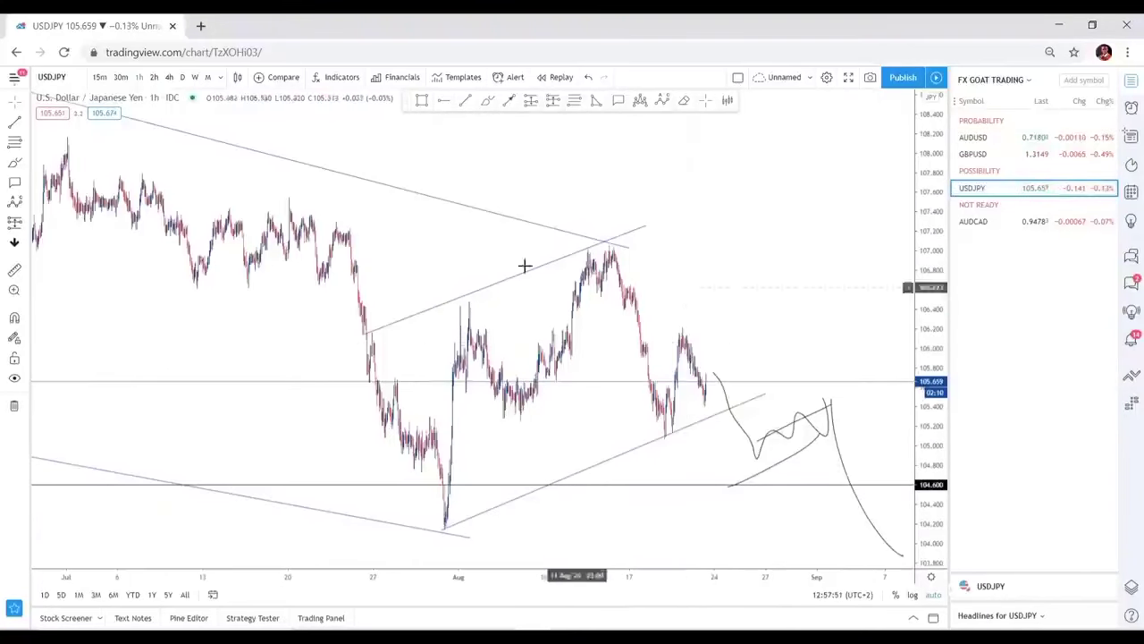
click(509, 100)
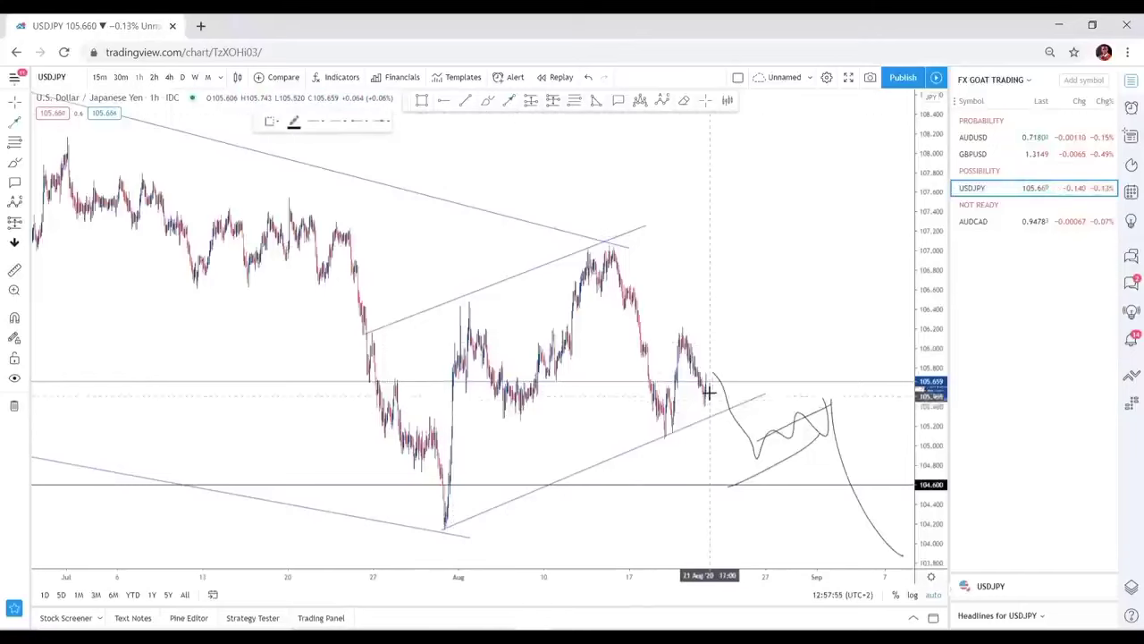
drag(708, 377, 734, 474)
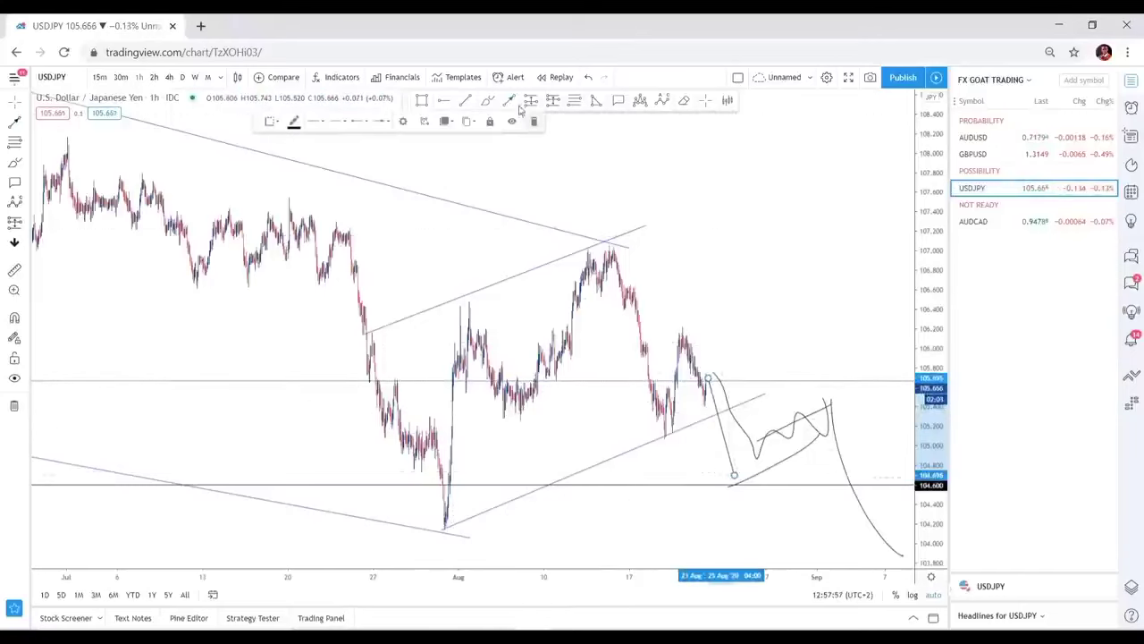
drag(710, 397, 743, 230)
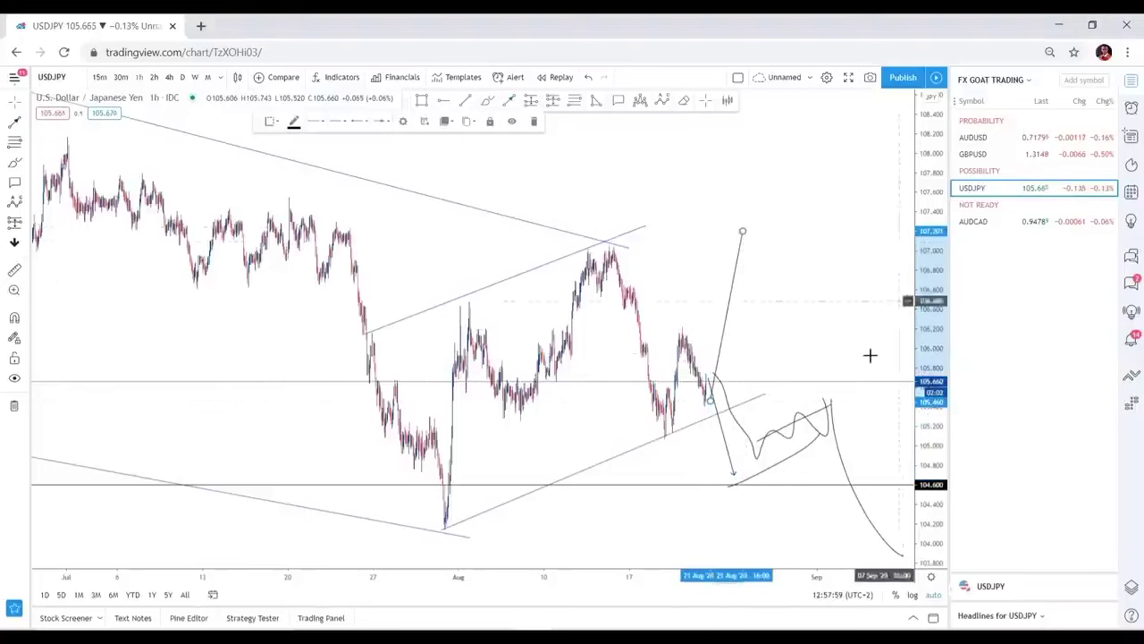
click(836, 323)
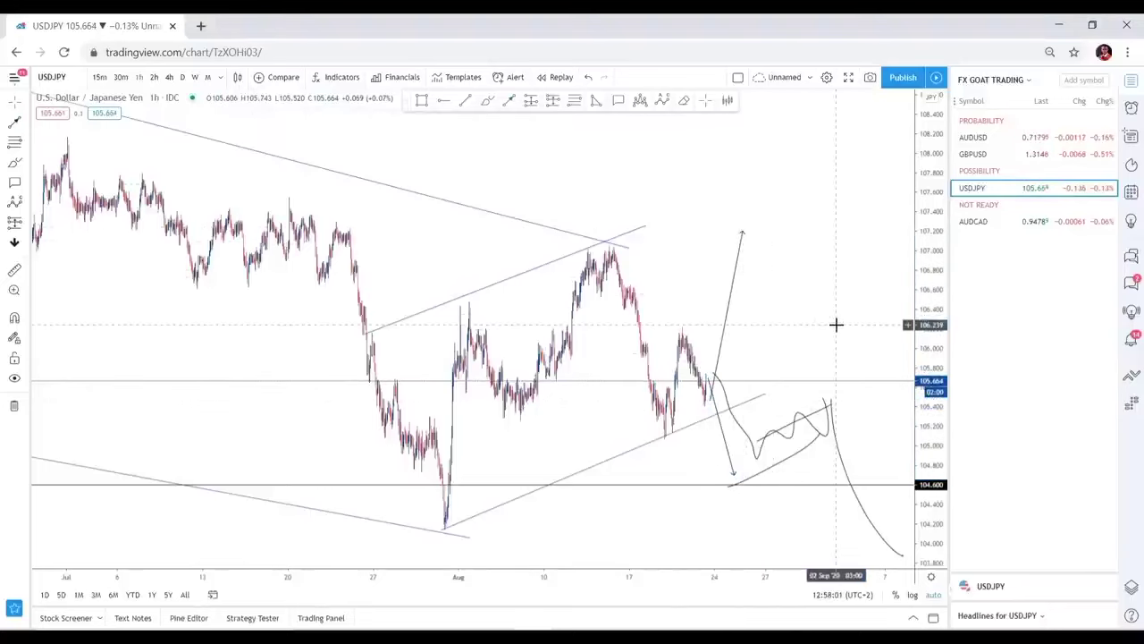
Show the AUDCAD chart and shorten the rising trend line so its upper end sits at about 0.9510
click(994, 220)
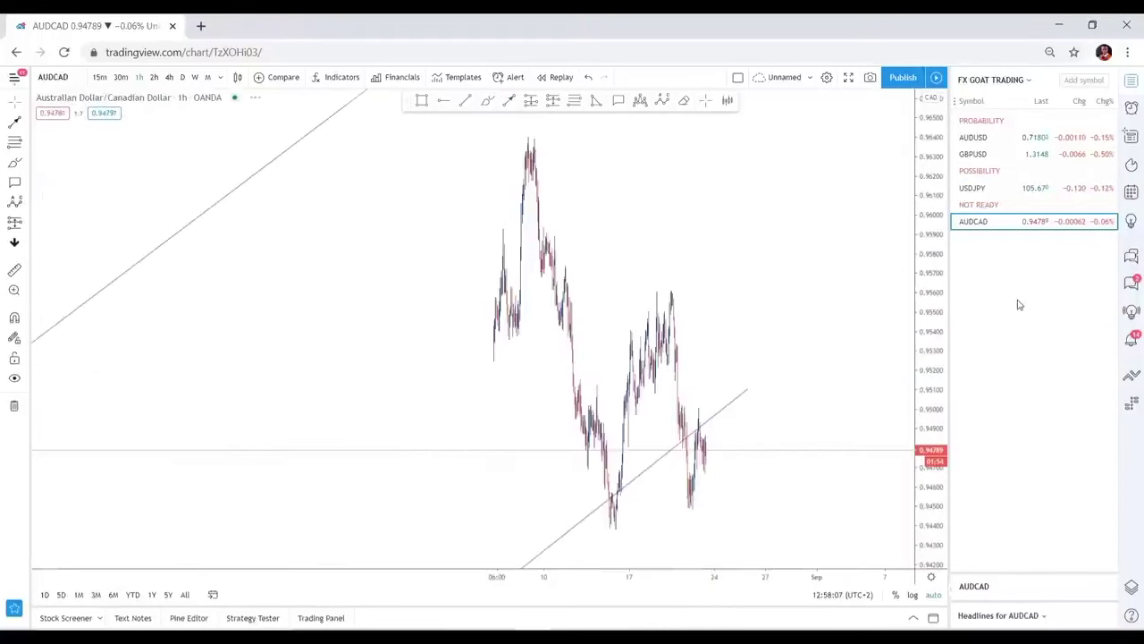
scroll(785, 351, up, 3)
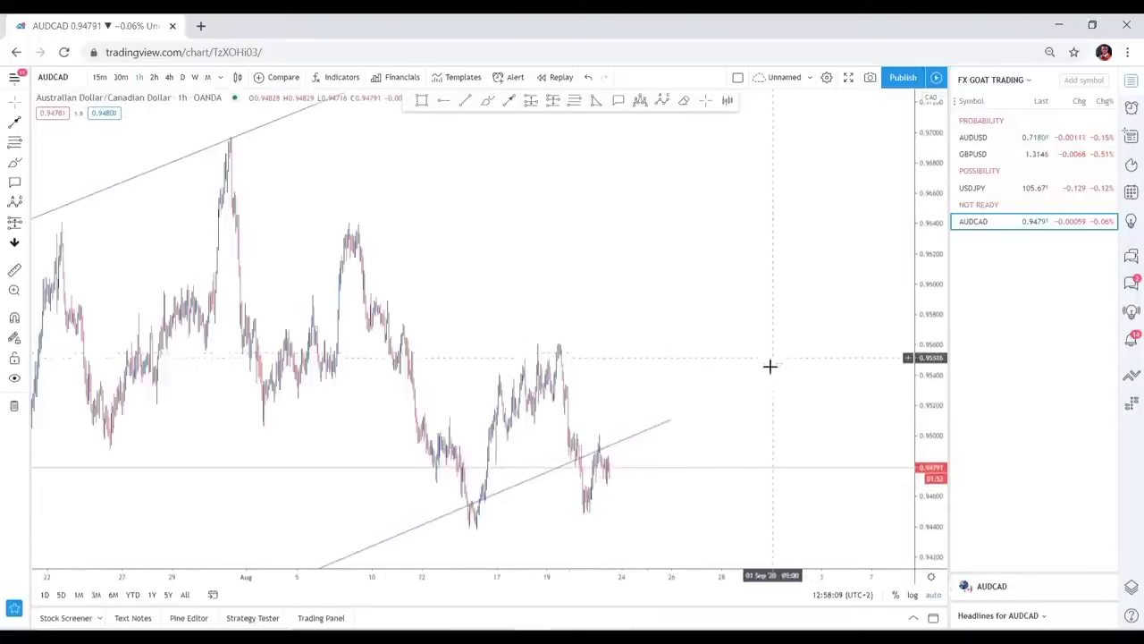
scroll(771, 365, up, 3)
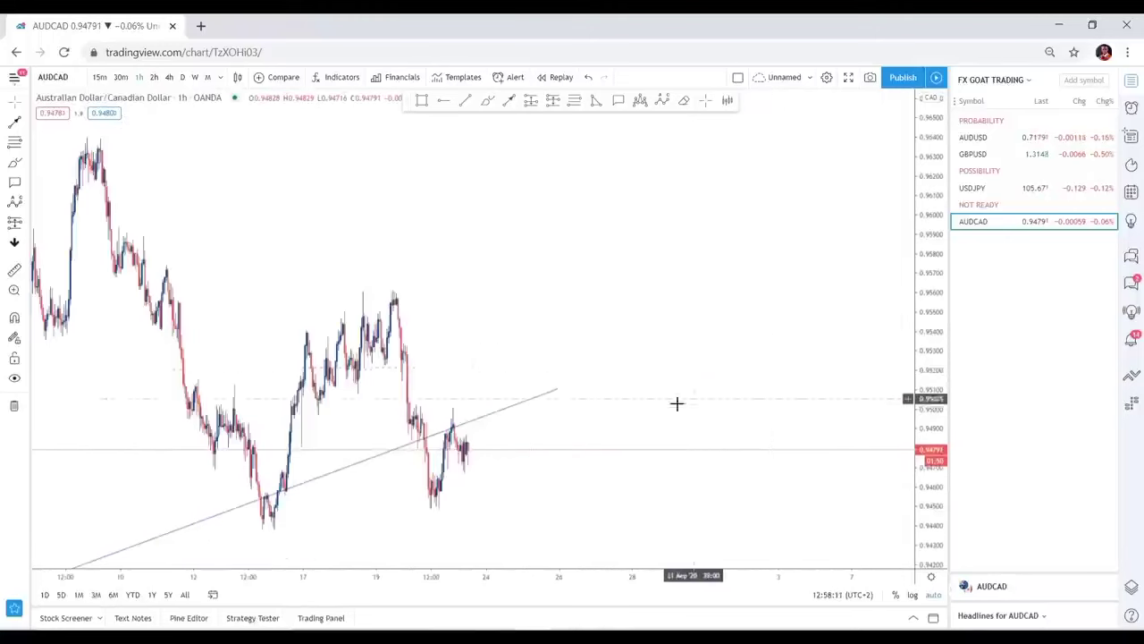
drag(548, 387, 537, 388)
Sketch an AUDCAD projection: a zigzag up to the trend line, a rising support curve beneath it, and a fall to about 0.9425
click(487, 100)
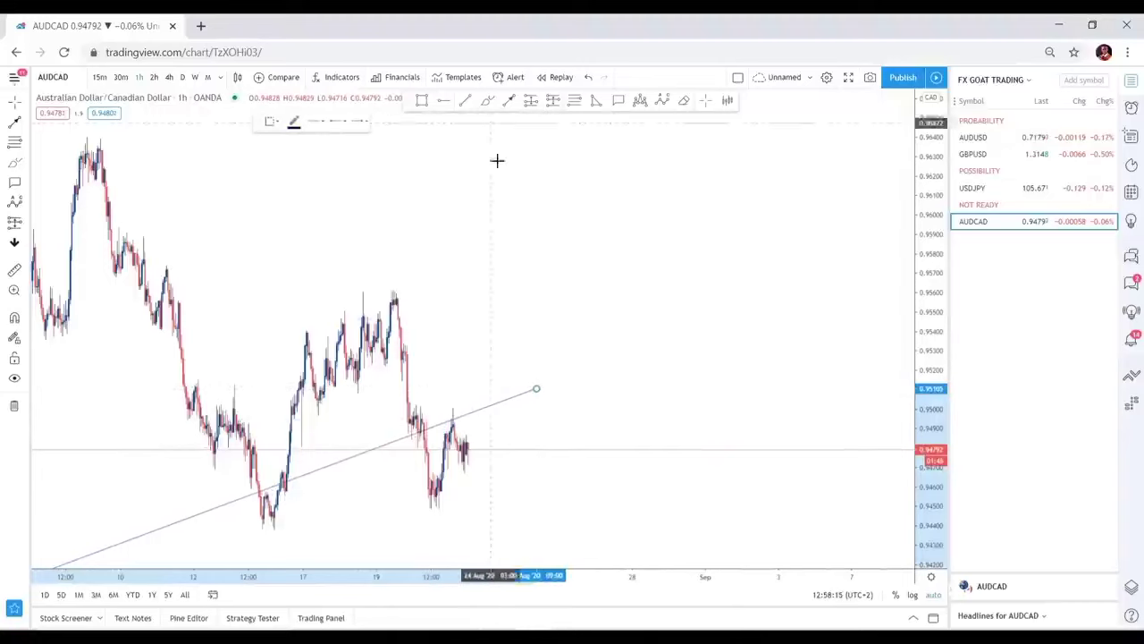
mouse_move(464, 453)
mouse_down()
mouse_move(502, 415)
mouse_move(531, 463)
mouse_move(528, 398)
mouse_up()
drag(432, 512, 456, 508)
drag(538, 472, 577, 450)
drag(533, 394, 588, 552)
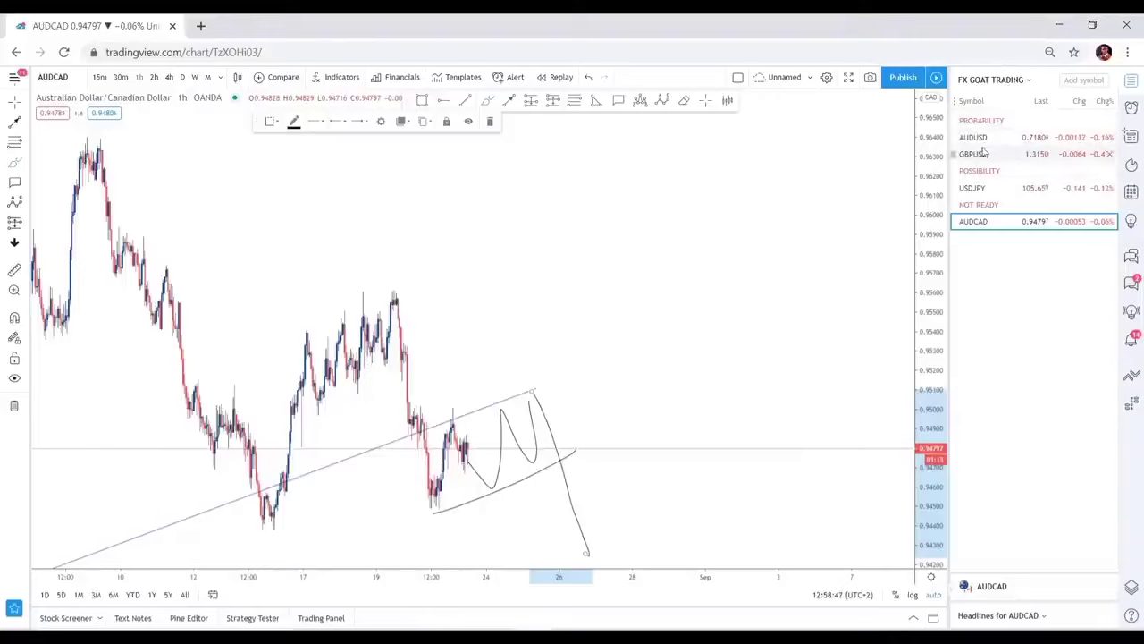
Flag the PROBABILITY and POSSIBILITY headings and AUDCAD in purple
mouse_move(956, 126)
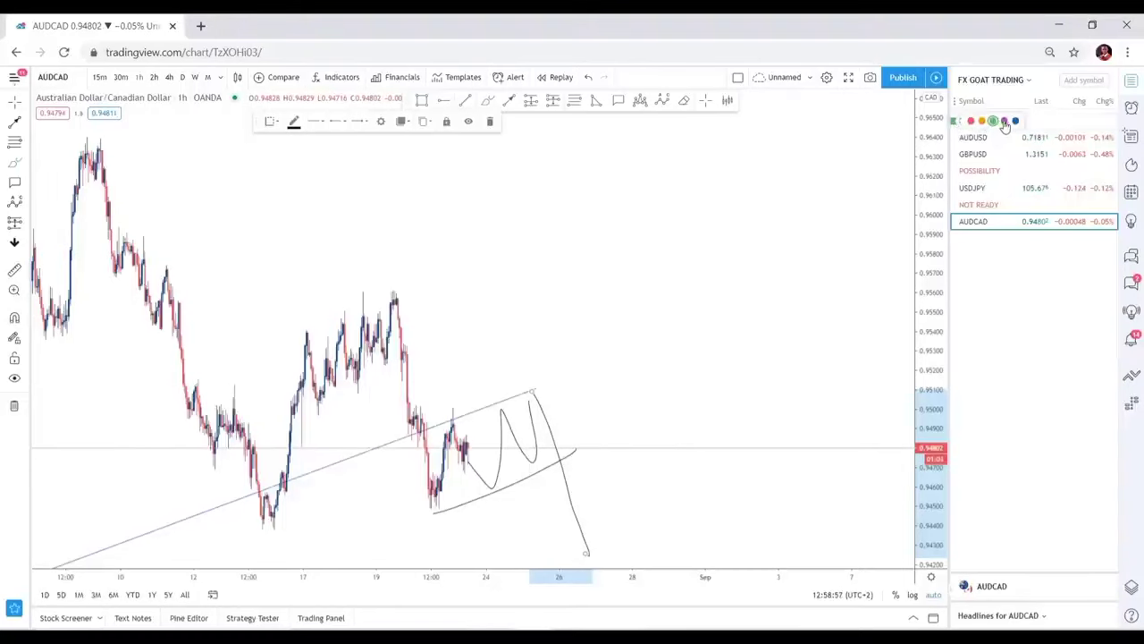
click(1004, 121)
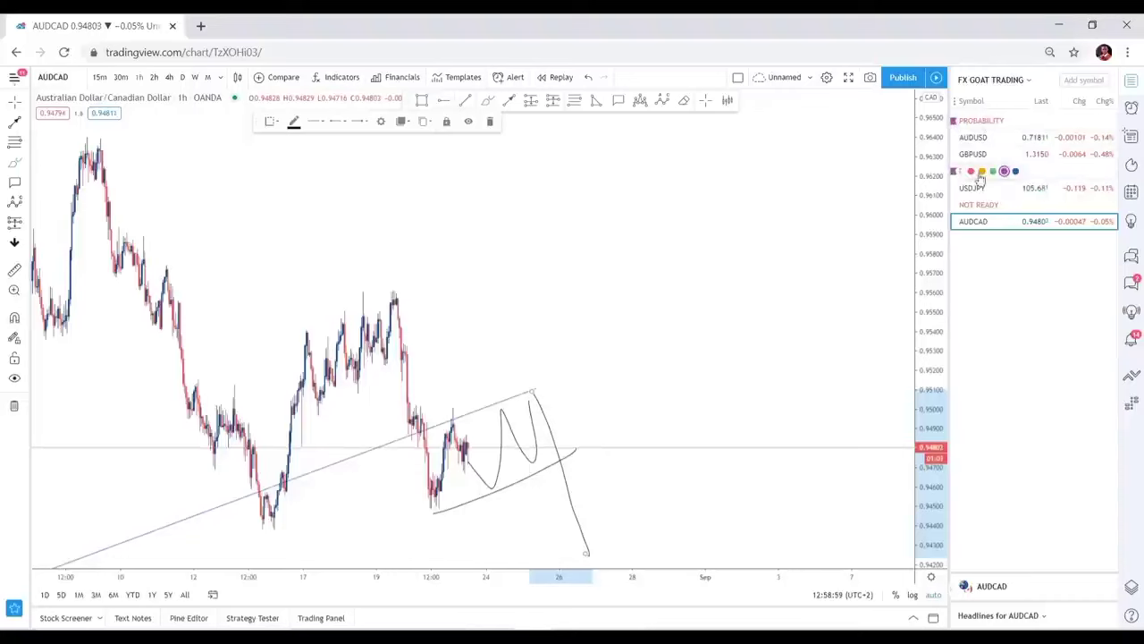
click(1004, 170)
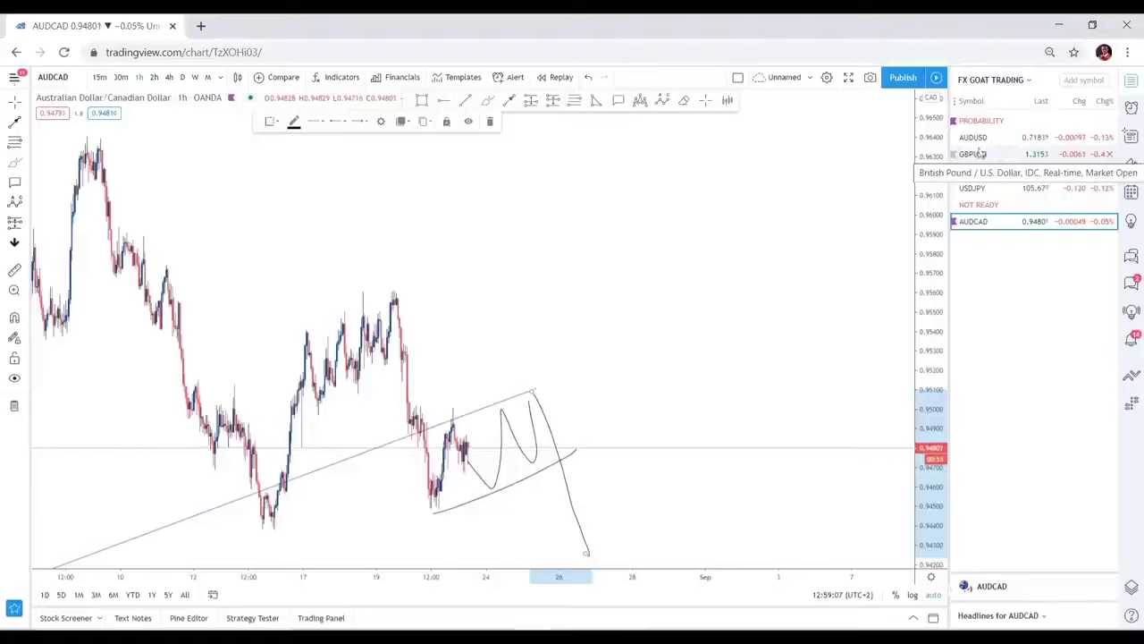
Flag AUDUSD and GBPUSD in red, USDJPY in orange, the NOT READY heading in purple and AUDCAD in green
mouse_move(967, 140)
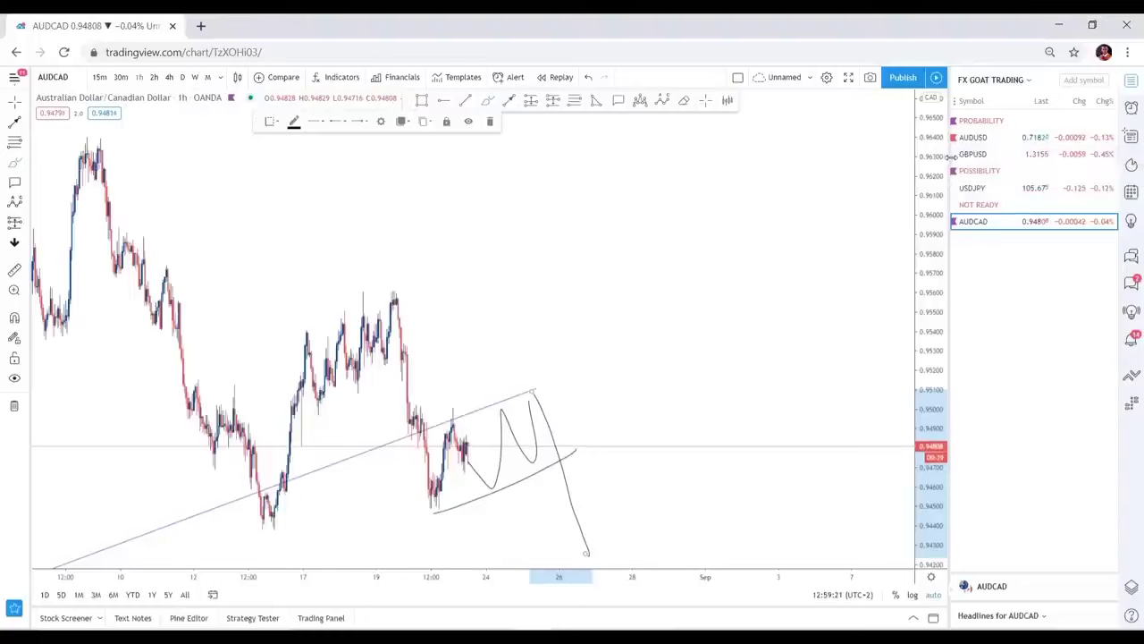
mouse_move(971, 159)
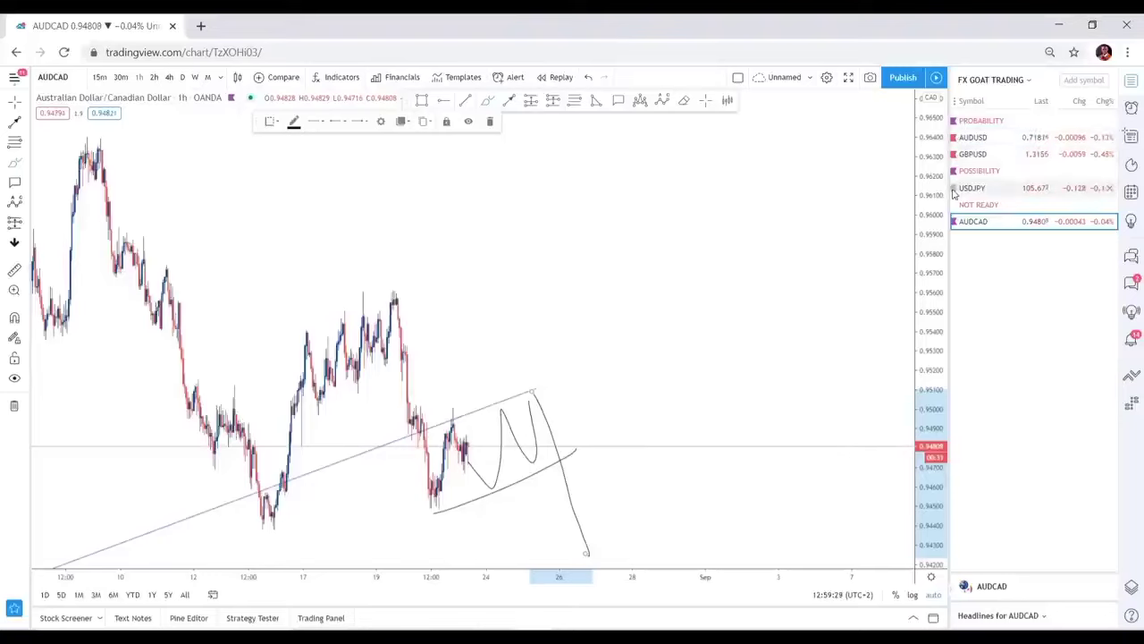
mouse_move(959, 190)
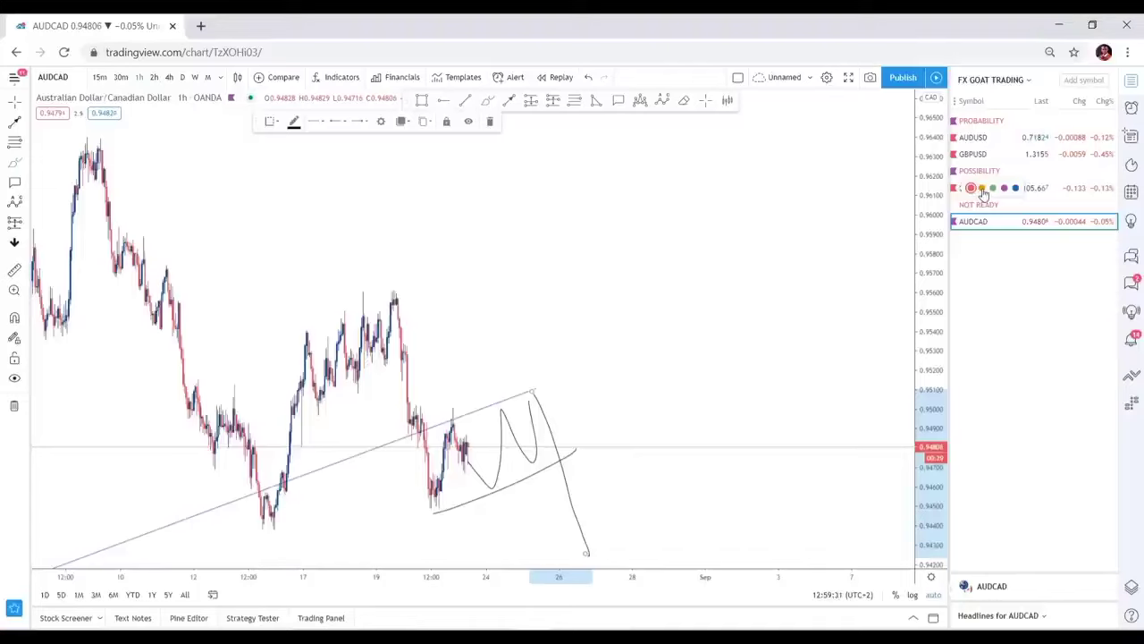
click(981, 189)
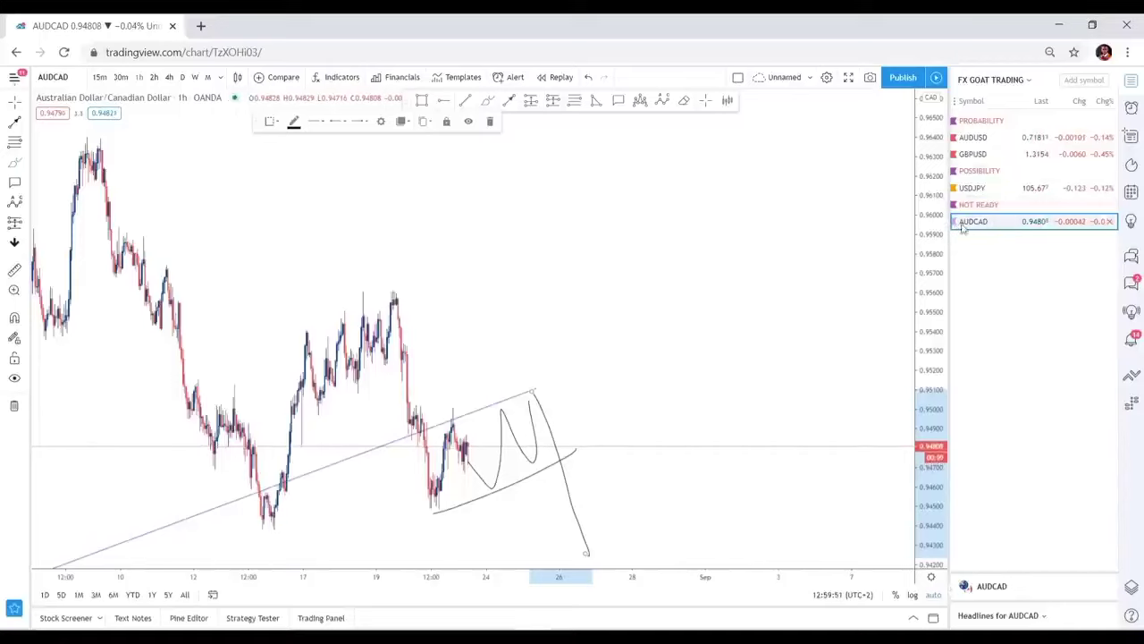
mouse_move(956, 224)
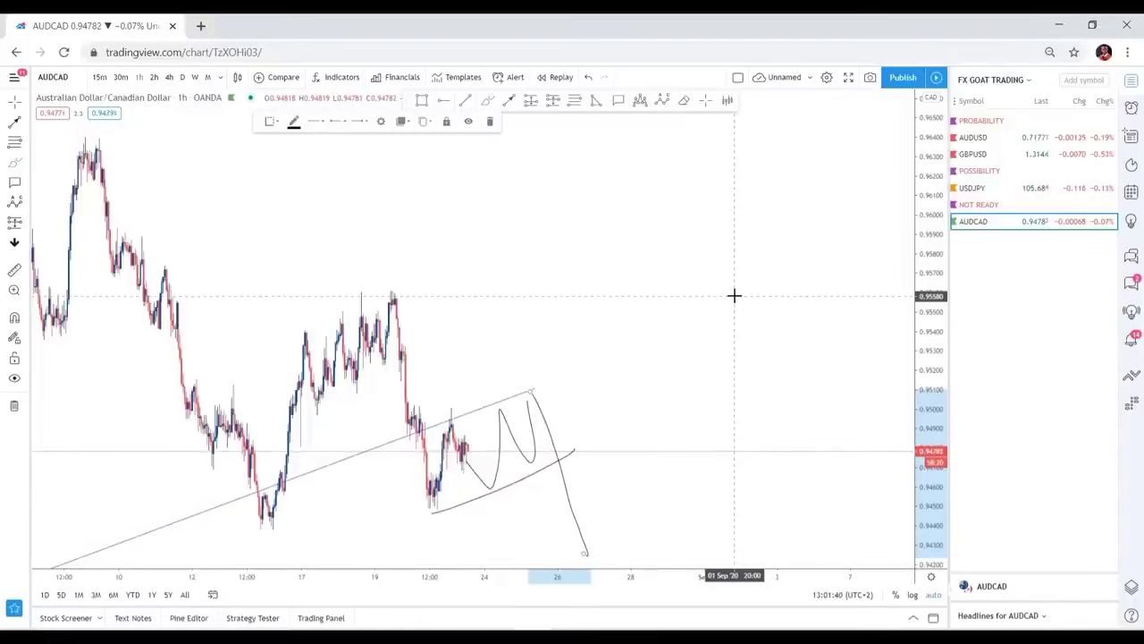
Delete the falling projection stroke from the AUDCAD chart and play a bar replay starting from about 7 August 2020
click(489, 122)
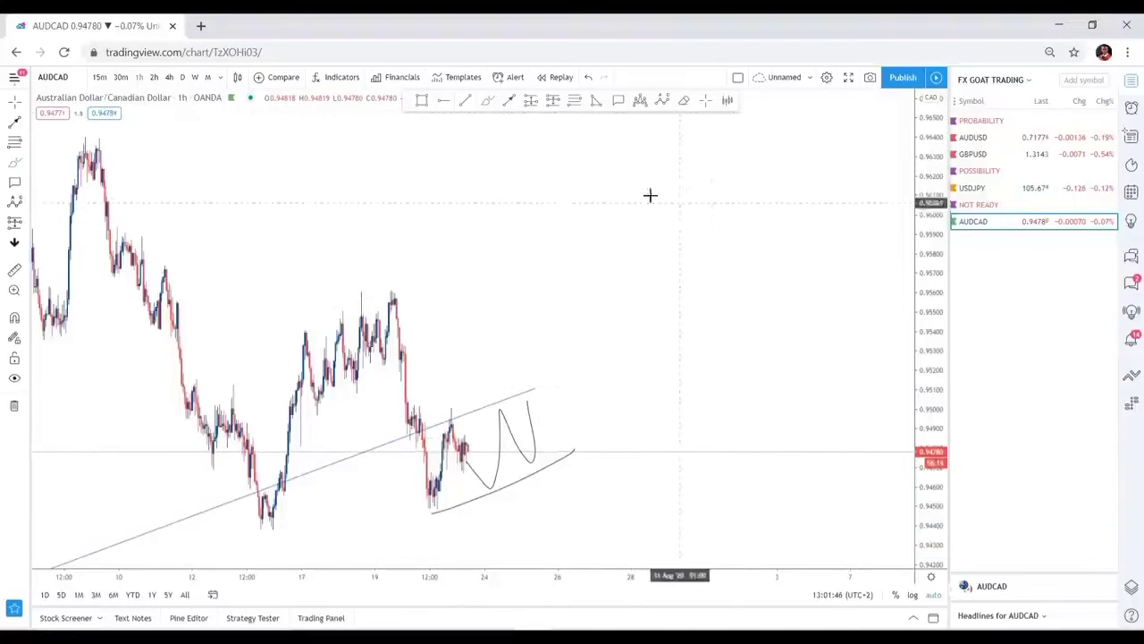
click(562, 78)
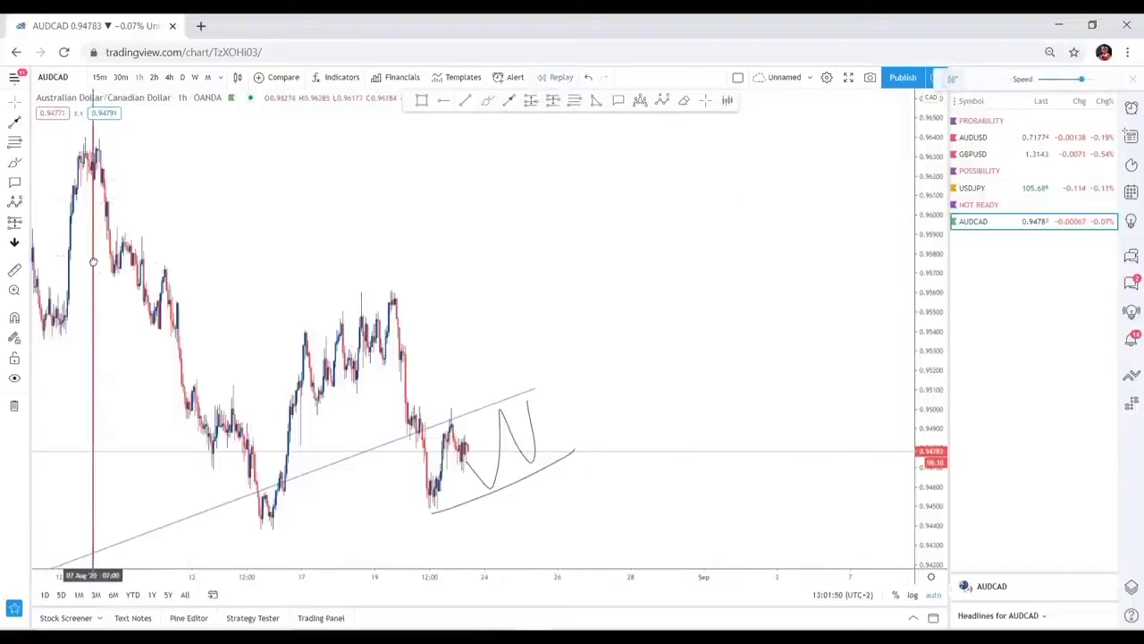
click(766, 292)
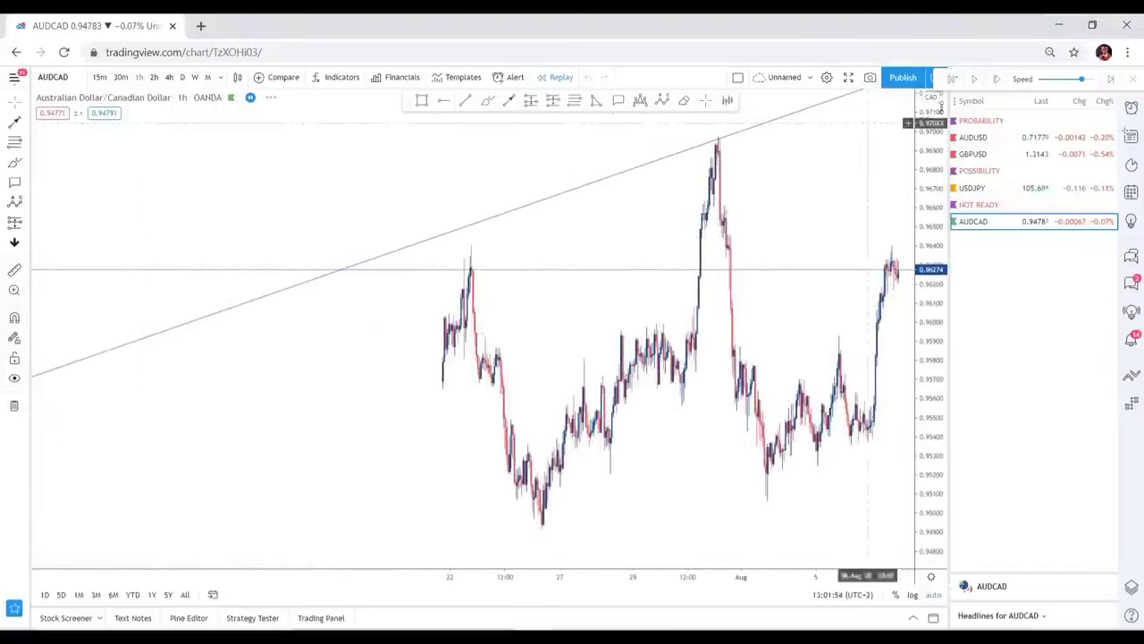
click(974, 78)
drag(864, 271, 598, 295)
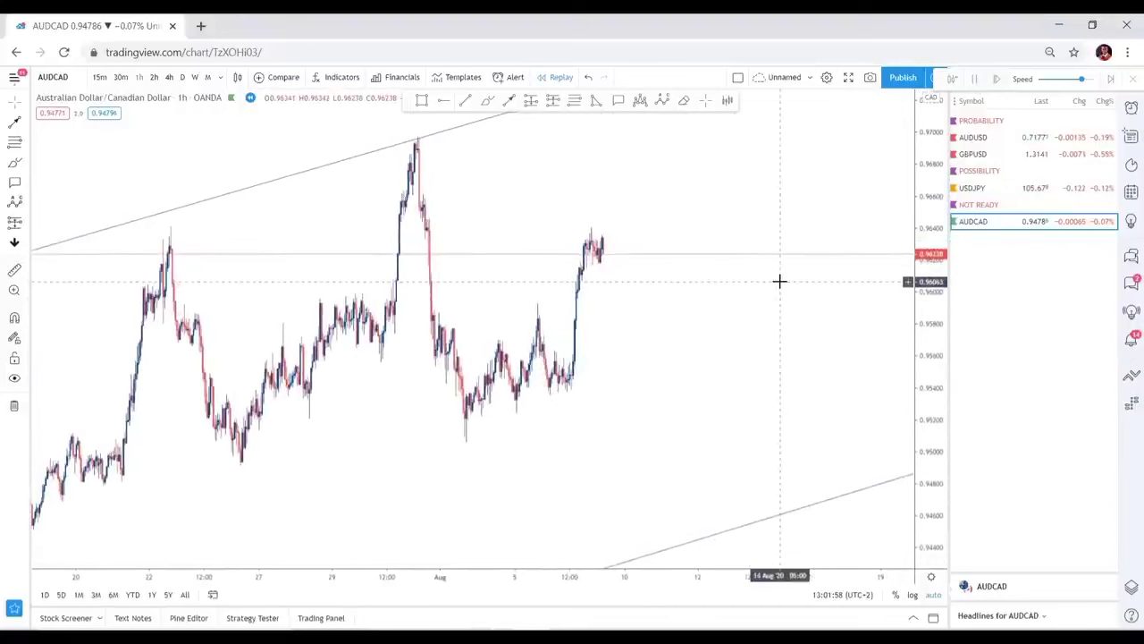